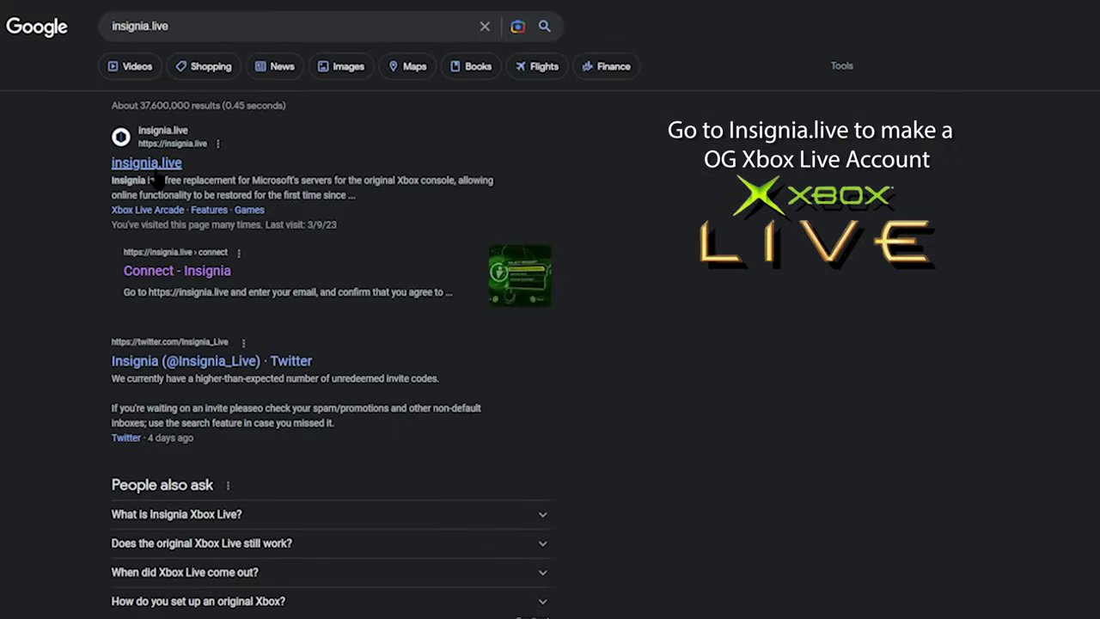
Open the insignia.live site and fill in the email address in the invitation request form
left_click(152, 170)
scroll(268, 501, "down", 1)
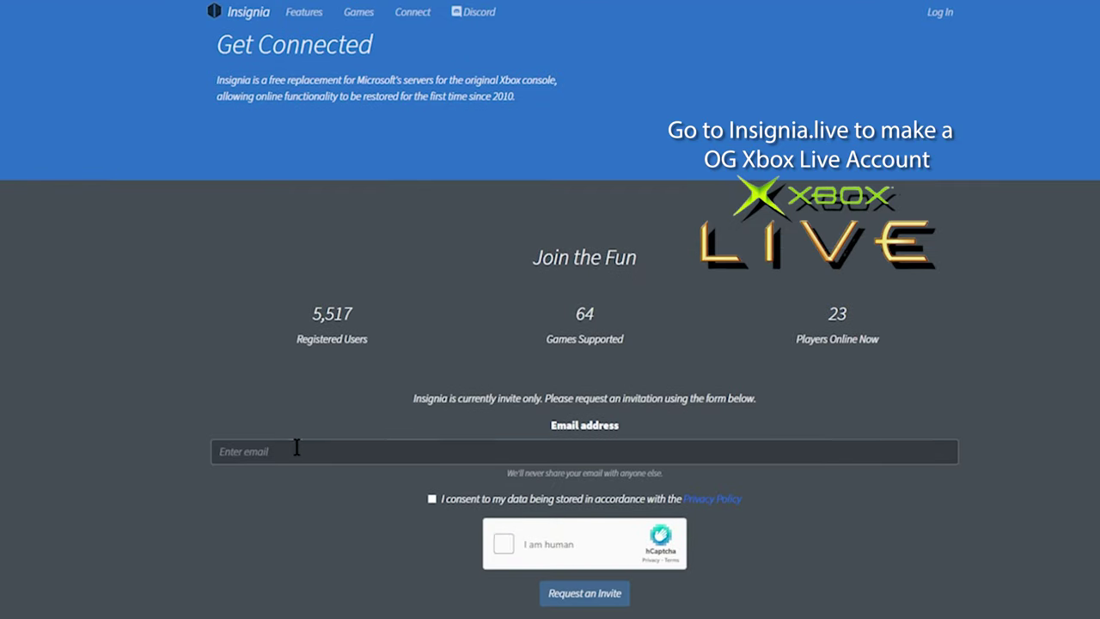
left_click(295, 449)
type("yahpomooooffhoodfoodh")
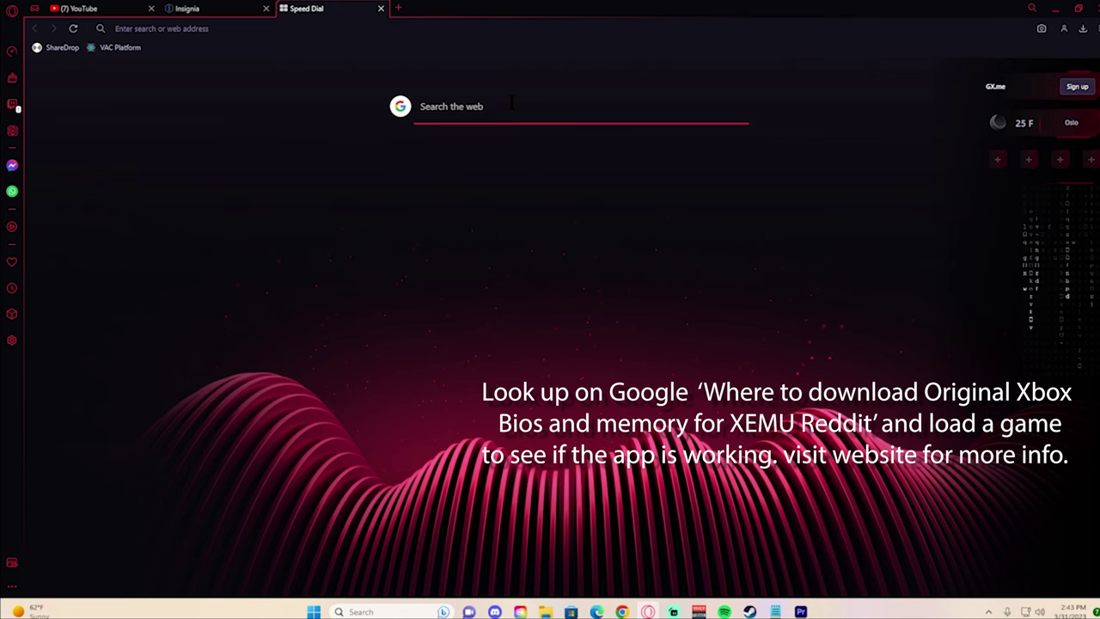
Search the web for xemu, open its official site and download the Windows version
type("xemu")
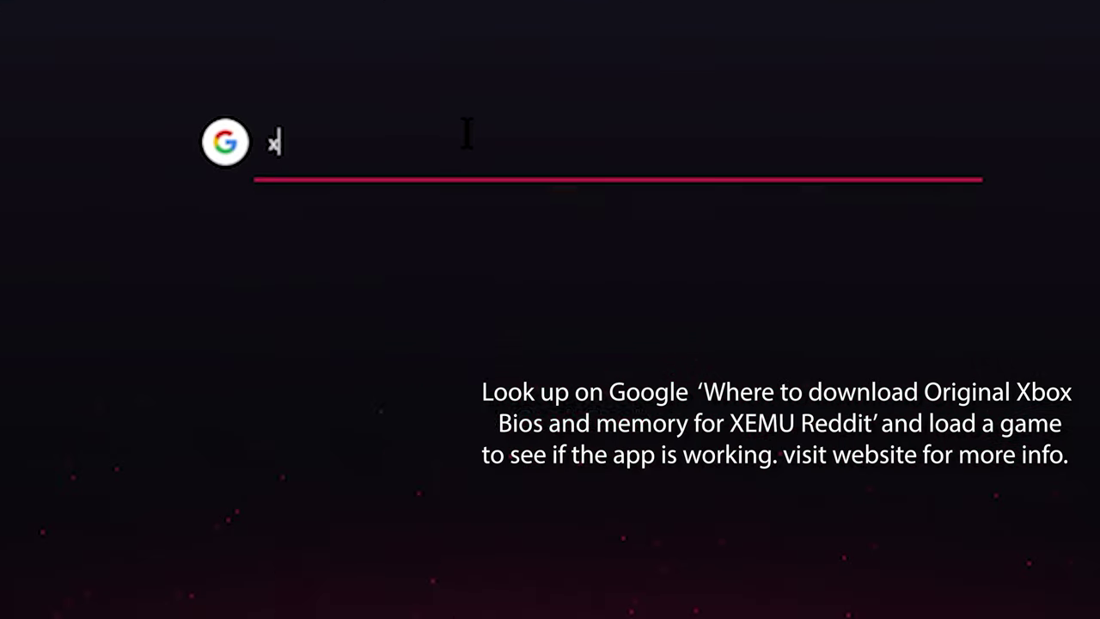
key("Return")
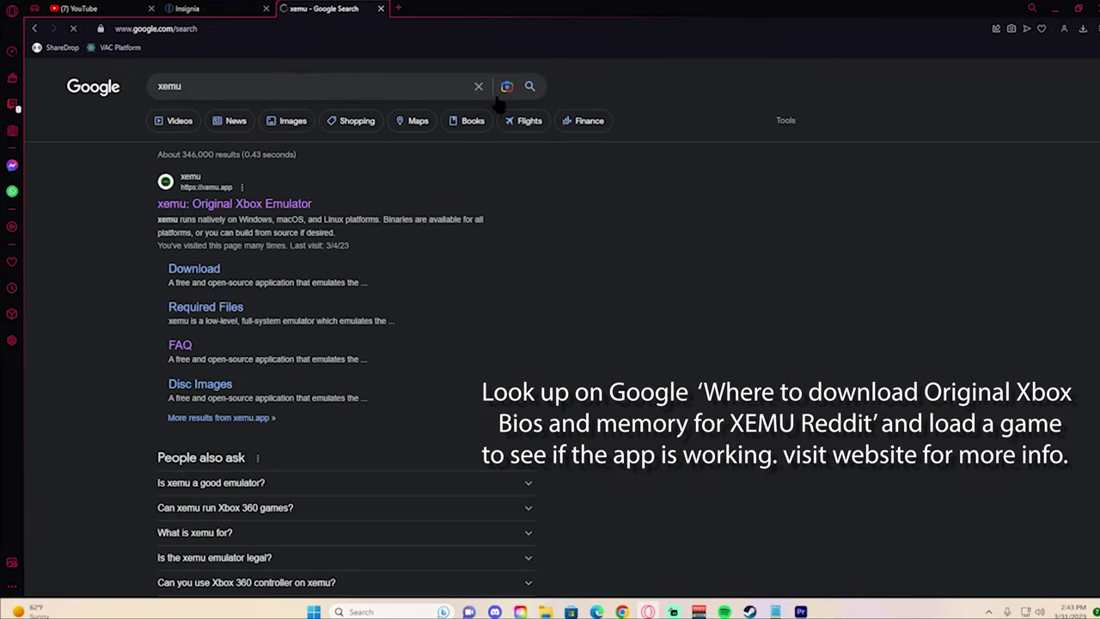
left_click(203, 209)
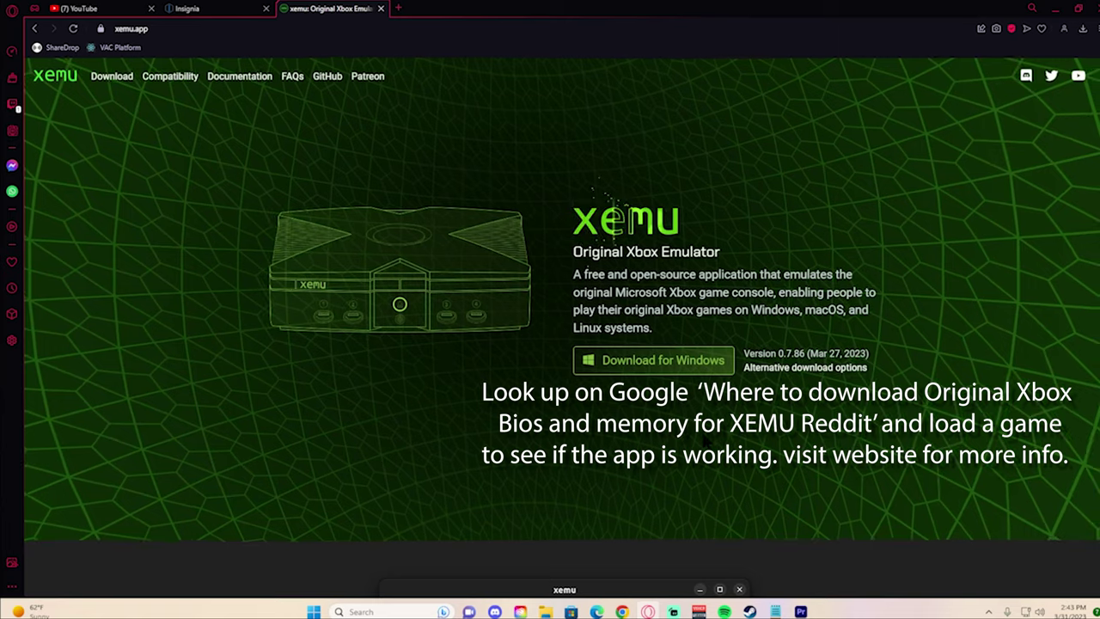
left_click(653, 360)
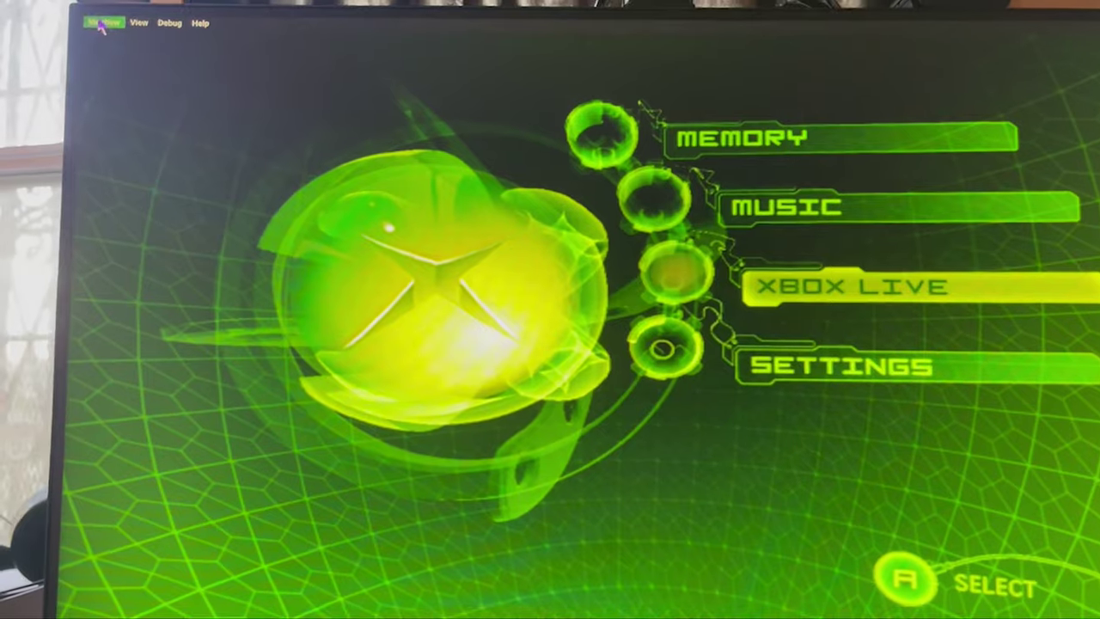
Open the input settings in xemu and test the keyboard controls bound to controller port 1
left_click(108, 43)
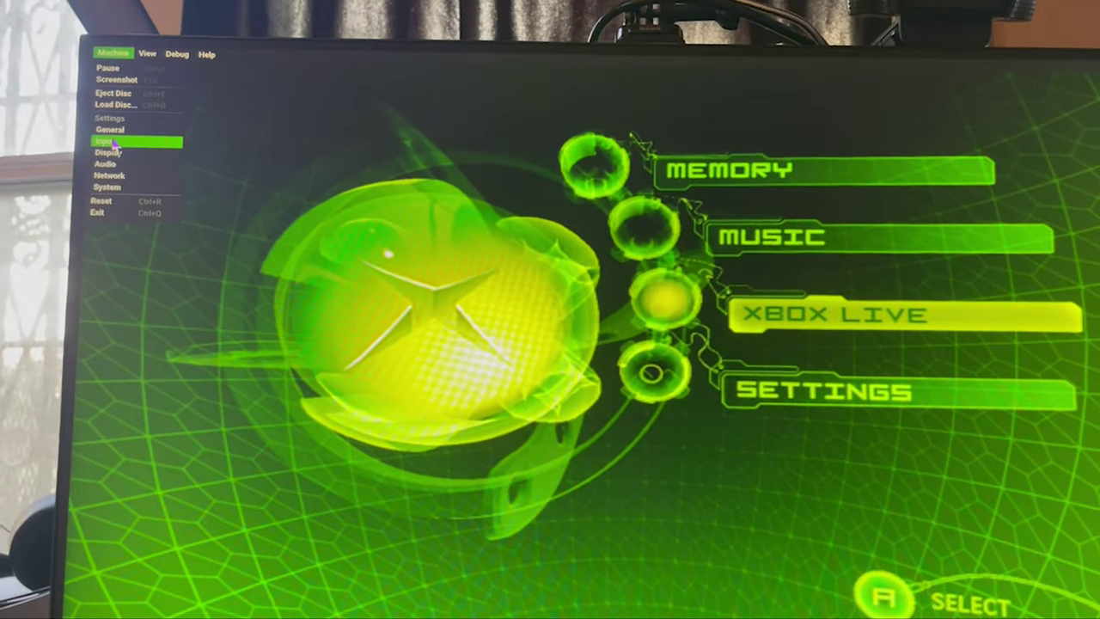
left_click(121, 140)
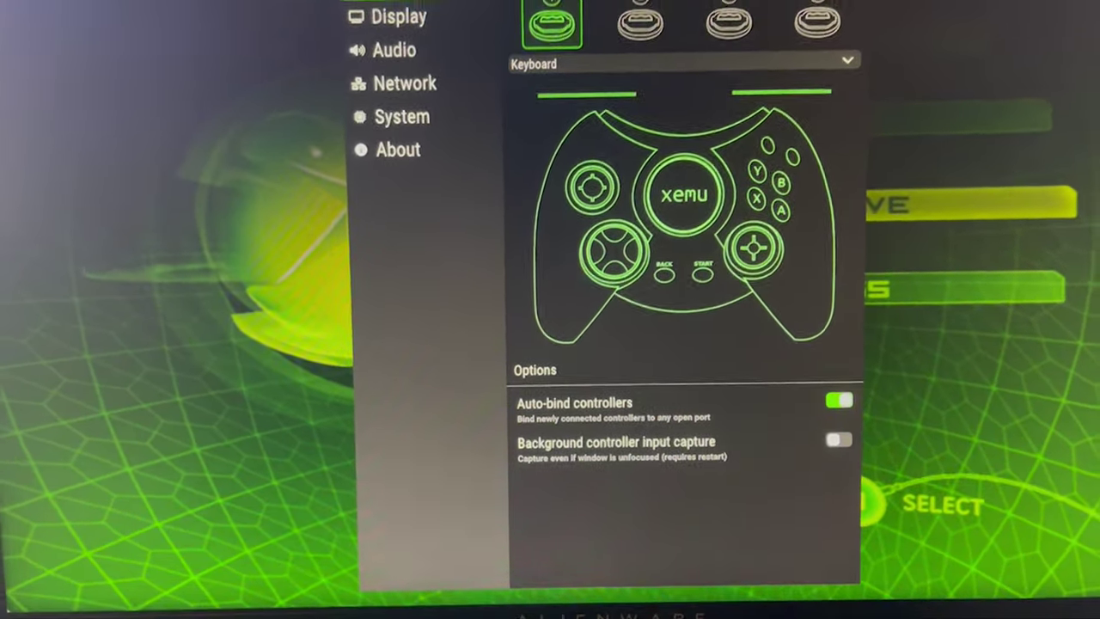
key("b")
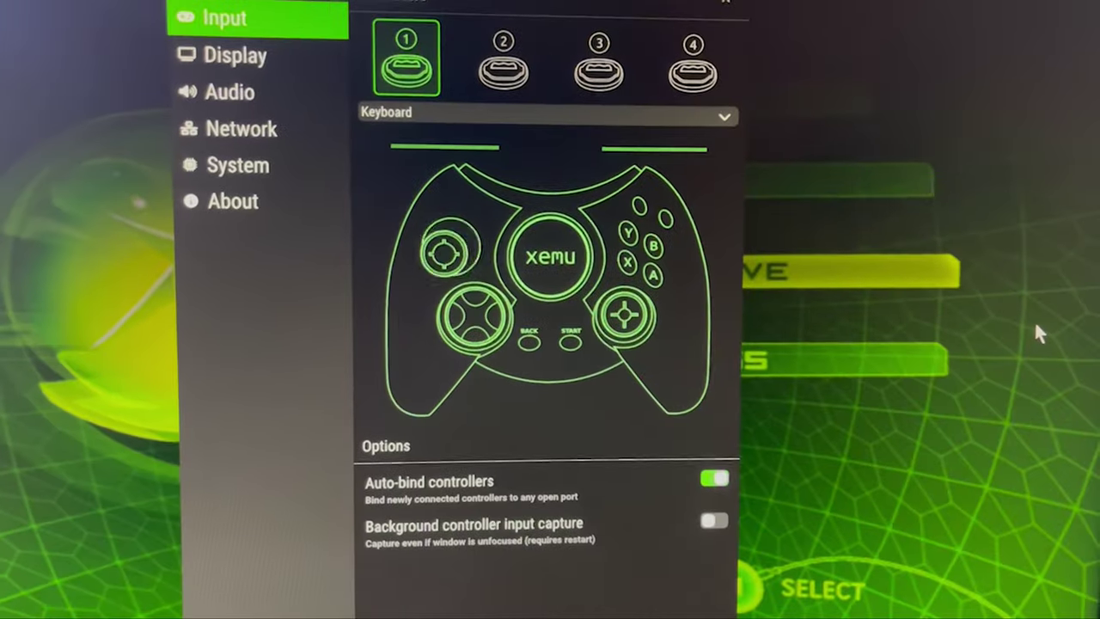
key("Left")
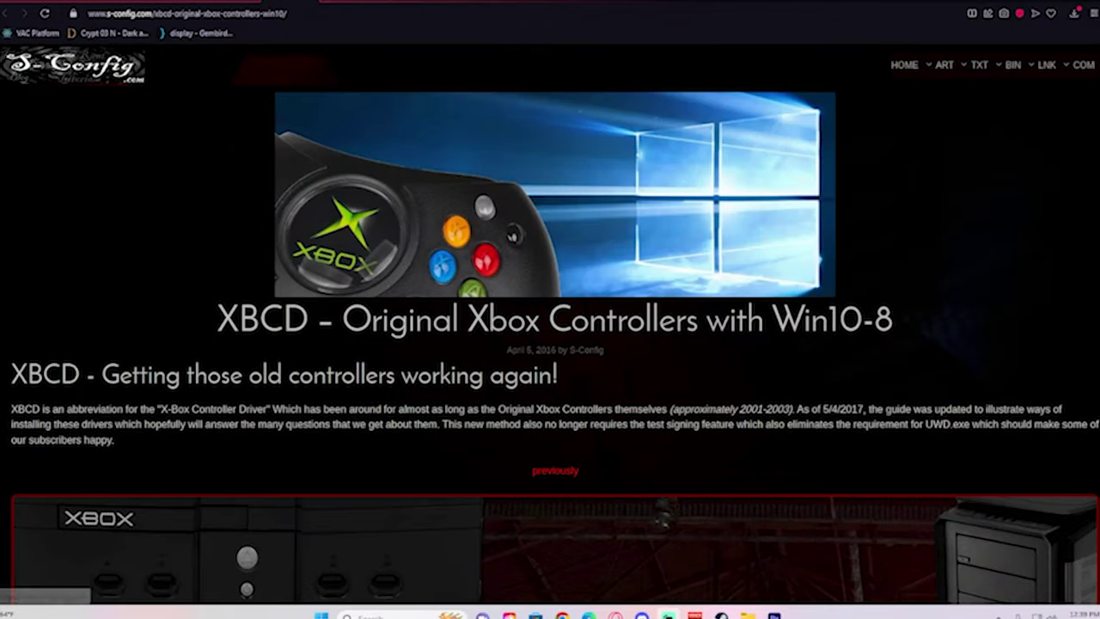
Review the S-Config guide on XBCD for original Xbox controllers, including its tables of compatible vendor and product IDs
key("ctrl+l")
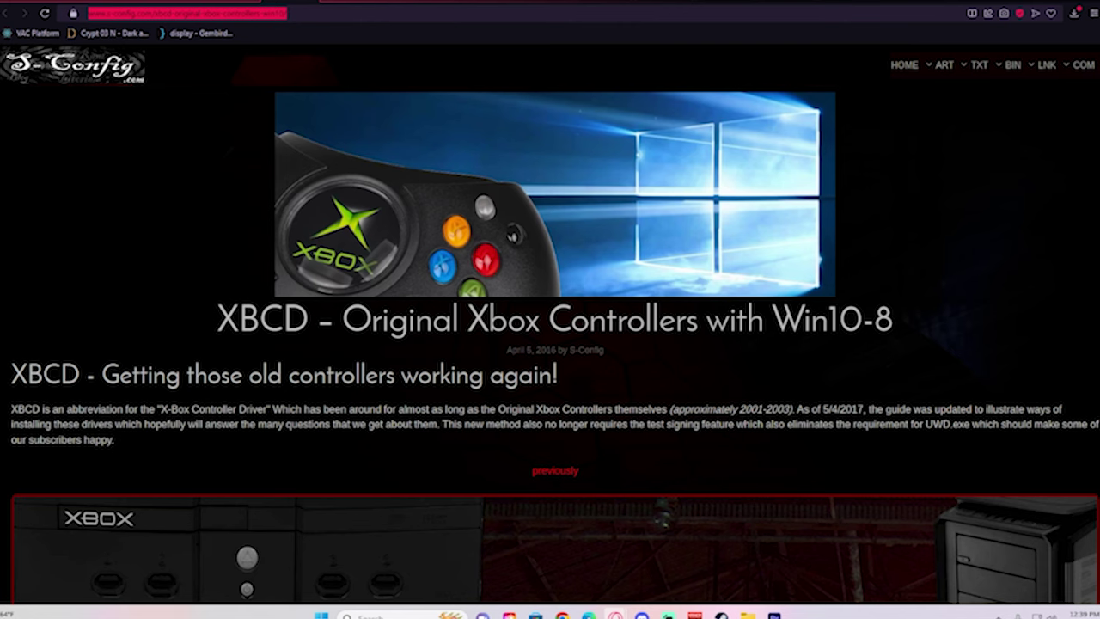
key("Escape")
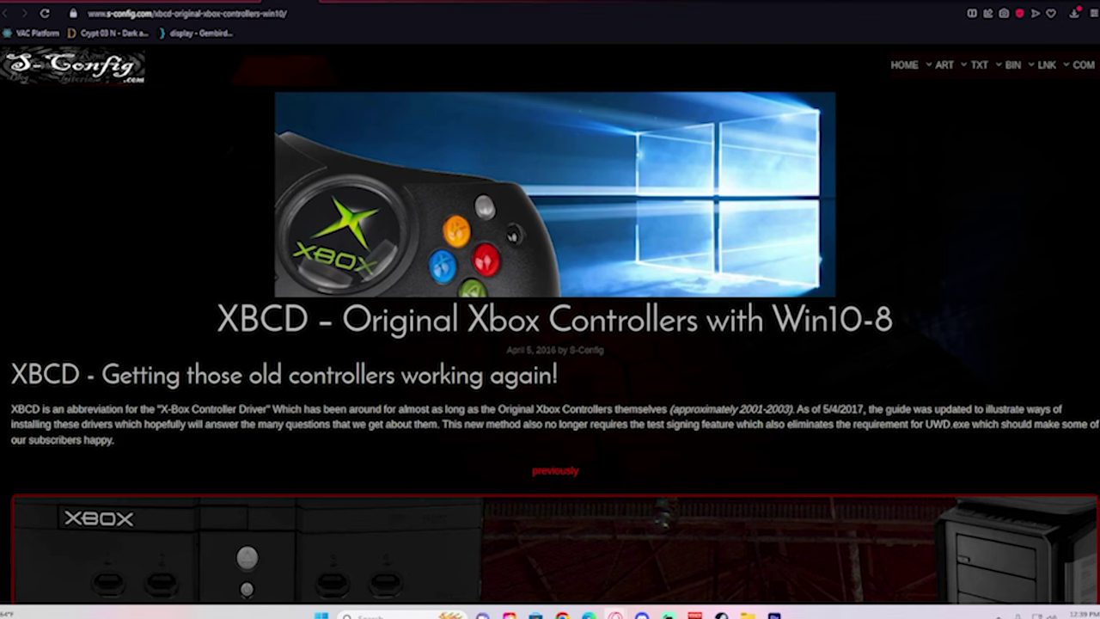
scroll(551, 327, "down", 1)
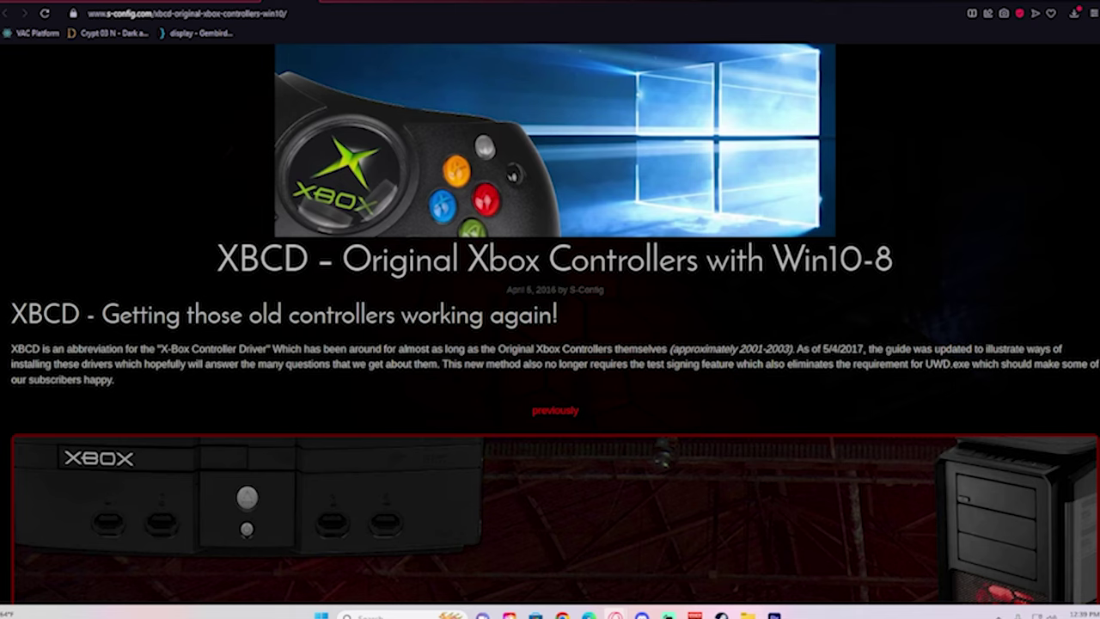
scroll(80, 222, "down", 3)
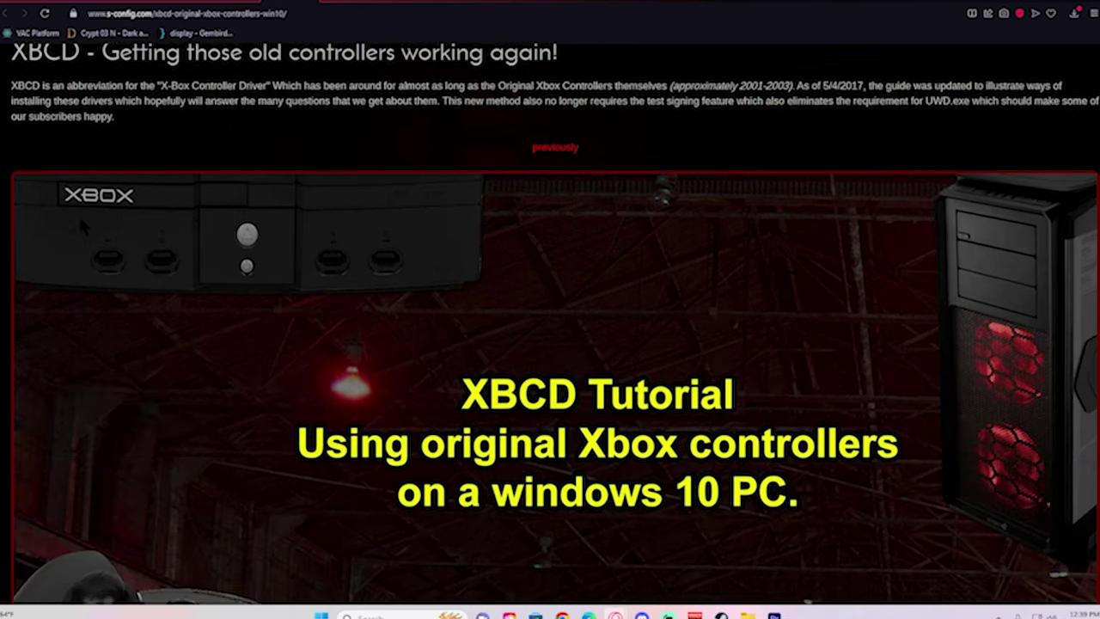
scroll(76, 214, "down", 1)
scroll(550, 324, "down", 1)
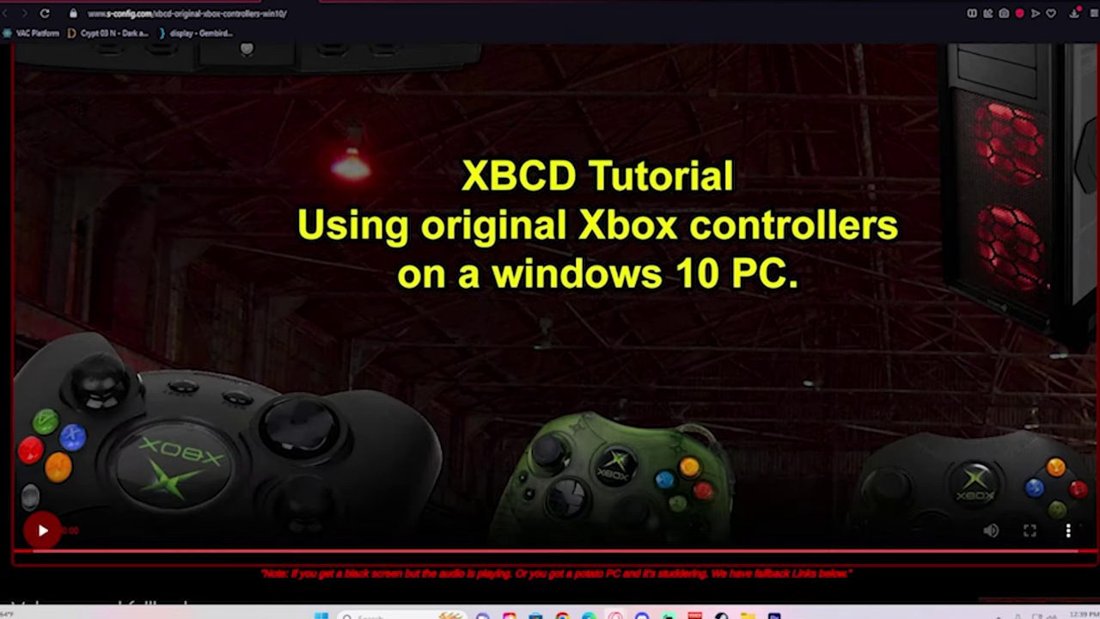
scroll(36, 518, "down", 1)
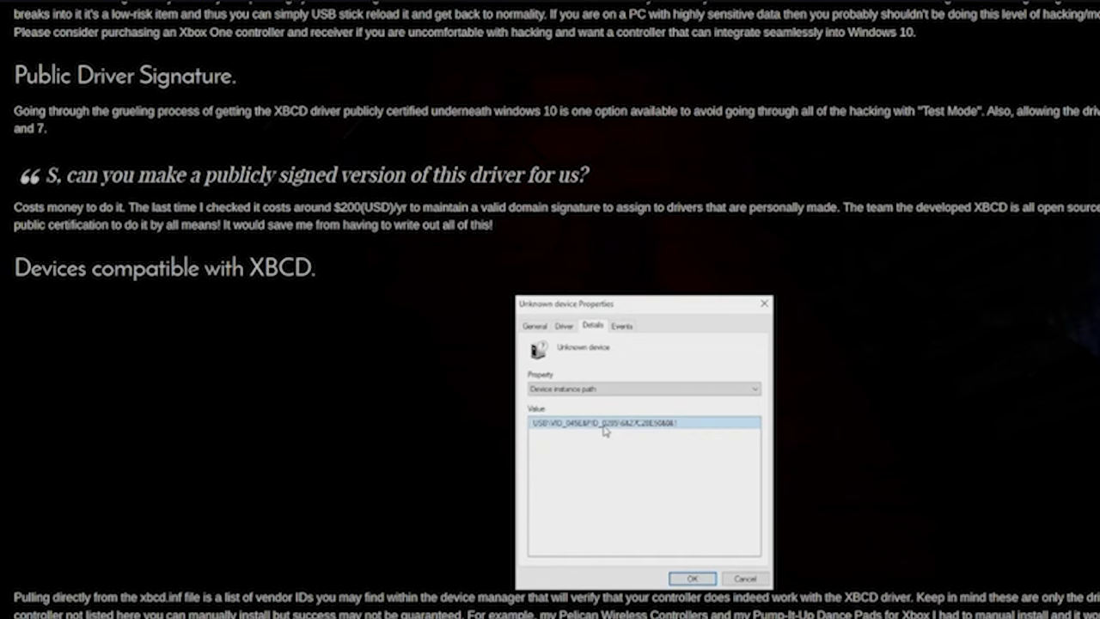
scroll(550, 344, "down", 1)
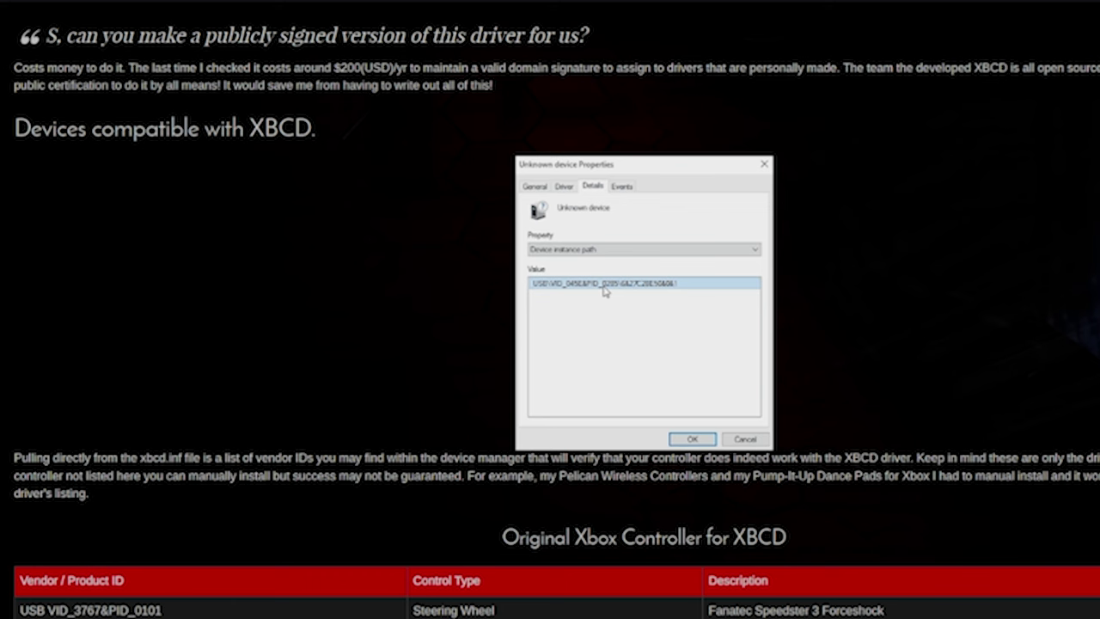
scroll(866, 402, "down", 4)
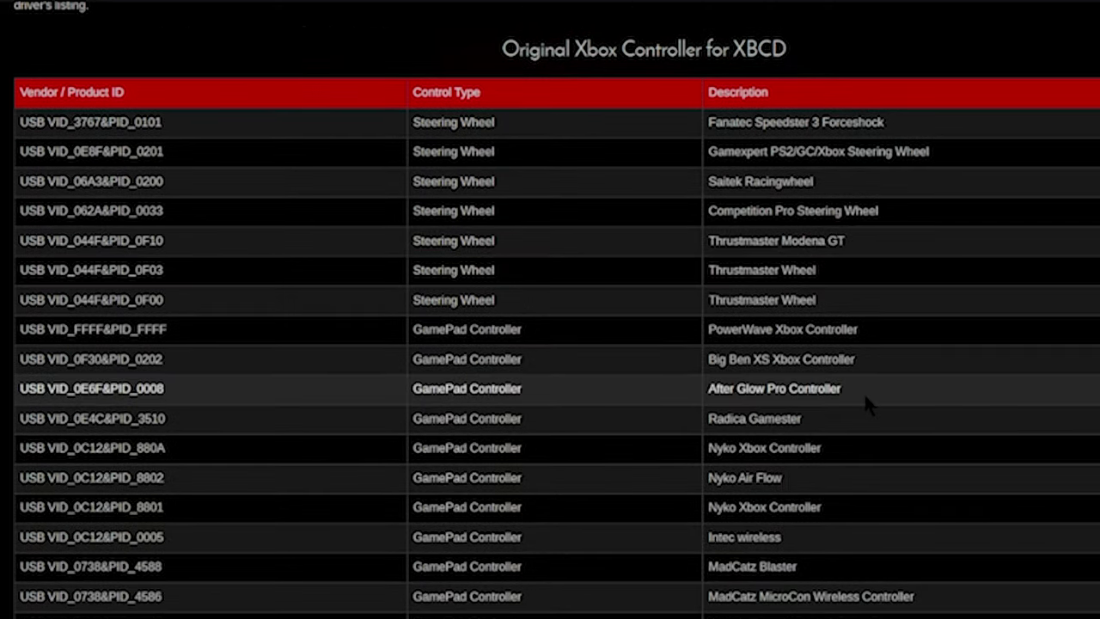
scroll(866, 398, "down", 3)
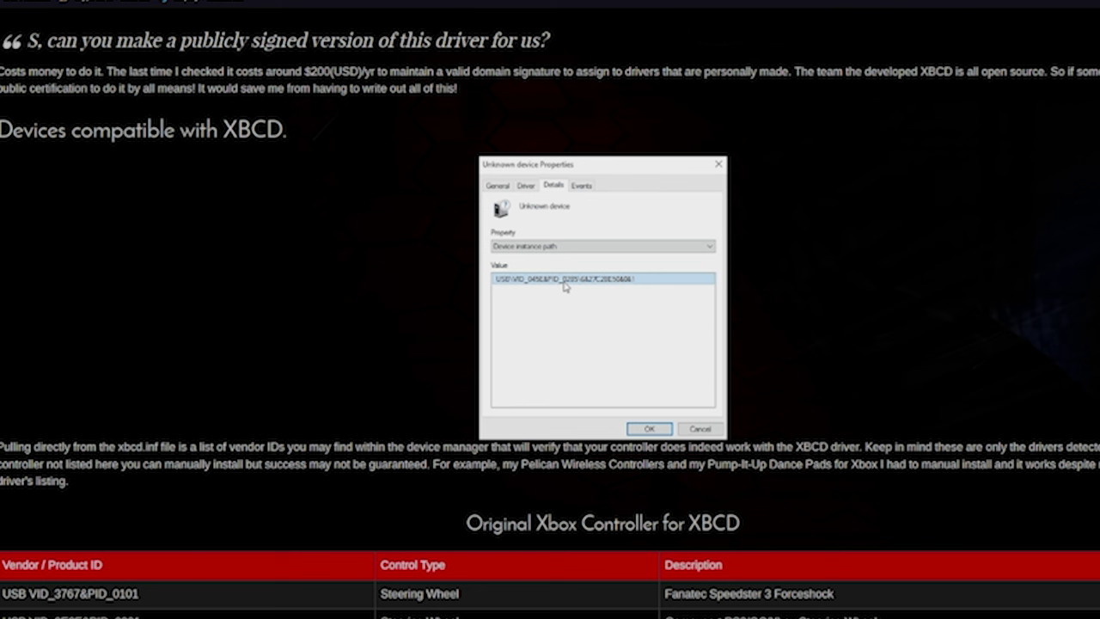
scroll(817, 395, "down", 4)
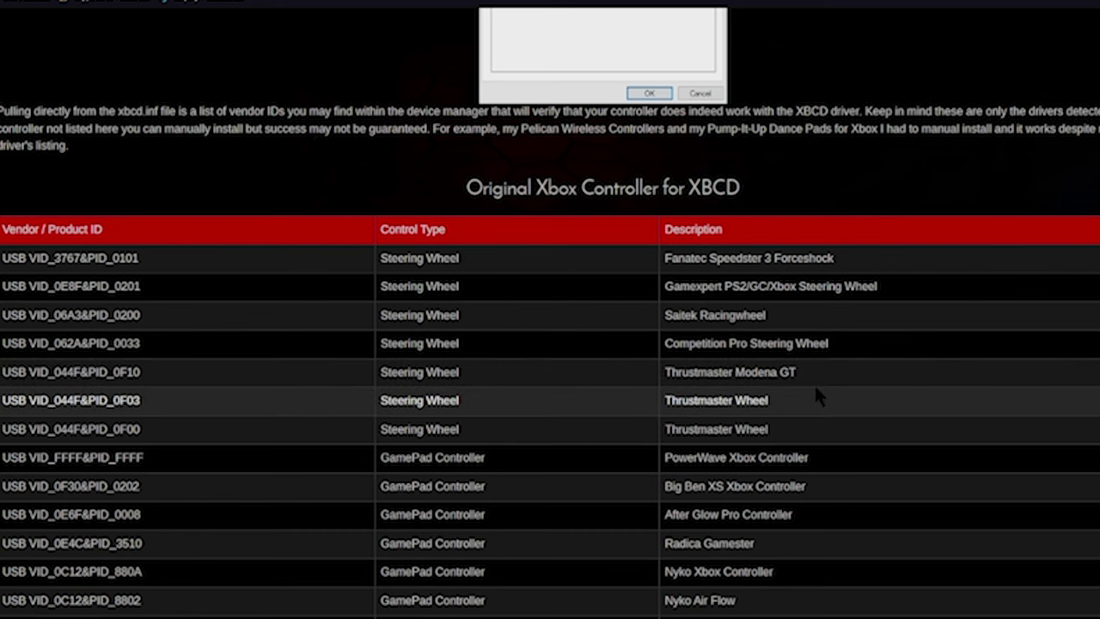
scroll(816, 388, "down", 2)
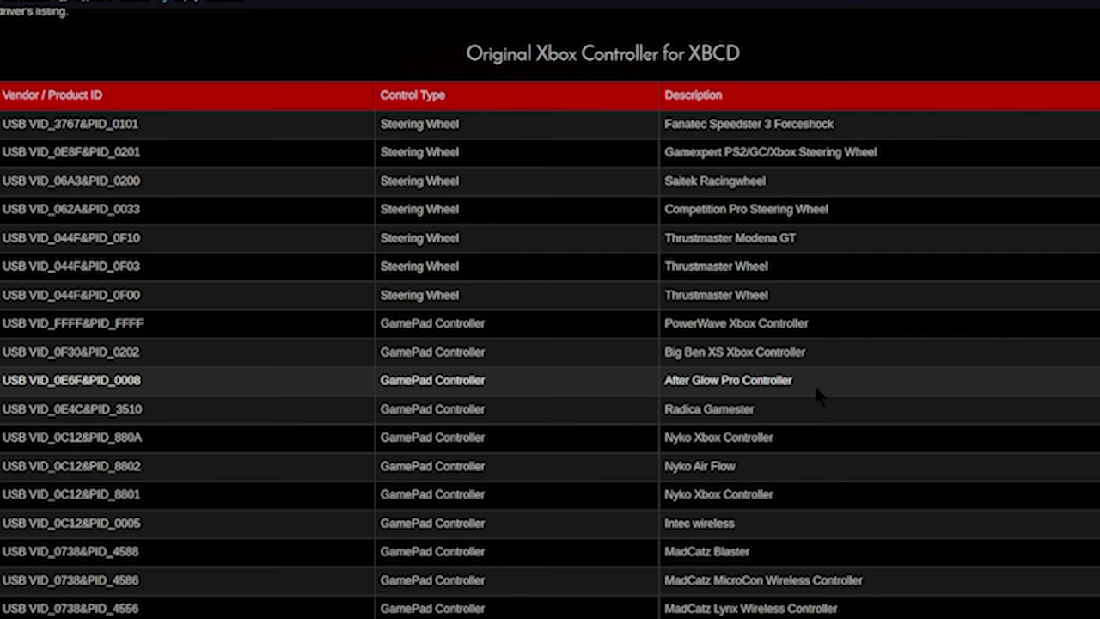
scroll(813, 383, "down", 3)
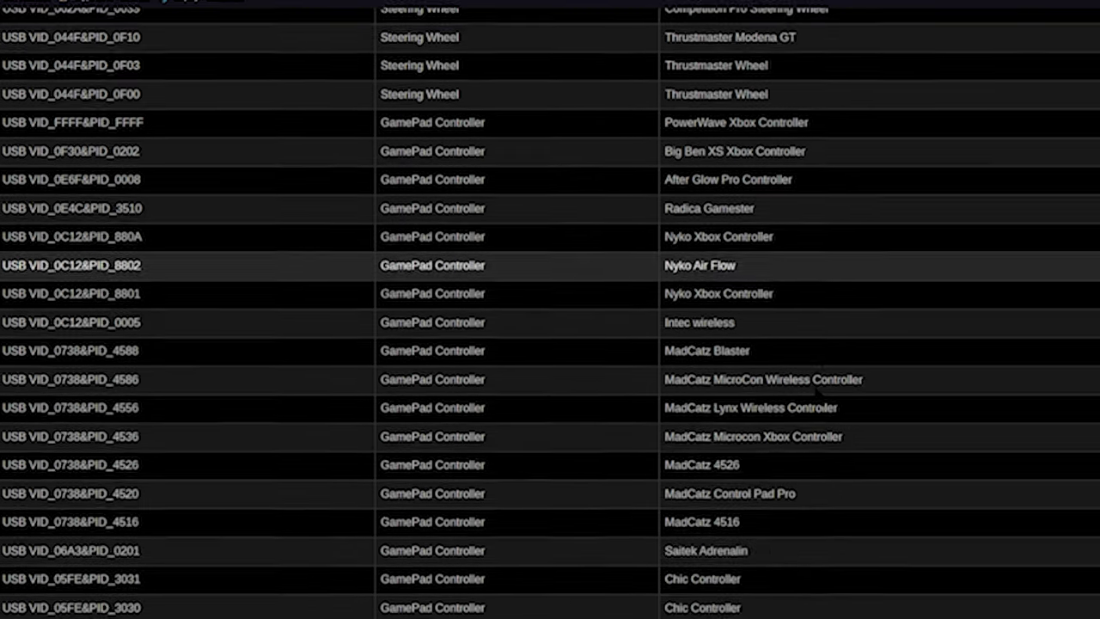
scroll(817, 391, "down", 2)
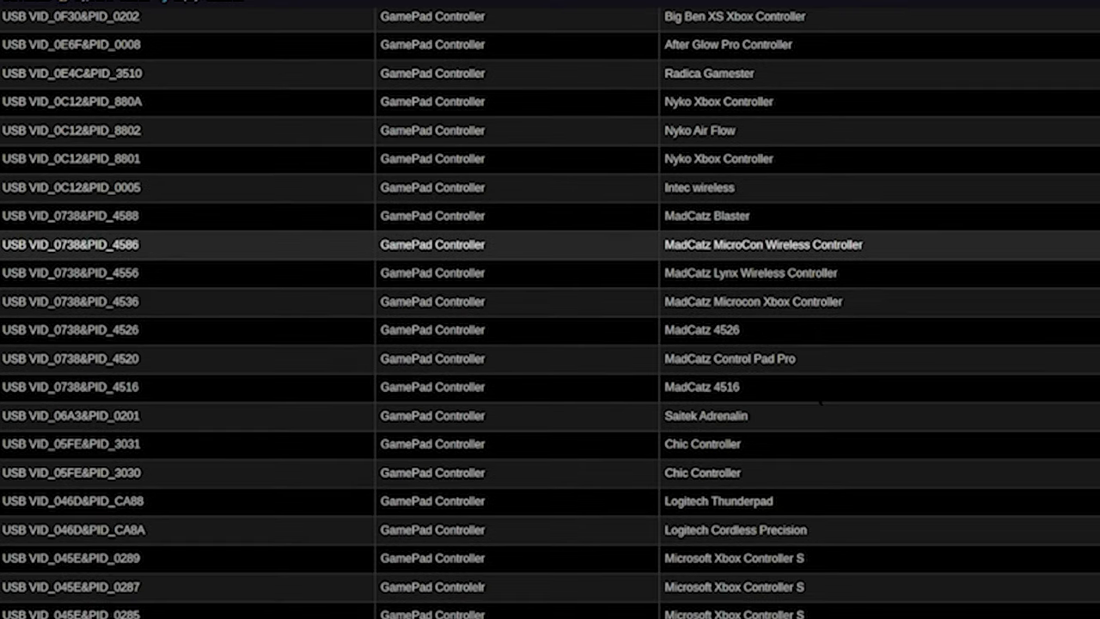
scroll(821, 401, "down", 3)
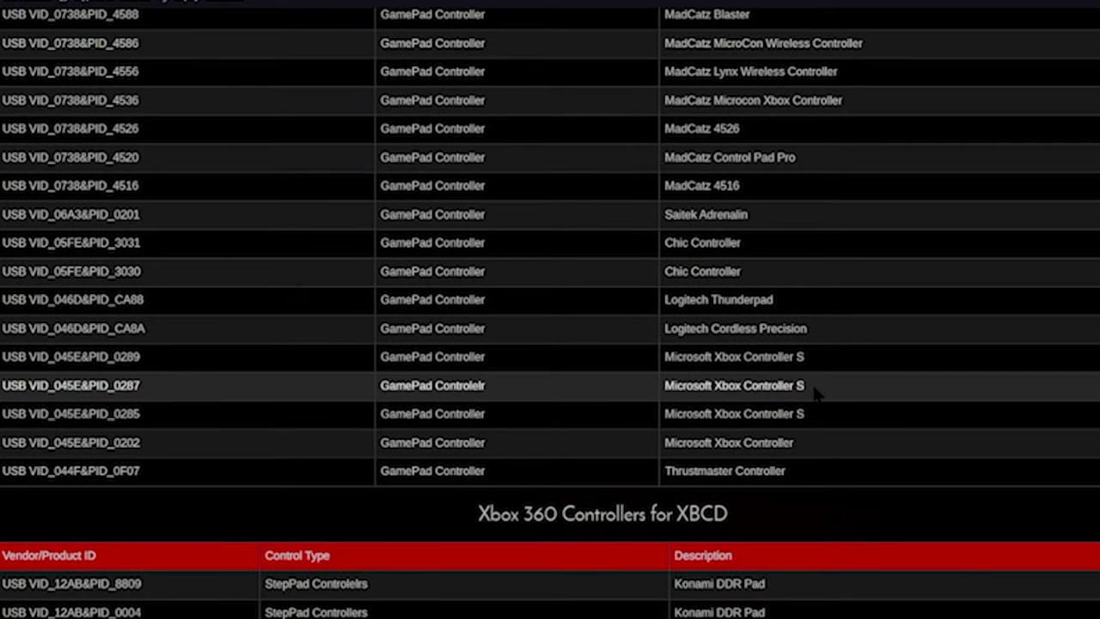
scroll(817, 391, "down", 1)
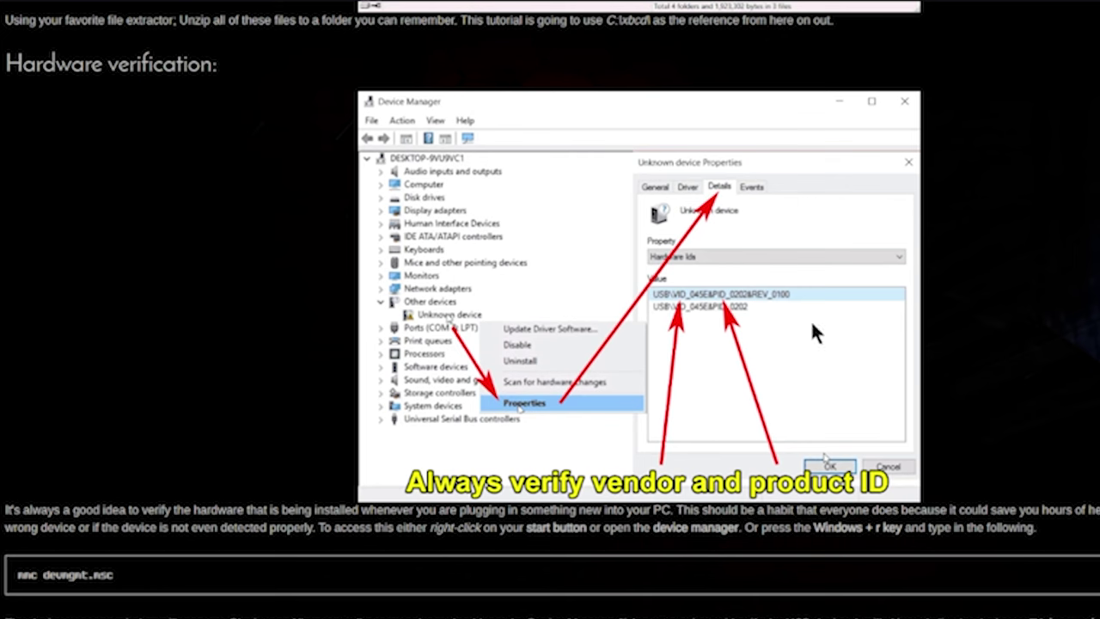
Read the guide's sections on hardware verification, installing XBCD and disabling integrity checking in Windows 10 64-bit
scroll(818, 324, "down", 8)
scroll(550, 309, "down", 2)
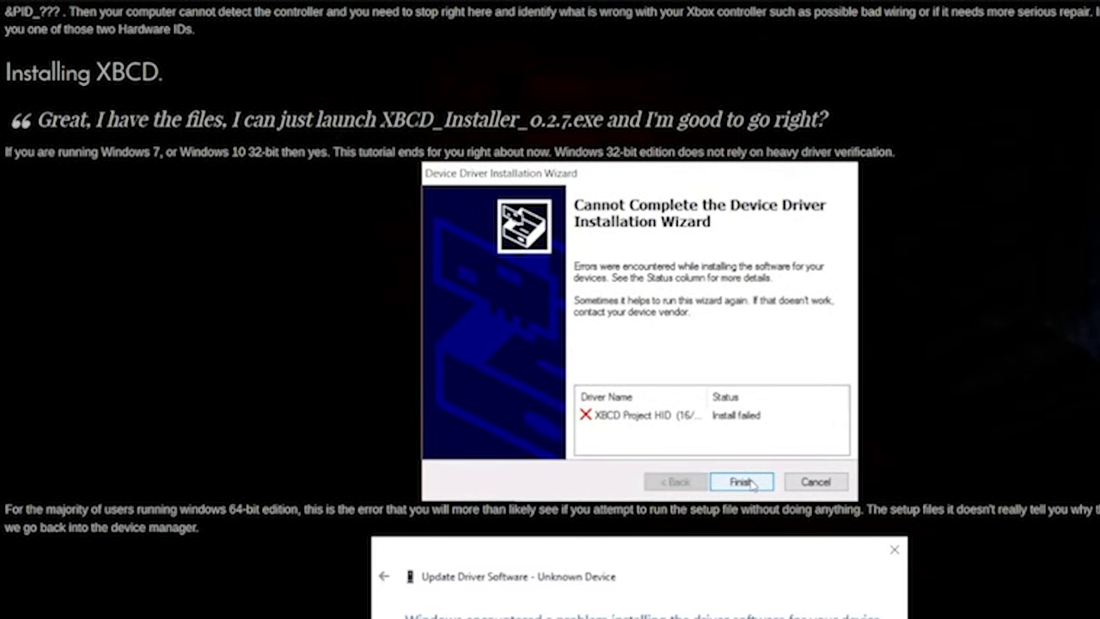
scroll(550, 309, "down", 5)
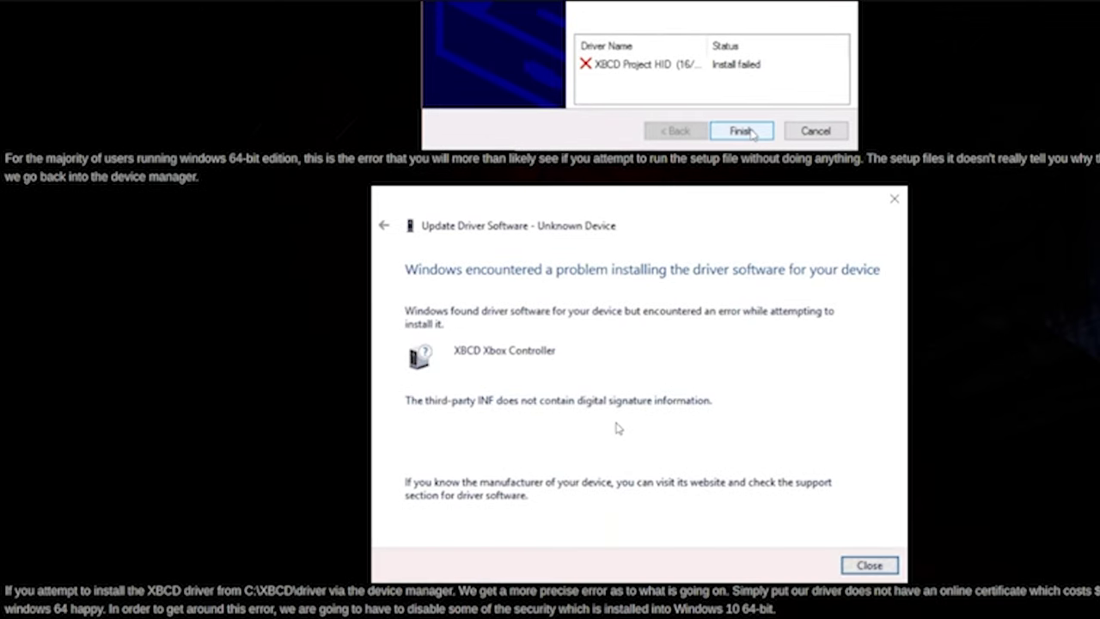
scroll(550, 309, "down", 6)
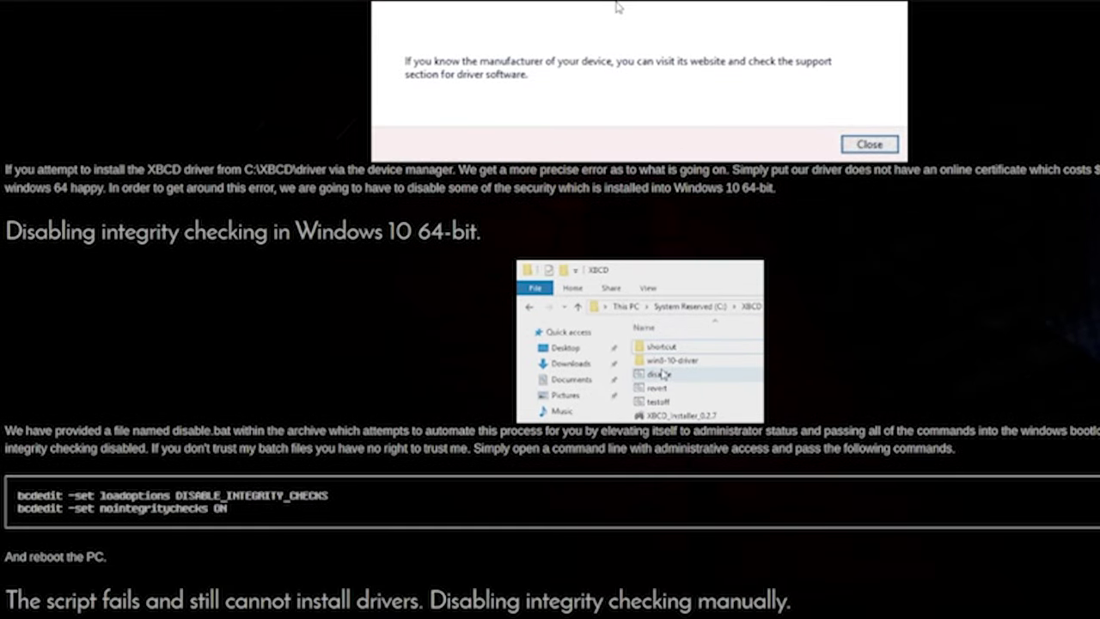
scroll(550, 310, "down", 3)
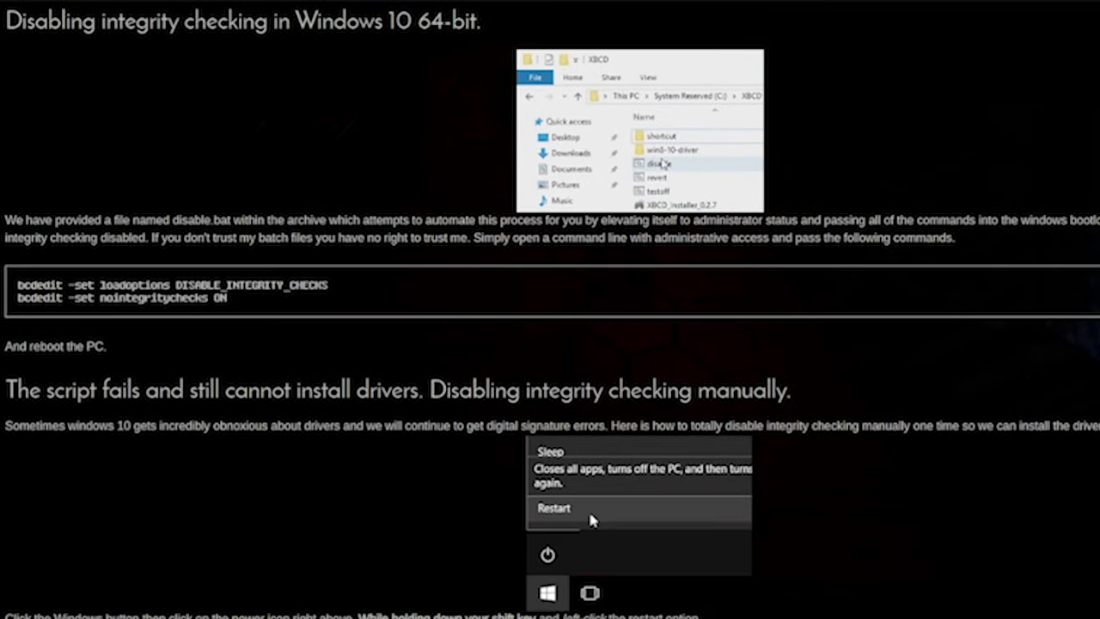
scroll(550, 310, "down", 12)
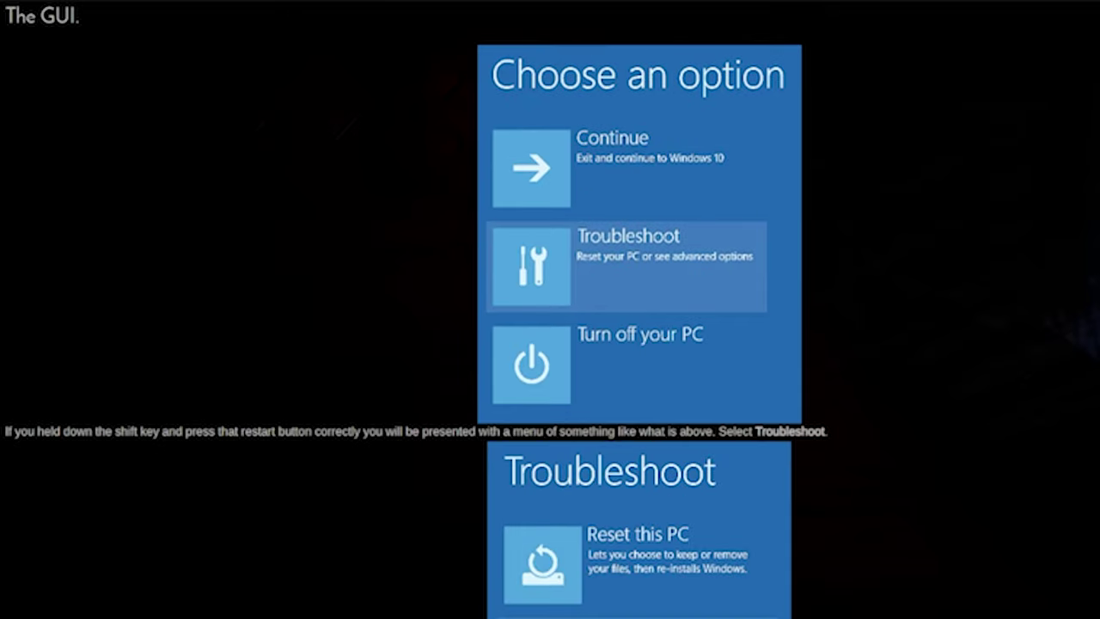
scroll(550, 310, "down", 20)
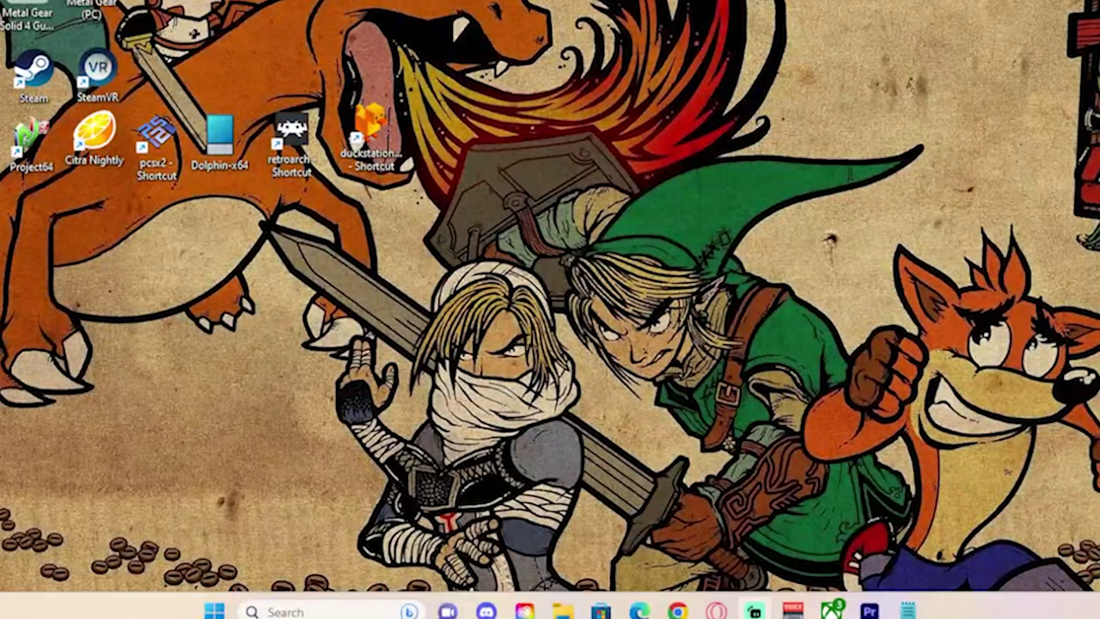
In Windows Settings, open the Recovery page from the advanced options of Windows Update
left_click(213, 611)
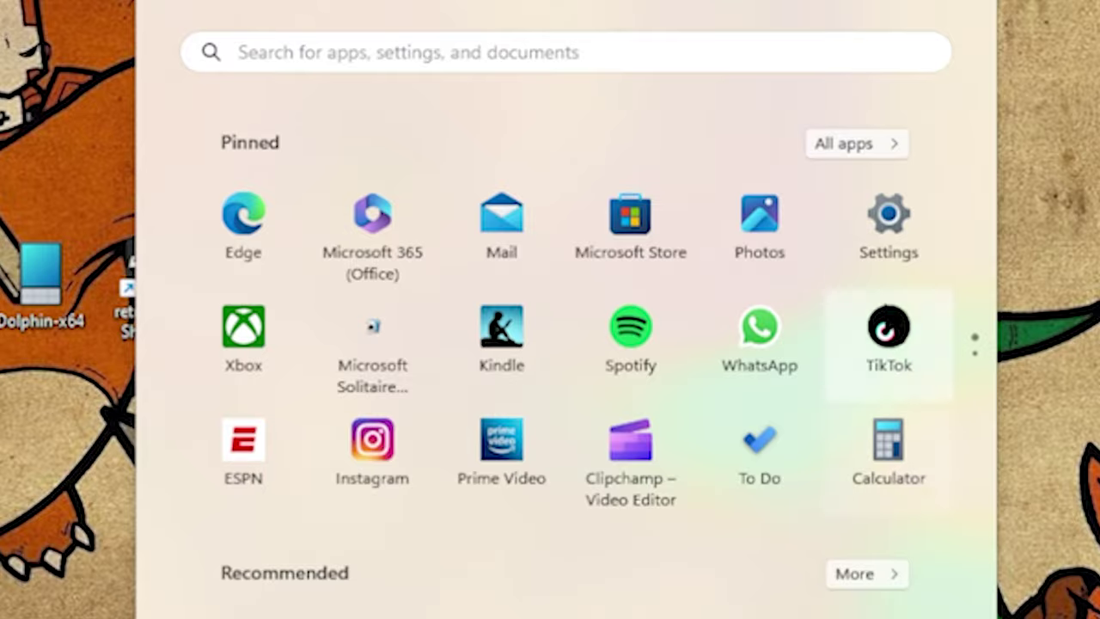
left_click(889, 220)
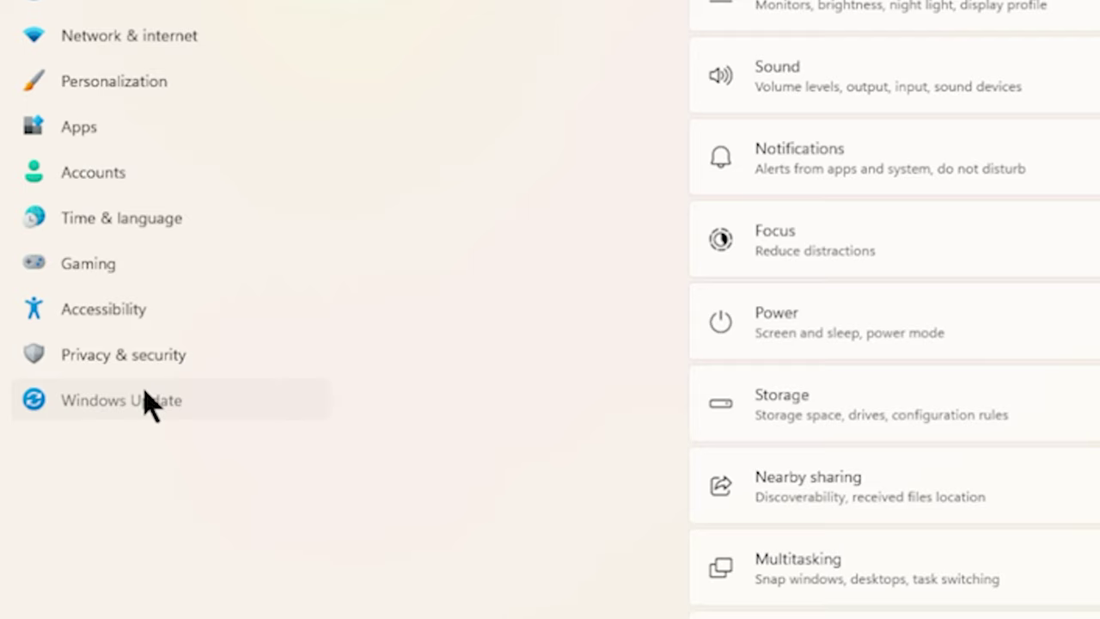
left_click(147, 400)
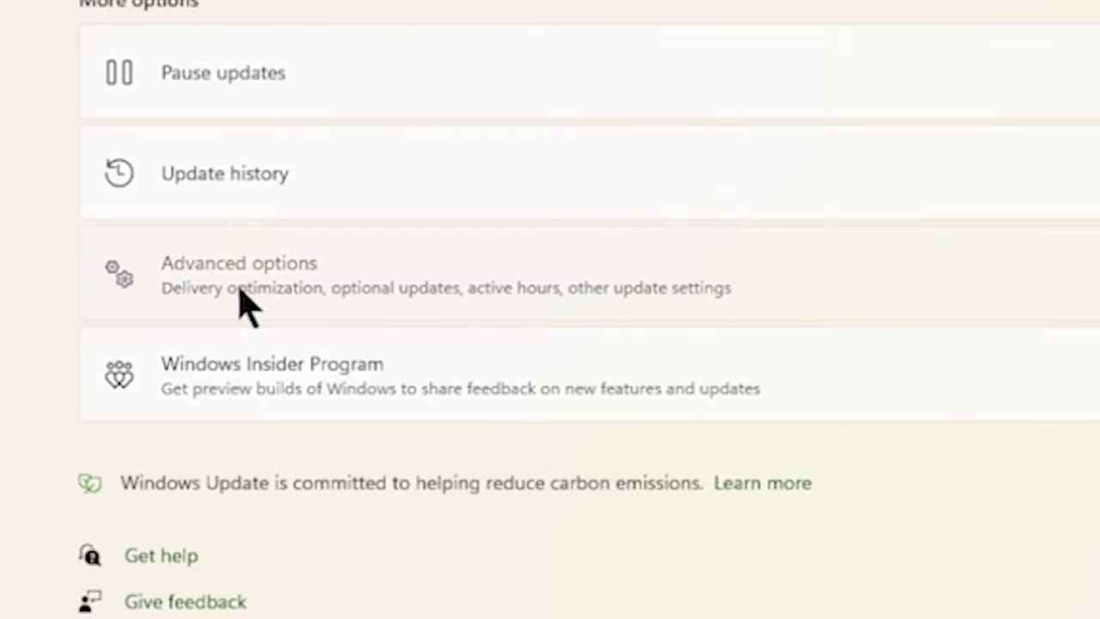
left_click(823, 292)
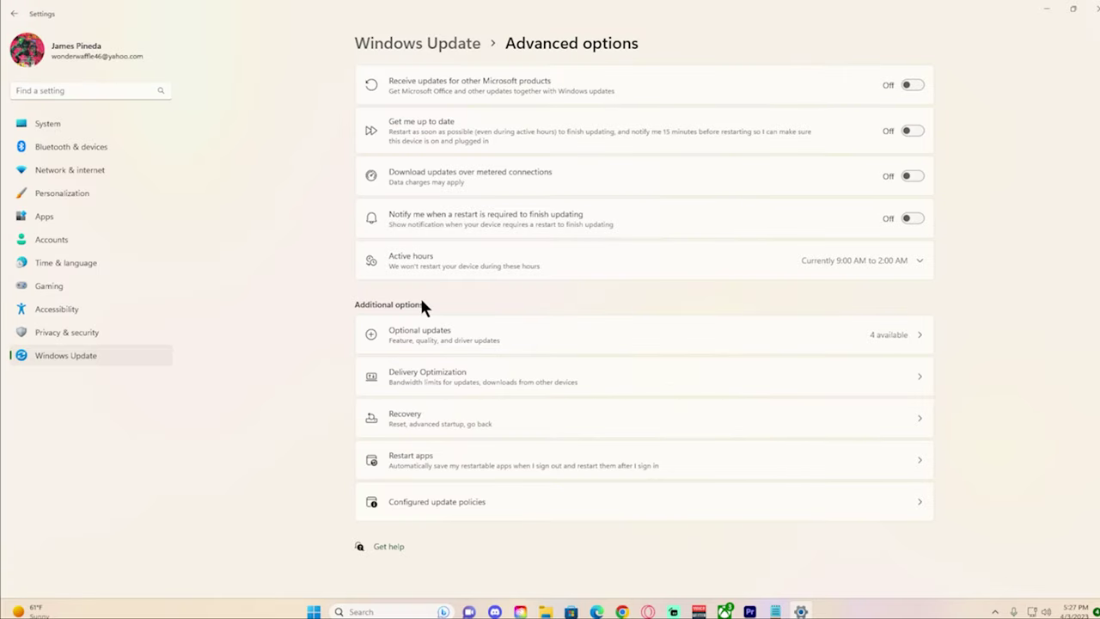
left_click(429, 418)
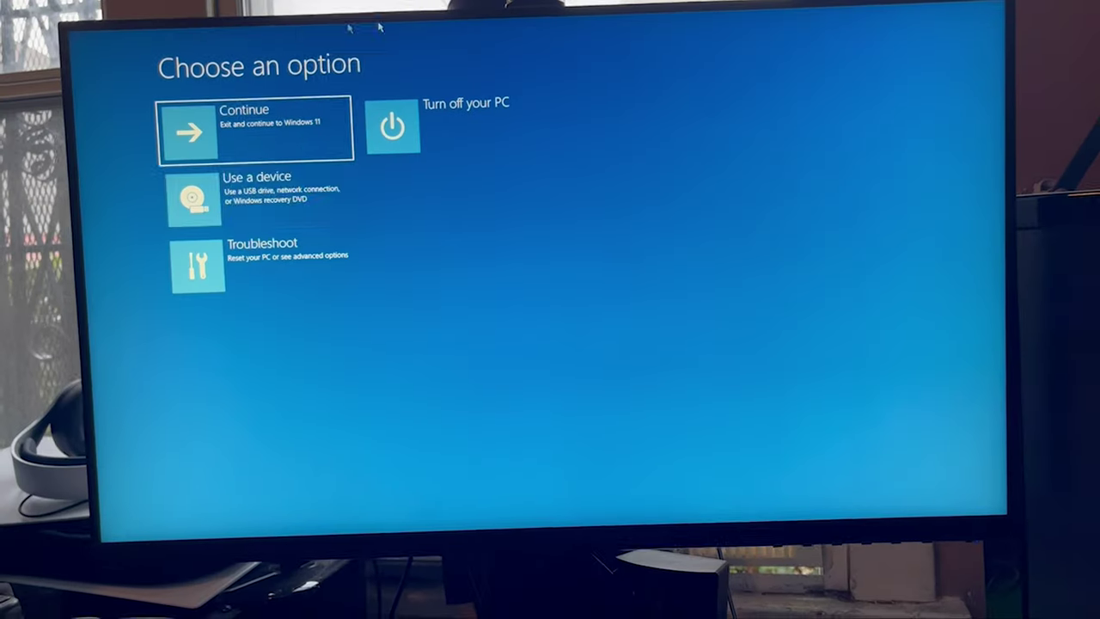
Go to the advanced troubleshooting options in the Windows startup recovery environment
left_click(232, 270)
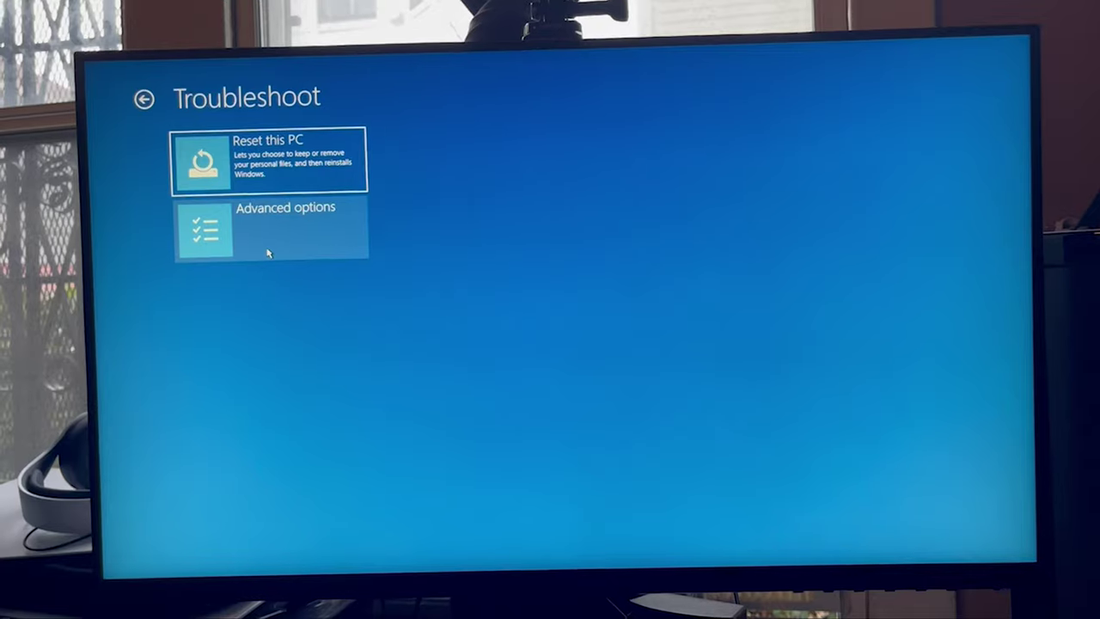
left_click(245, 227)
left_click(79, 288)
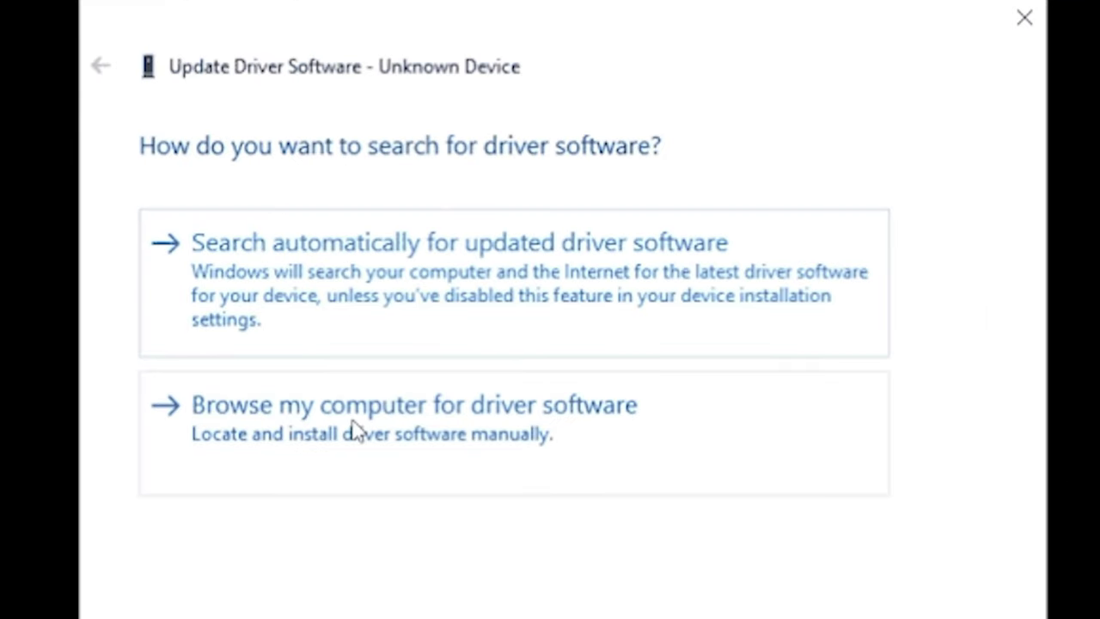
Choose to browse for the unknown device's driver manually, pick from the computer's driver list and continue with Show All Devices
left_click(355, 432)
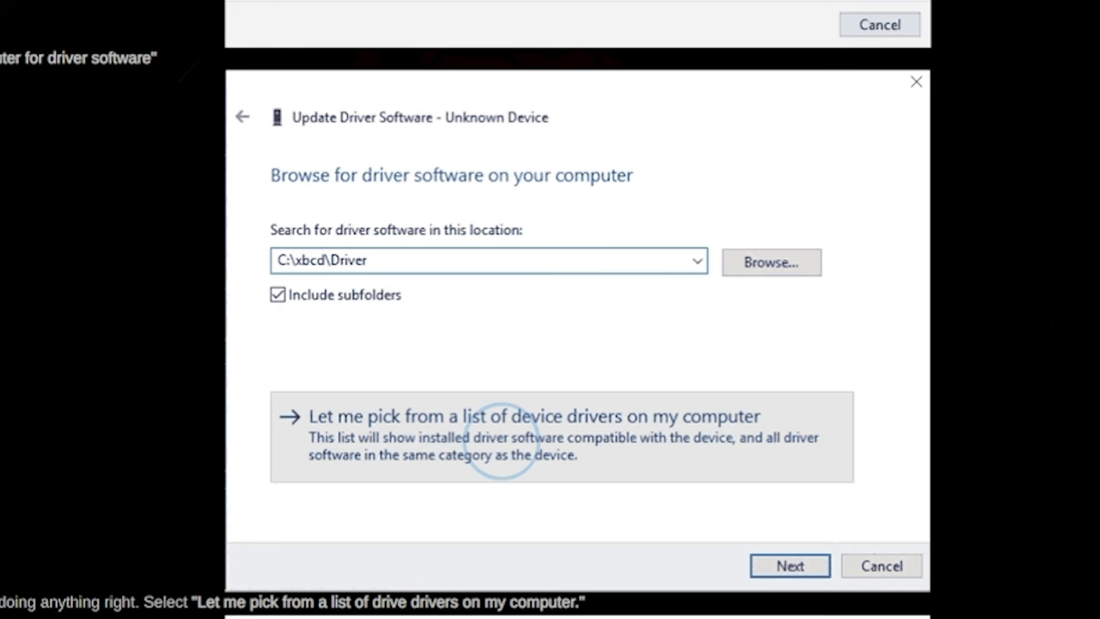
left_click(503, 440)
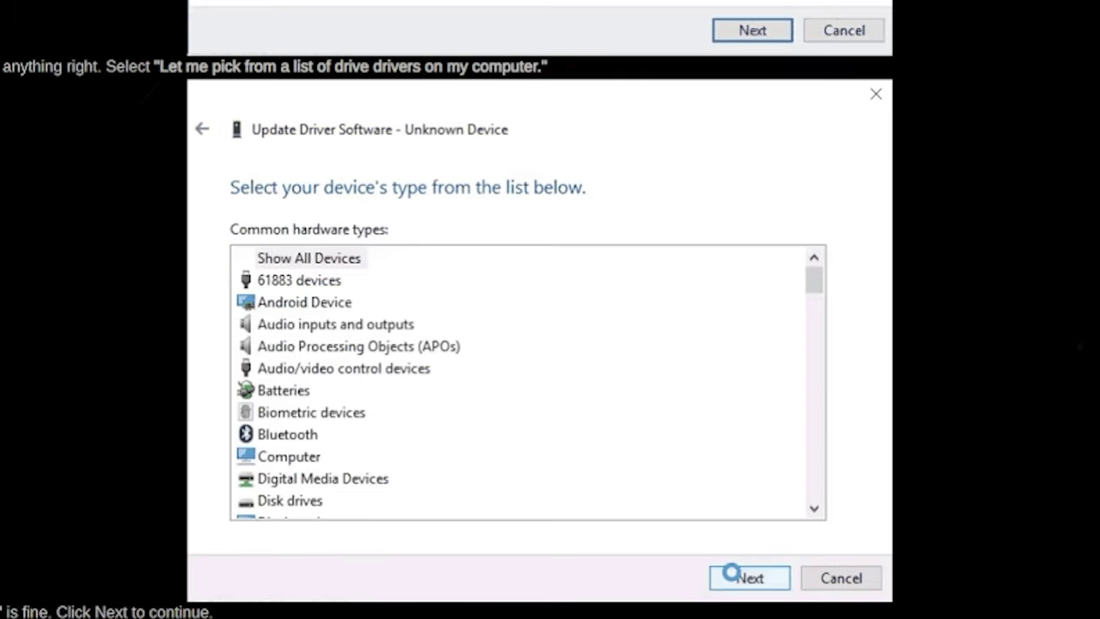
left_click(731, 573)
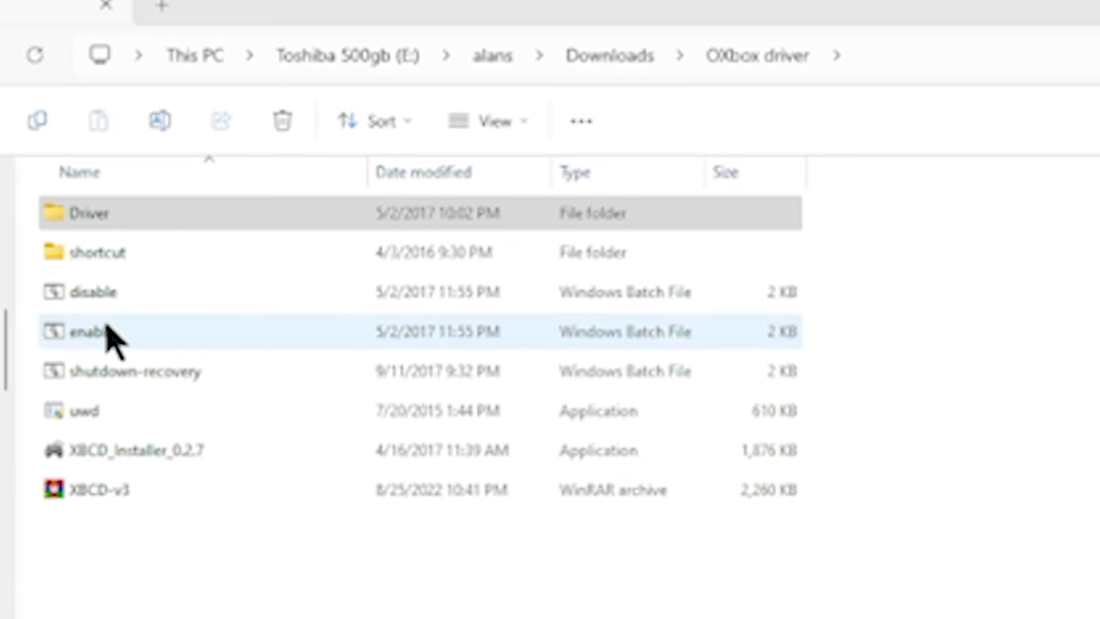
Select the xbcd setup information file in the OXbox driver's Driver folder and install the unverified driver software anyway
left_click(121, 217)
double_click(121, 217)
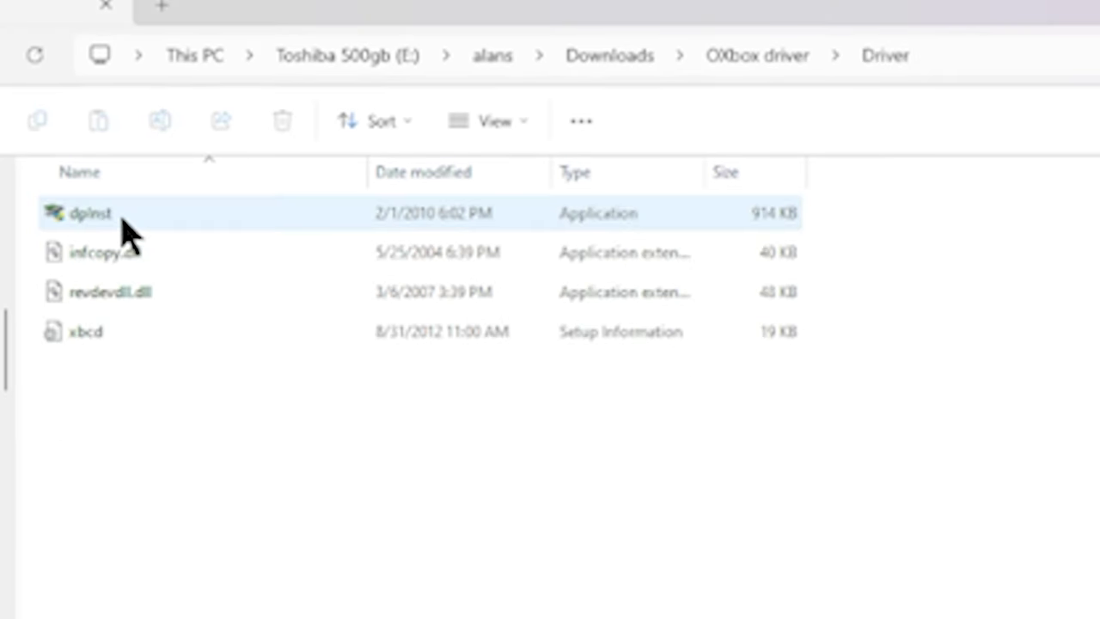
left_click(76, 337)
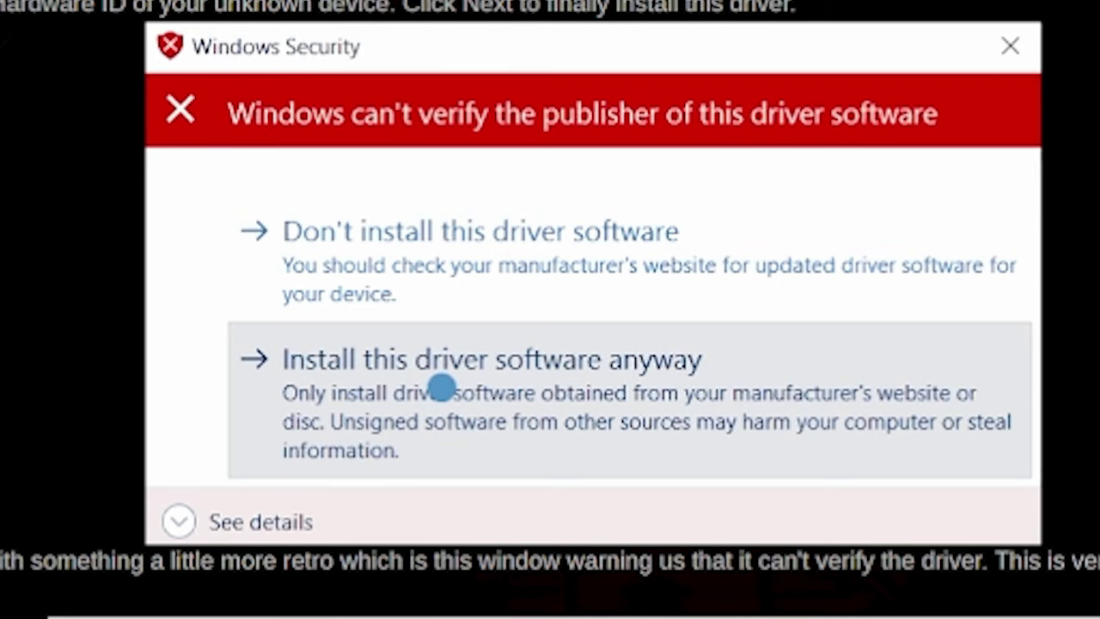
left_click(440, 389)
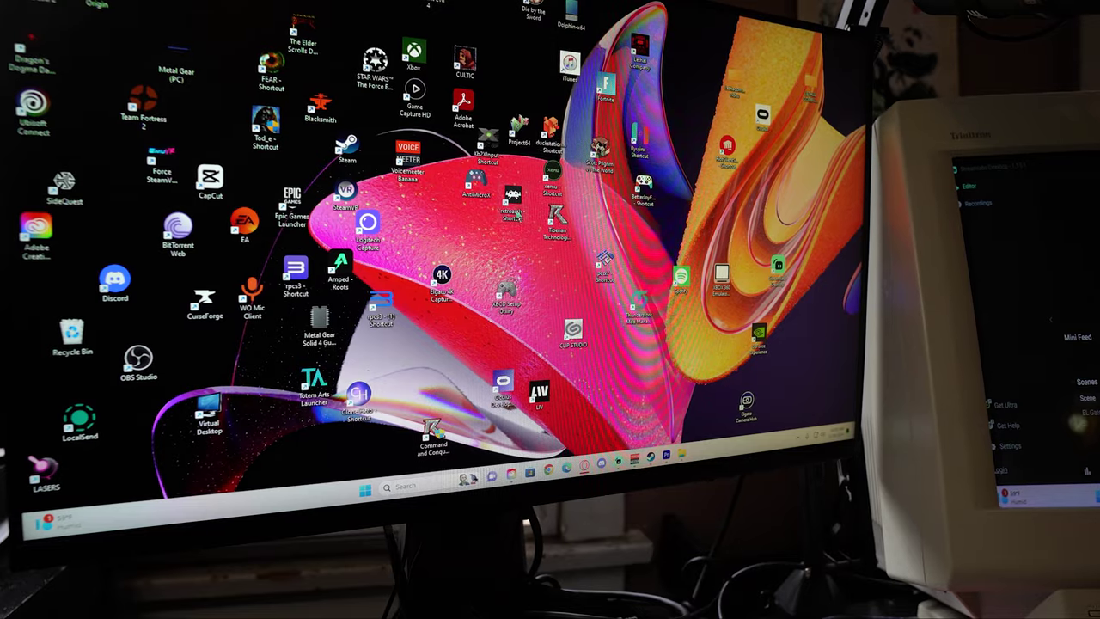
Open the Drivers folder inside x64 of Xb2XInput-1.5c and run the install drivers batch file
right_click(498, 108)
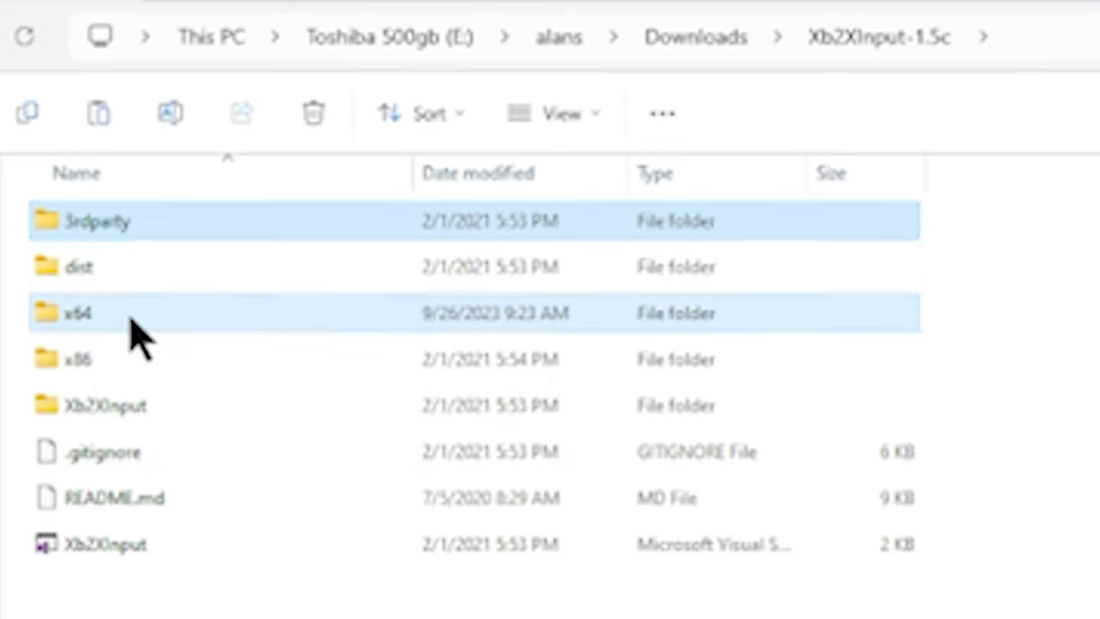
double_click(134, 319)
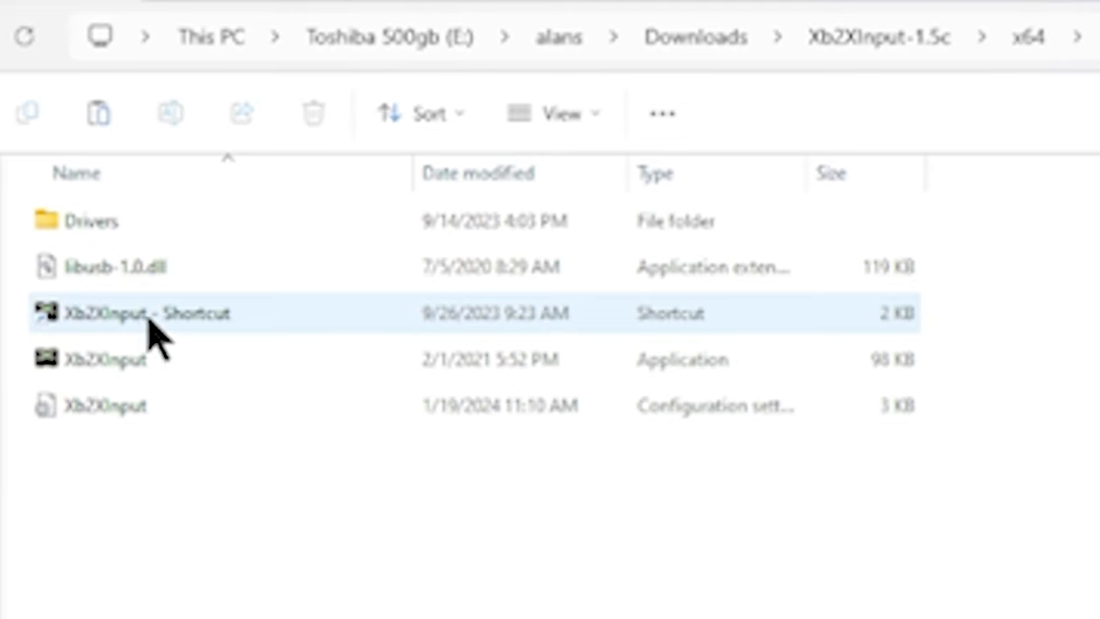
left_click(162, 234)
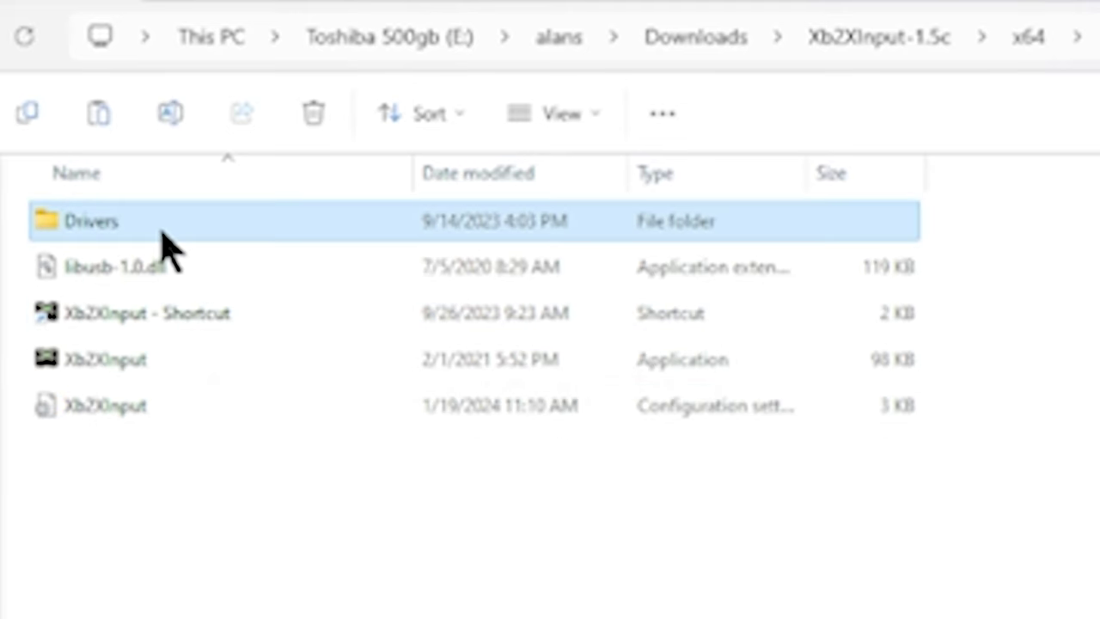
double_click(162, 234)
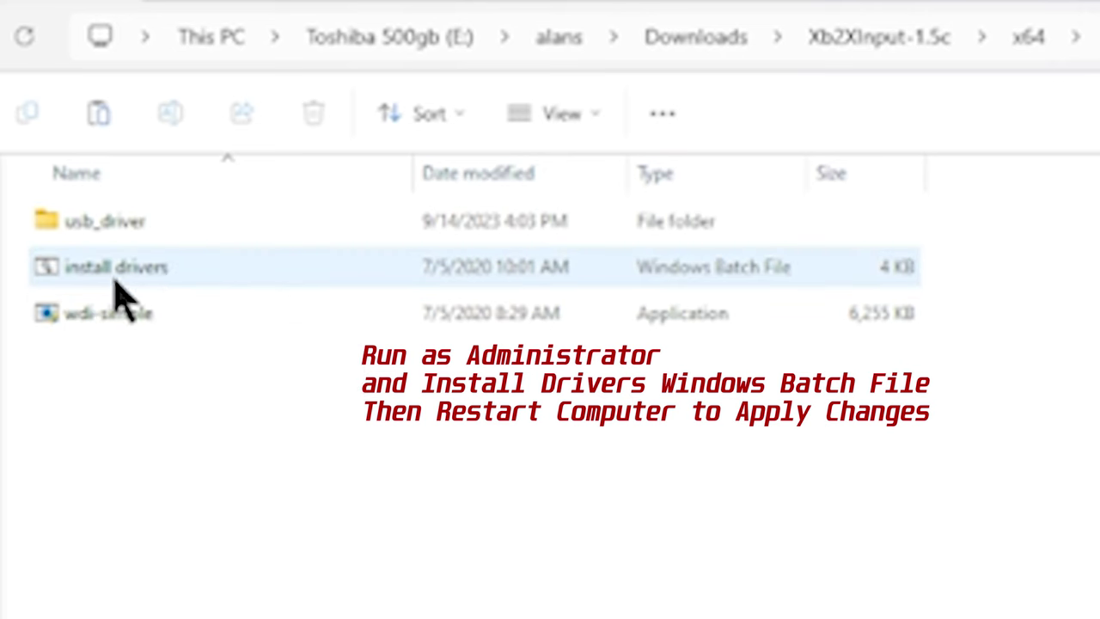
left_click(110, 279)
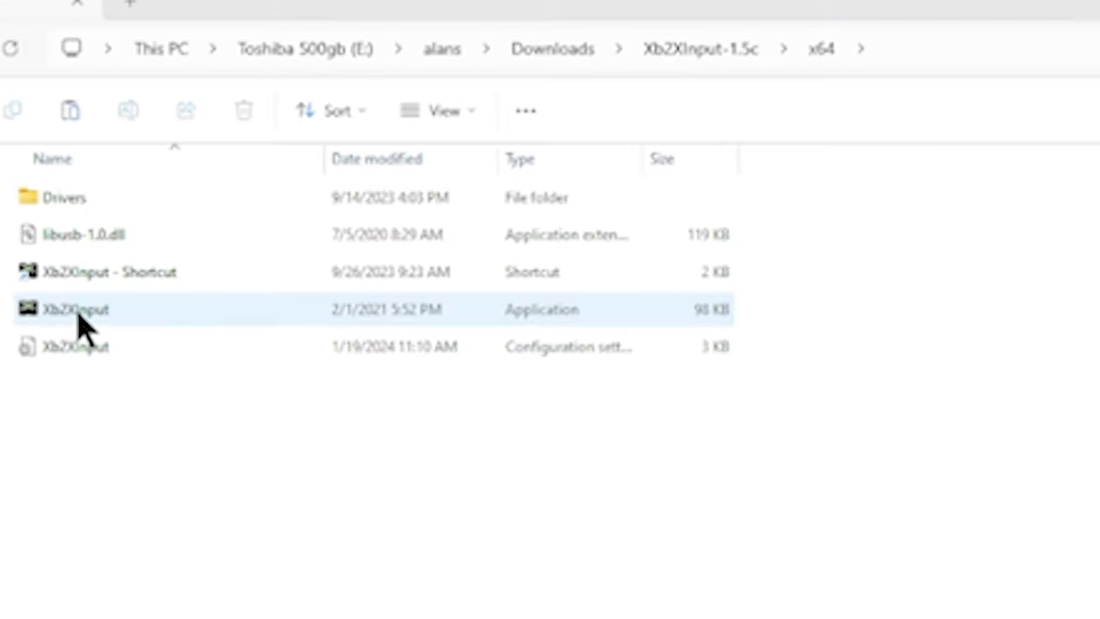
Run the Xb2XInput application as administrator and check its controller status among the hidden tray icons
right_click(82, 320)
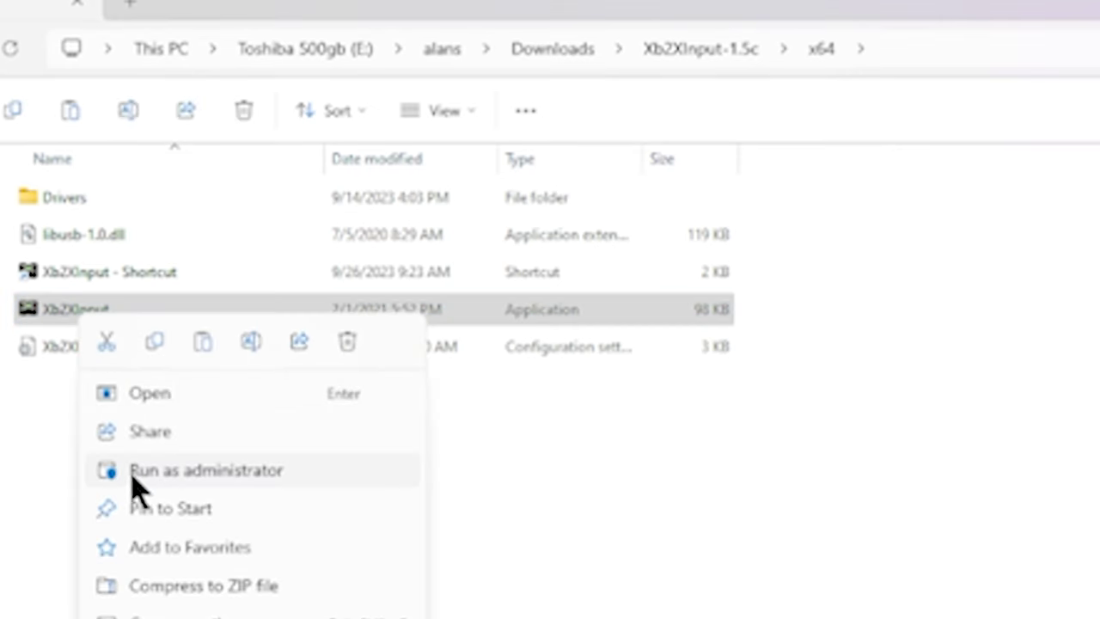
left_click(155, 473)
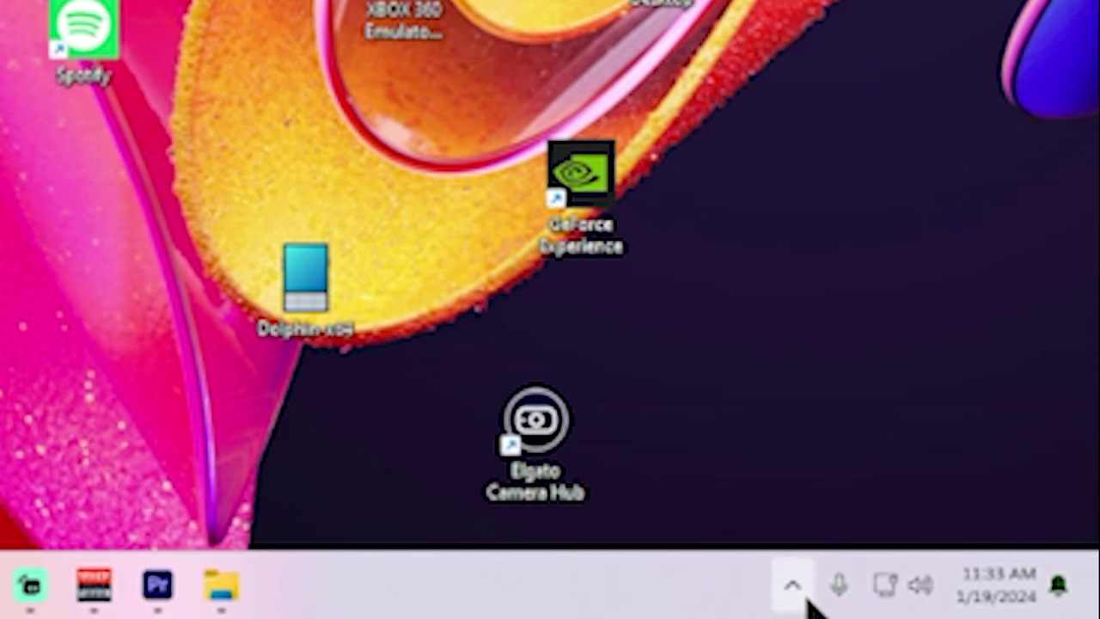
left_click(792, 585)
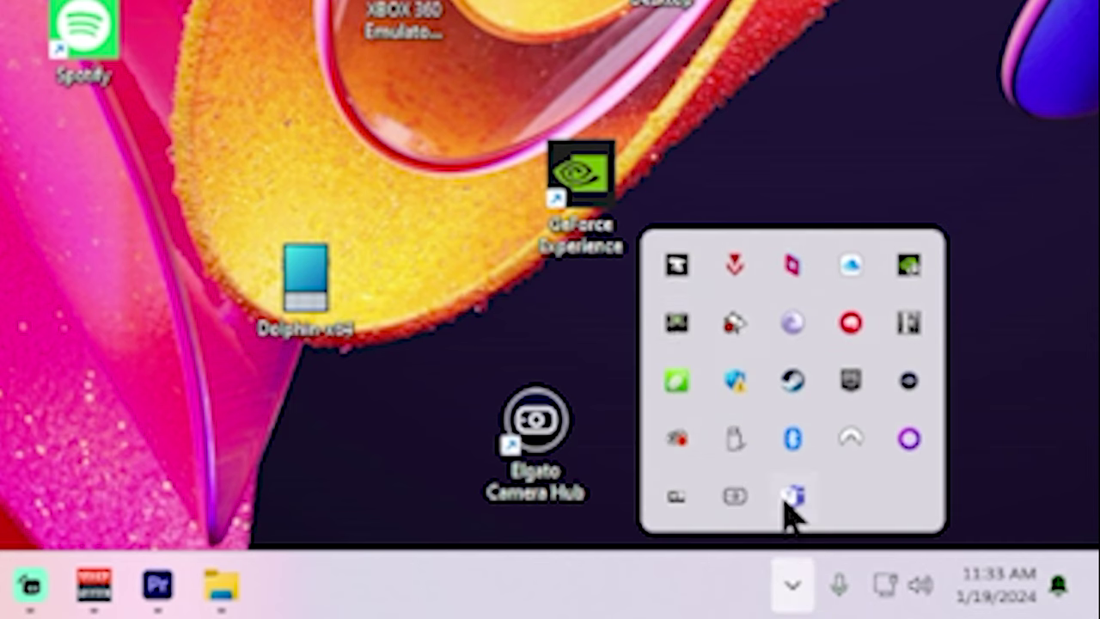
mouse_move(675, 337)
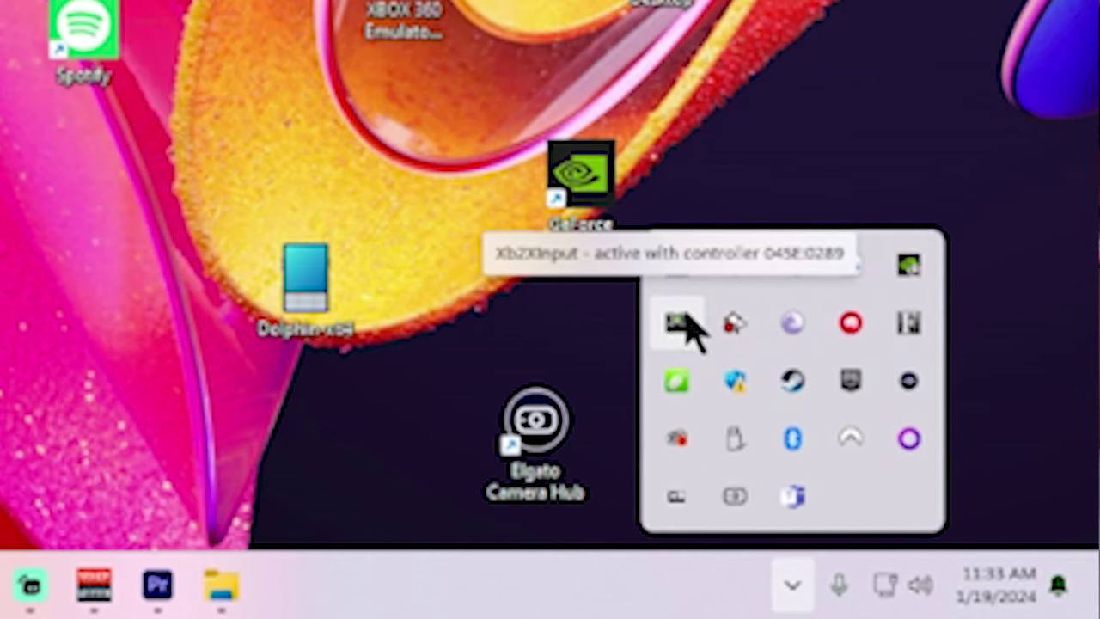
Check the Xbox 360 controller's properties in Game Controllers and review Xb2XInput's deadzone and startup options
right_click(693, 328)
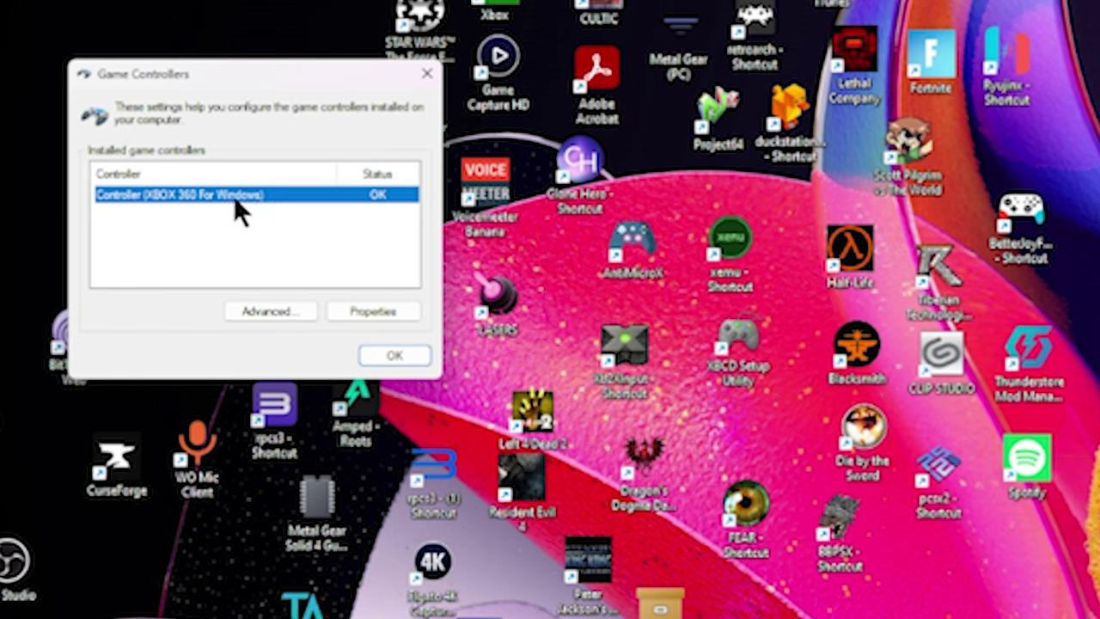
left_click(360, 313)
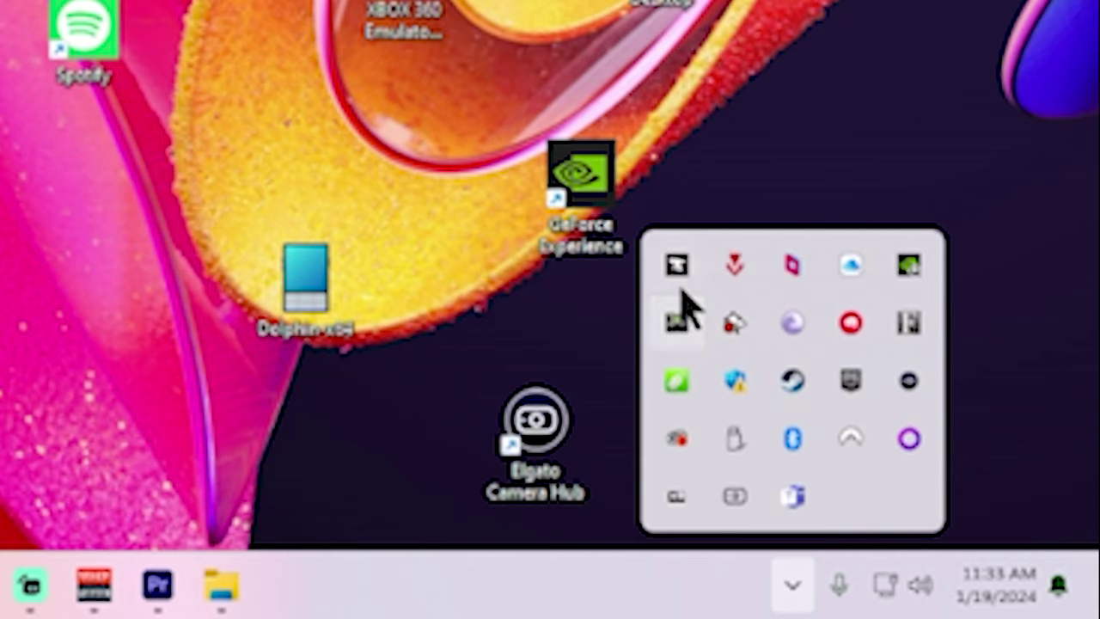
right_click(692, 321)
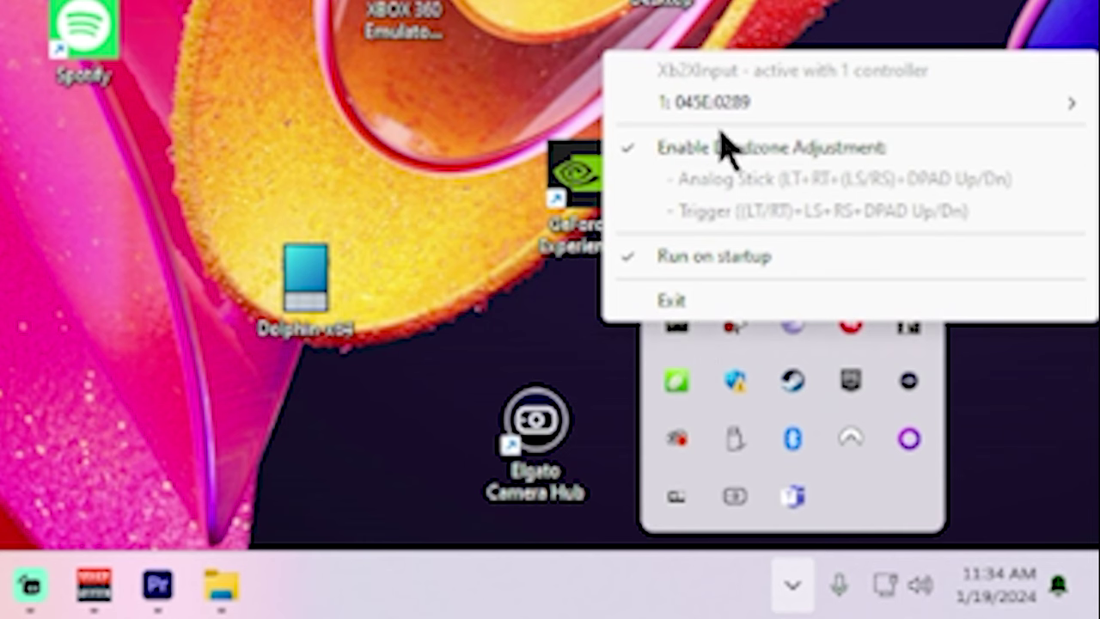
mouse_move(722, 124)
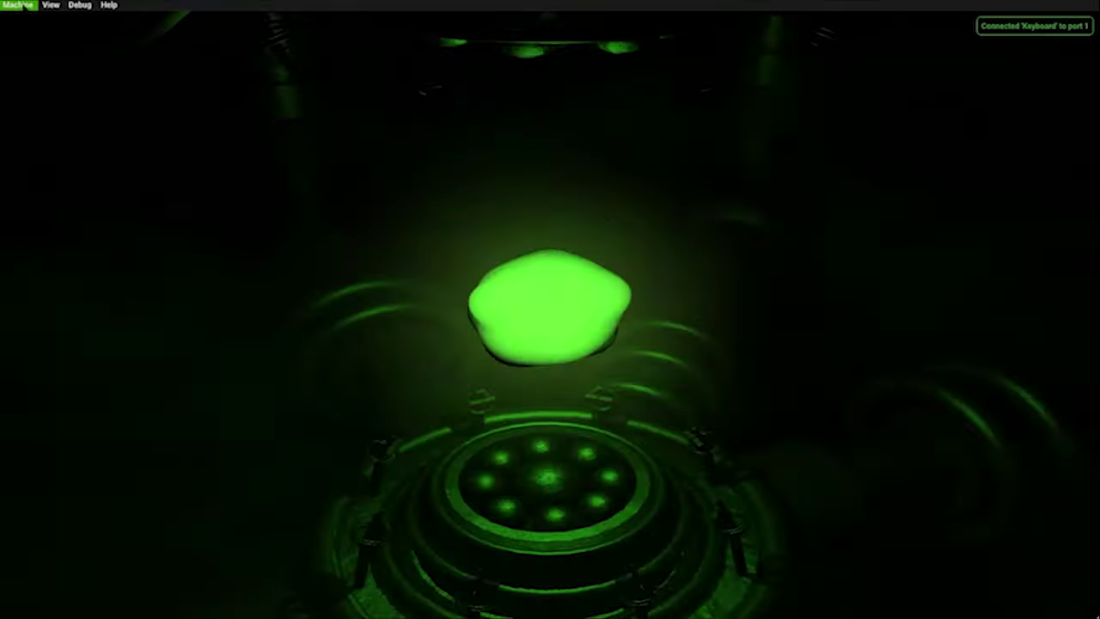
Switch to xemu and check in the input settings which device is bound to controller port 2
left_click(17, 4)
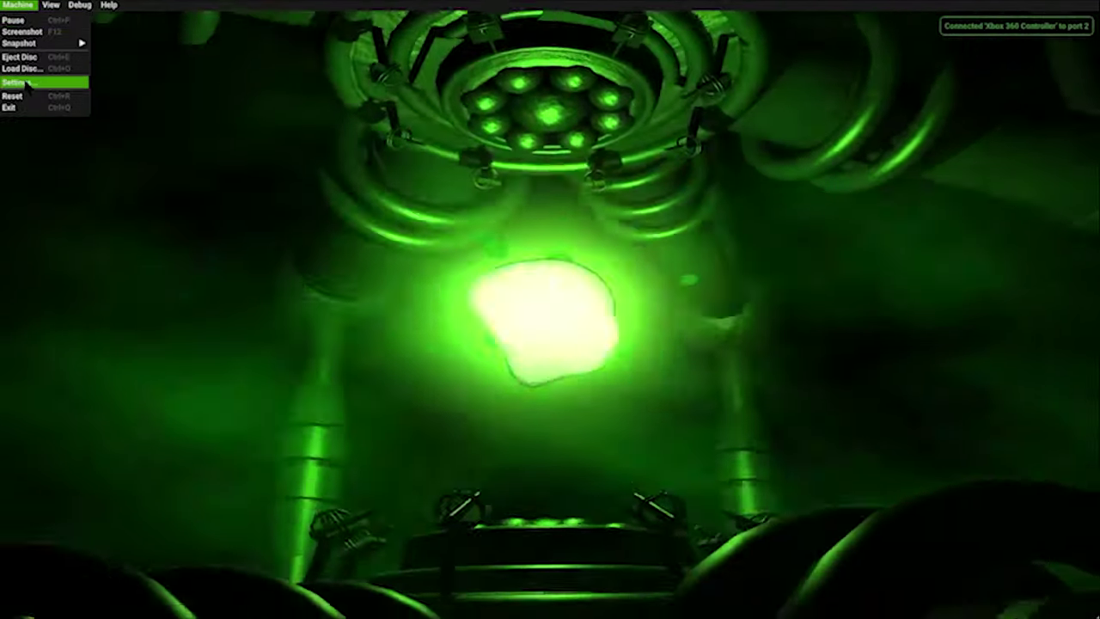
left_click(28, 83)
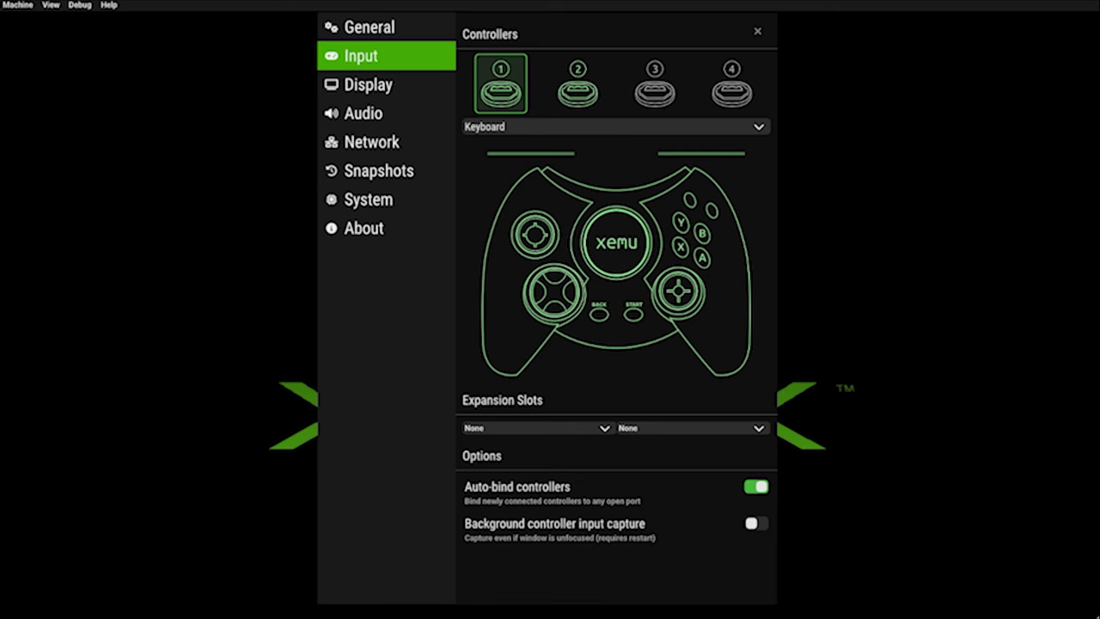
left_click(578, 83)
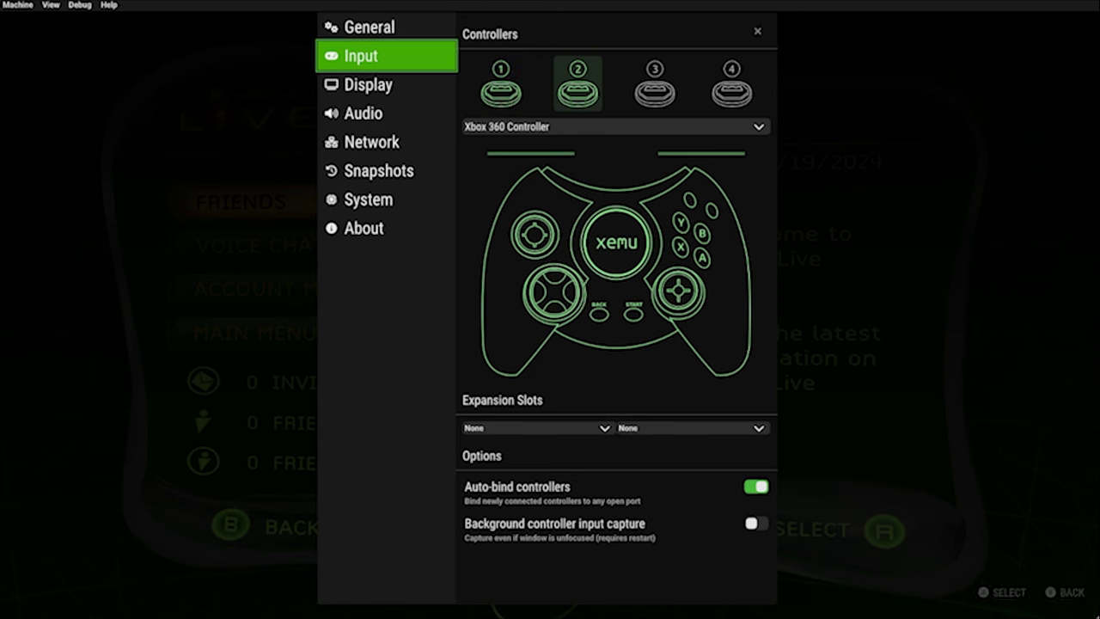
key("Escape")
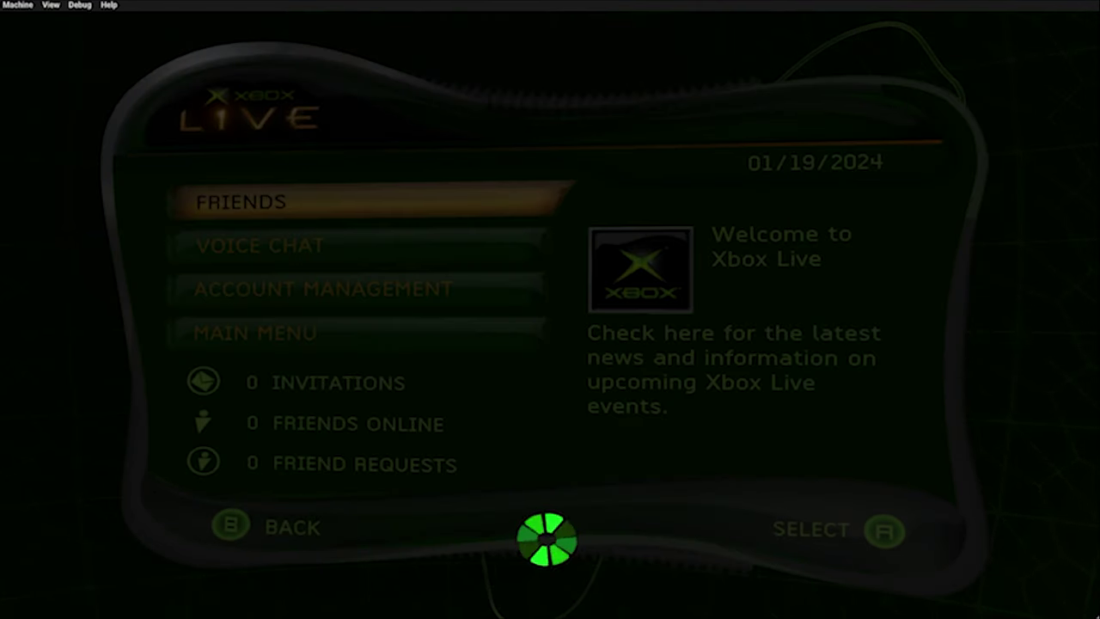
left_click(19, 5)
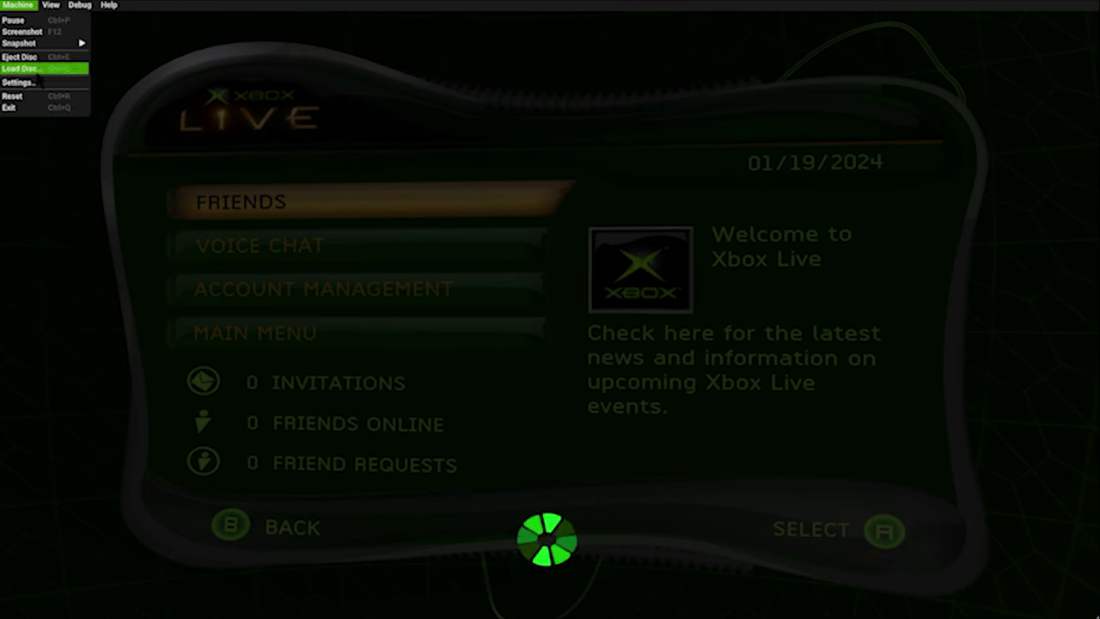
mouse_move(44, 45)
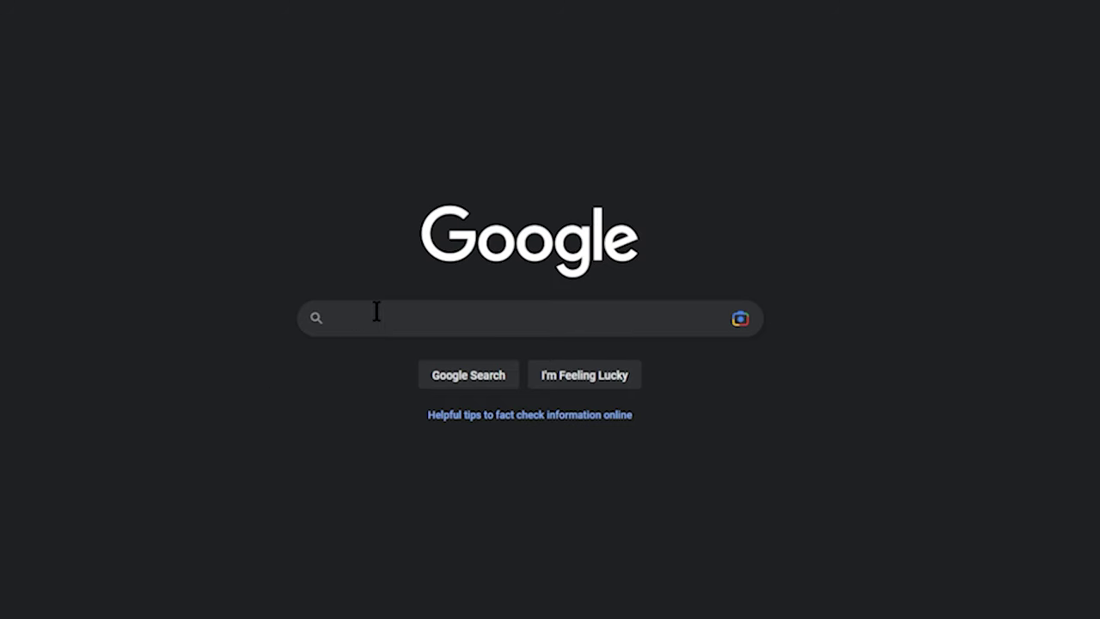
Search Google for AntiMicroX Software and open the project's GitHub page
left_click(376, 312)
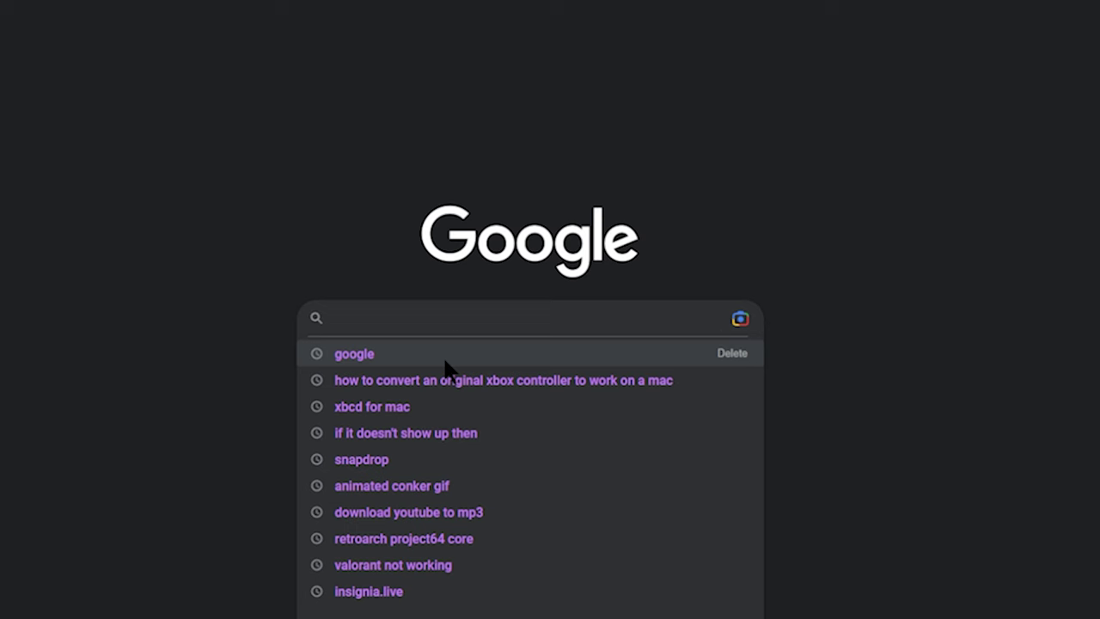
type("AntiMicroX Software")
key("Return")
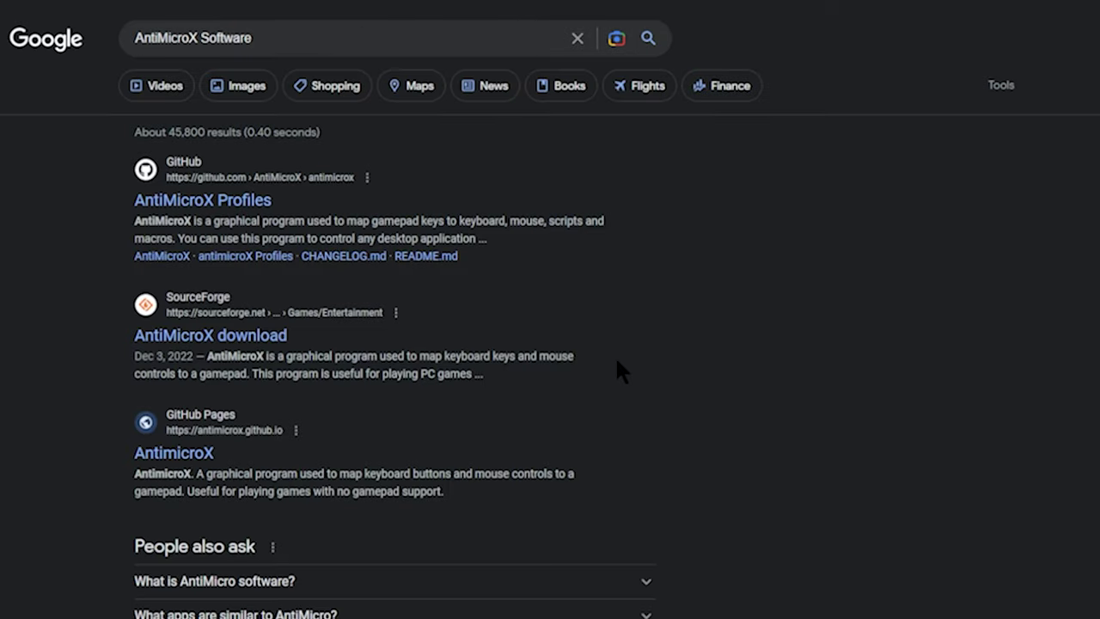
left_click(239, 202)
scroll(335, 437, "down", 5)
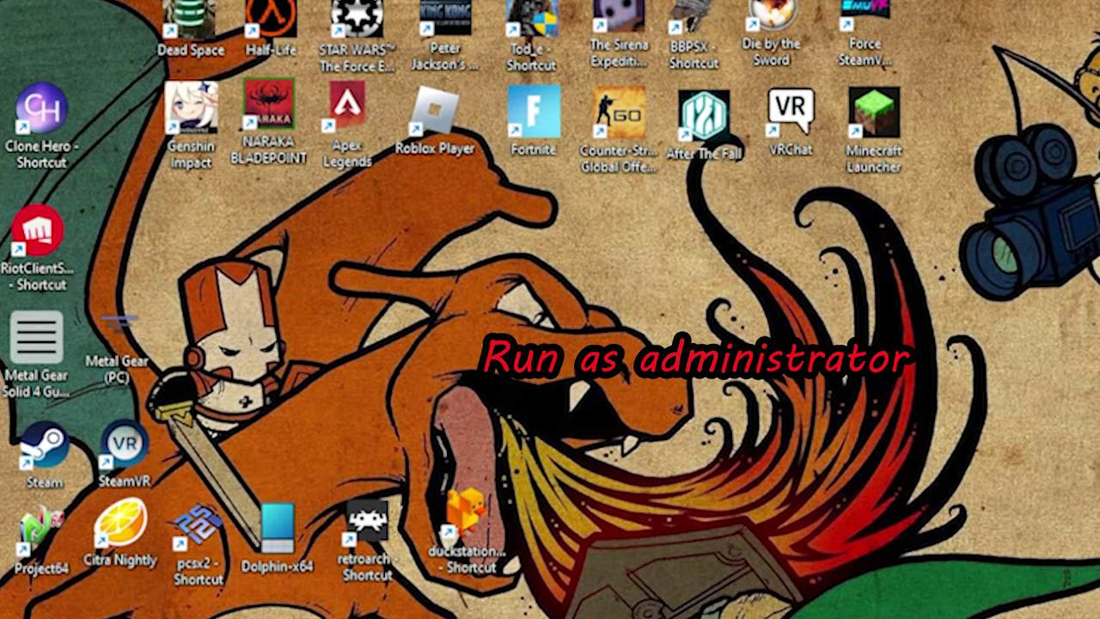
Run AntiMicroX from the desktop as administrator and move its window aside
left_click_drag(213, 358, 423, 359)
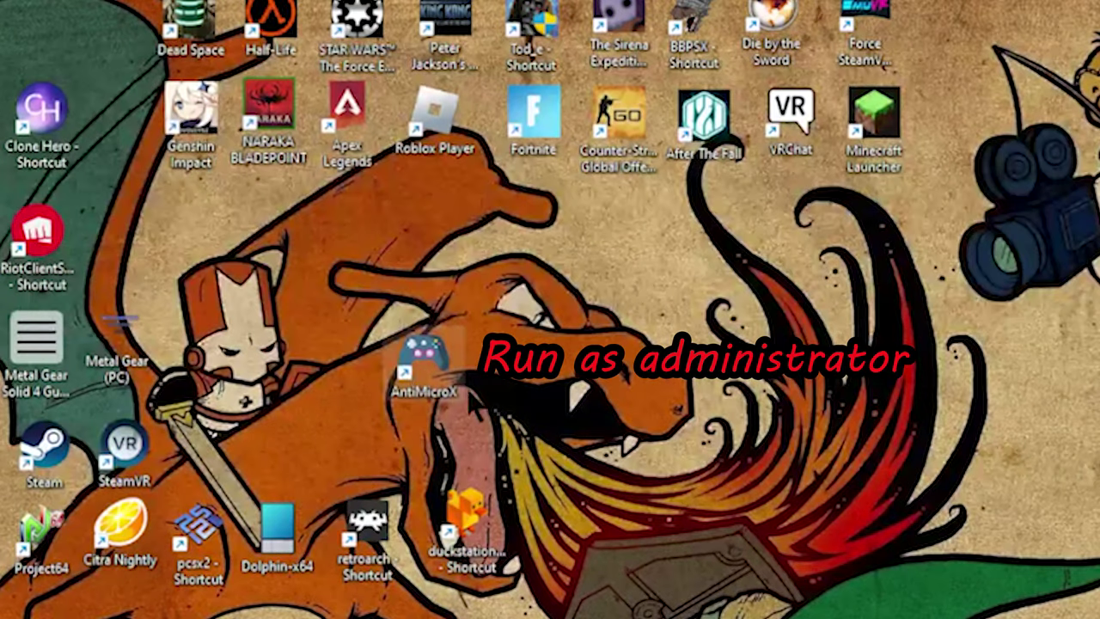
right_click(422, 393)
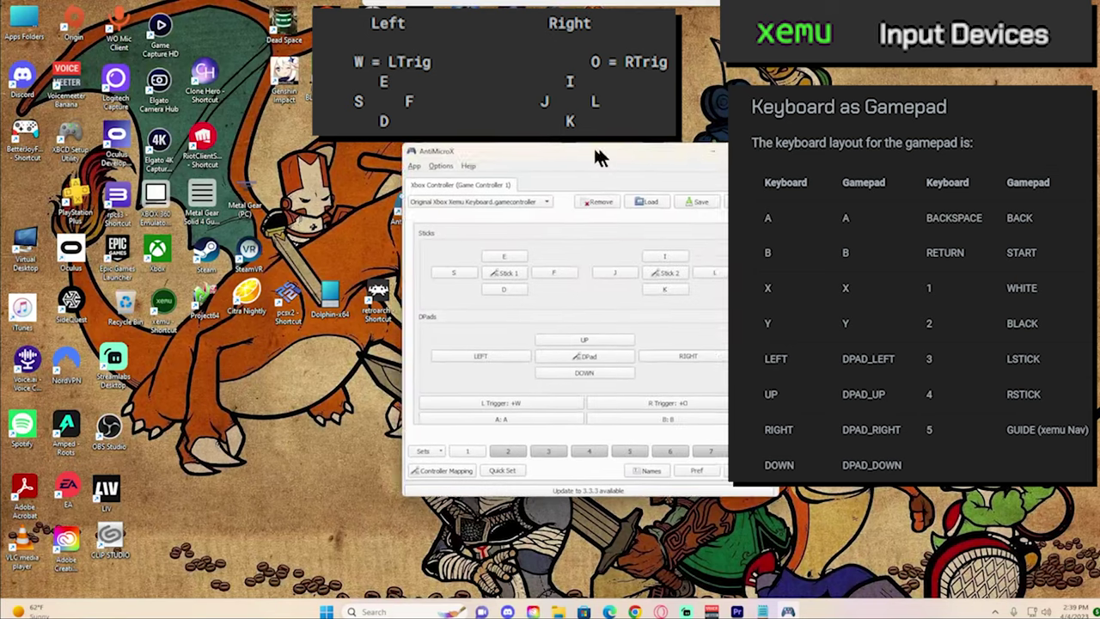
left_click_drag(597, 155, 507, 160)
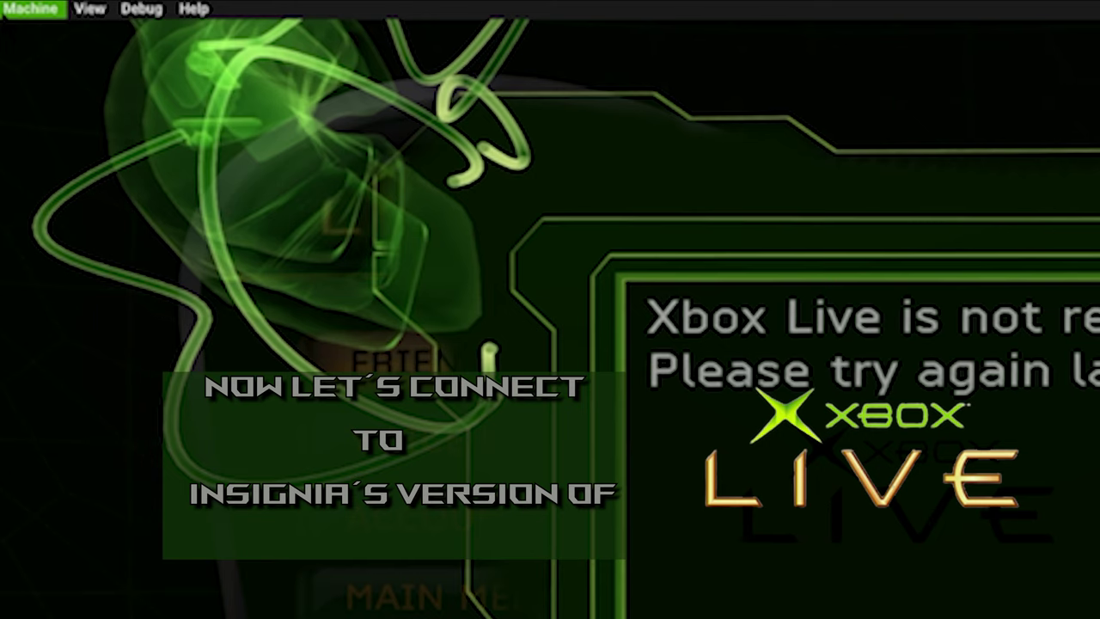
In xemu's network settings, enter host port 2121 and guest port 21 for TCP port forwarding and enable the NAT network adapter
left_click(32, 8)
left_click(39, 146)
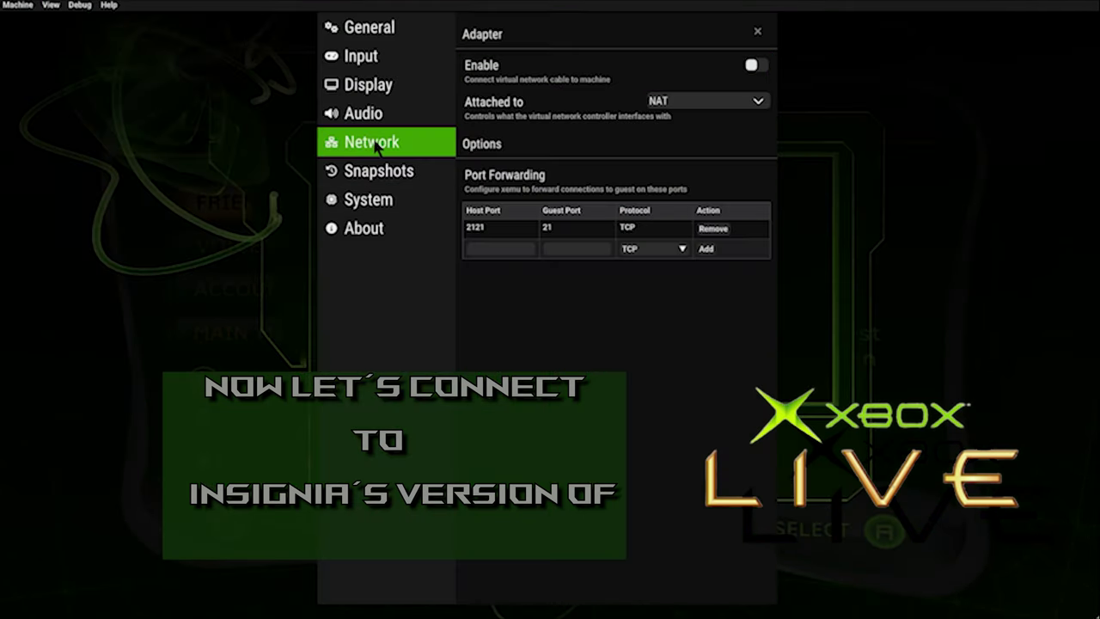
left_click(484, 249)
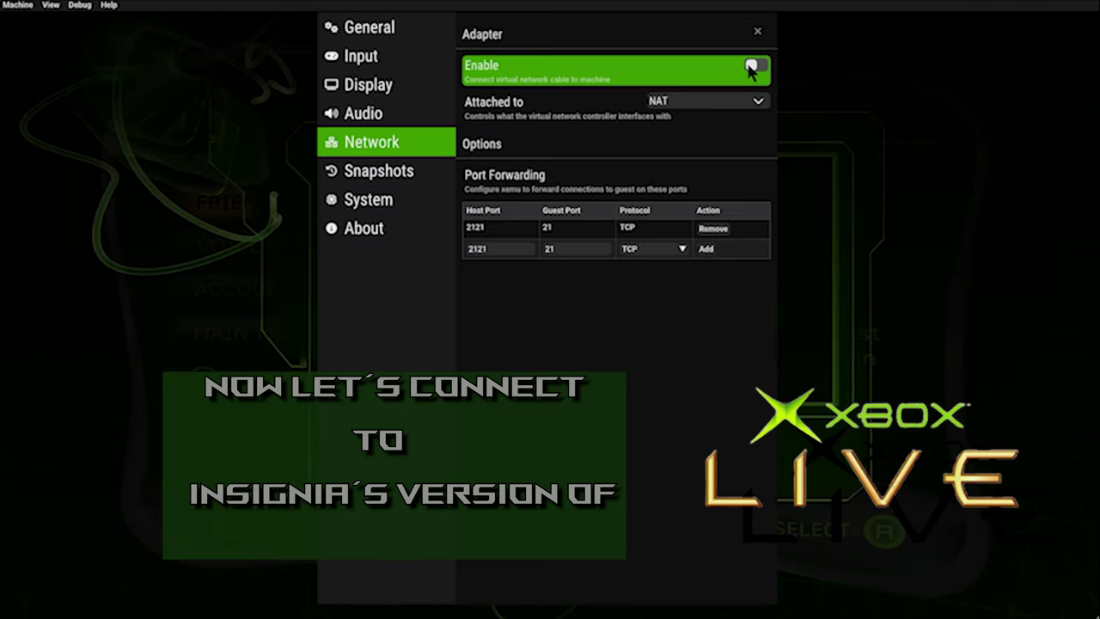
left_click(752, 67)
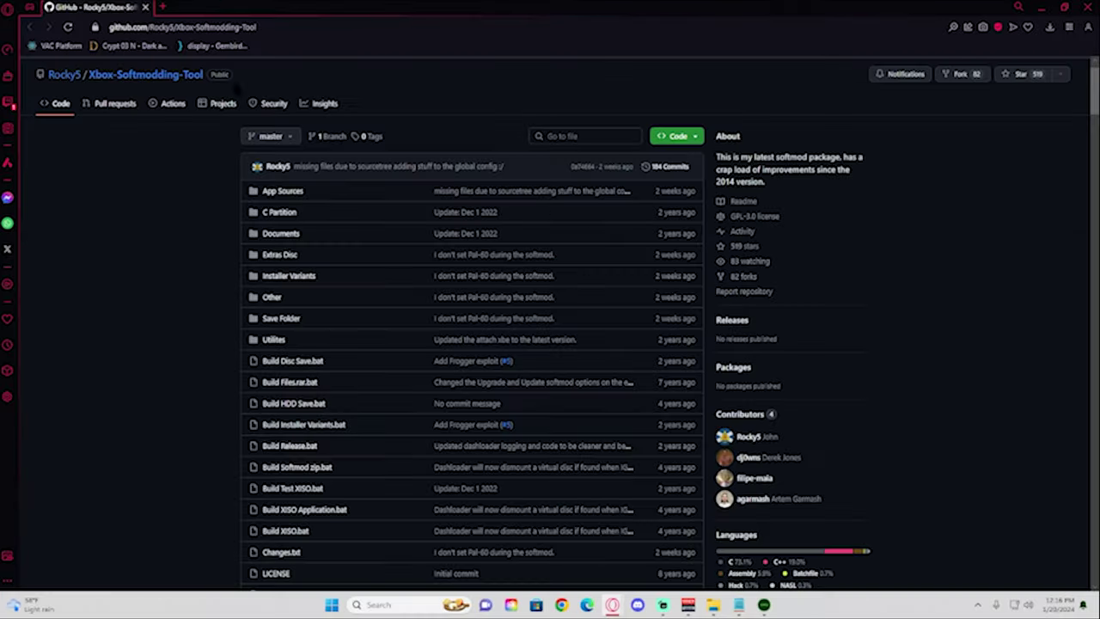
Follow the prebuilt versions download link in the Xbox-Softmodding-Tool README and browse into the shared Build v1.2.0 folder
scroll(154, 444, "down", 10)
scroll(99, 231, "down", 4)
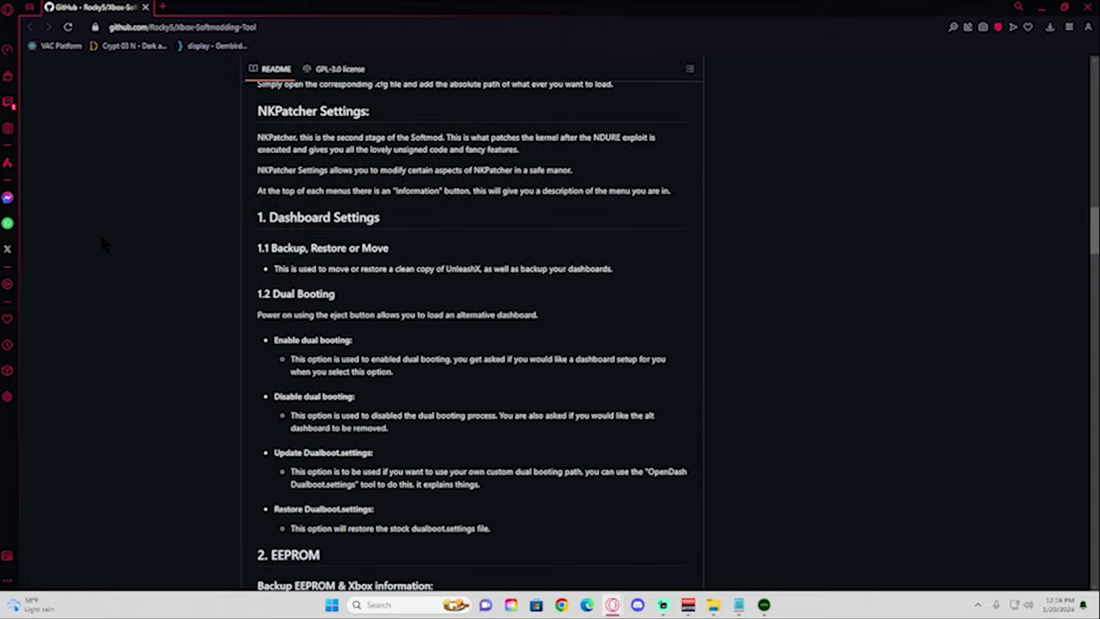
scroll(99, 231, "up", 9)
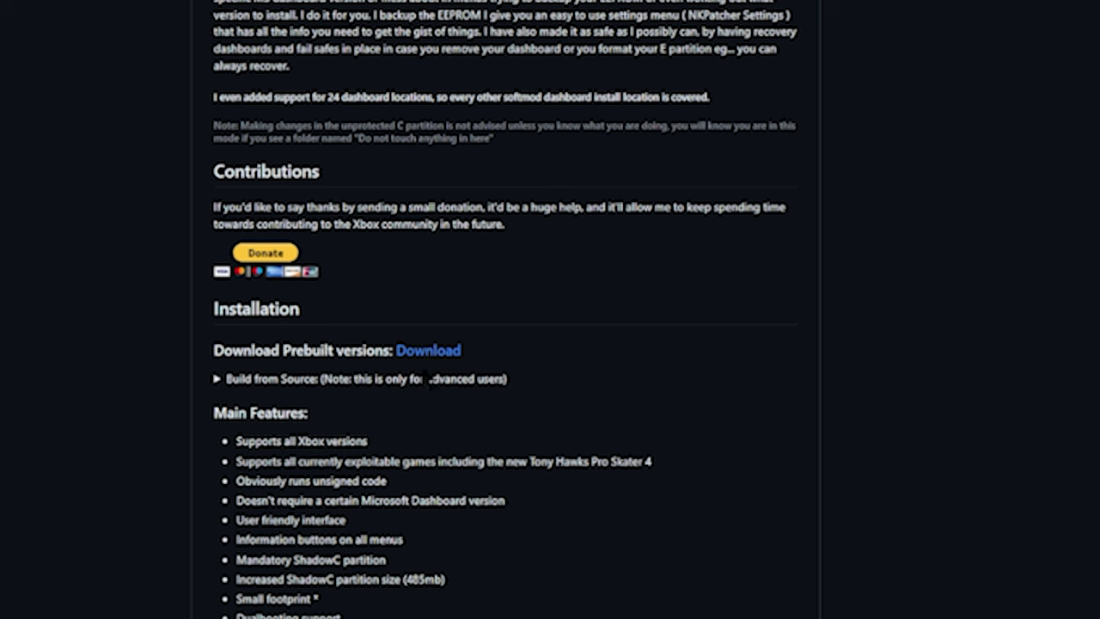
left_click(428, 350)
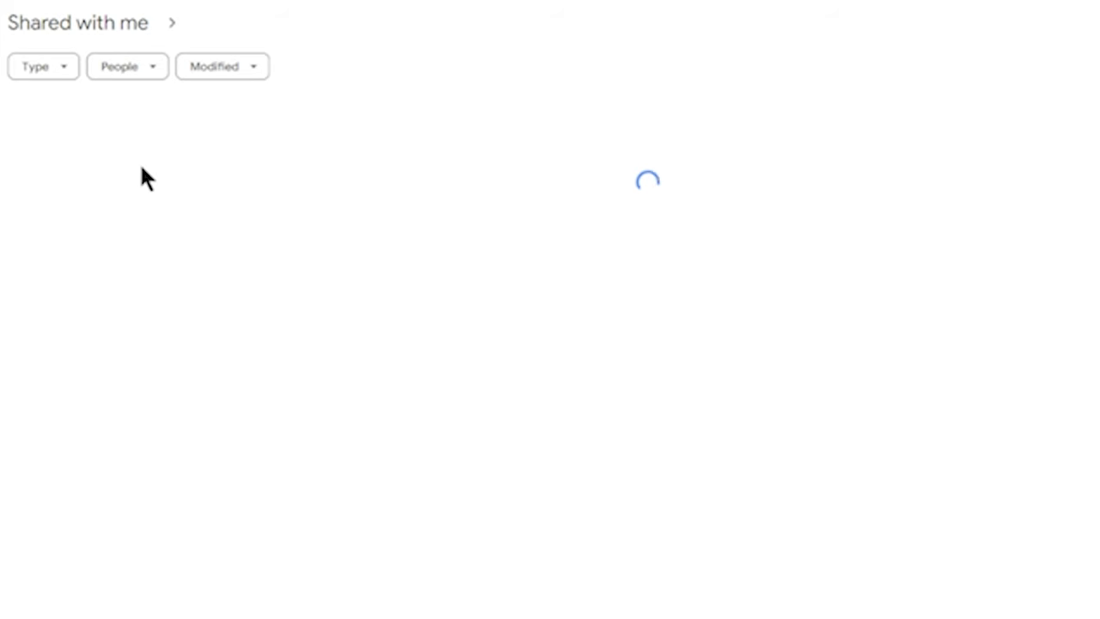
left_click(135, 193)
double_click(135, 192)
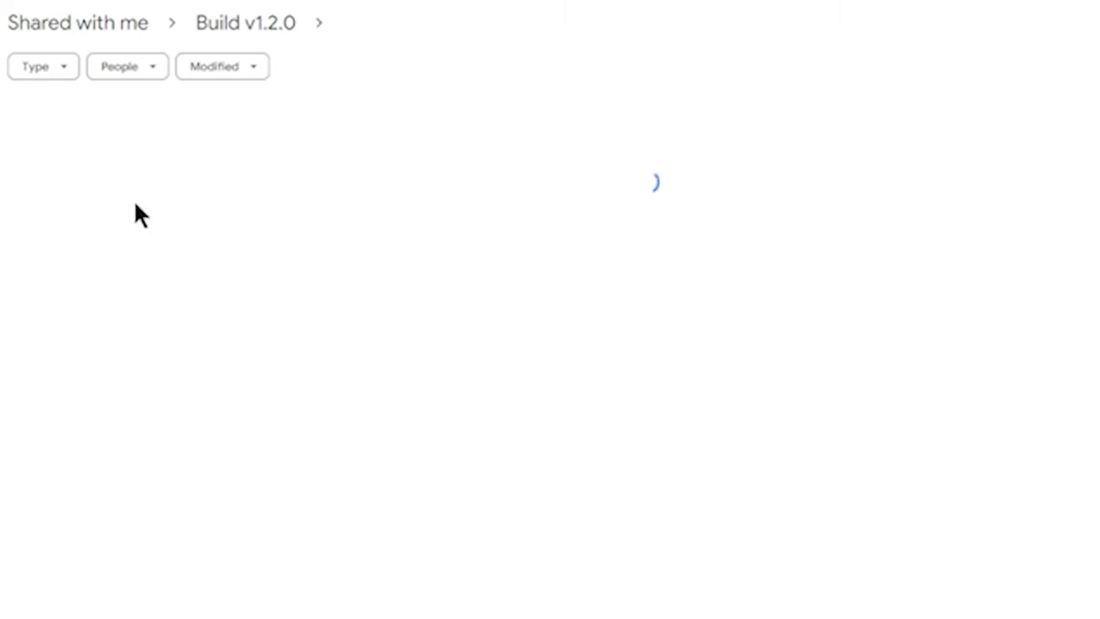
double_click(254, 244)
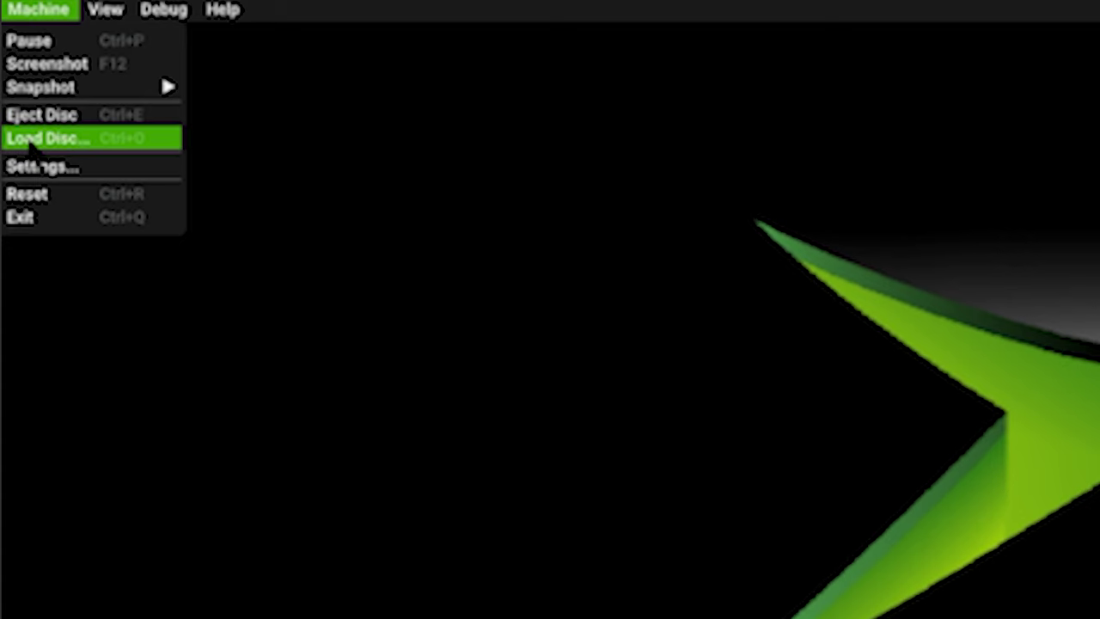
Load the Xbox Softmodding Tool Extras Disc image from the Xbox (Original) Games folder in xemu
left_click(49, 137)
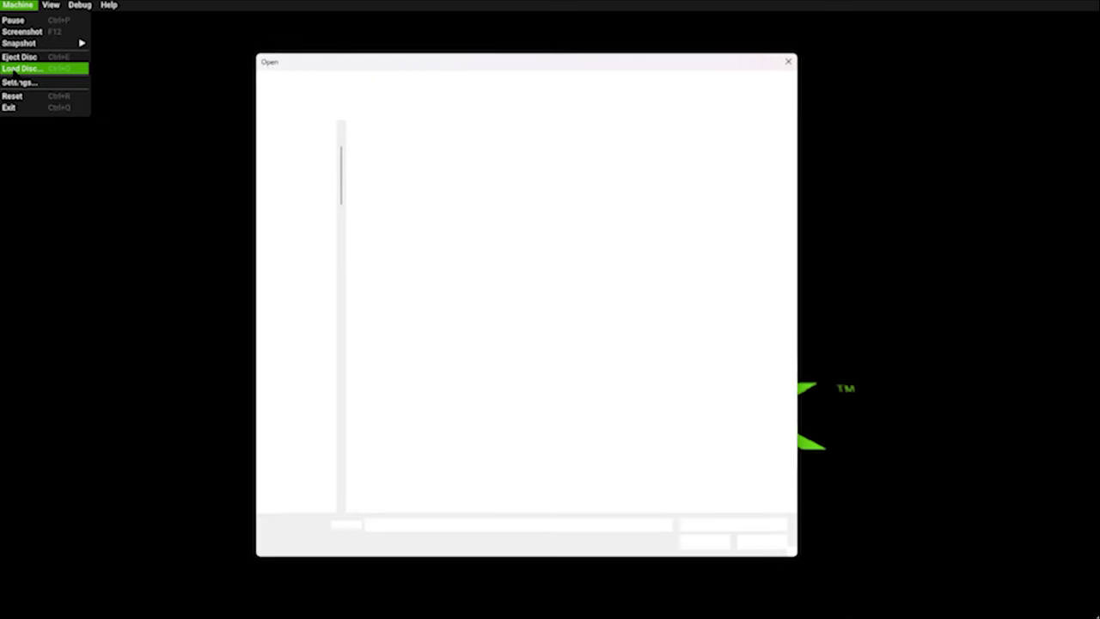
scroll(481, 264, "down", 15)
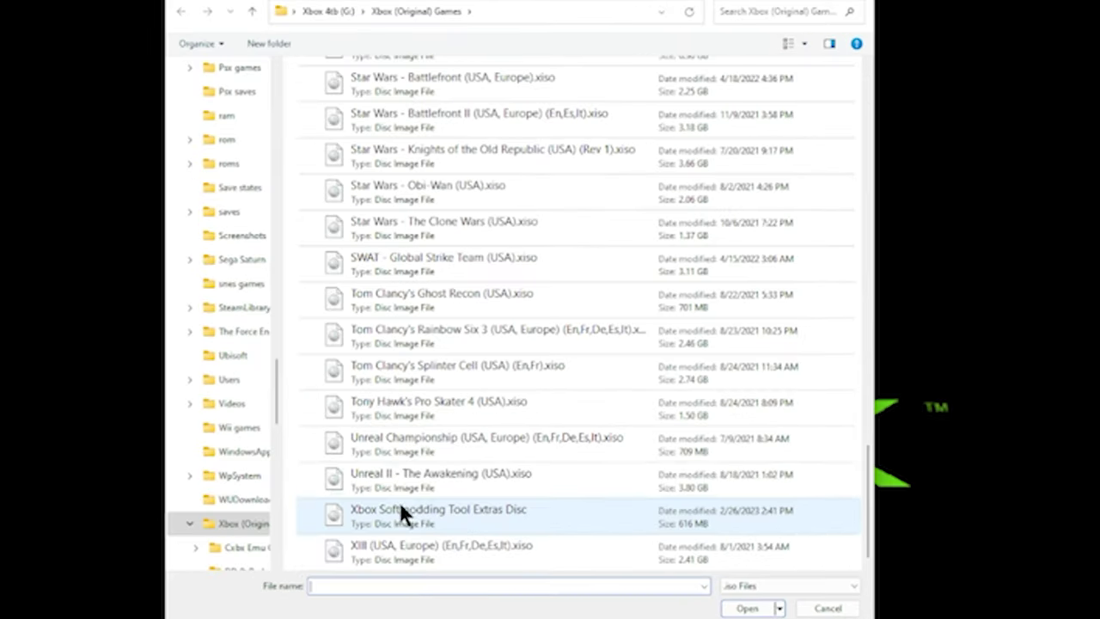
left_click(400, 513)
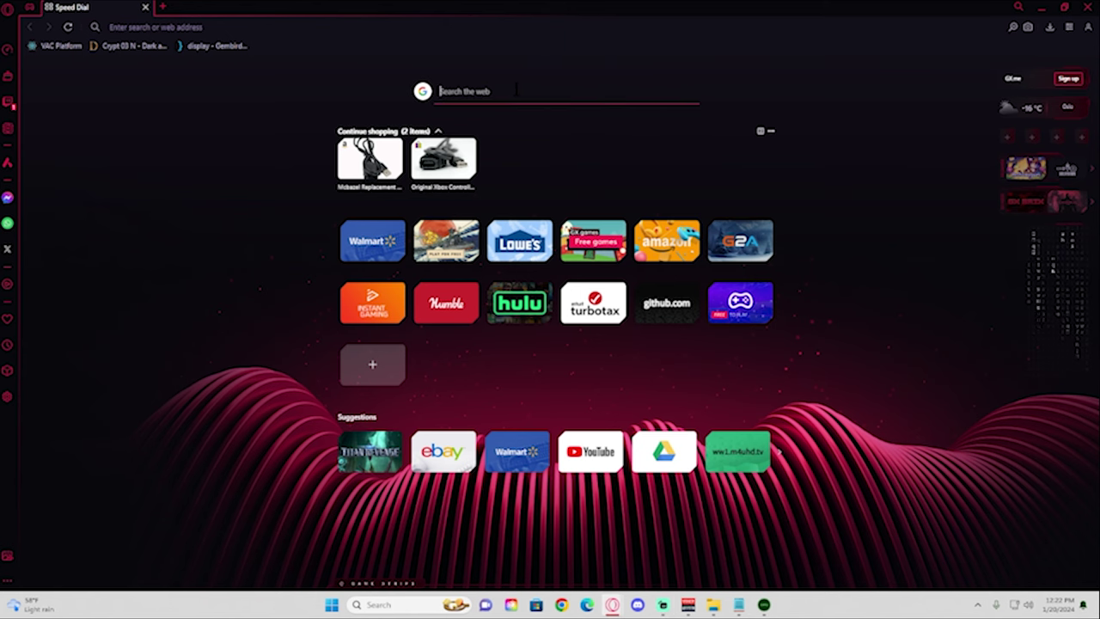
Search the web for FileZilla, then set FileZilla's active mode to use the IP address 10.0.2.2
type("fi")
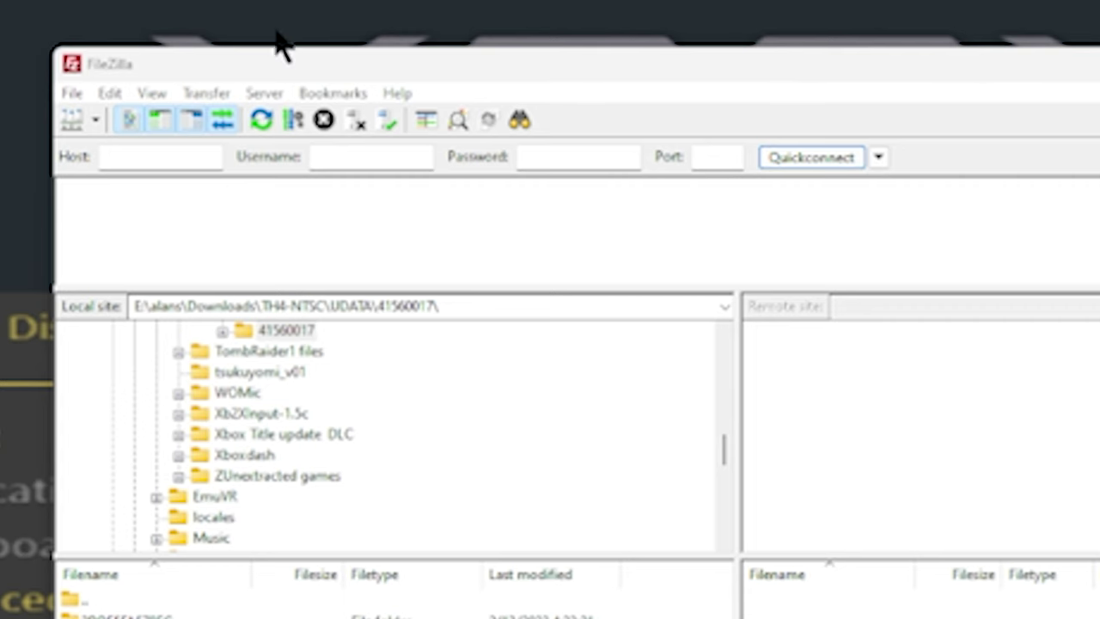
left_click(113, 93)
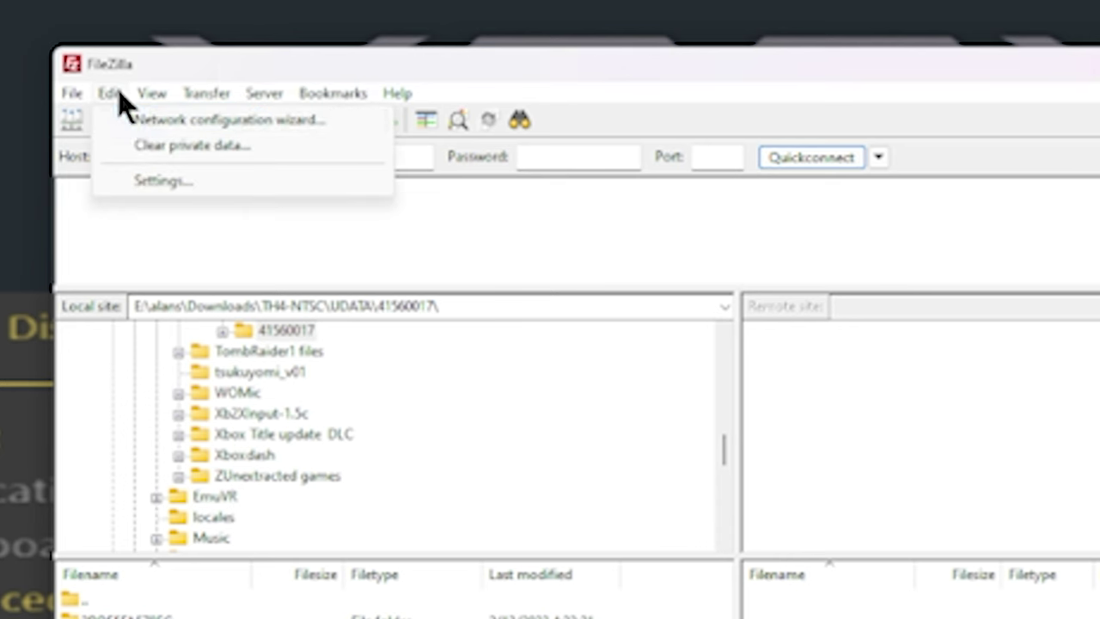
left_click(147, 182)
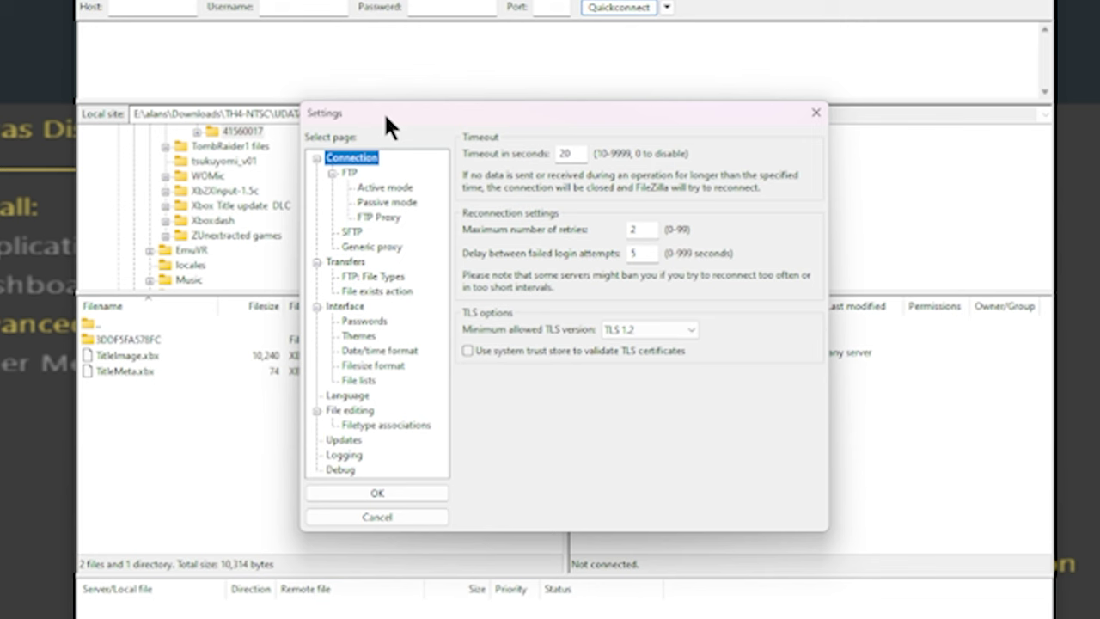
left_click(382, 189)
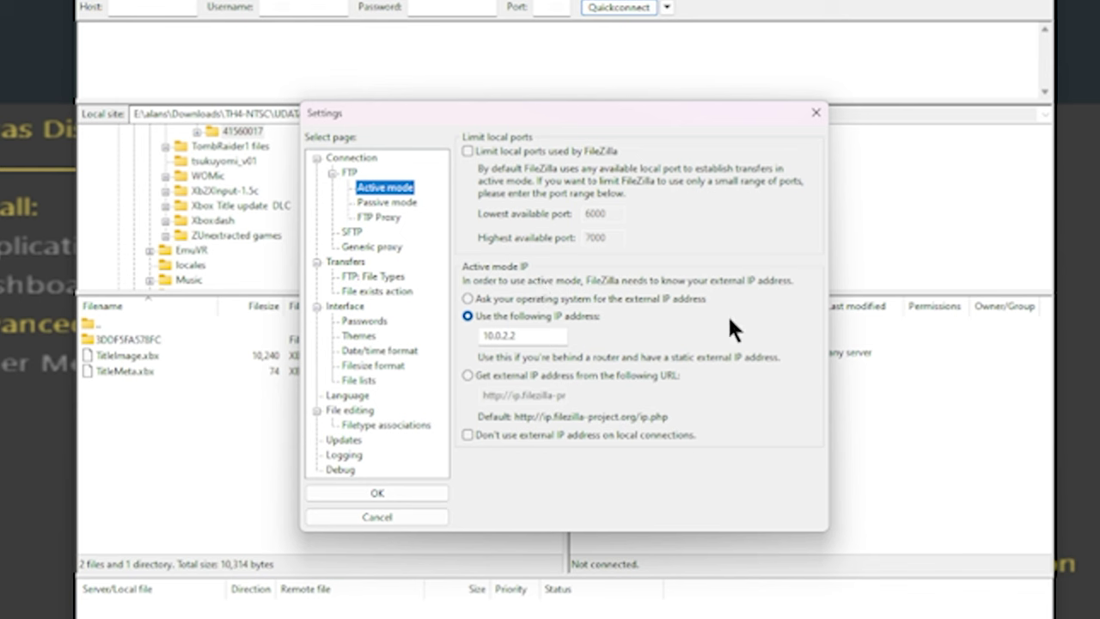
left_click(521, 335)
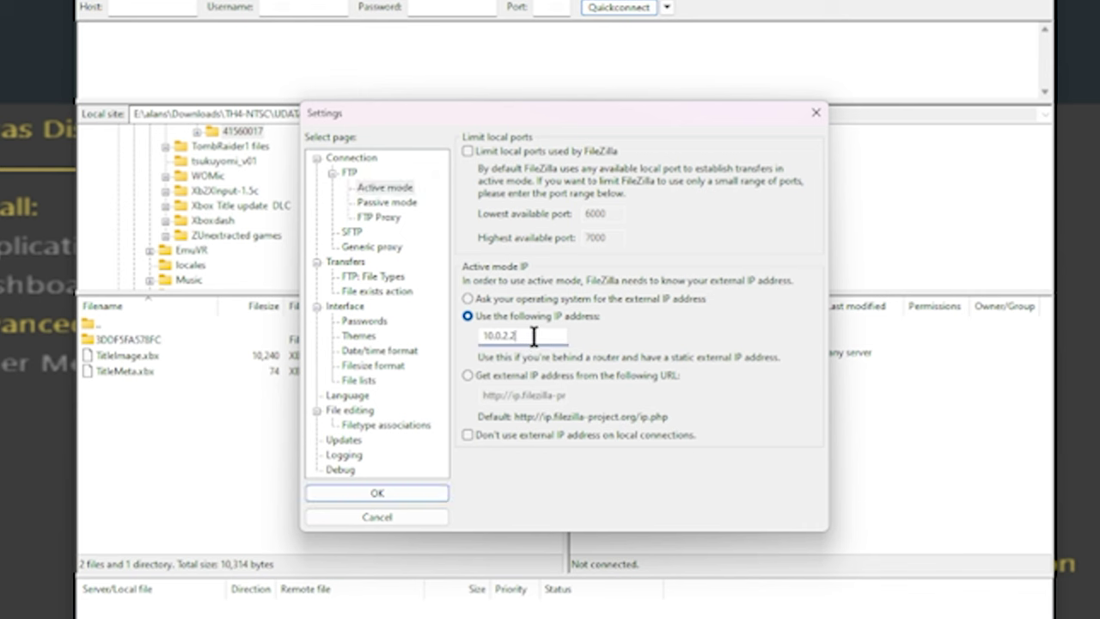
left_click_drag(521, 335, 436, 347)
left_click(521, 333)
left_click(370, 491)
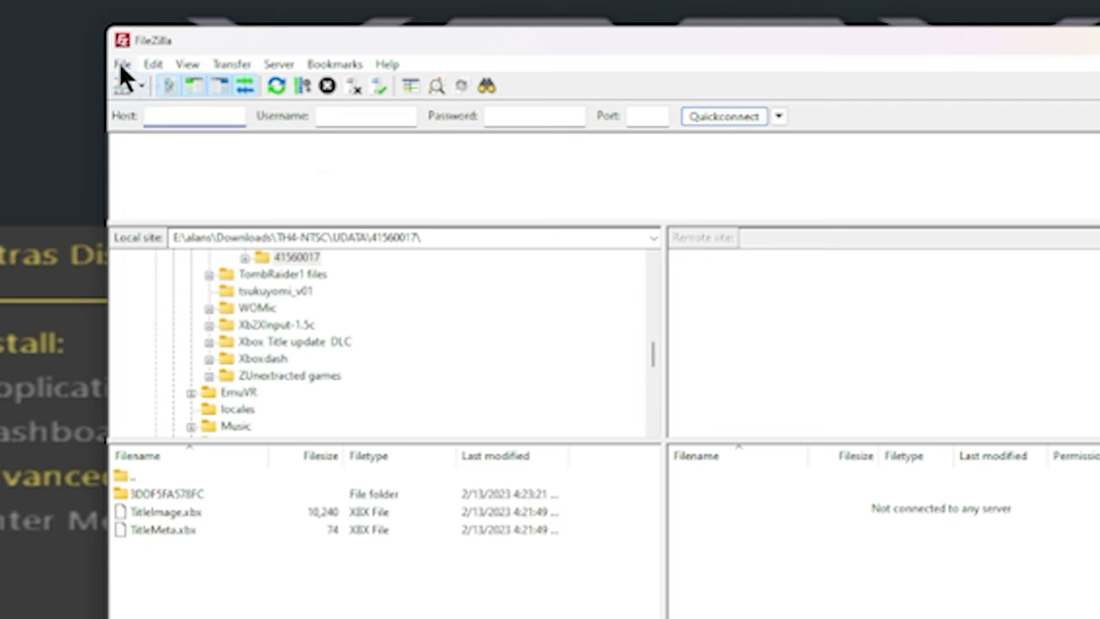
Open FileZilla's saved site for host 127.0.0.1, port 2121, and choose FTP - File Transfer Protocol as its protocol
left_click(227, 68)
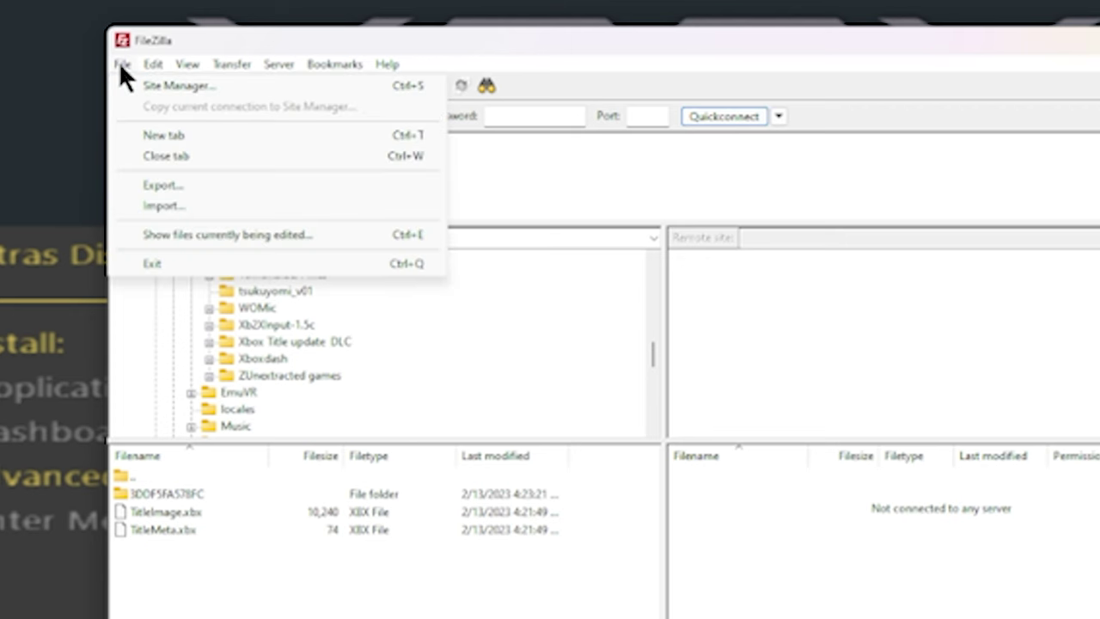
left_click(161, 87)
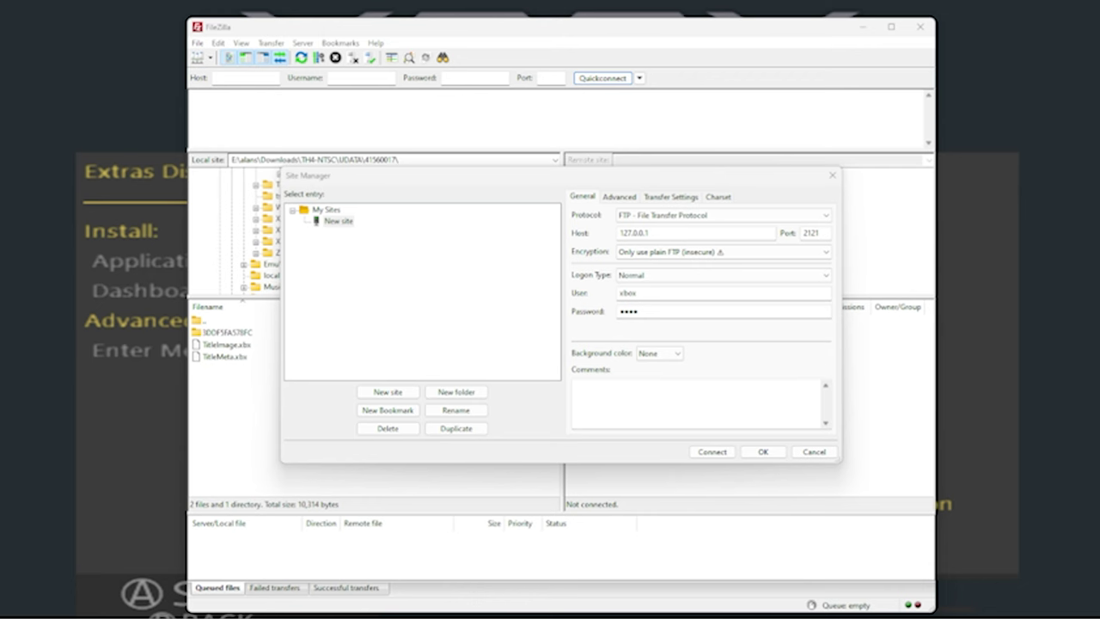
left_click(712, 216)
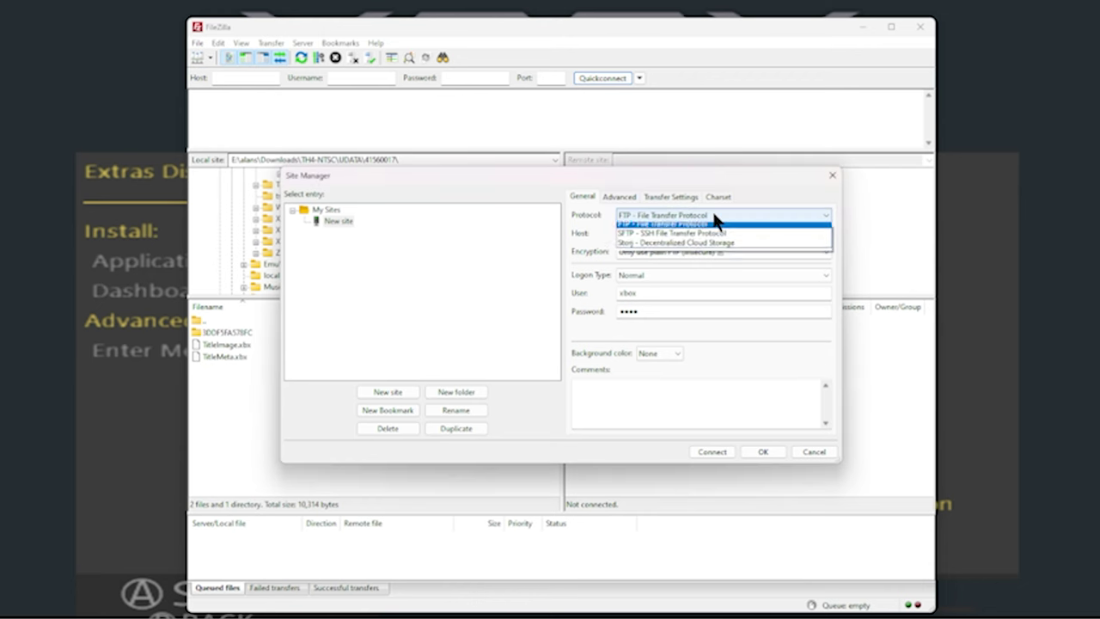
left_click(733, 227)
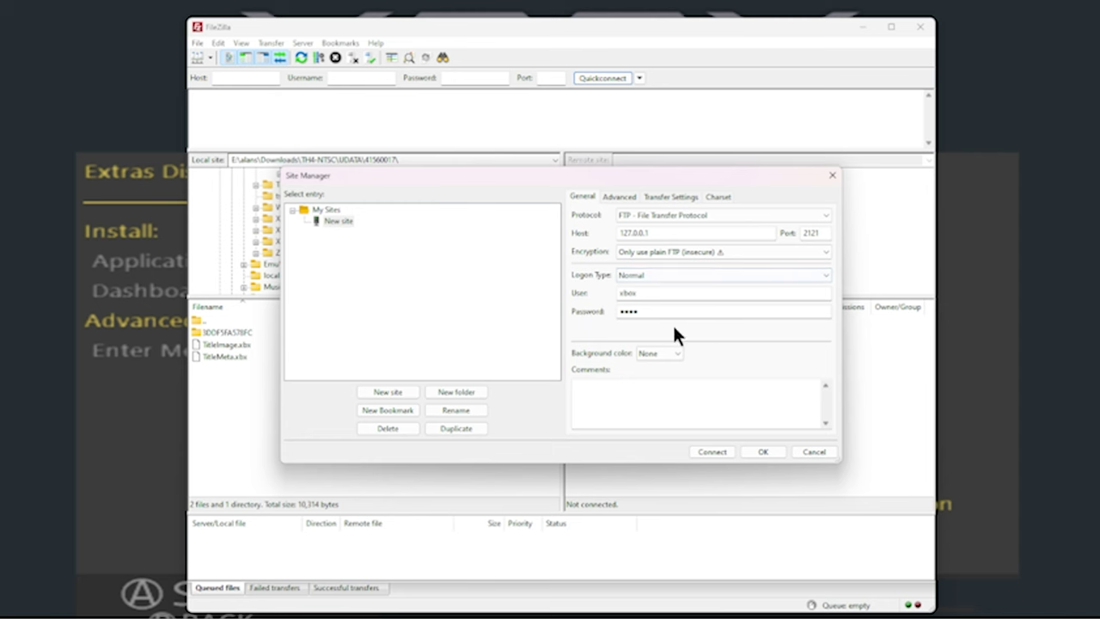
key("F2")
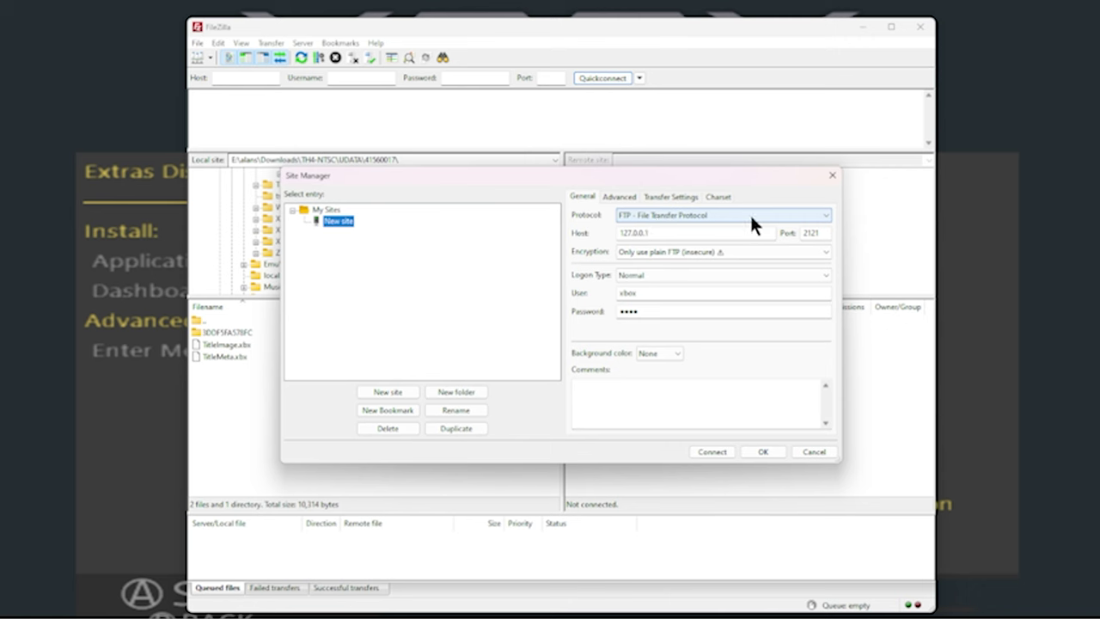
left_click(1010, 116)
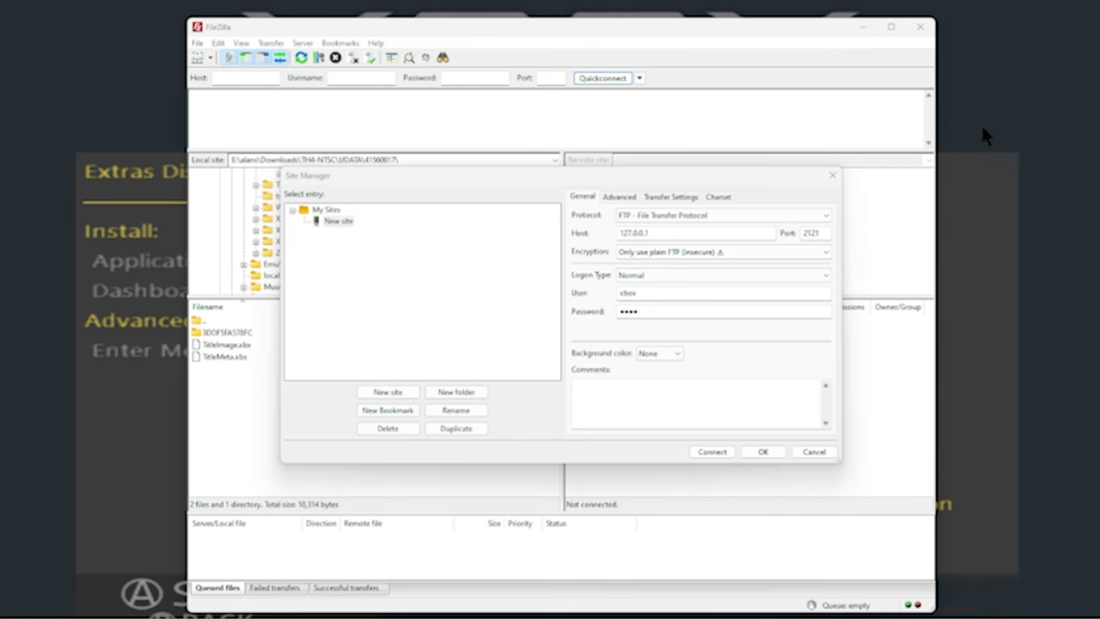
Review the site's transfer settings, connect to the server, and accept the insecure plain FTP connection
left_click(670, 197)
left_click(680, 395)
left_click(712, 451)
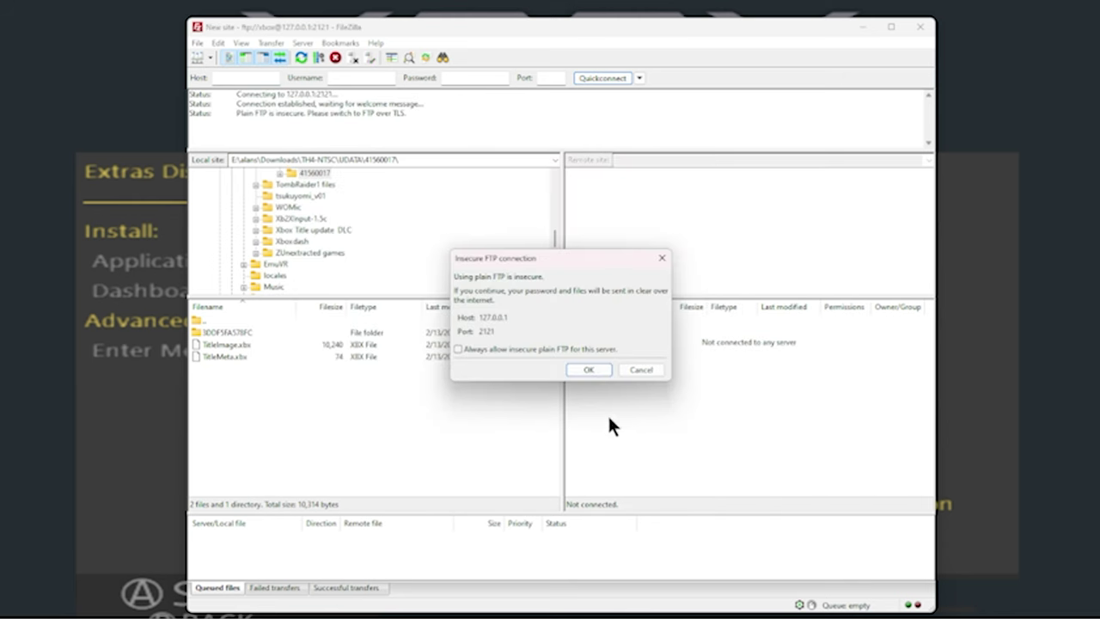
left_click(587, 370)
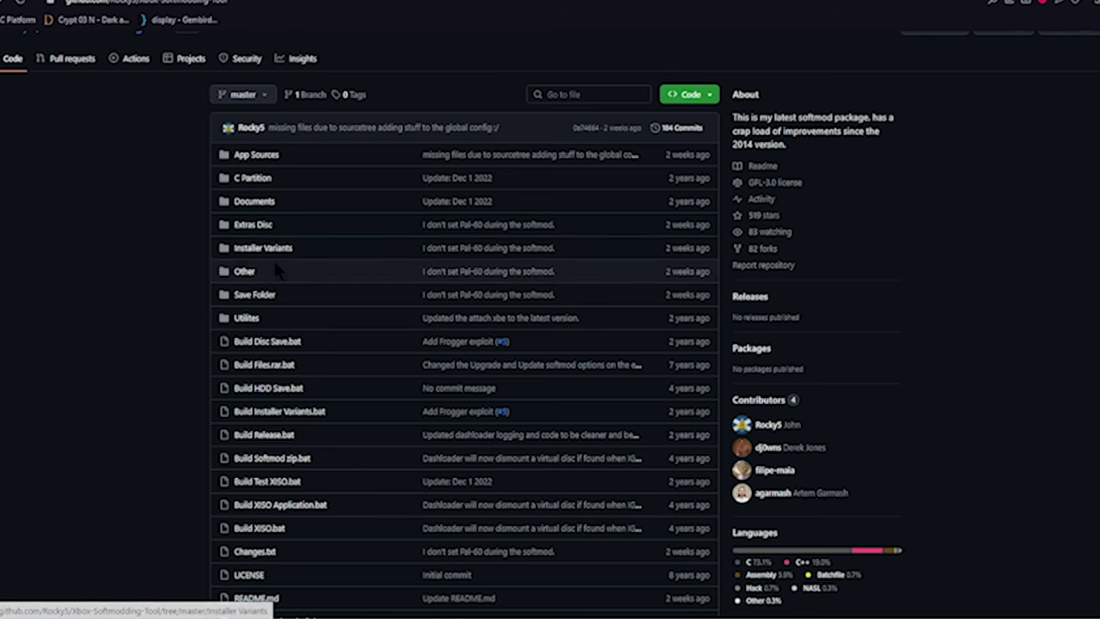
Download 5960.zip from the Xbox-Softmodding-Tool repository's Extras Disc/Softmod/dashboards/msdash/retail folder
scroll(273, 259, "up", 1)
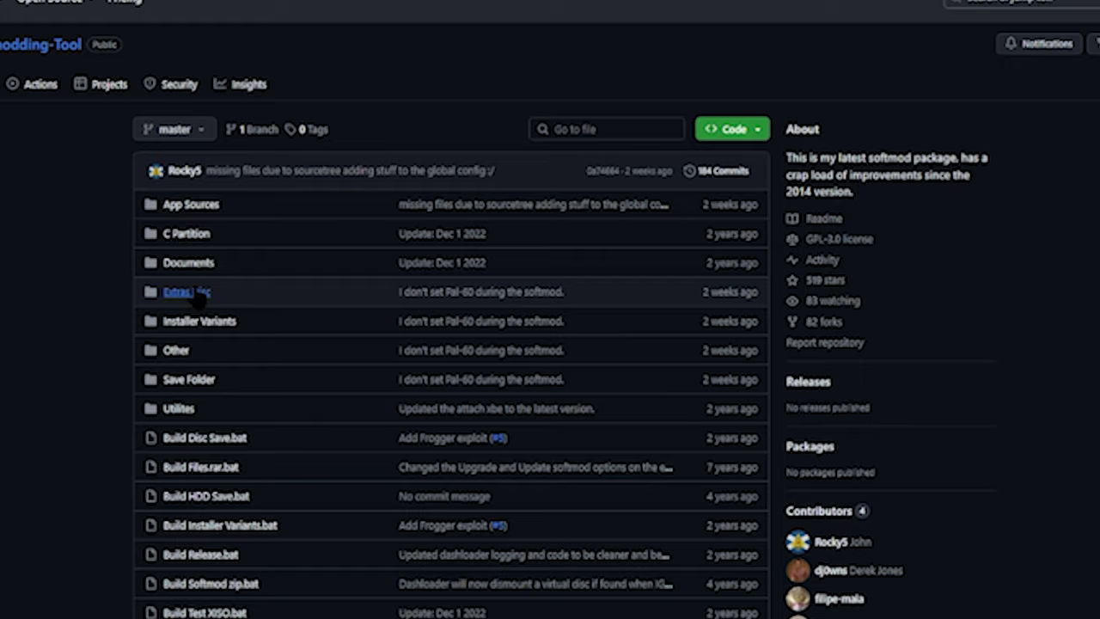
left_click(199, 293)
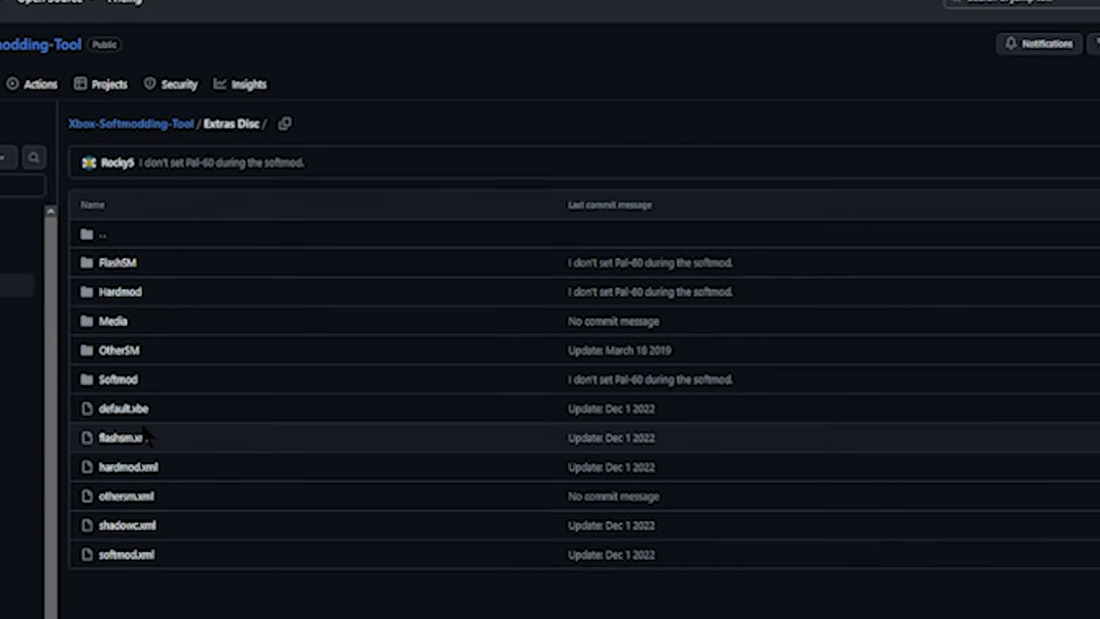
left_click(118, 381)
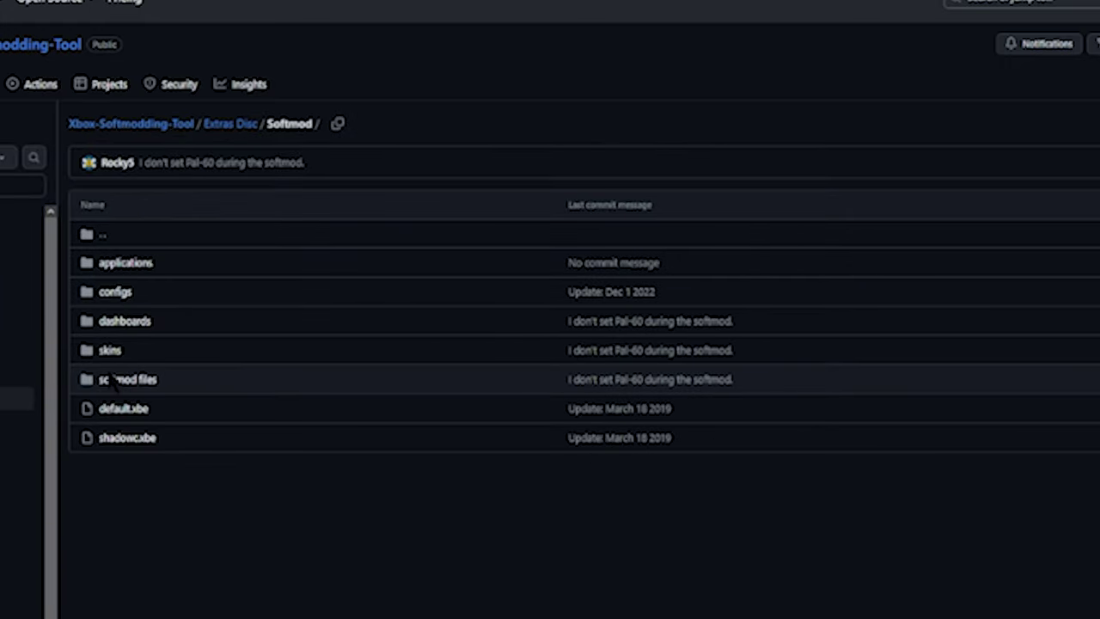
left_click(125, 322)
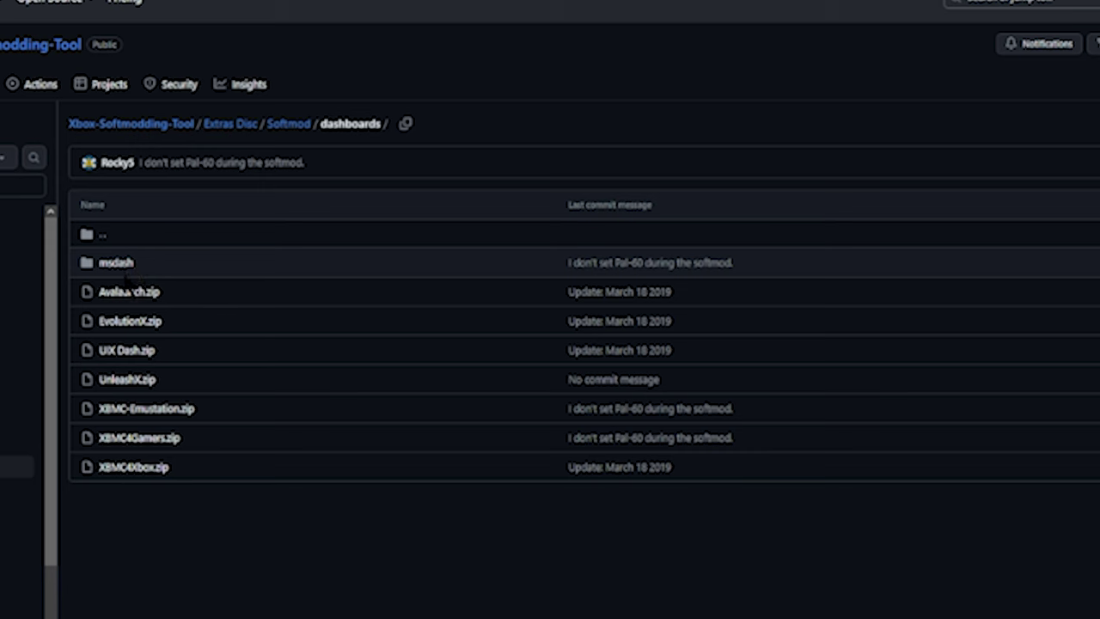
left_click(117, 263)
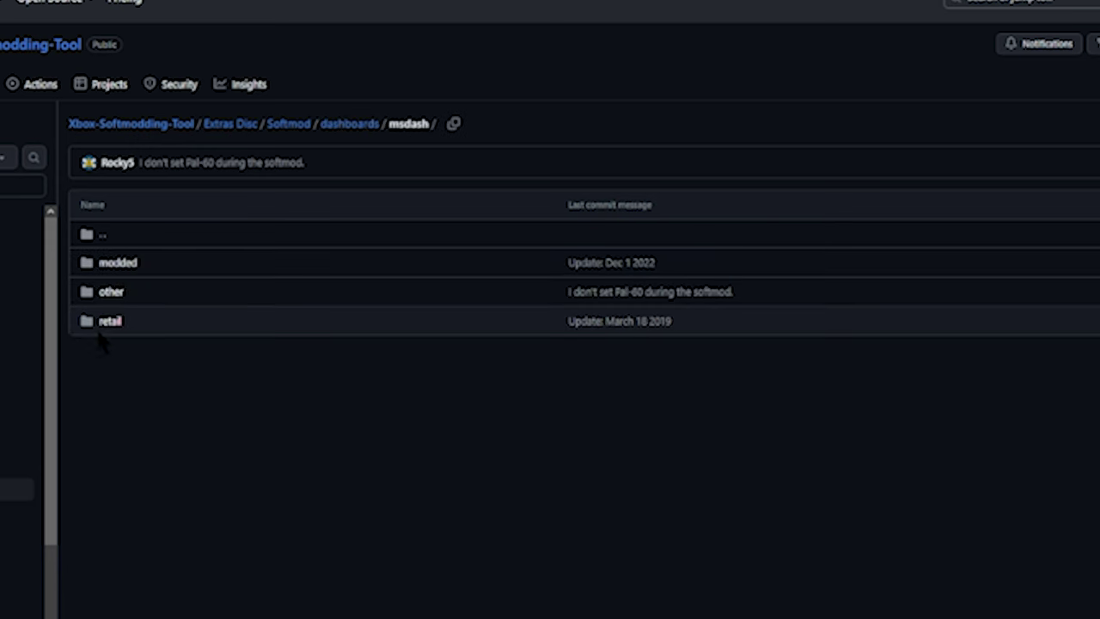
left_click(108, 320)
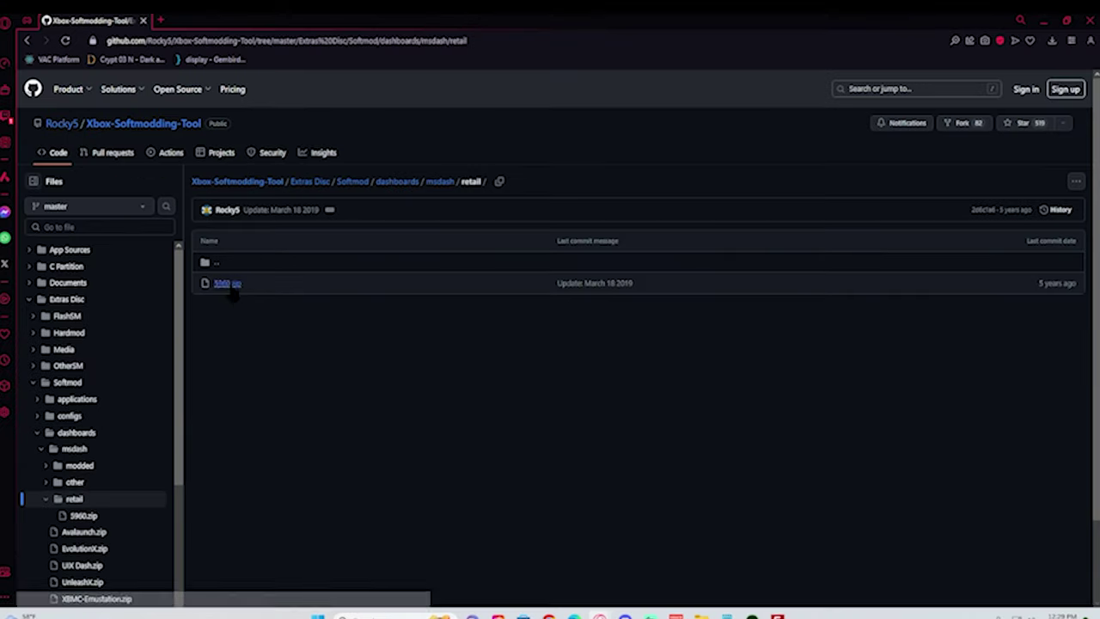
left_click(228, 282)
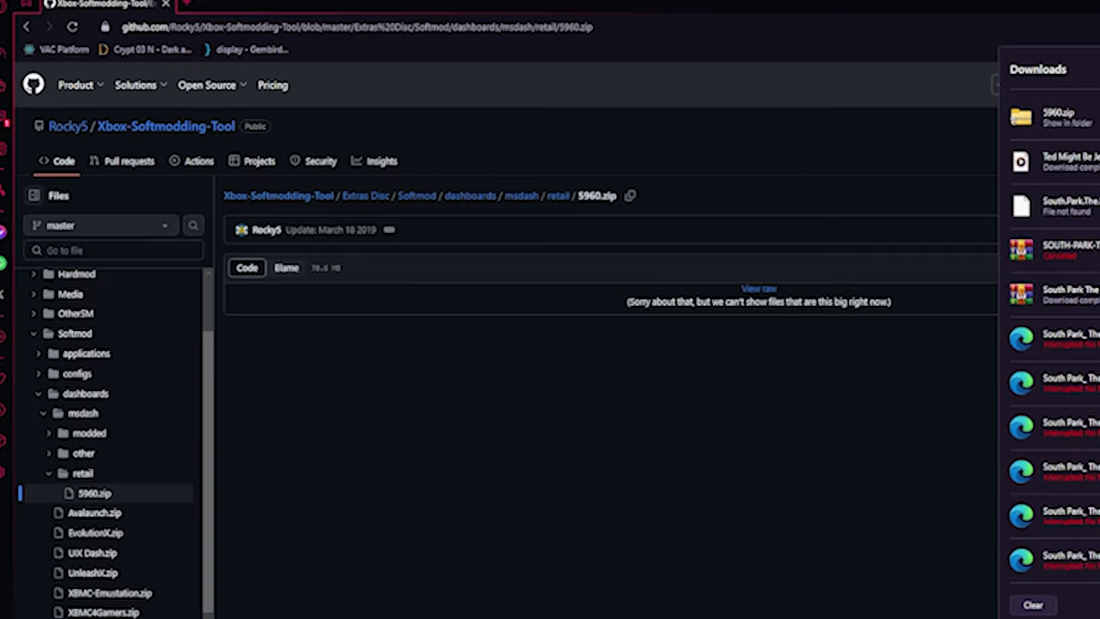
Select all files and folders inside the downloaded 5960 archive and open the remote C folder in FileZilla as their destination
left_click(1066, 123)
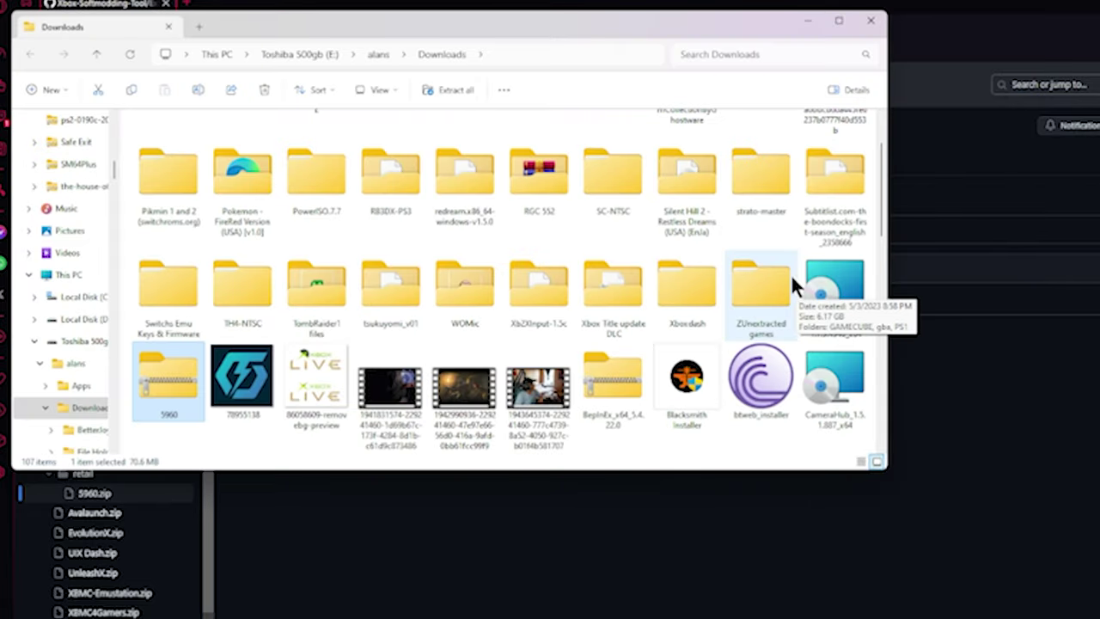
double_click(162, 385)
left_click_drag(178, 335, 134, 127)
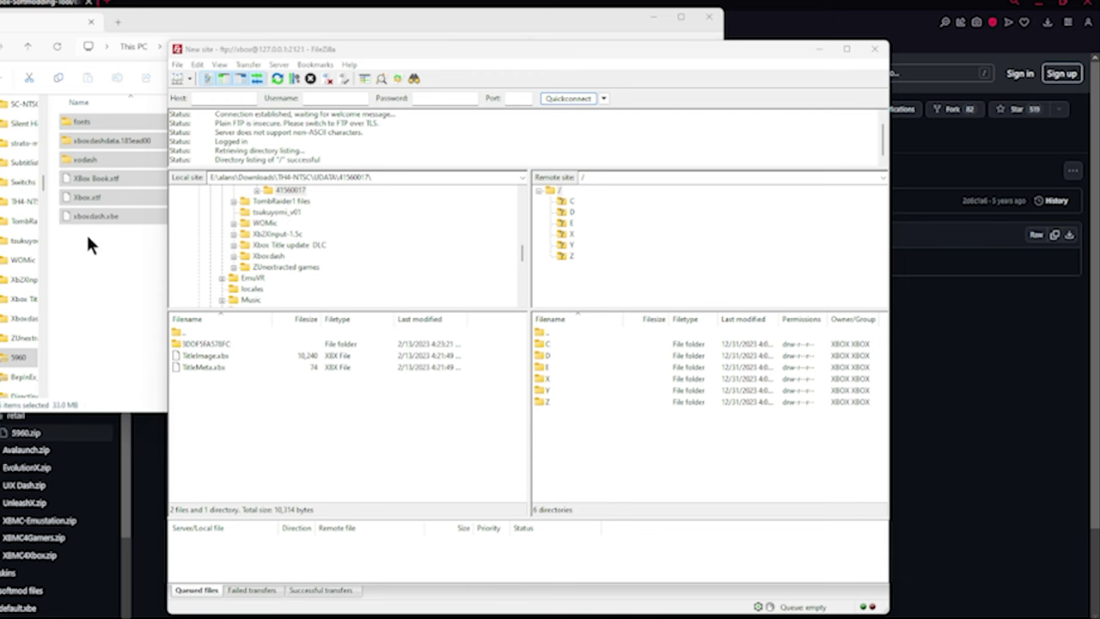
left_click(569, 199)
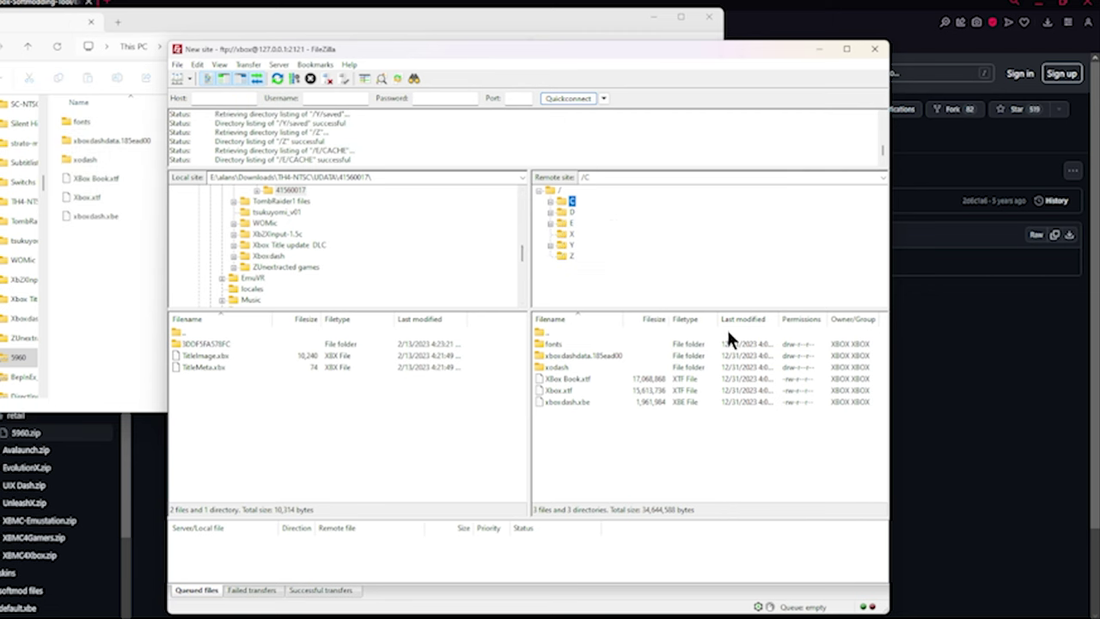
Download TH4-NTSC.zip from the releases of Insignia's setup-assistant-release repository on GitHub
left_click(919, 327)
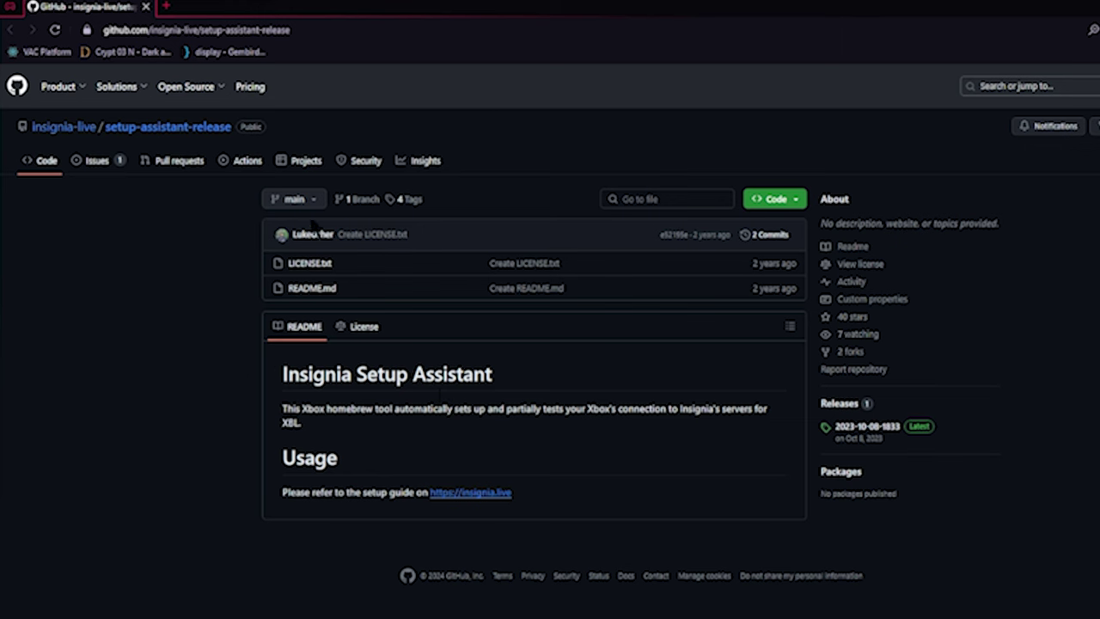
left_click(842, 403)
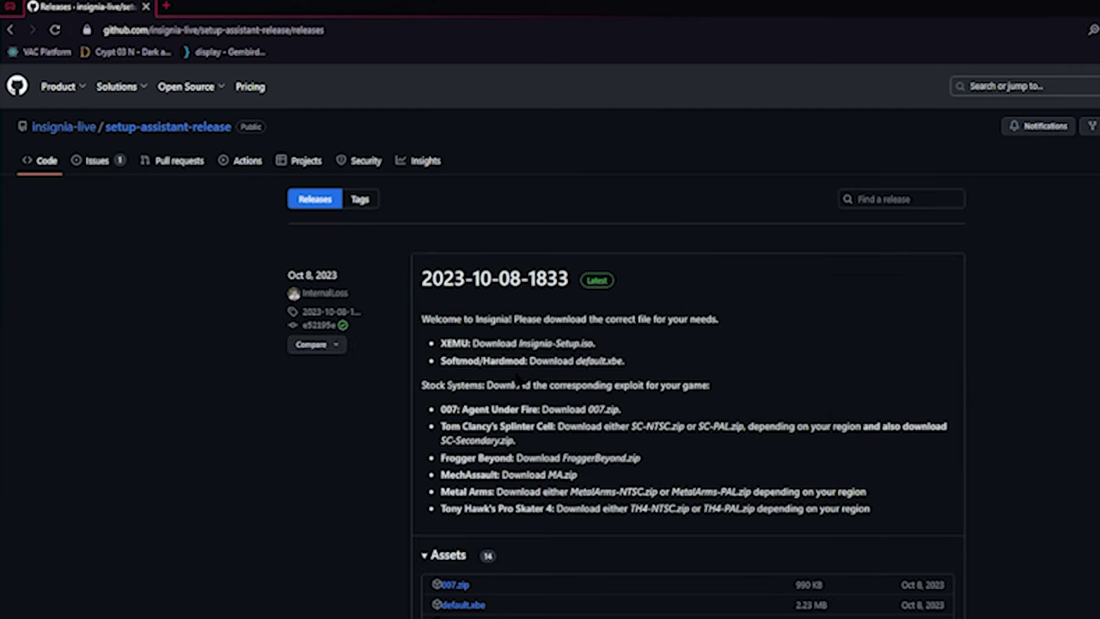
scroll(808, 395, "down", 2)
scroll(538, 445, "down", 2)
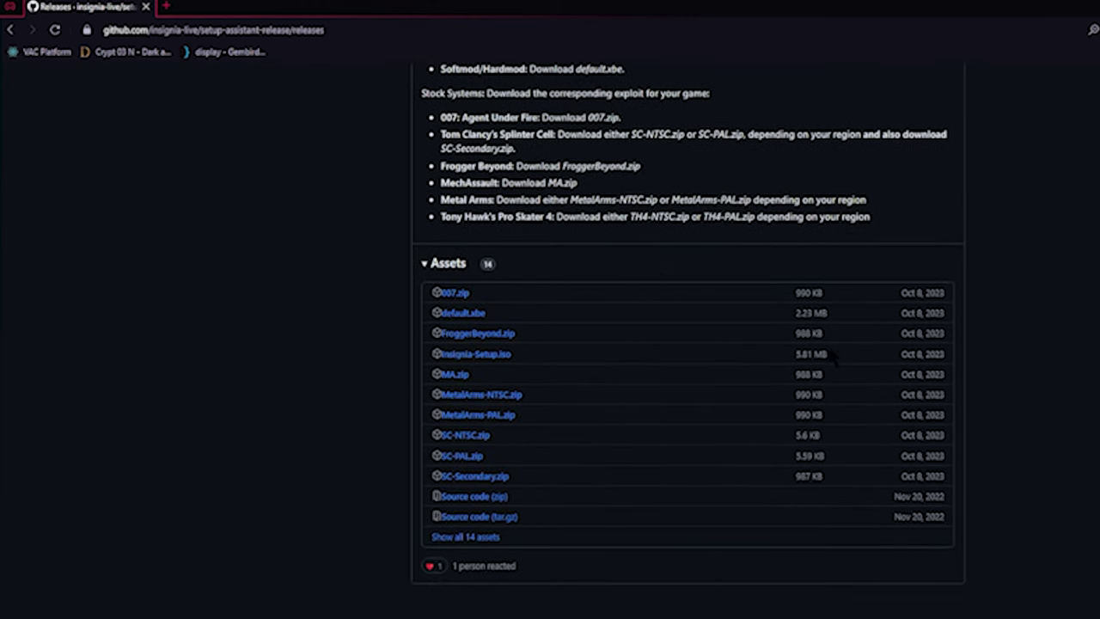
left_click(465, 537)
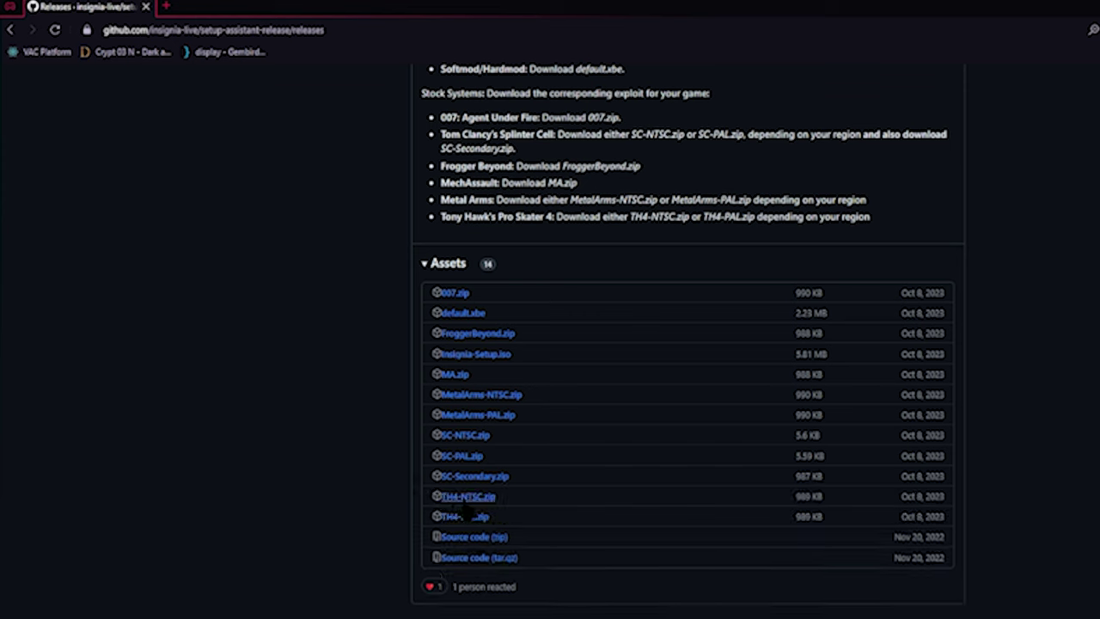
left_click(465, 506)
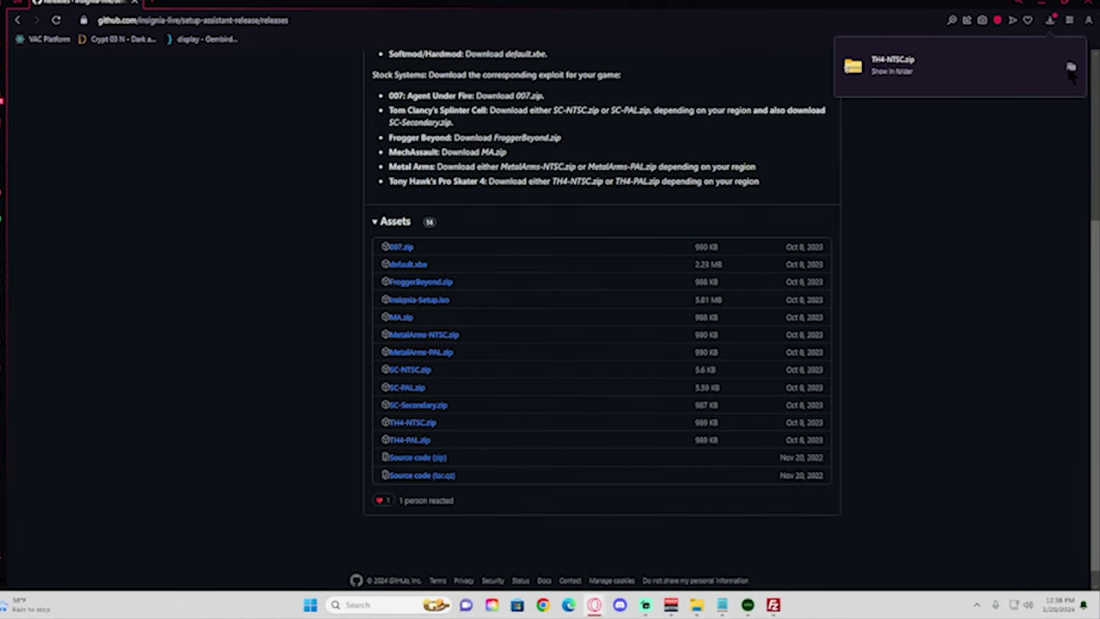
Open the downloaded TH4-NTSC archive and browse to the UDATA folder inside its TH4-NTSC folder
left_click(1071, 67)
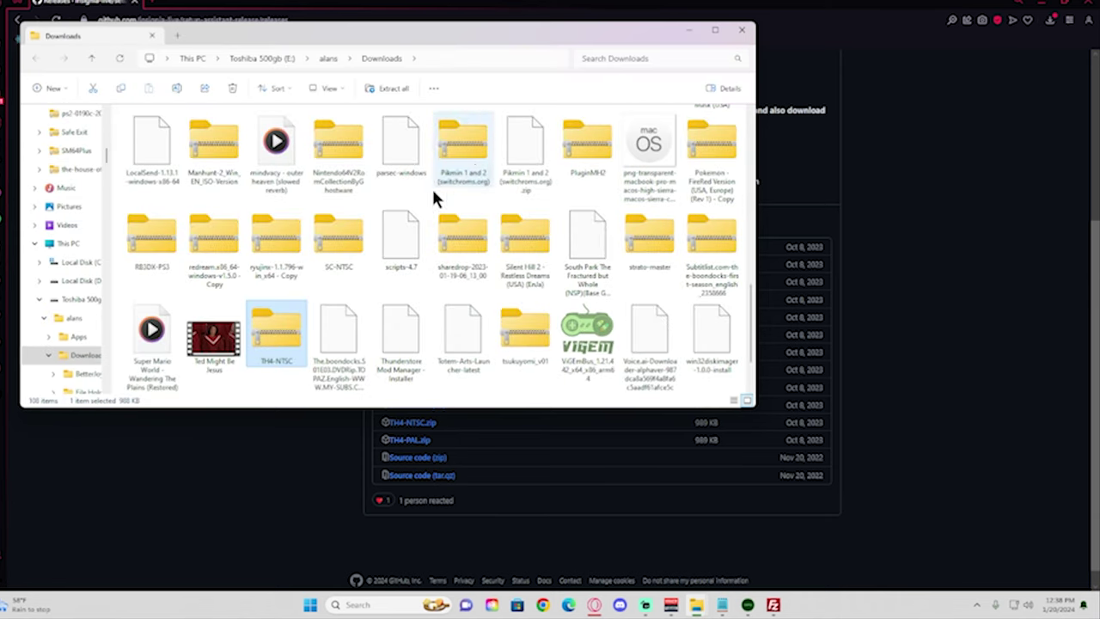
double_click(284, 343)
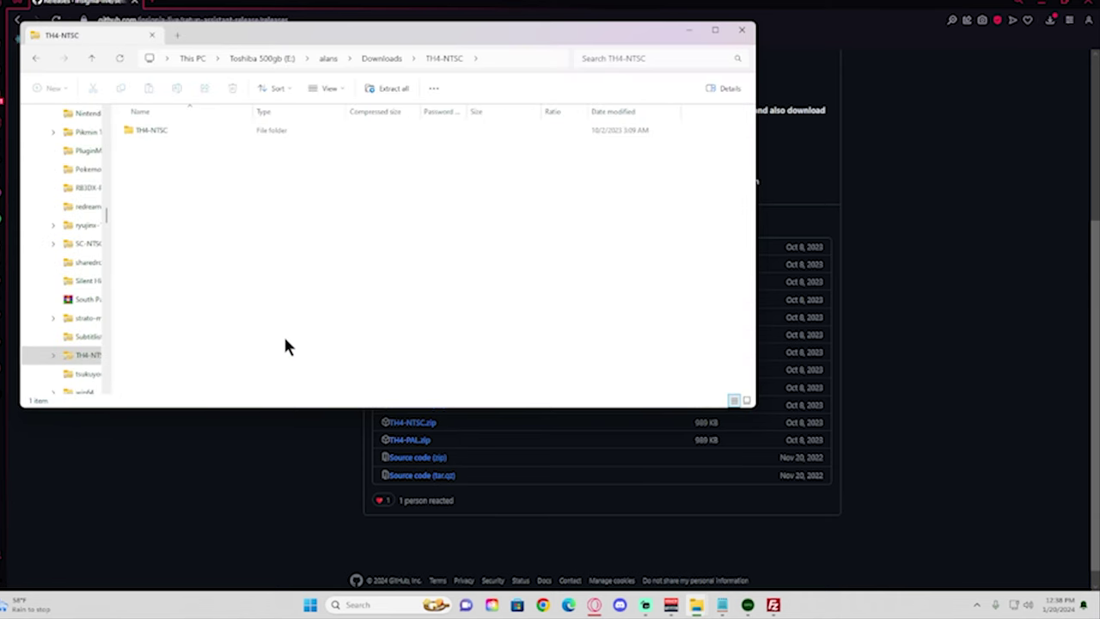
double_click(141, 132)
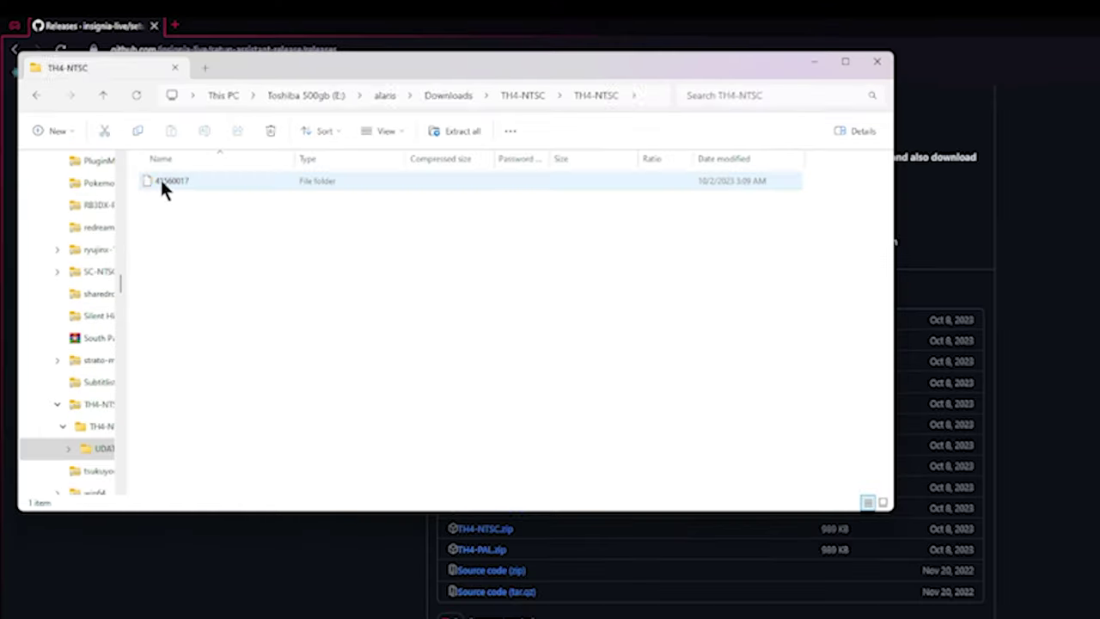
key("alt+Left")
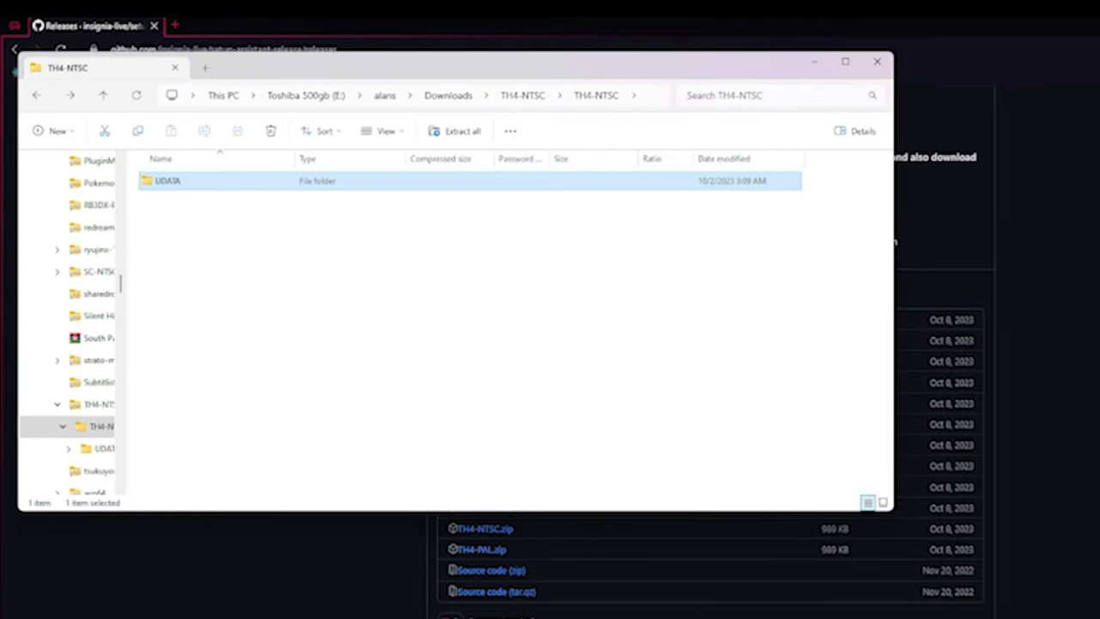
In FileZilla, open the remote /E/UDATA folder and try to copy the archive's 41560017 folder into it
key("alt+Tab")
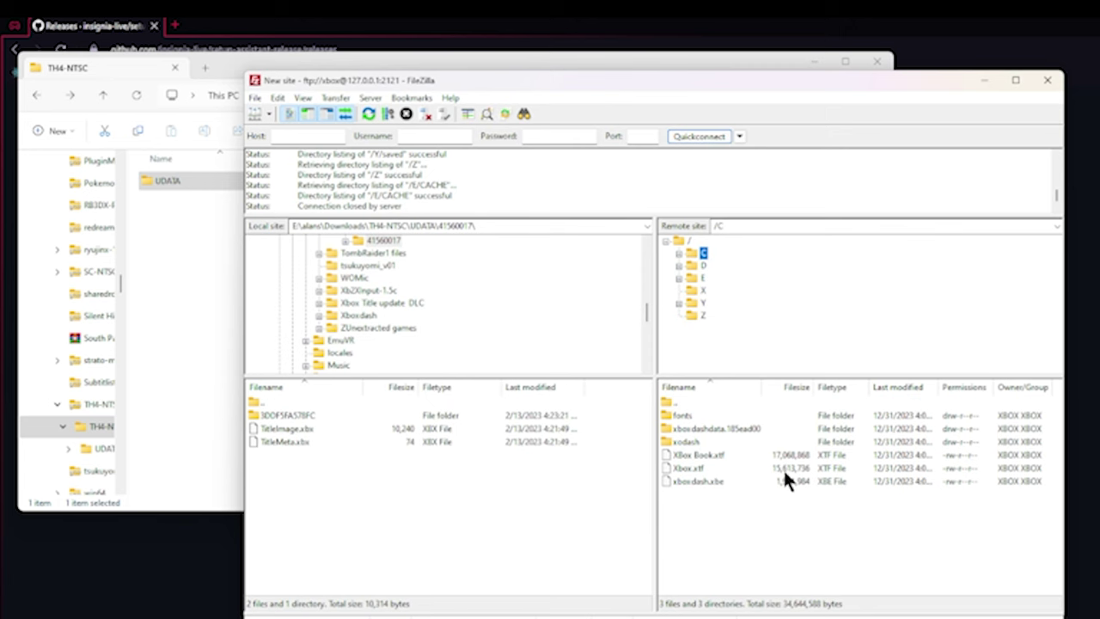
left_click(702, 276)
left_click(726, 313)
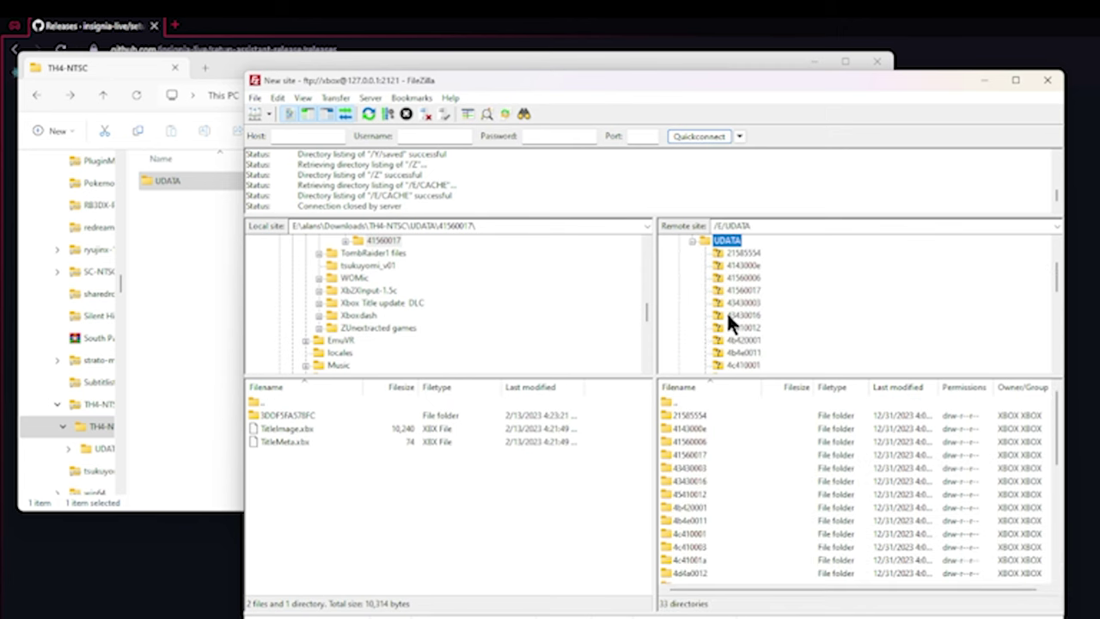
left_click(200, 260)
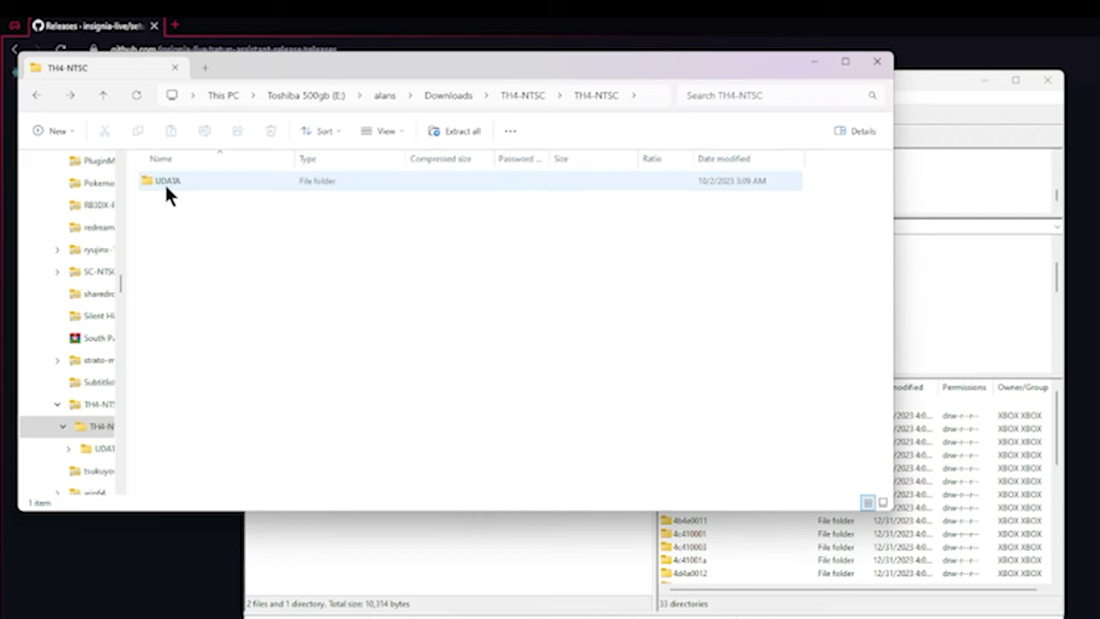
double_click(164, 182)
left_click(705, 559)
left_click(158, 185)
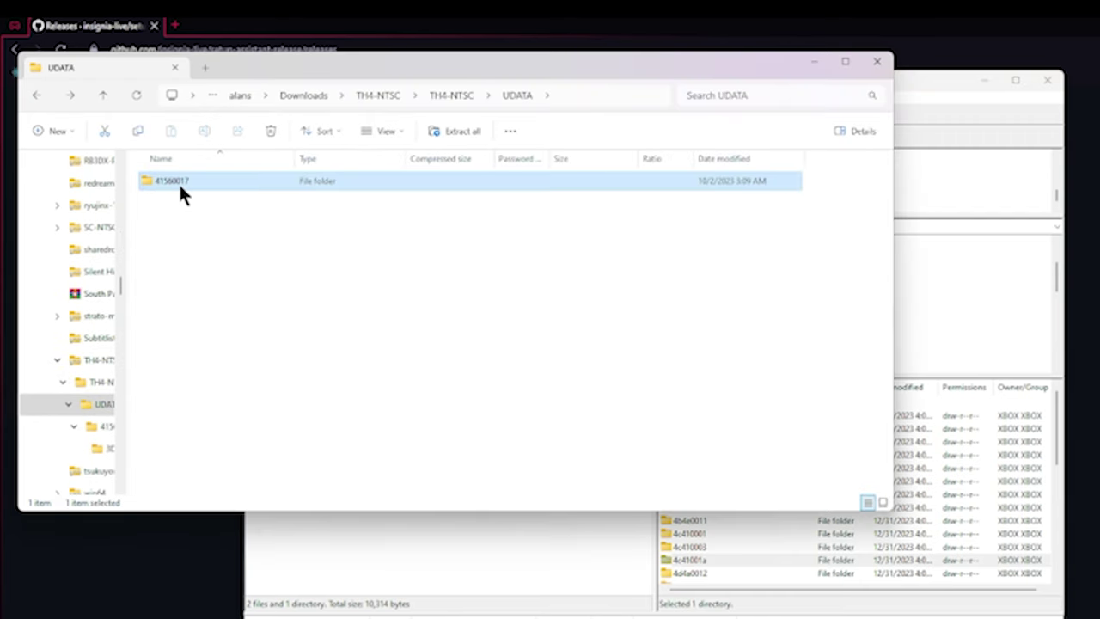
left_click_drag(179, 182, 698, 533)
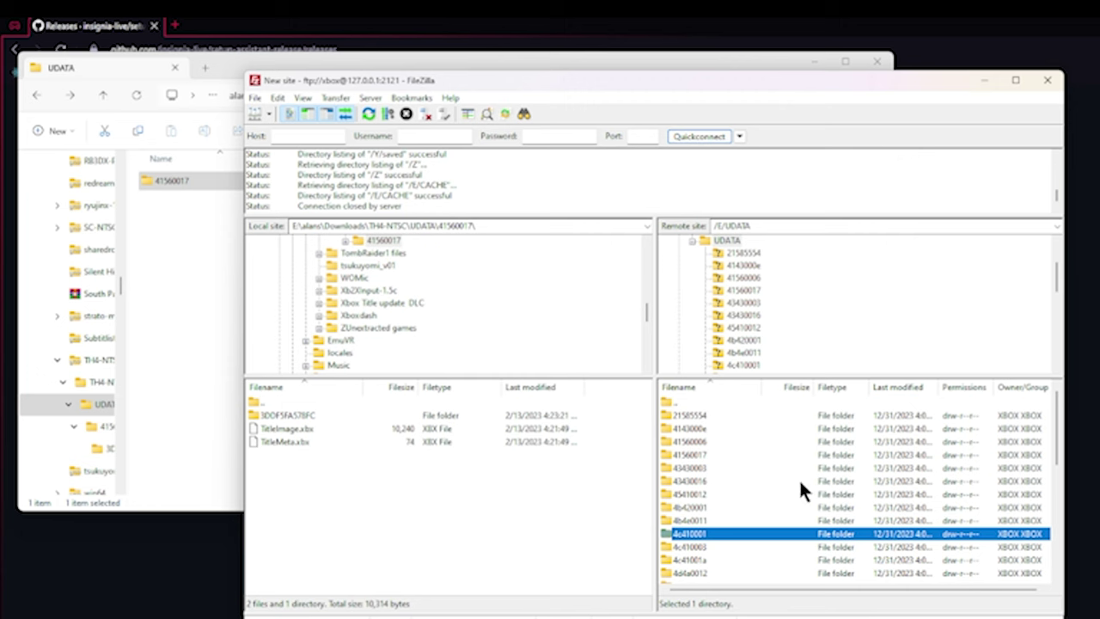
left_click(705, 454)
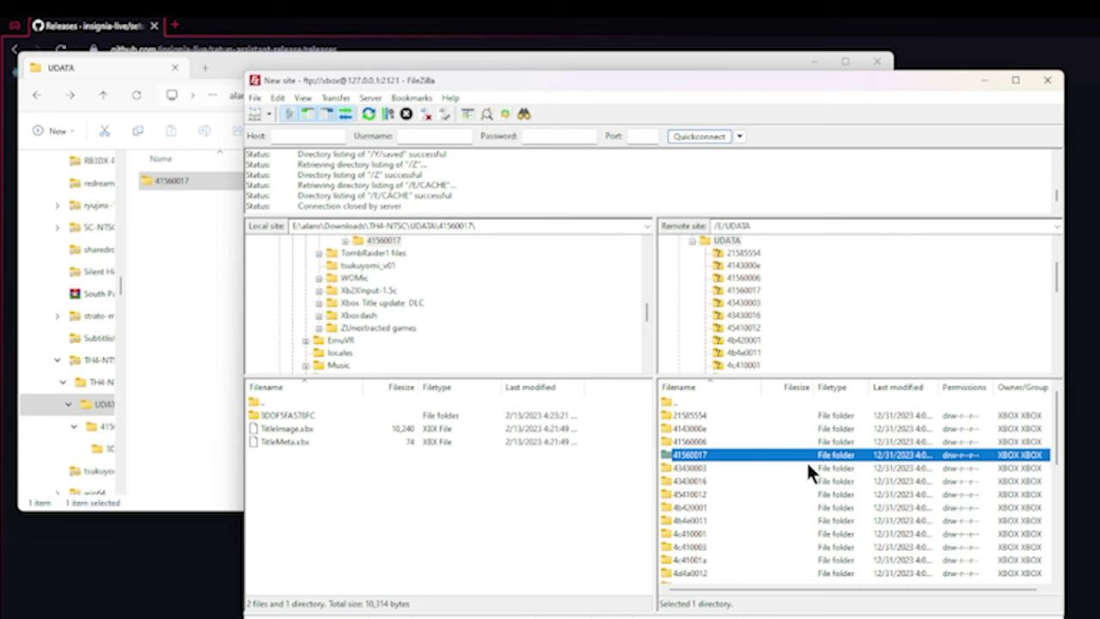
left_click(181, 301)
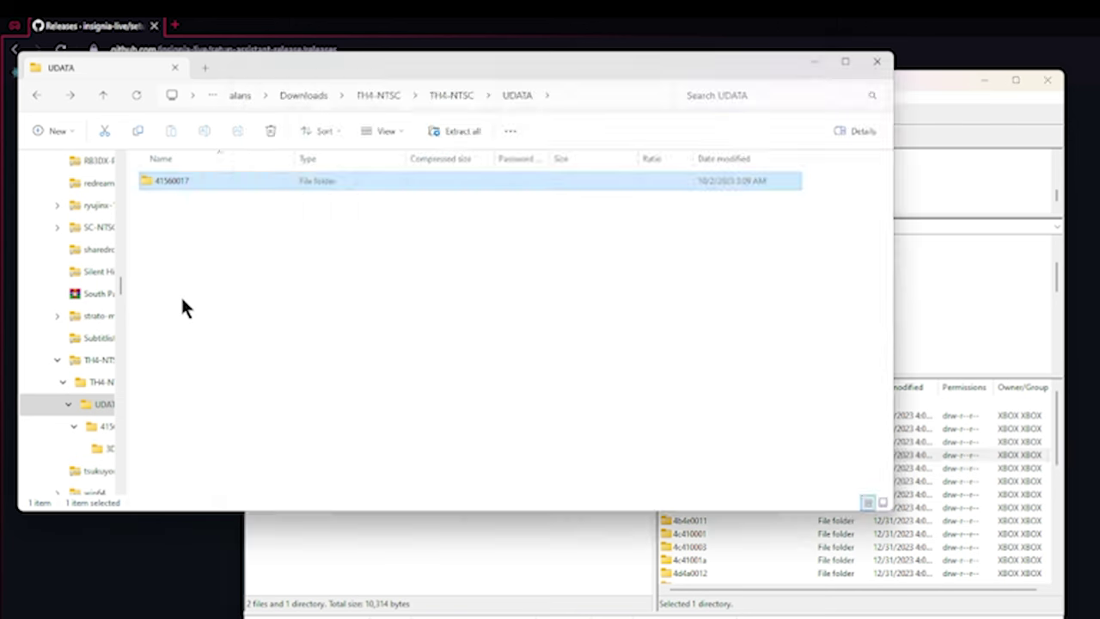
Exit FileZilla and close the File Explorer window of the 5960 archive
left_click(252, 94)
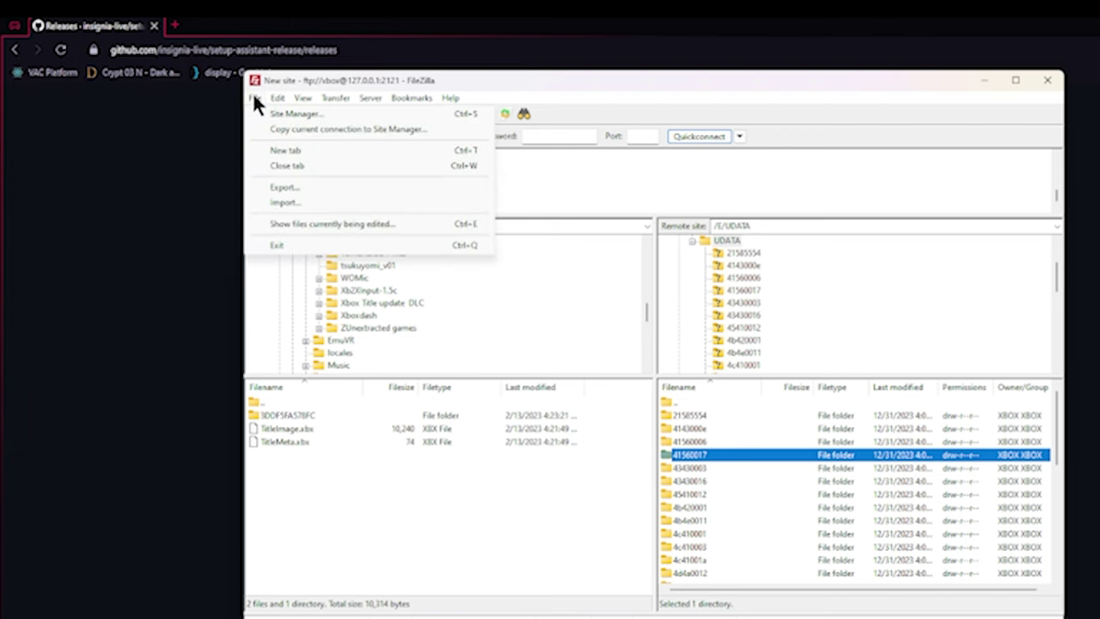
left_click(275, 244)
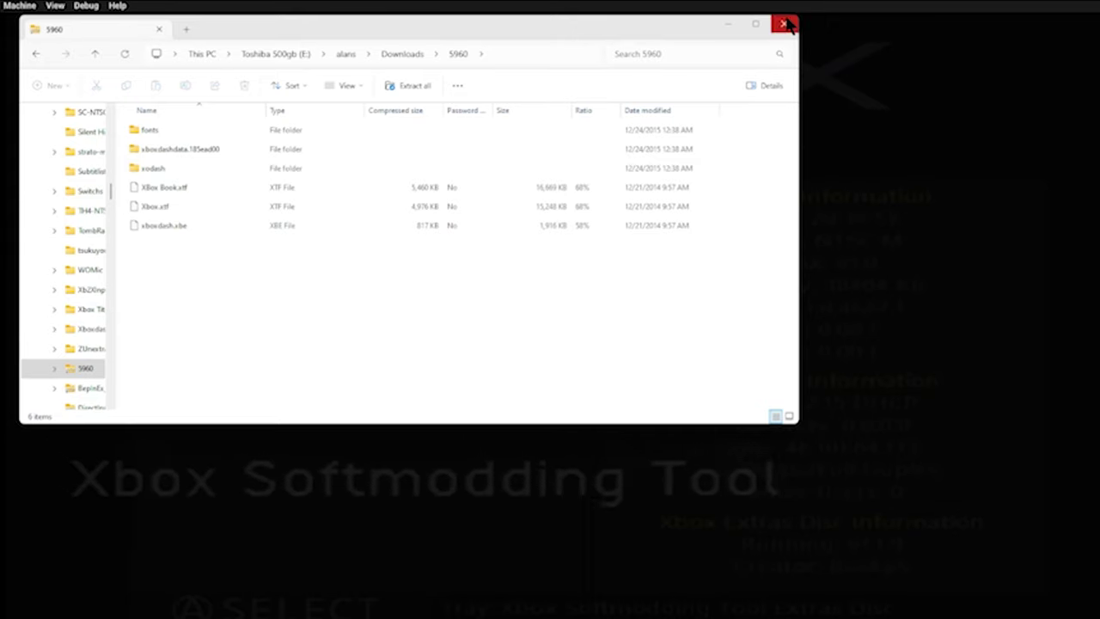
left_click(782, 22)
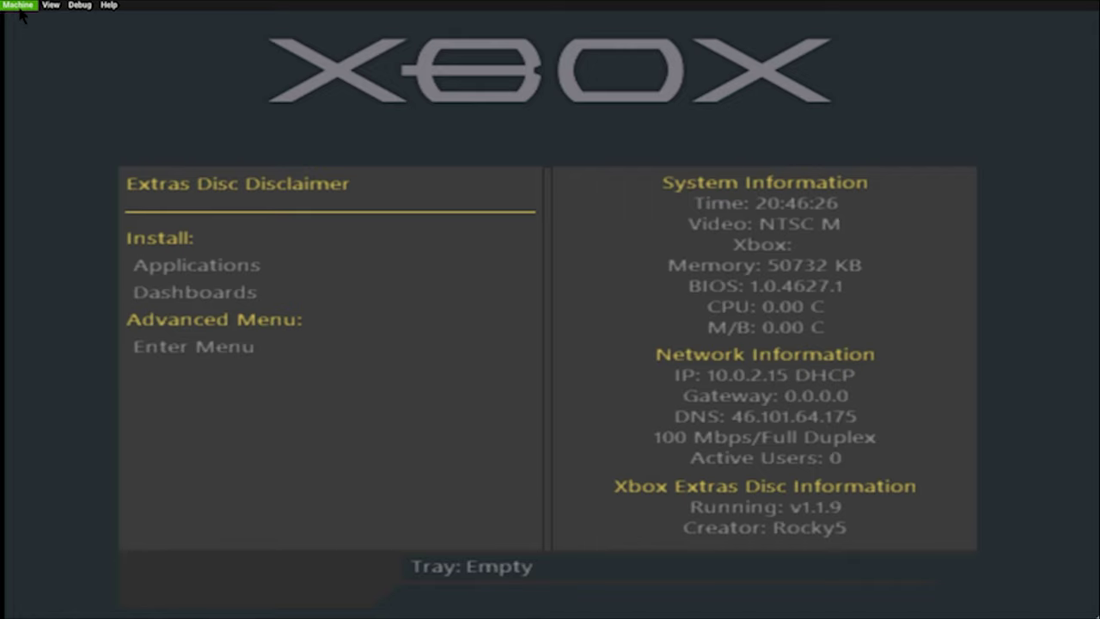
Load the Tony Hawk's Pro Skater 4 disc image in xemu and start the game
left_click(19, 5)
left_click(18, 5)
left_click(19, 5)
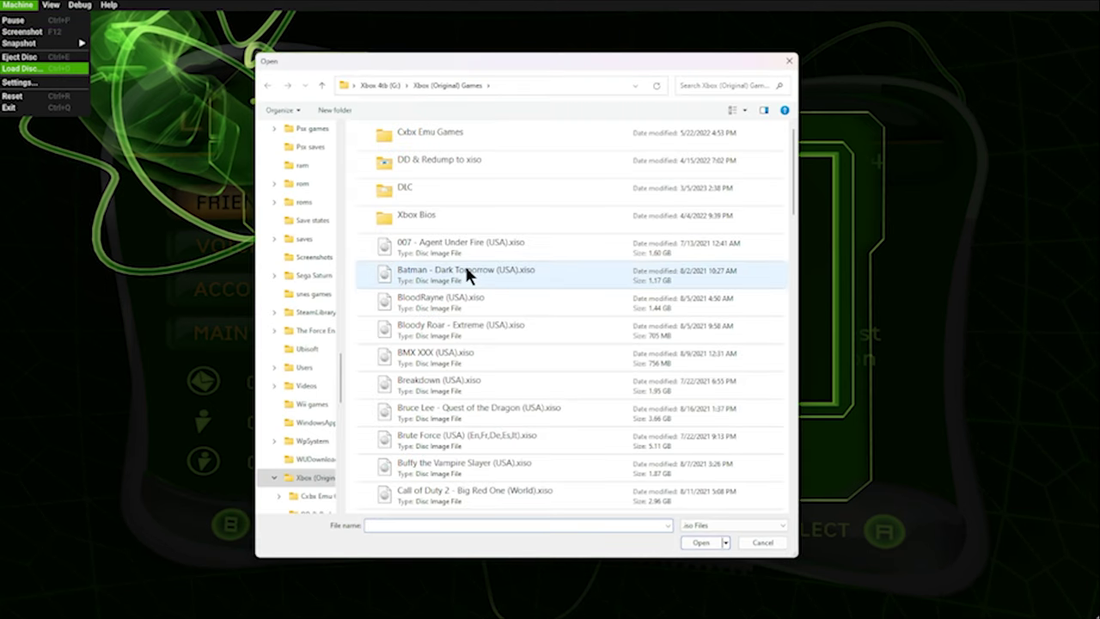
scroll(464, 263, "down", 2)
scroll(497, 319, "down", 20)
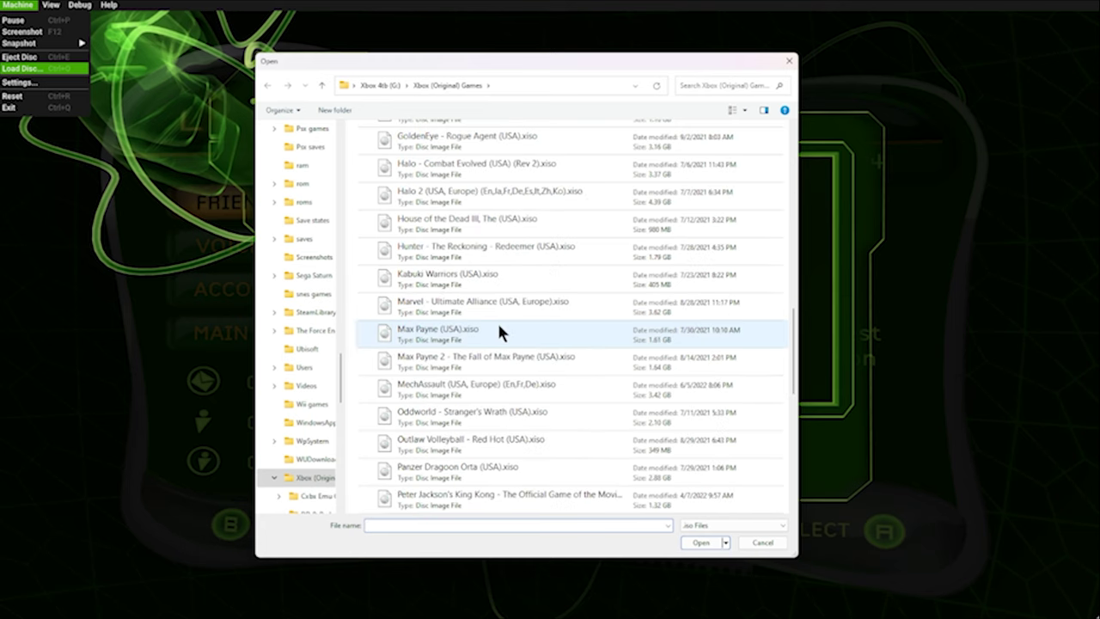
double_click(449, 393)
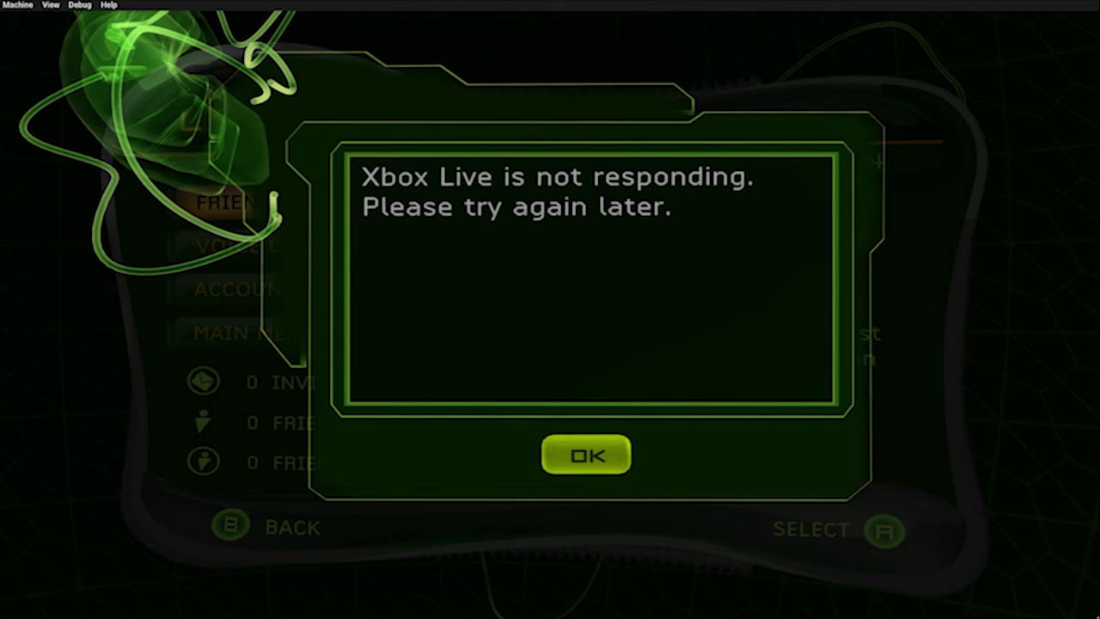
left_click(19, 4)
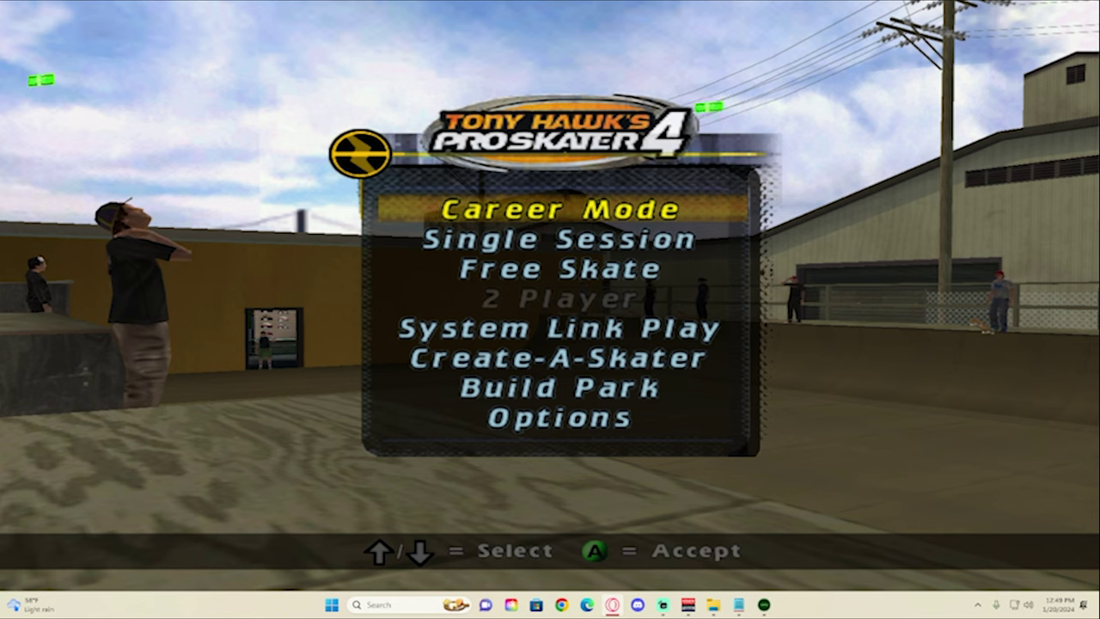
Enter Free Skate mode with Tony Hawk as the skater and proceed to the level selection
key("Down")
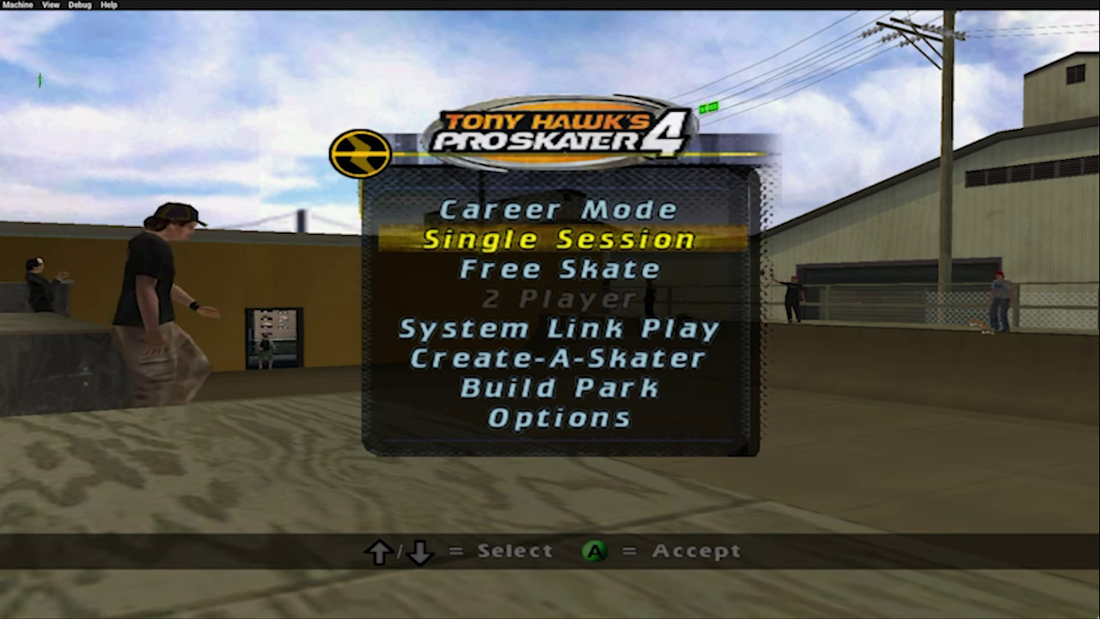
key("Down")
key("a")
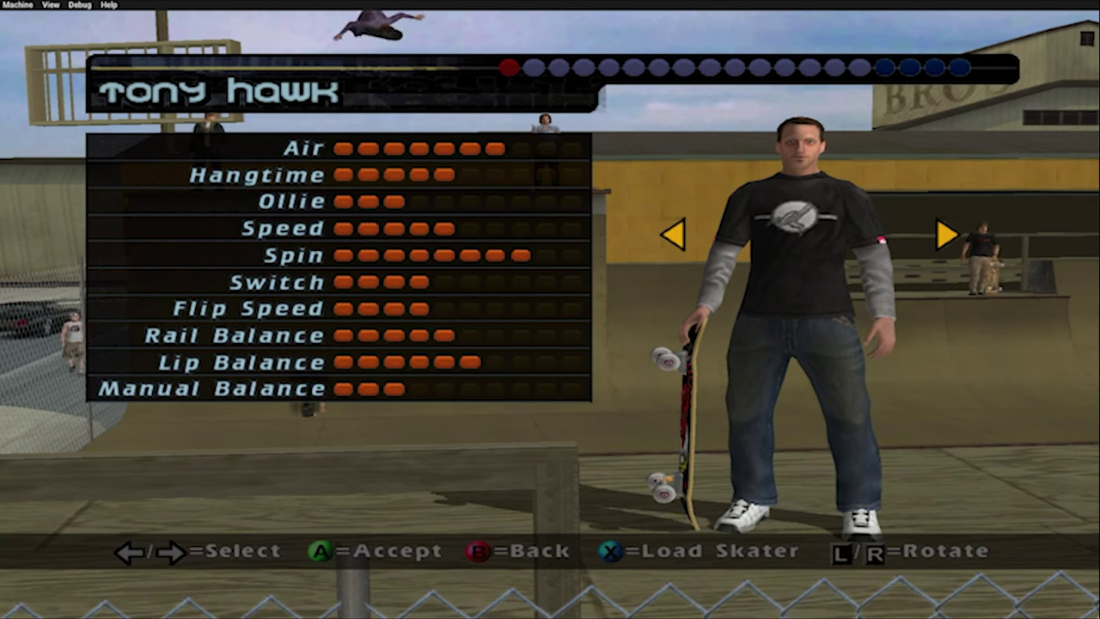
key("a")
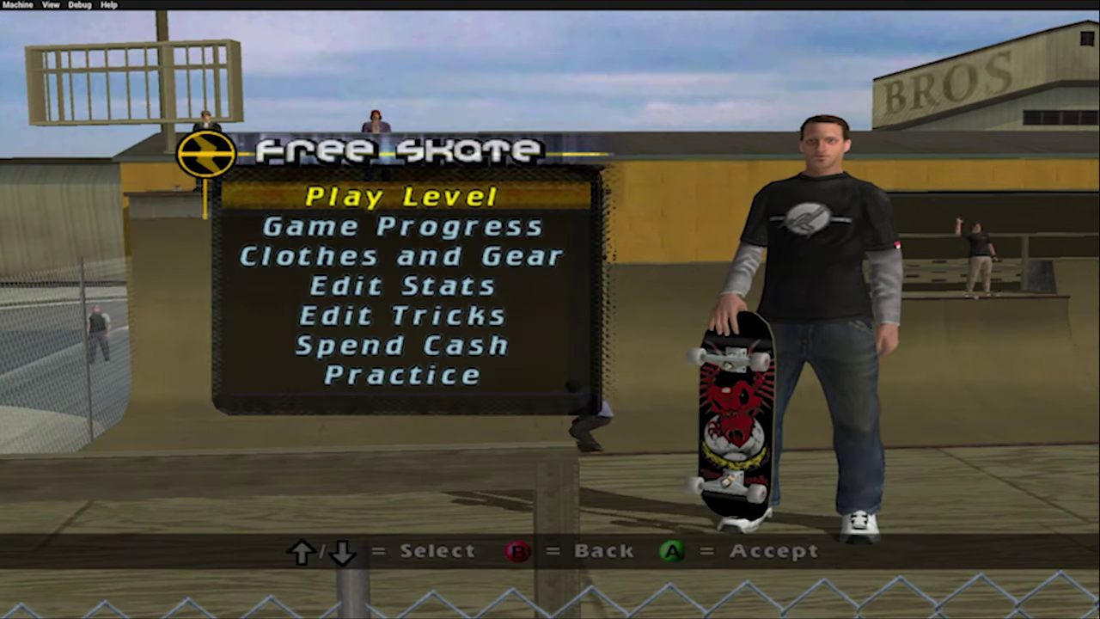
key("a")
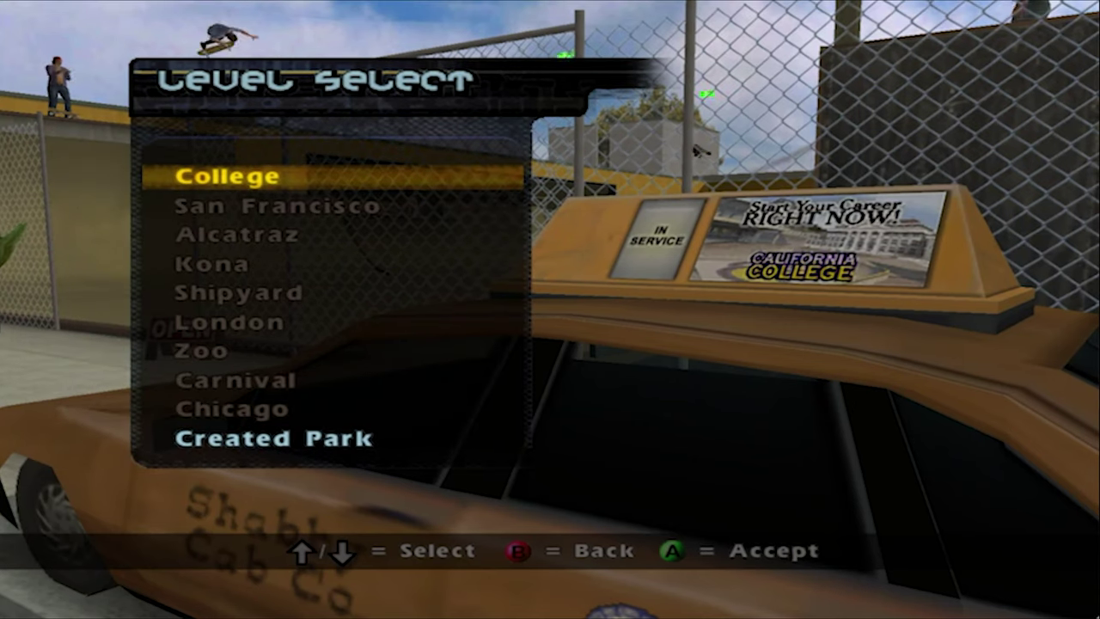
Choose Created Park as the level and load the saved Hack Xbox park, replacing the unsaved park
key("Up")
key("Up")
key("Down")
key("a")
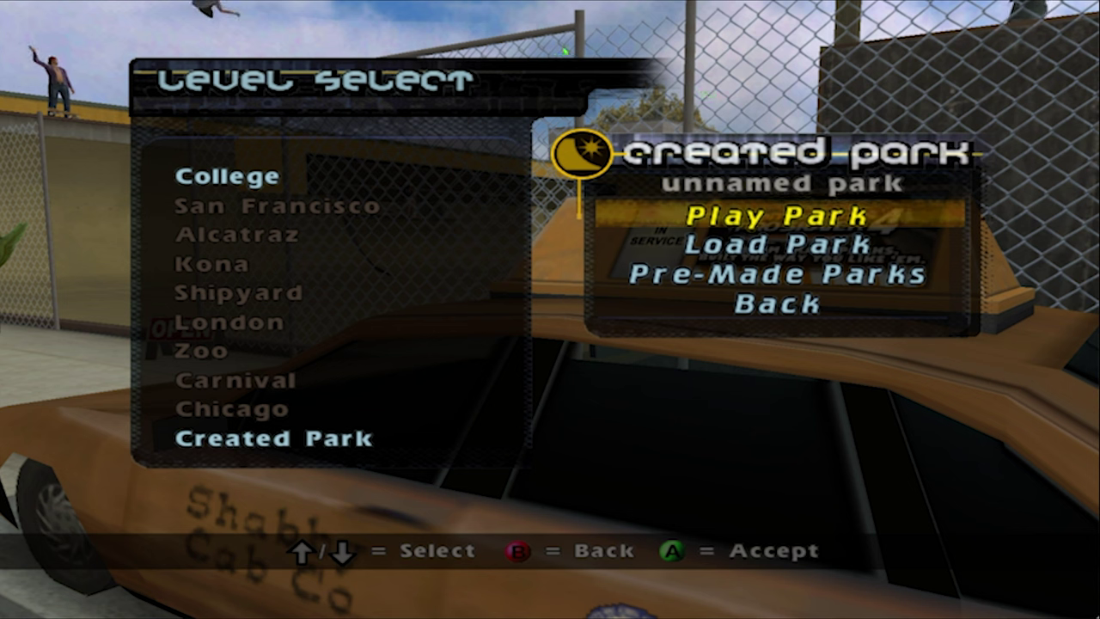
key("Down")
key("a")
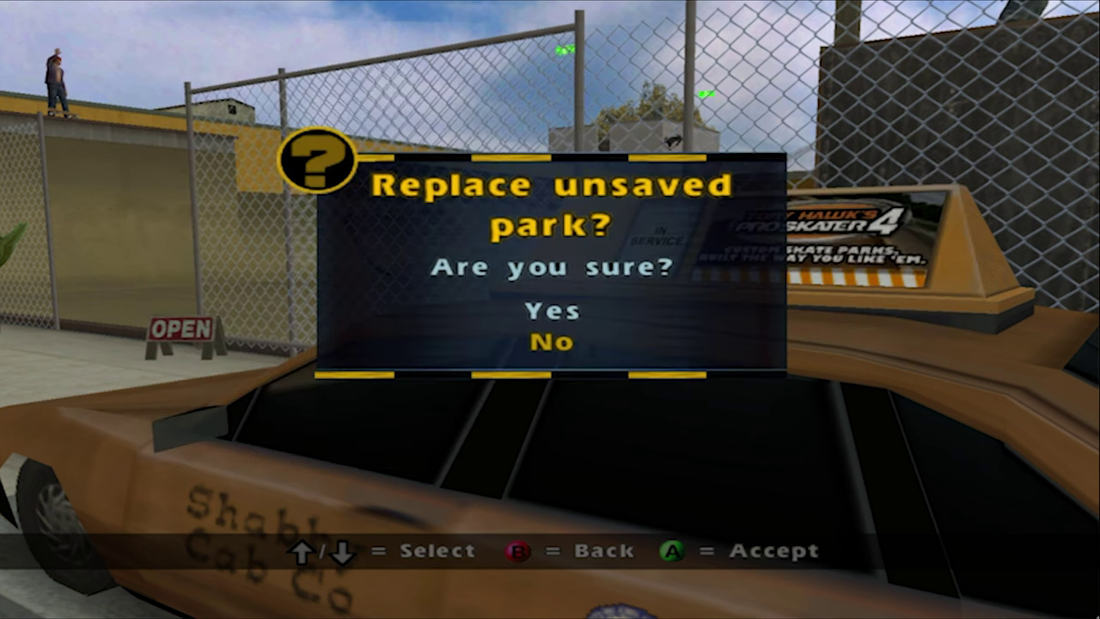
key("a")
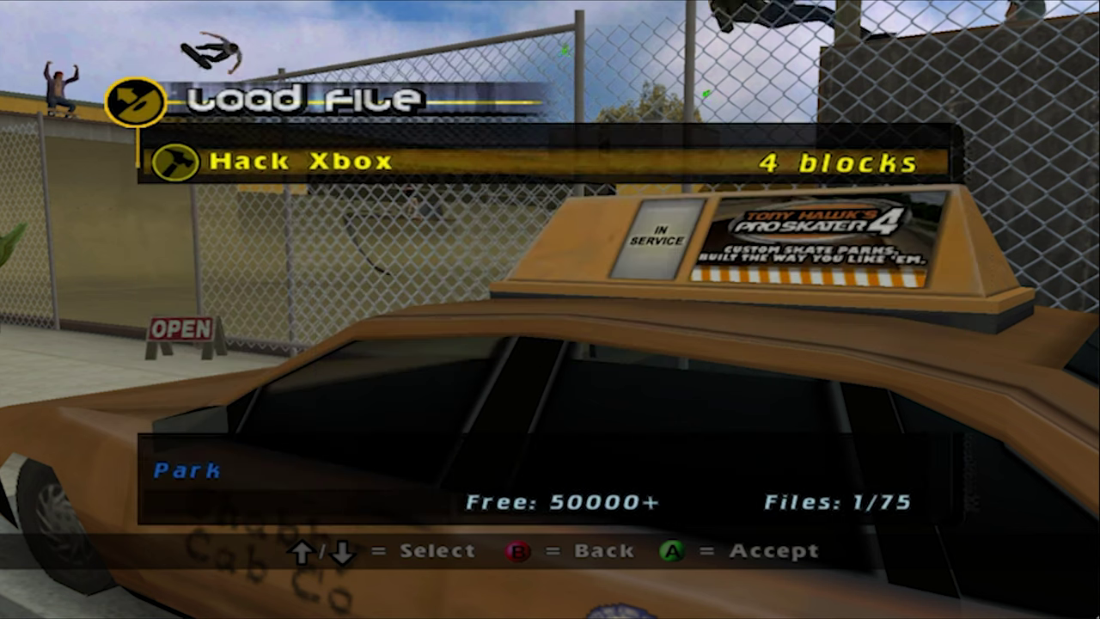
key("a")
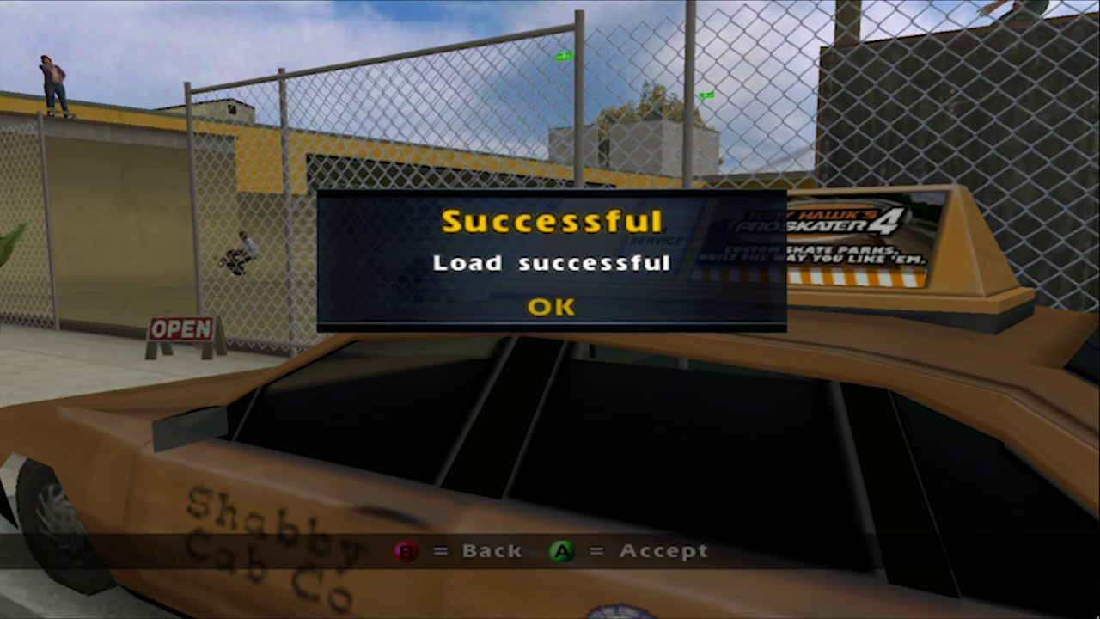
key("a")
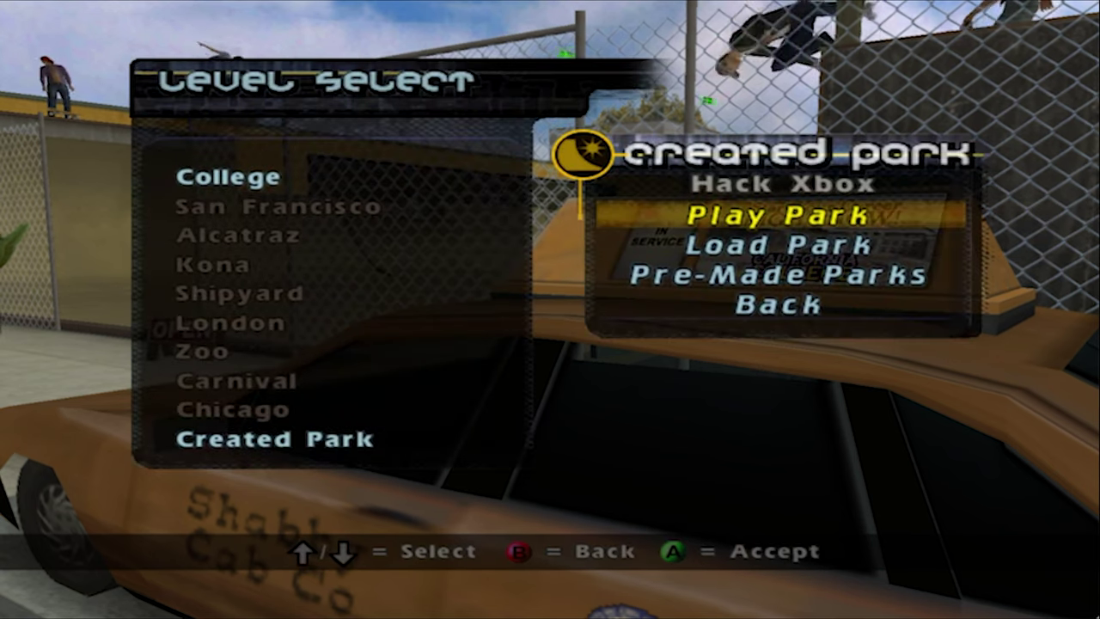
Play the Hack Xbox park to launch Insignia's Setup Assistant and register the Xbox
key("a")
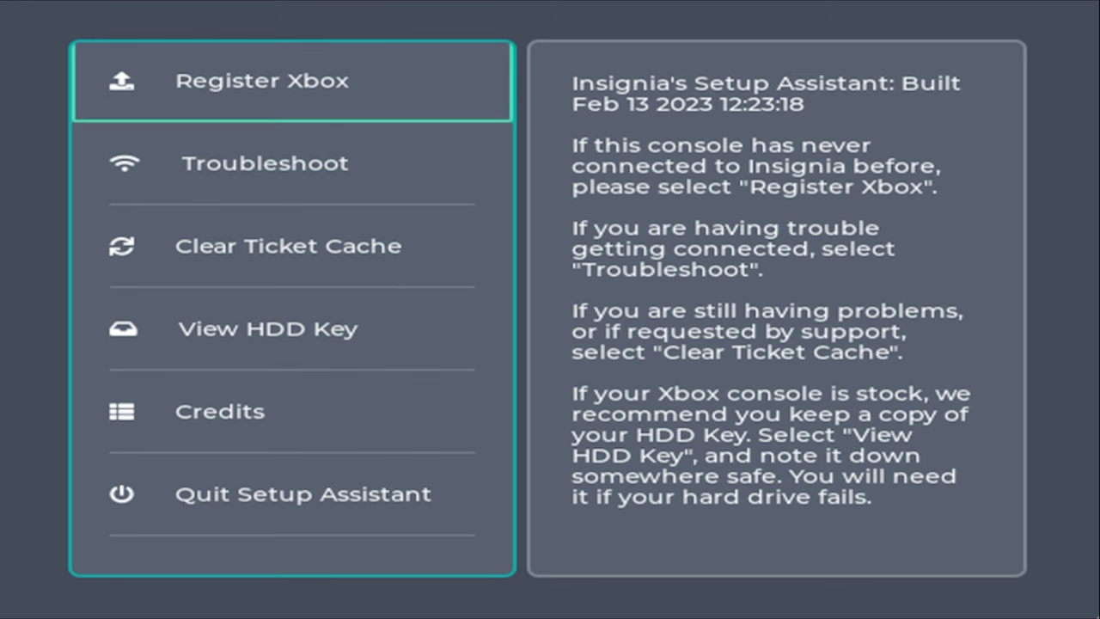
key("Down")
key("Up")
key("Return")
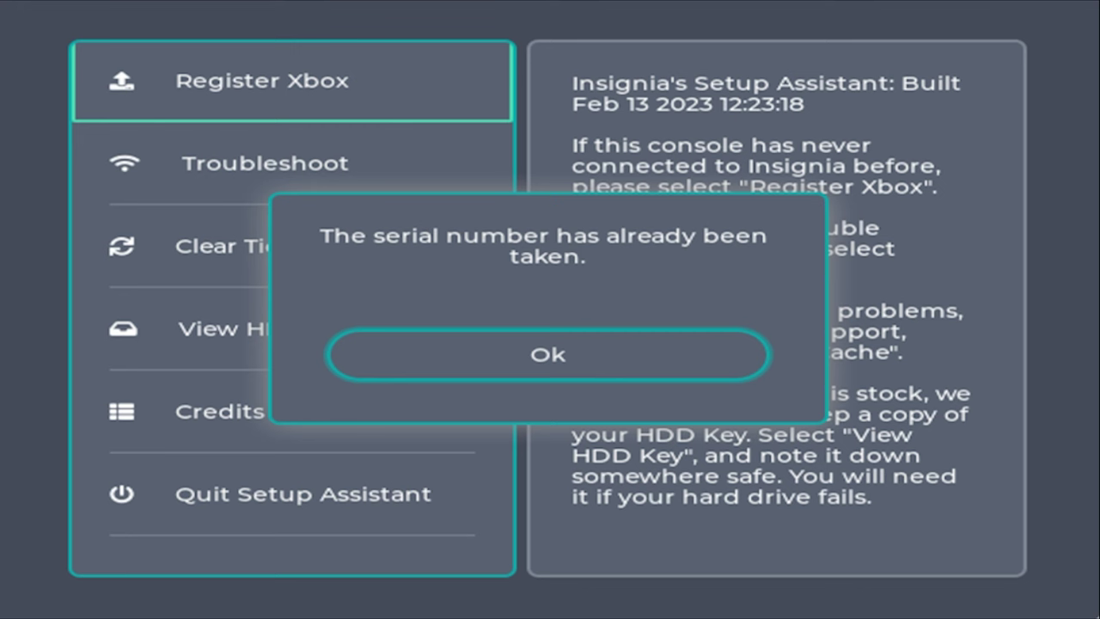
Dismiss the registration message and quit the Setup Assistant
key("Return")
key("Down")
key("Down")
key("Down")
key("Down")
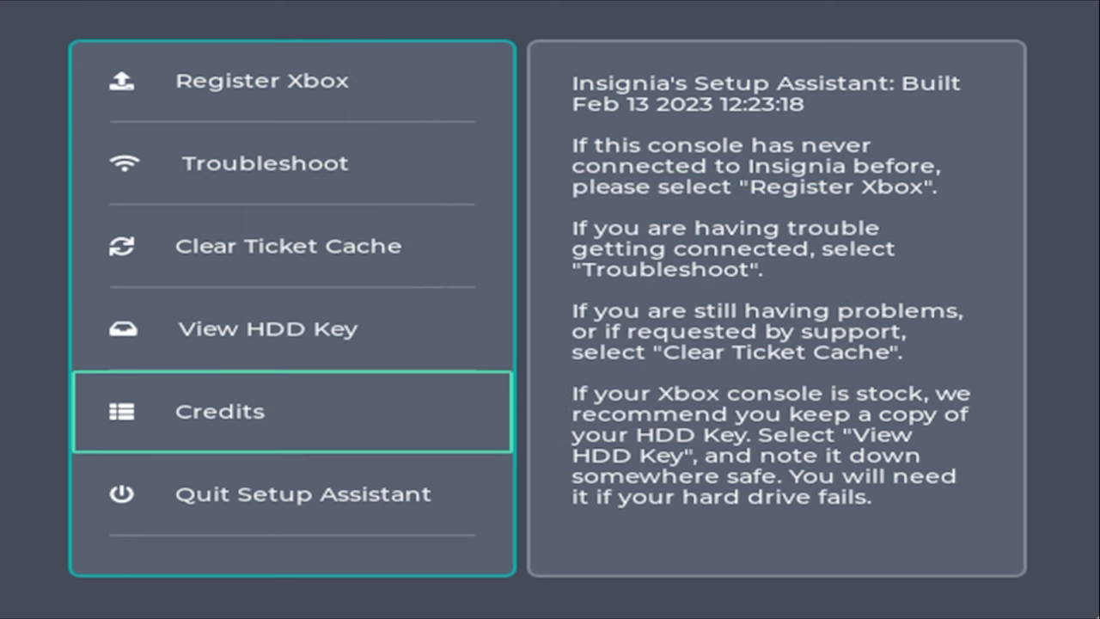
key("Down")
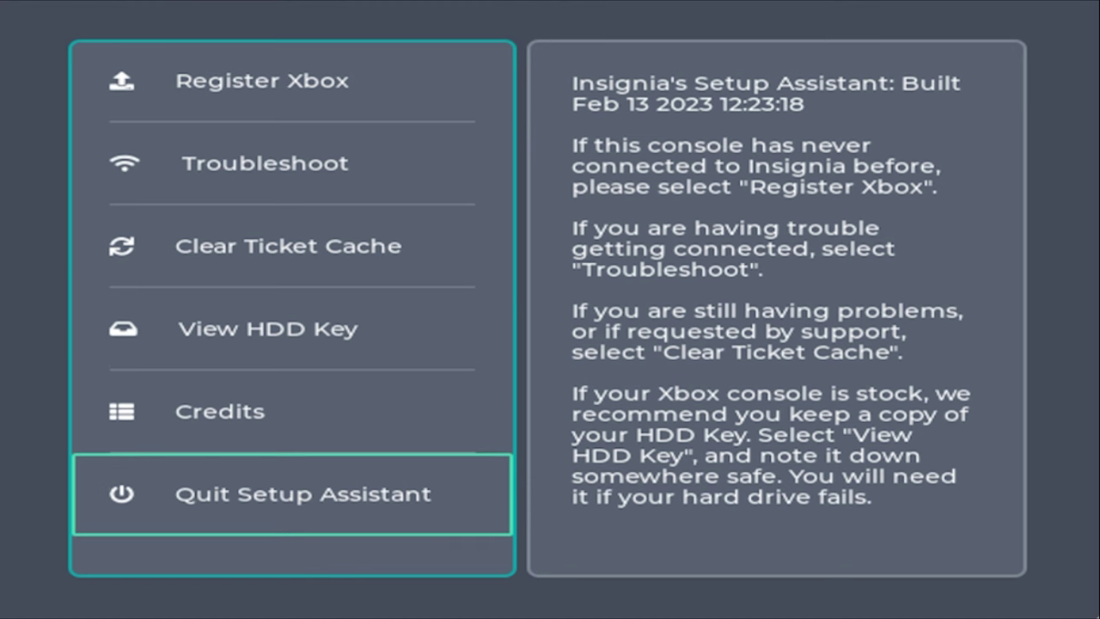
key("Return")
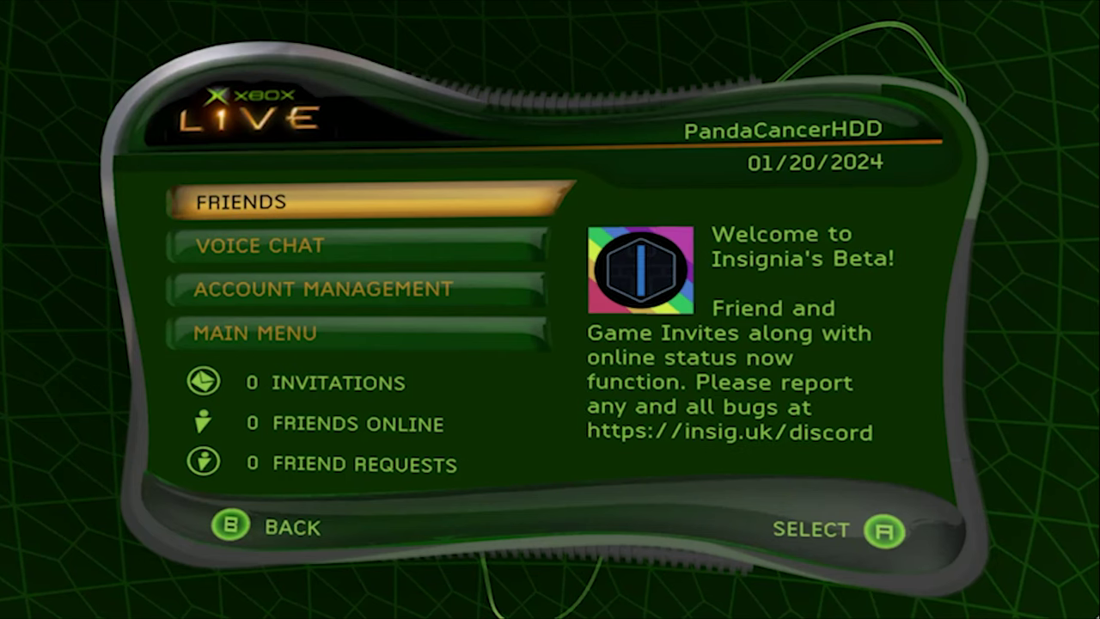
Leave the Xbox Live screen for the main menu, and exit Network Setup and the dashboard settings
key("Up")
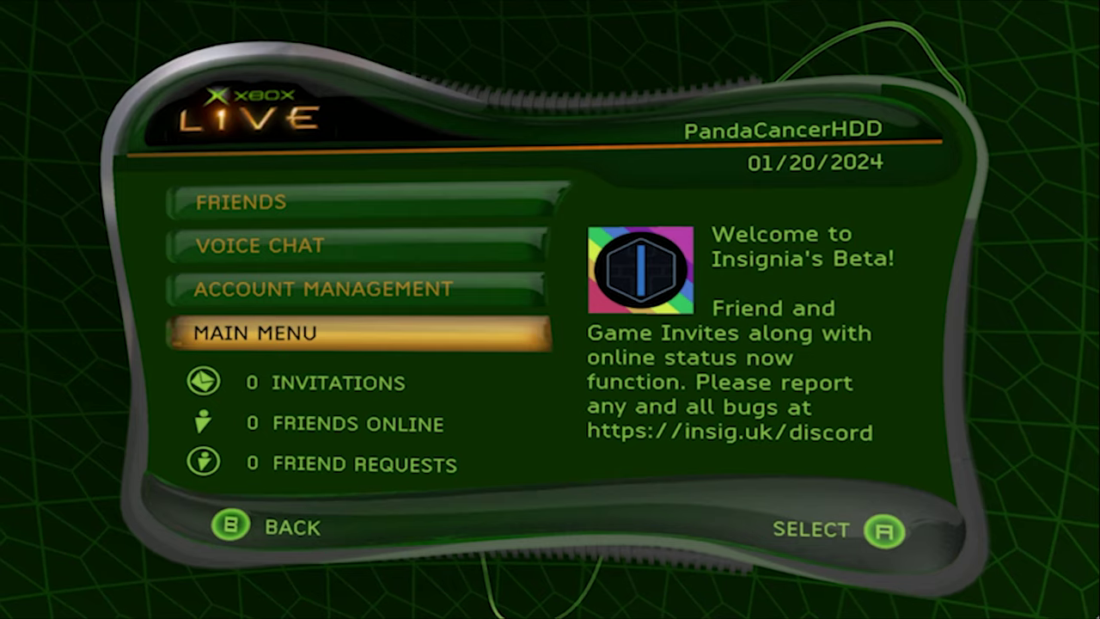
key("Return")
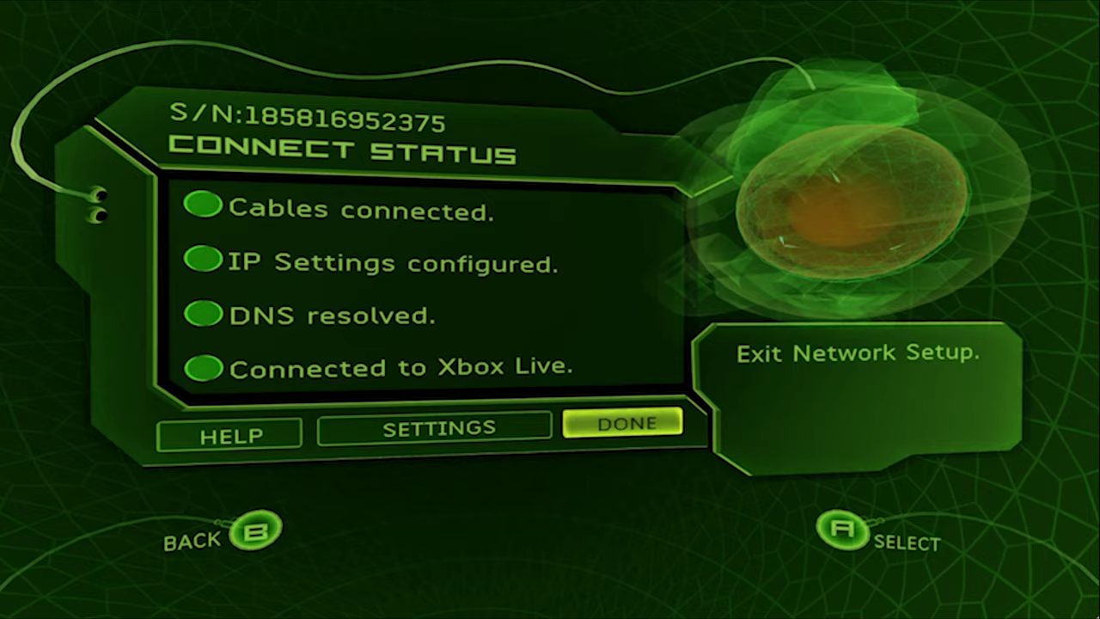
key("Return")
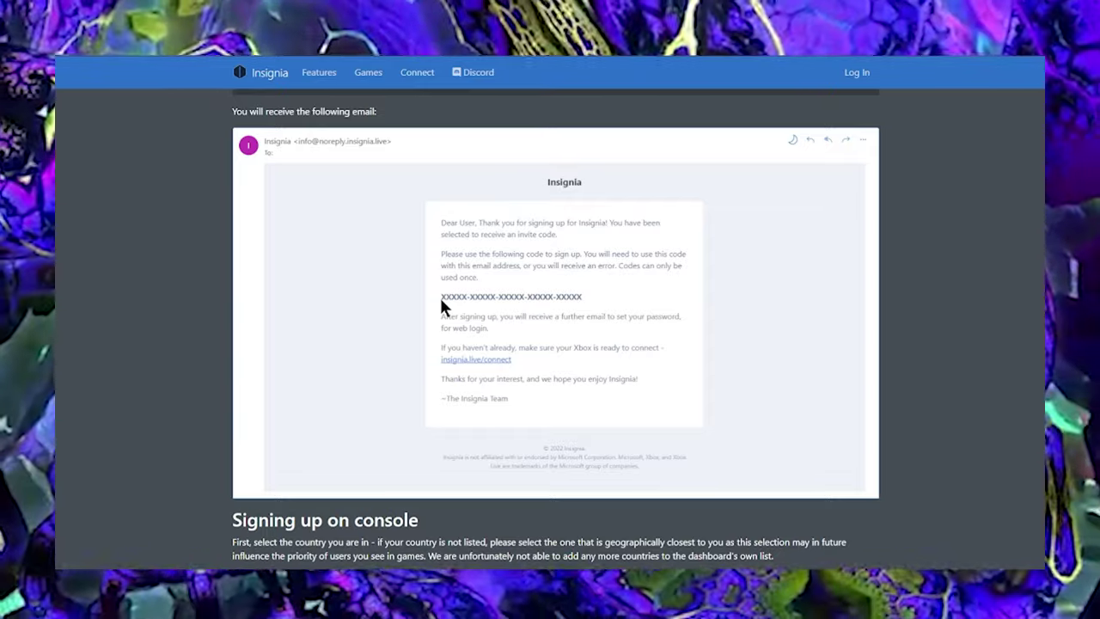
scroll(555, 411, "up", 5)
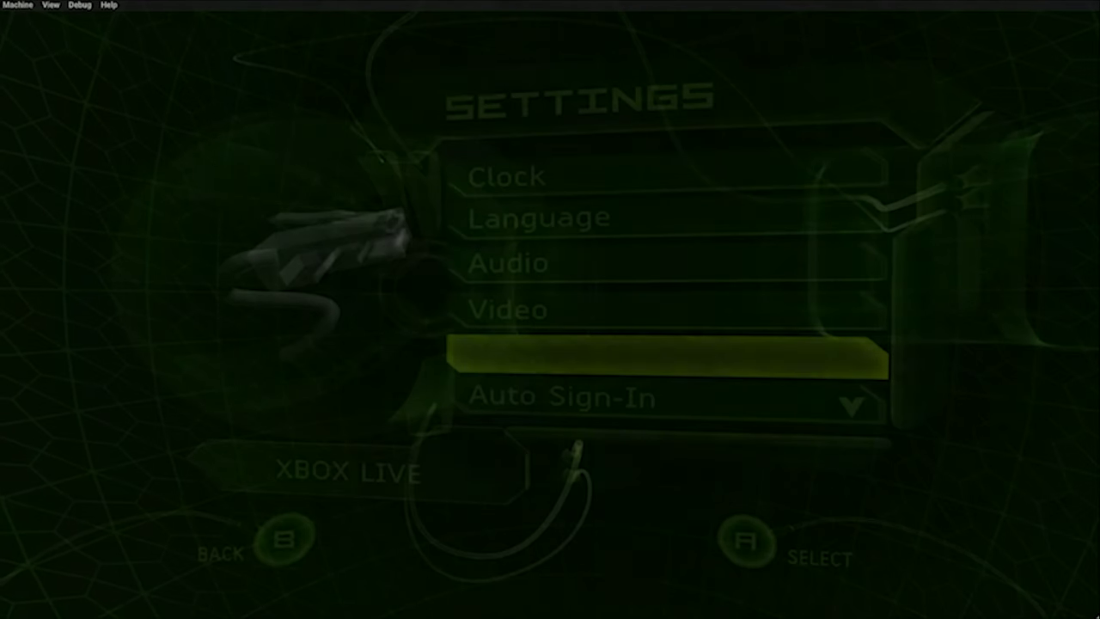
key("b")
key("Up")
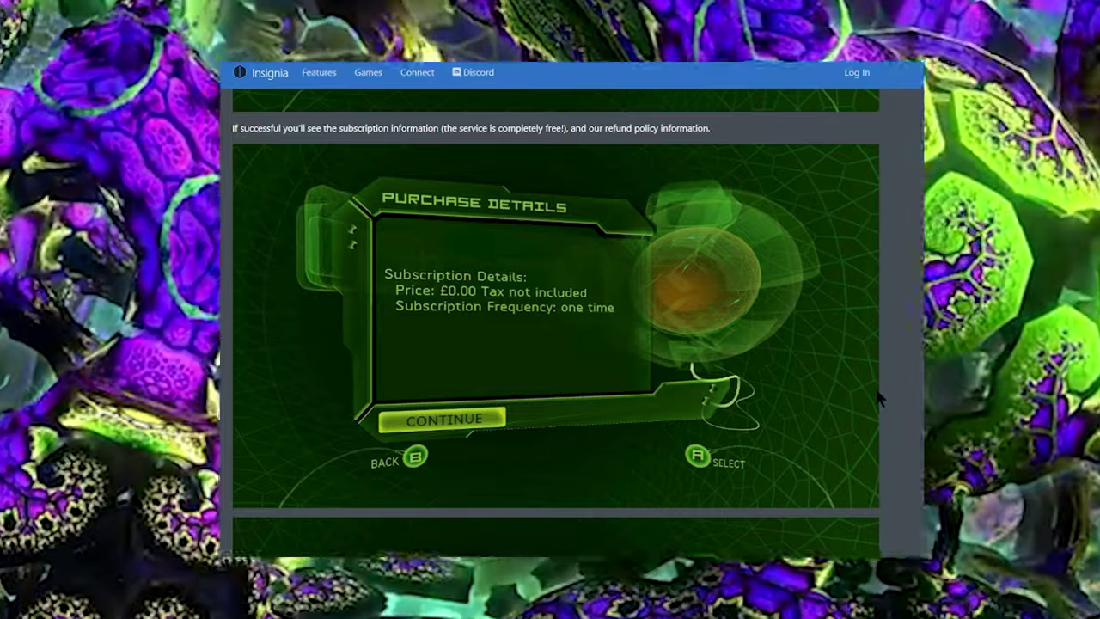
Read the Insignia sign-up guide's sections on the subscription details, invalid code error and card information
scroll(894, 408, "down", 4)
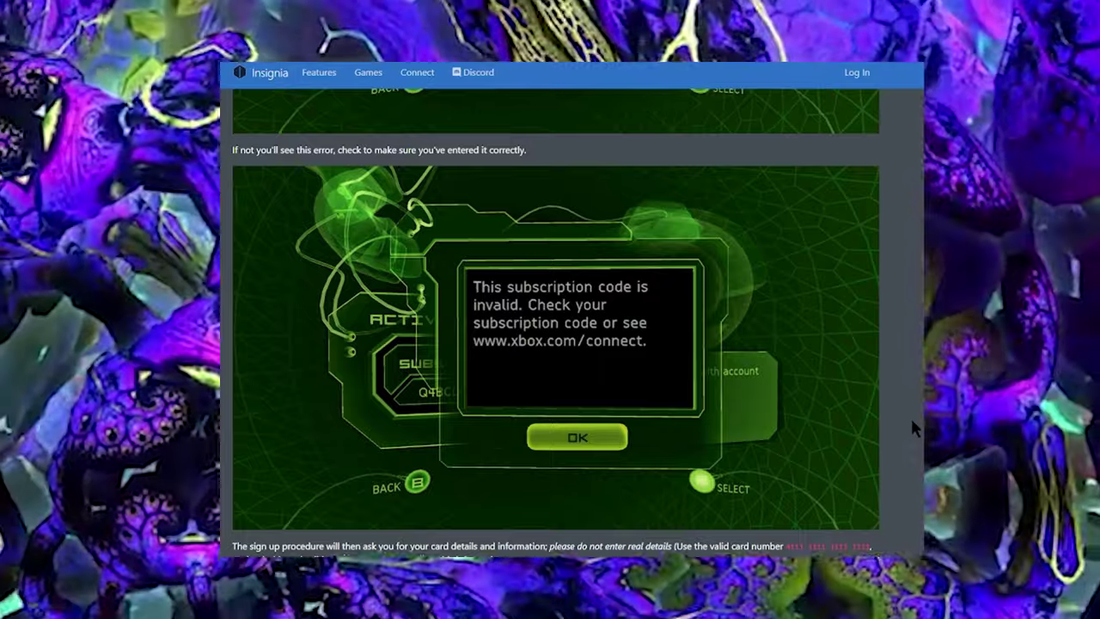
scroll(912, 427, "down", 4)
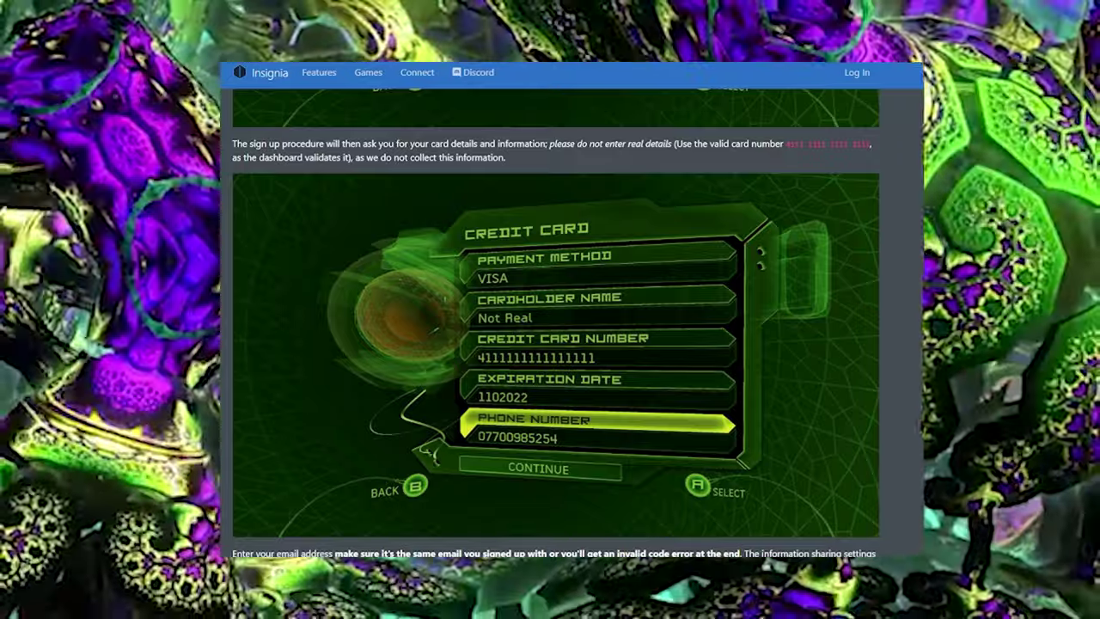
scroll(646, 161, "down", 5)
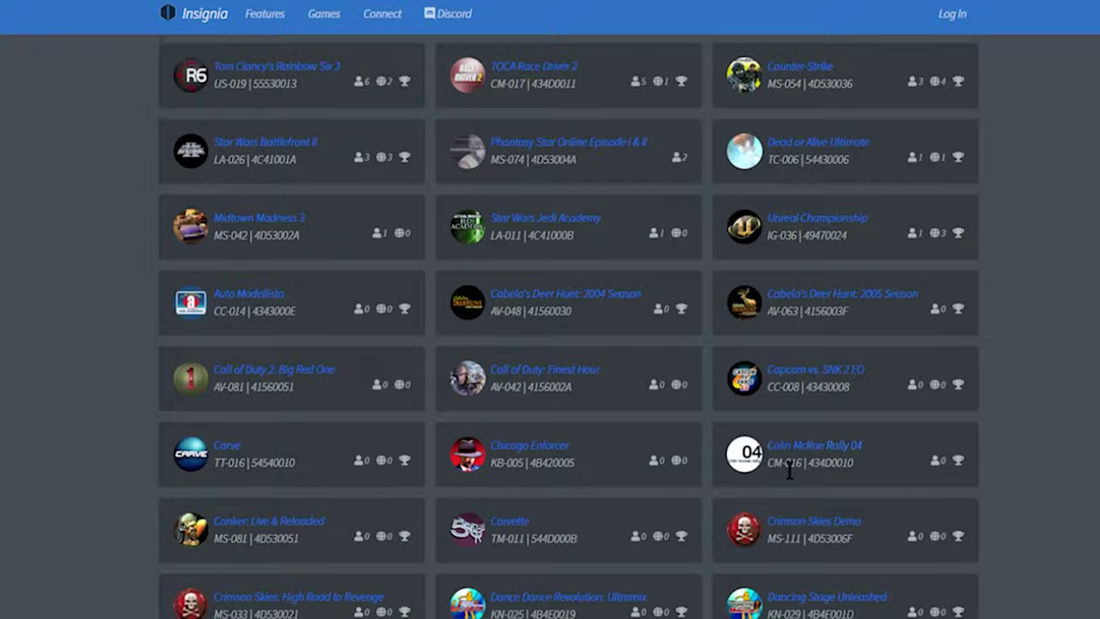
Look through Insignia's list of supported games and the web page's list of title updates
scroll(789, 468, "down", 6)
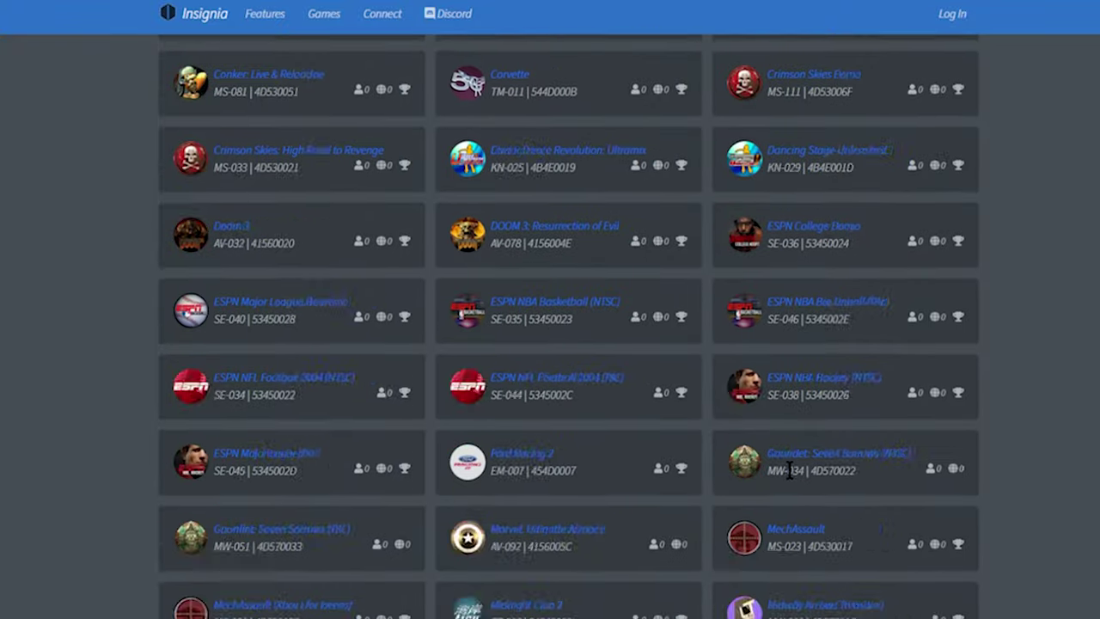
scroll(789, 469, "down", 3)
scroll(787, 483, "down", 4)
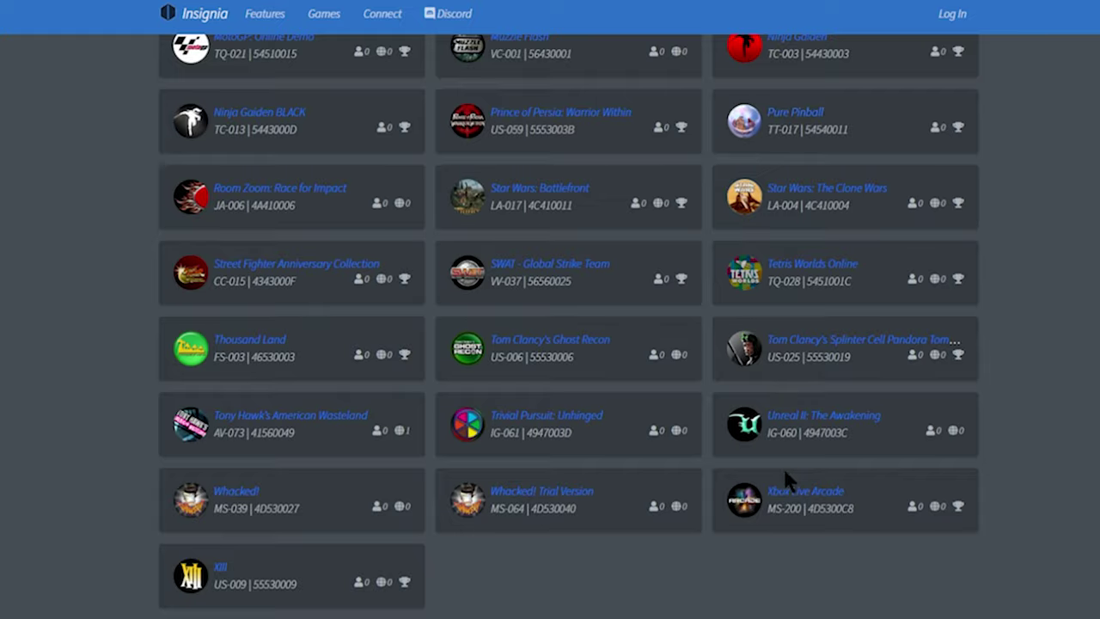
scroll(784, 481, "up", 9)
scroll(781, 482, "up", 6)
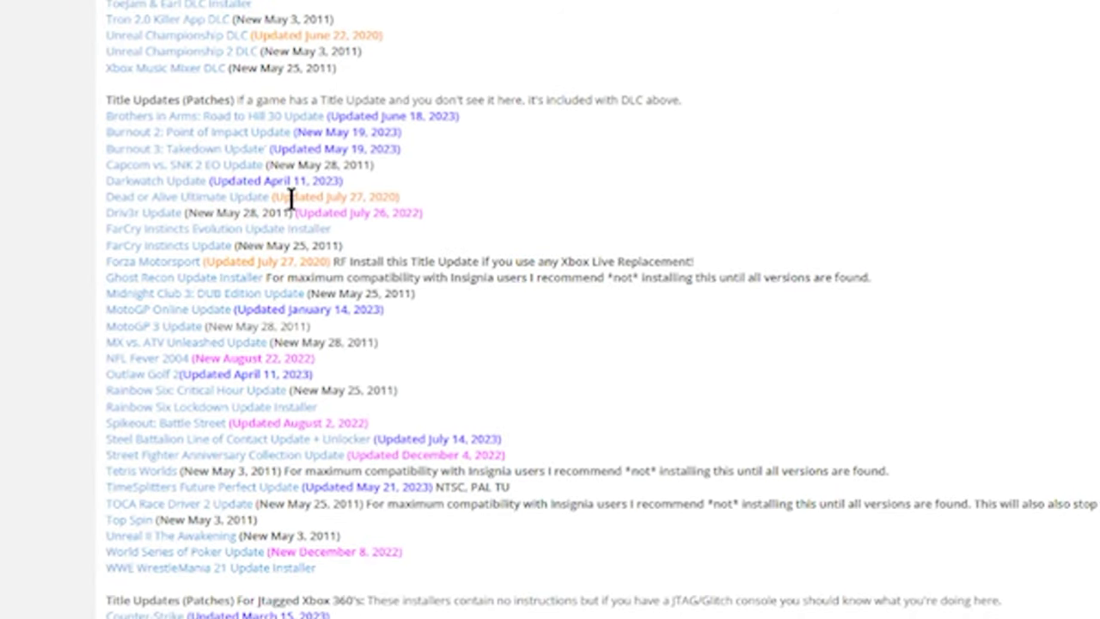
scroll(694, 391, "up", 10)
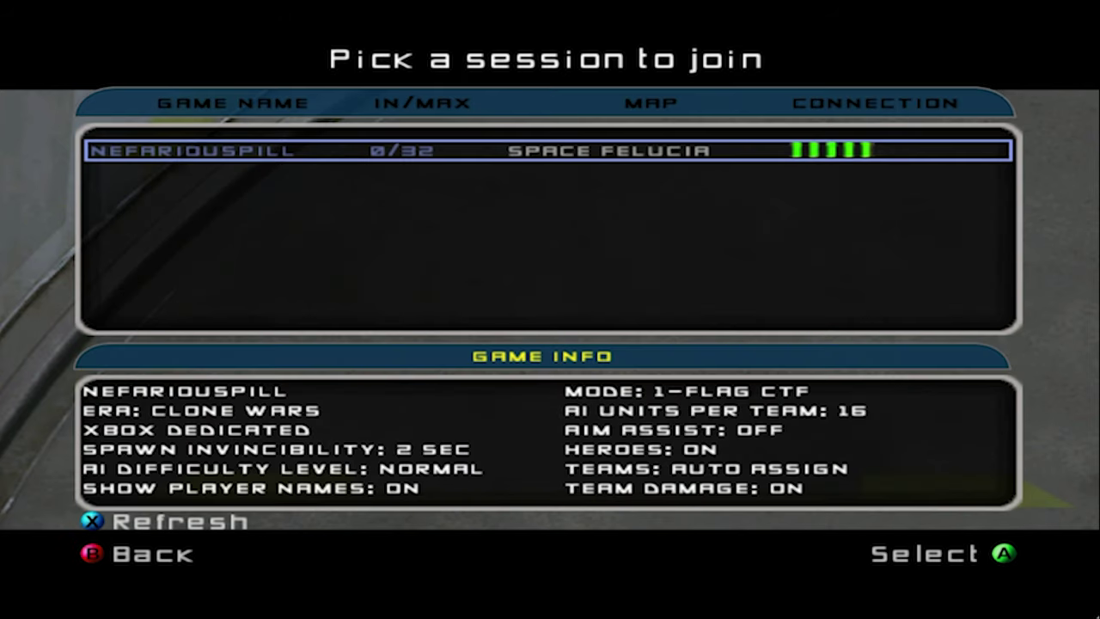
Join the online session on the Space Felucia map
key("Return")
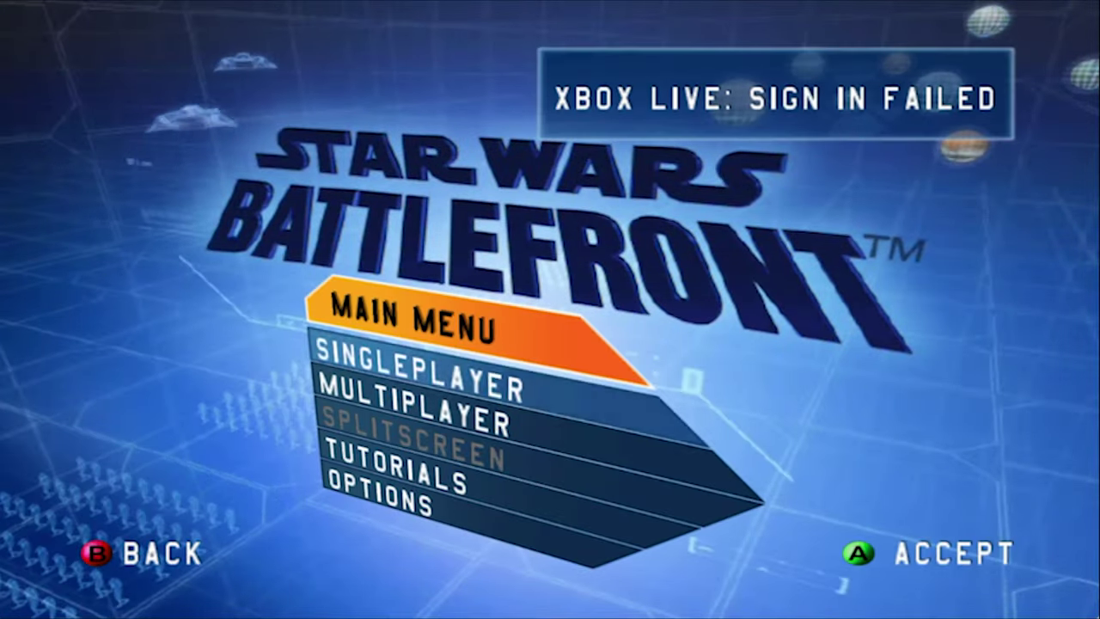
Connect Star Wars Battlefront multiplayer to Xbox Live with the saved account and download the required update
key("Down")
key("Return")
key("Down")
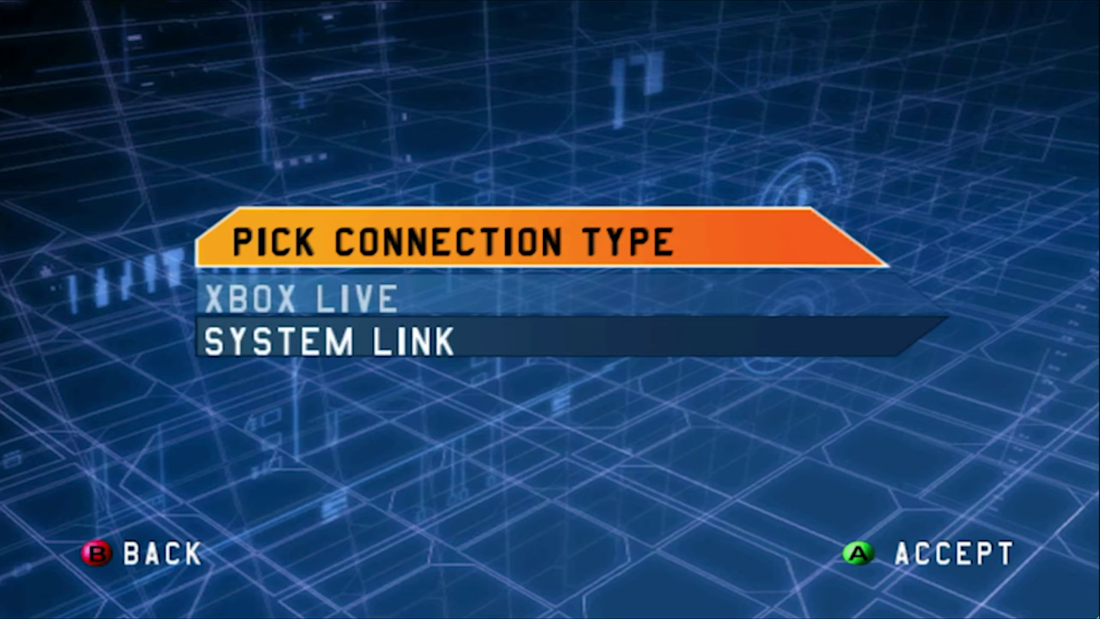
key("Return")
key("Return")
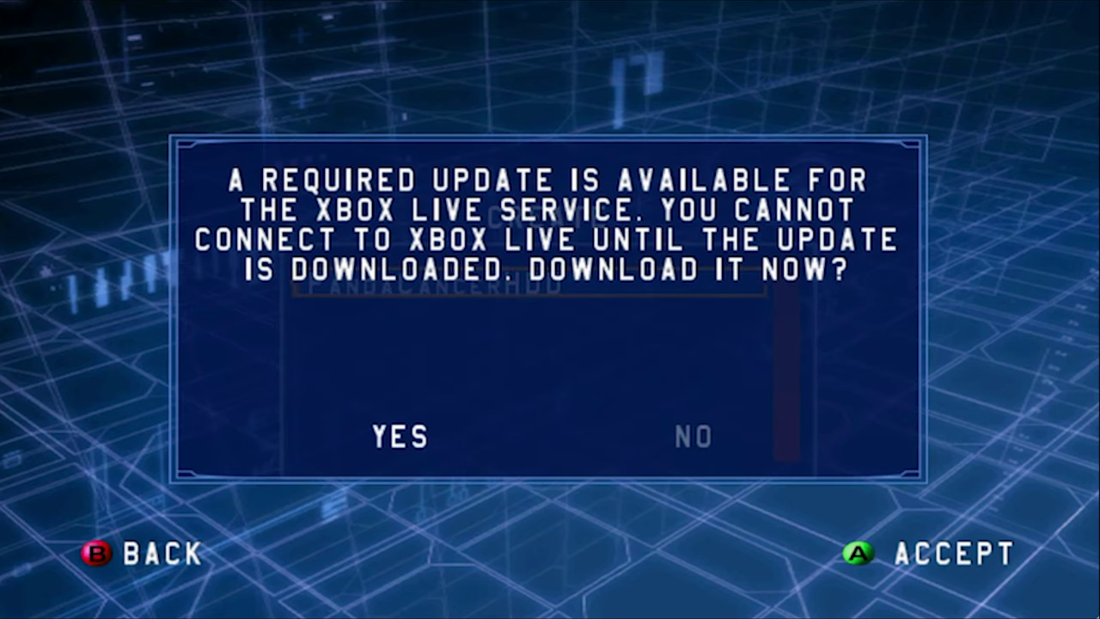
key("Right")
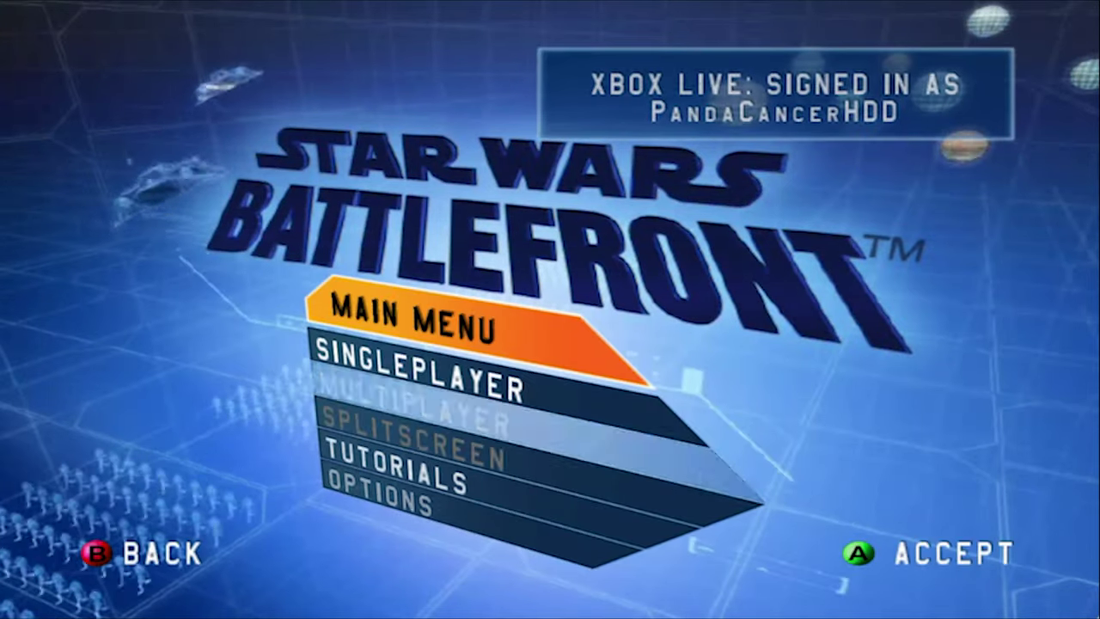
Go to Xbox Live's available content in Star Wars Battlefront's multiplayer and download the free Jabba content
key("Down")
key("Return")
key("Return")
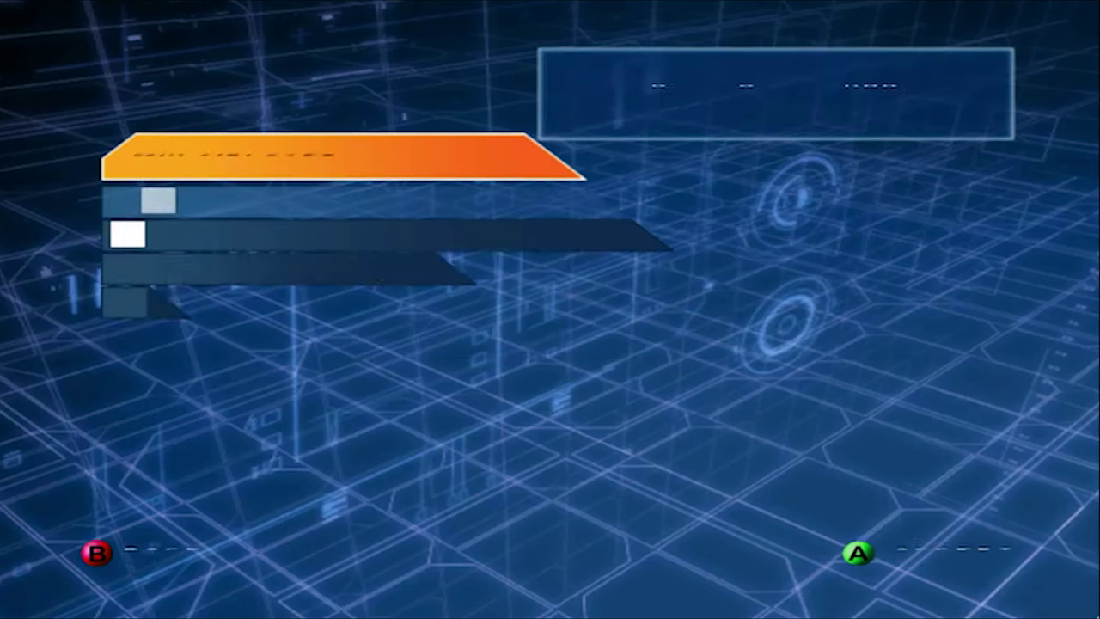
key("Down")
key("Down")
key("Down")
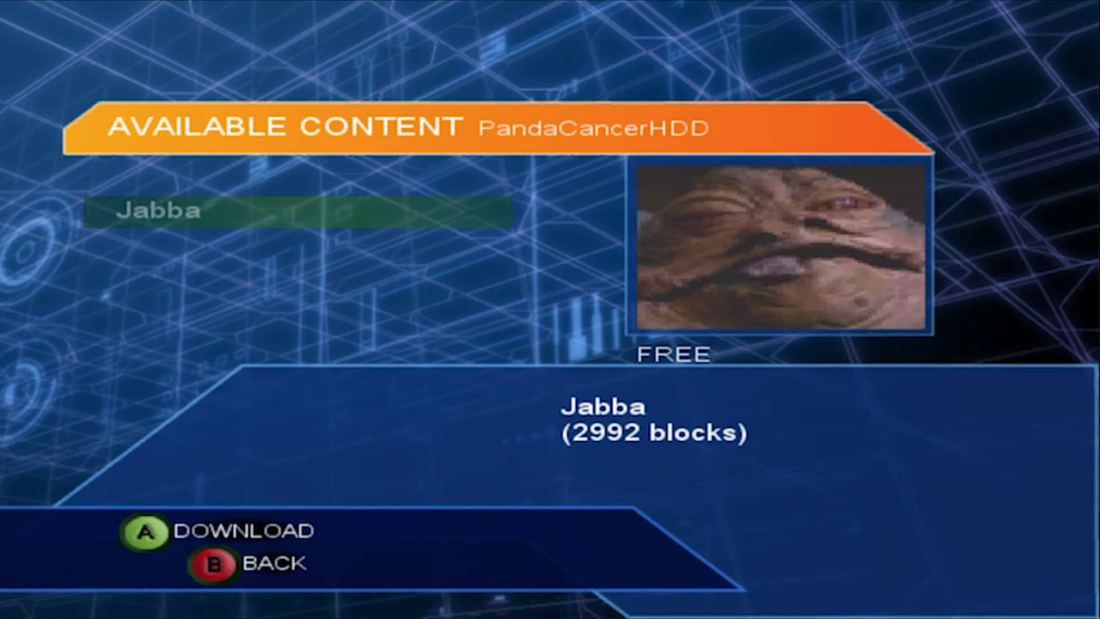
key("Return")
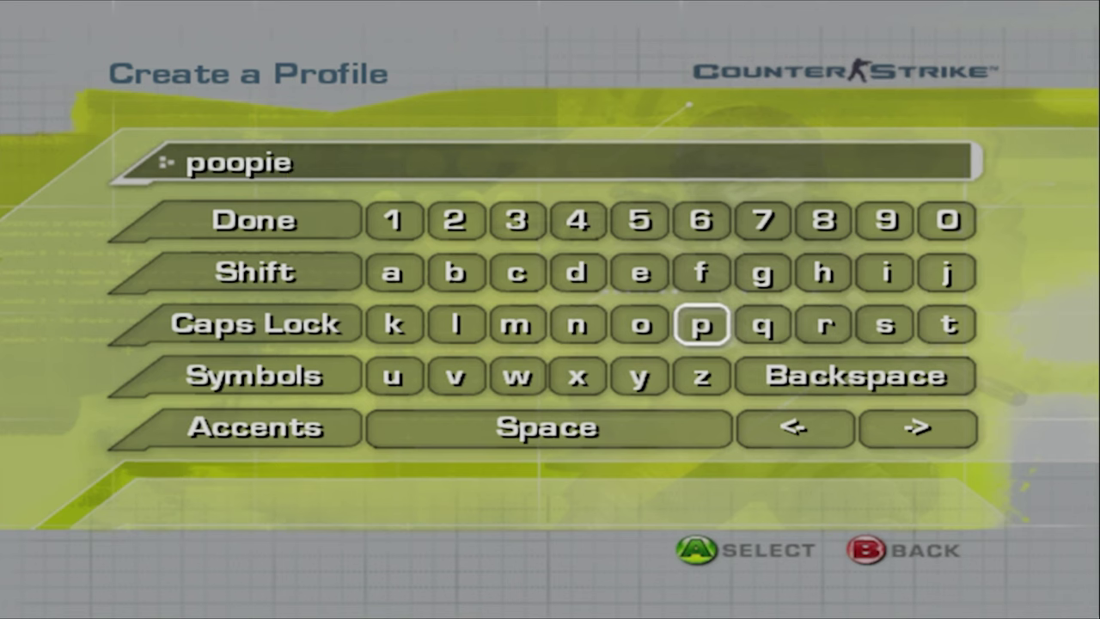
Complete the new Counter-Strike profile's name as poopies and create the profile
key("Right")
key("Right")
key("Right")
key("Return")
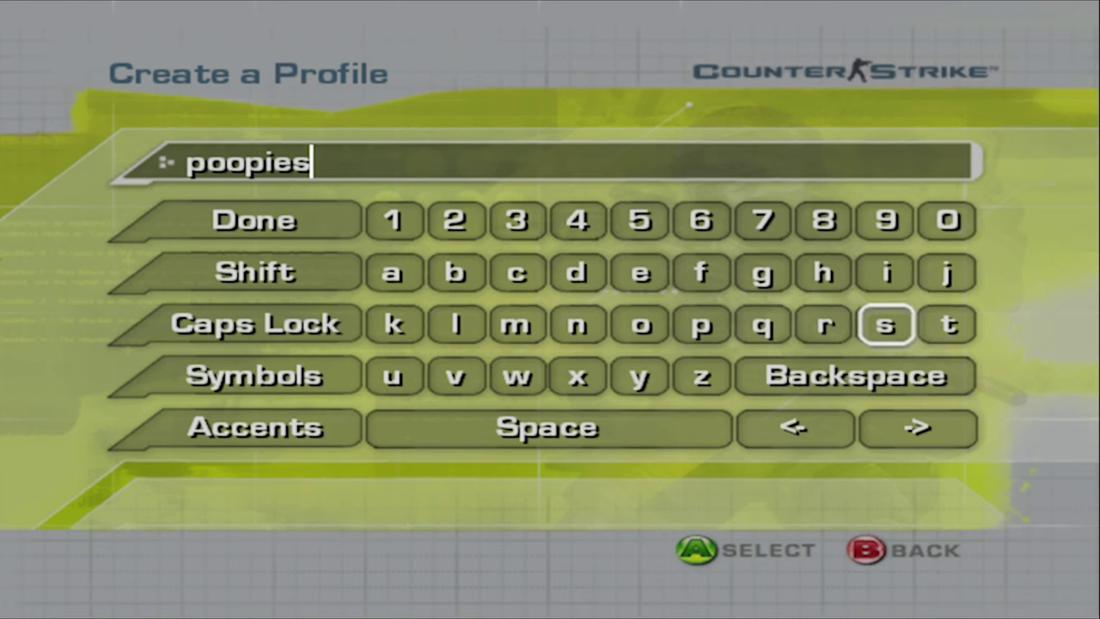
key("Return")
Sign in to Xbox Live in Counter-Strike and open its downloadable content
key("Down")
key("Down")
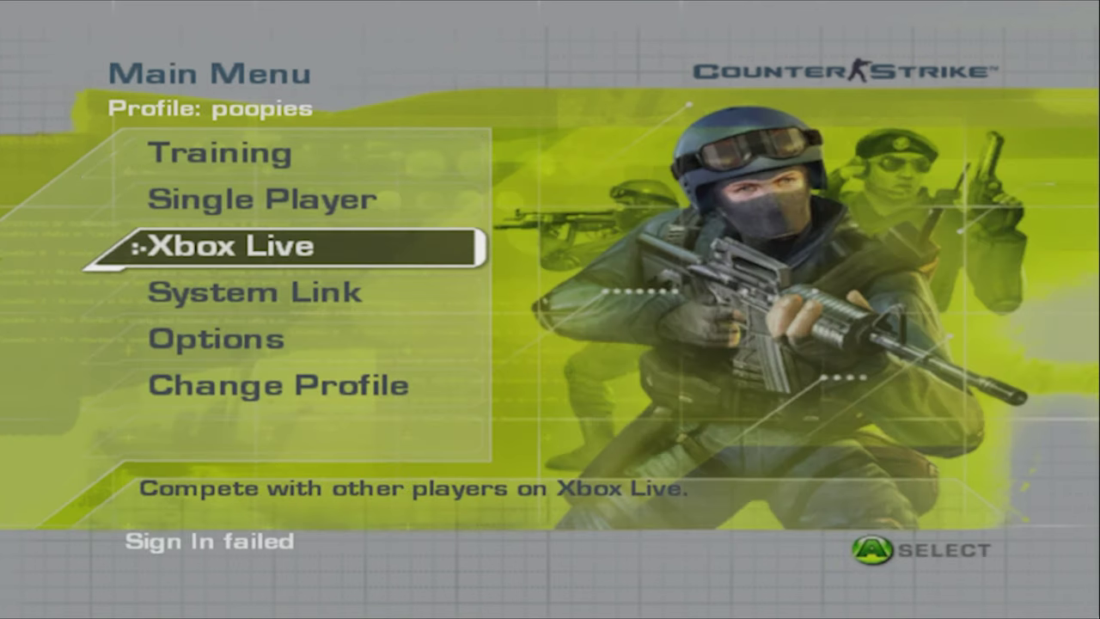
key("Return")
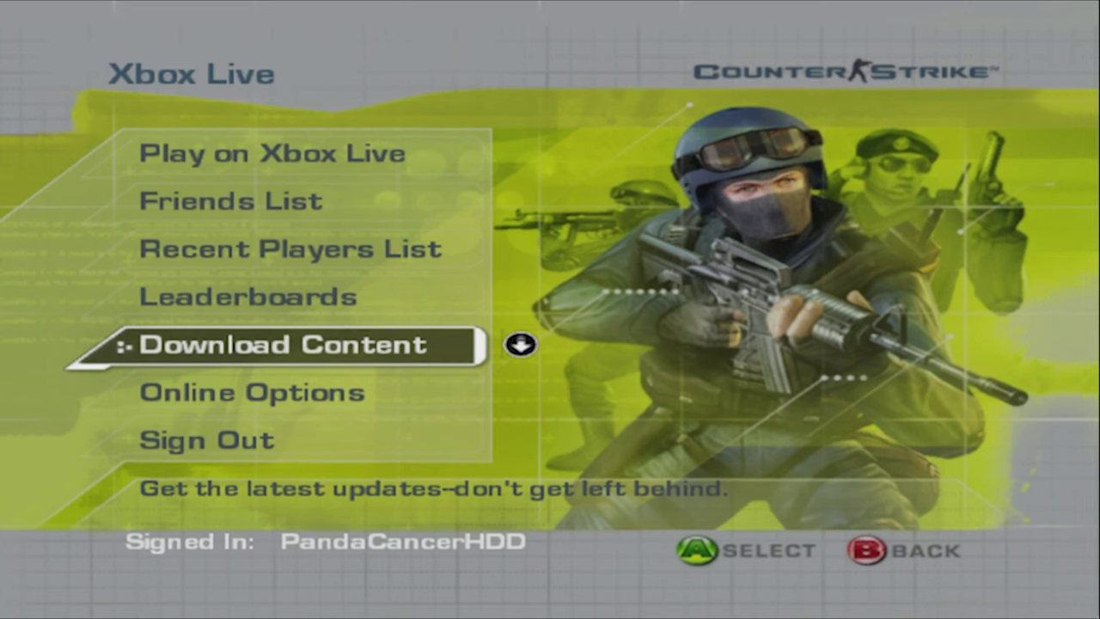
key("Return")
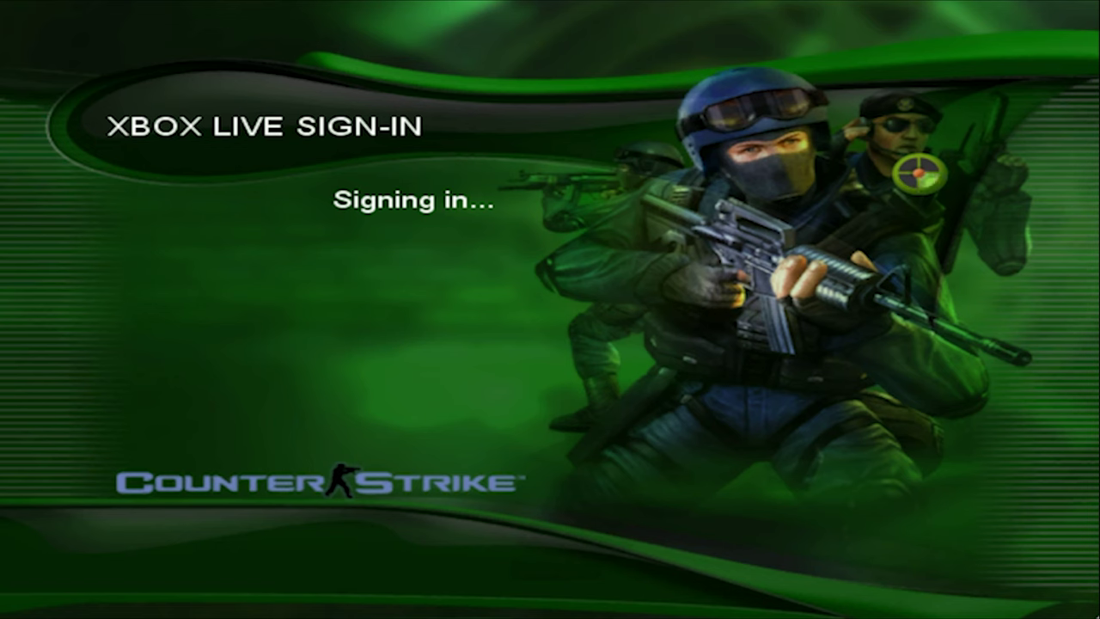
Download the Inferno Map and Office Map unlocks for Counter-Strike
key("Down")
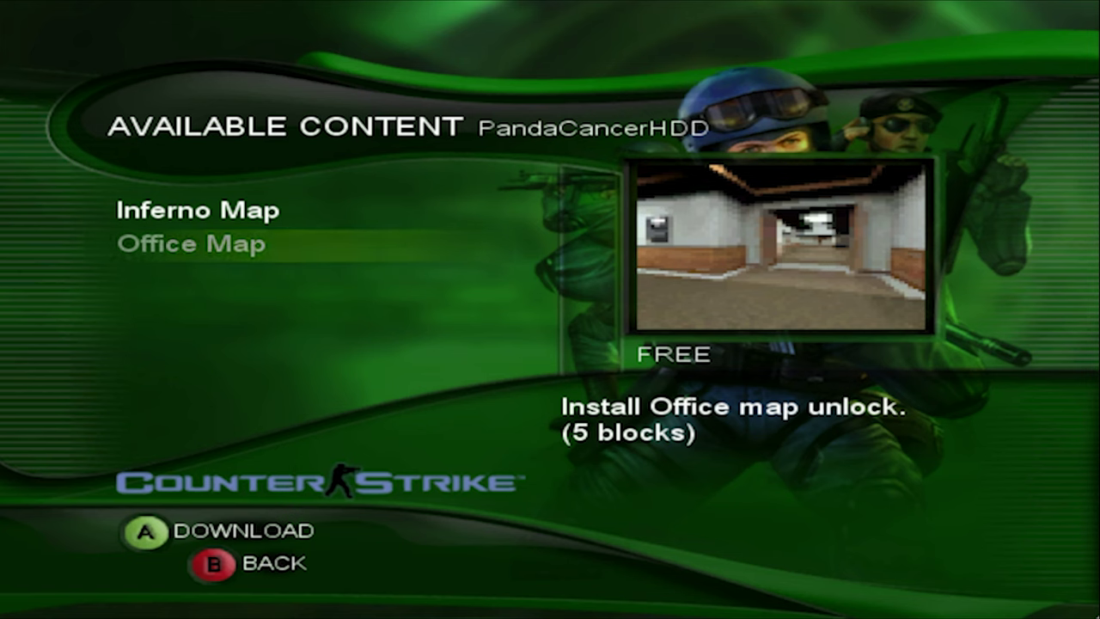
key("Up")
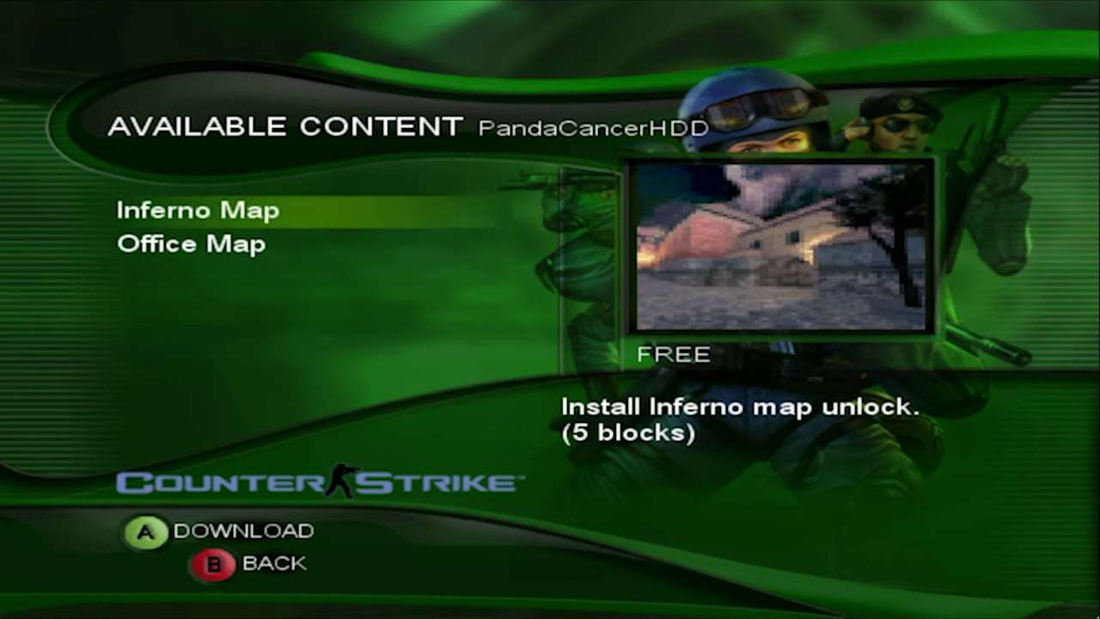
key("Return")
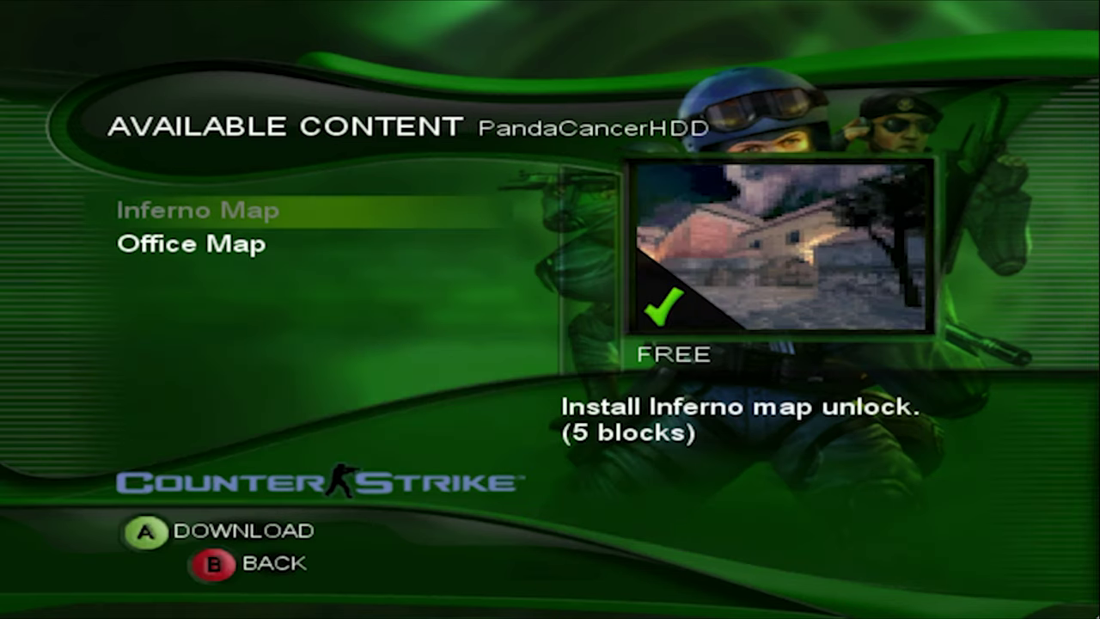
key("Down")
key("Return")
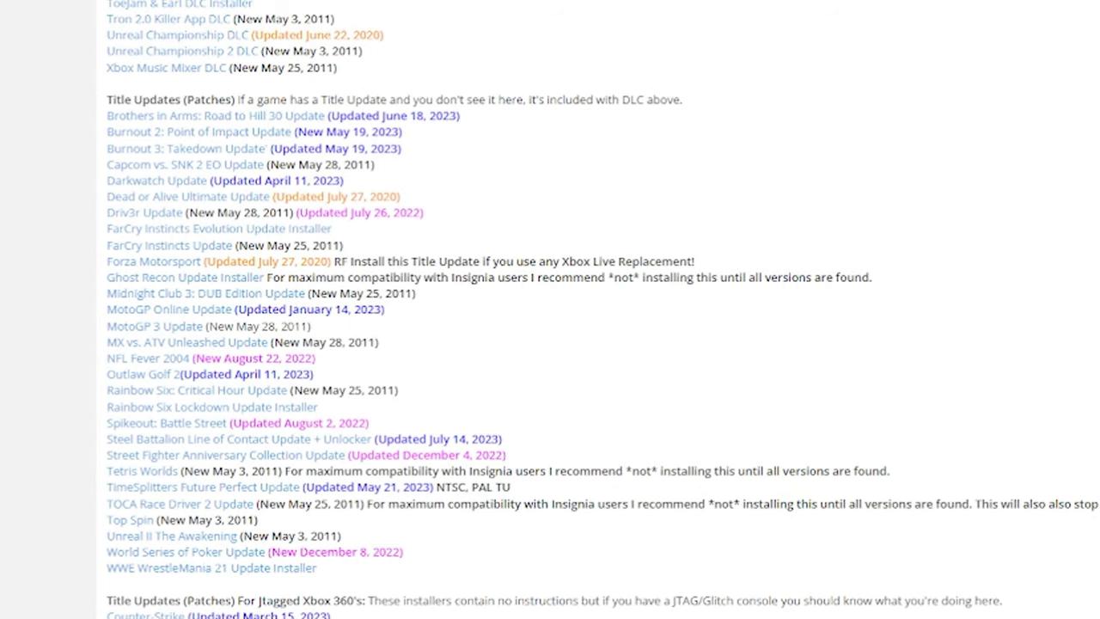
scroll(550, 310, "up", 15)
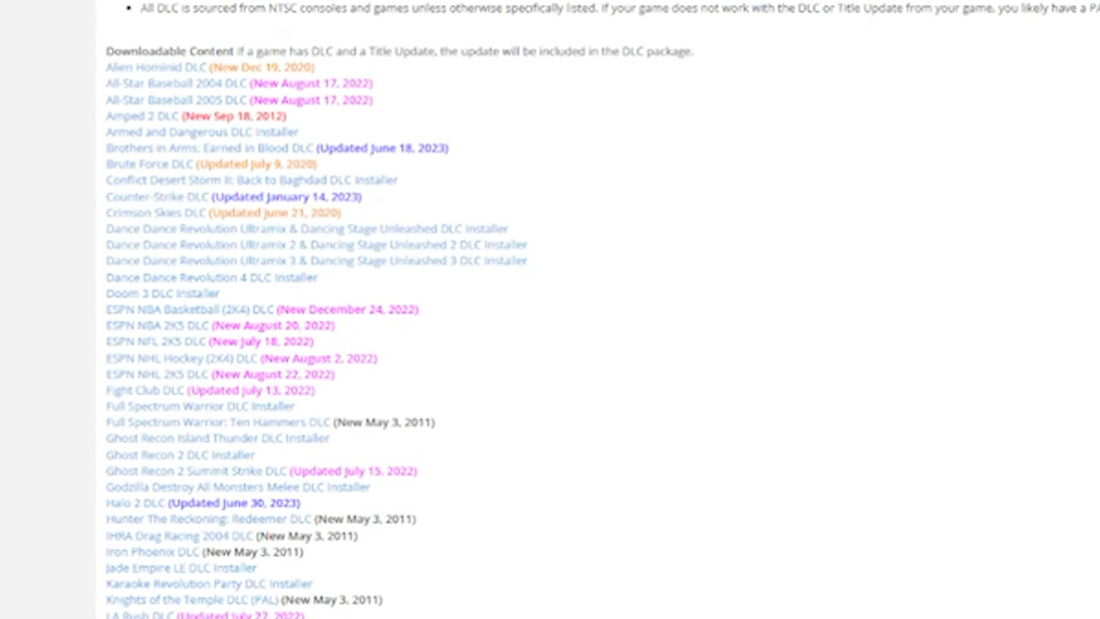
scroll(773, 397, "down", 5)
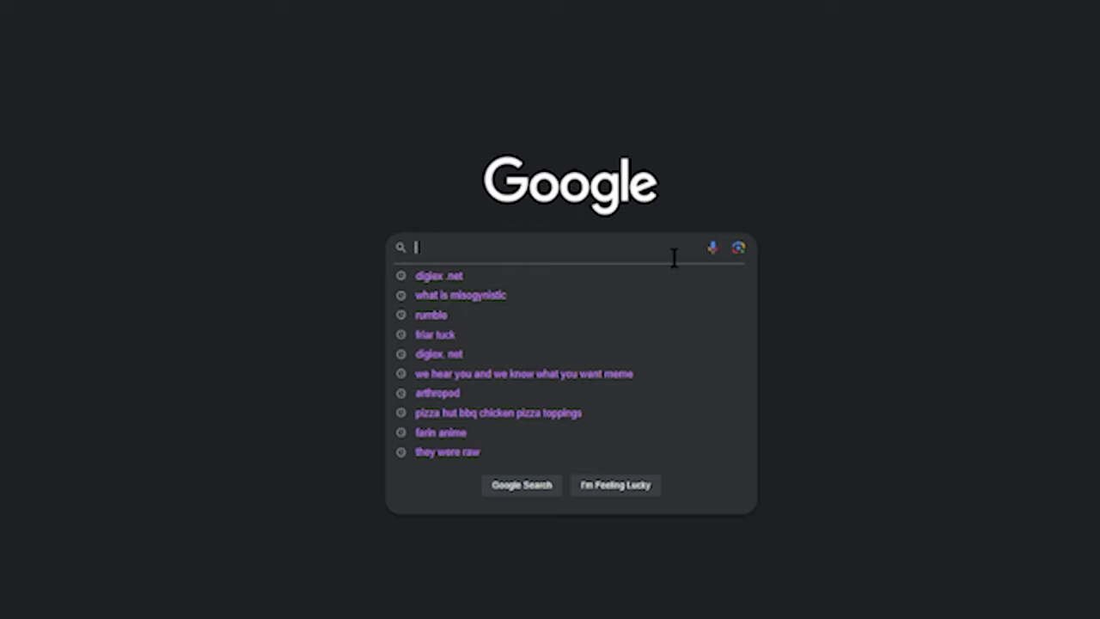
Search Google for digiex.net and open the Digiex site's Download Center
type("digiex")
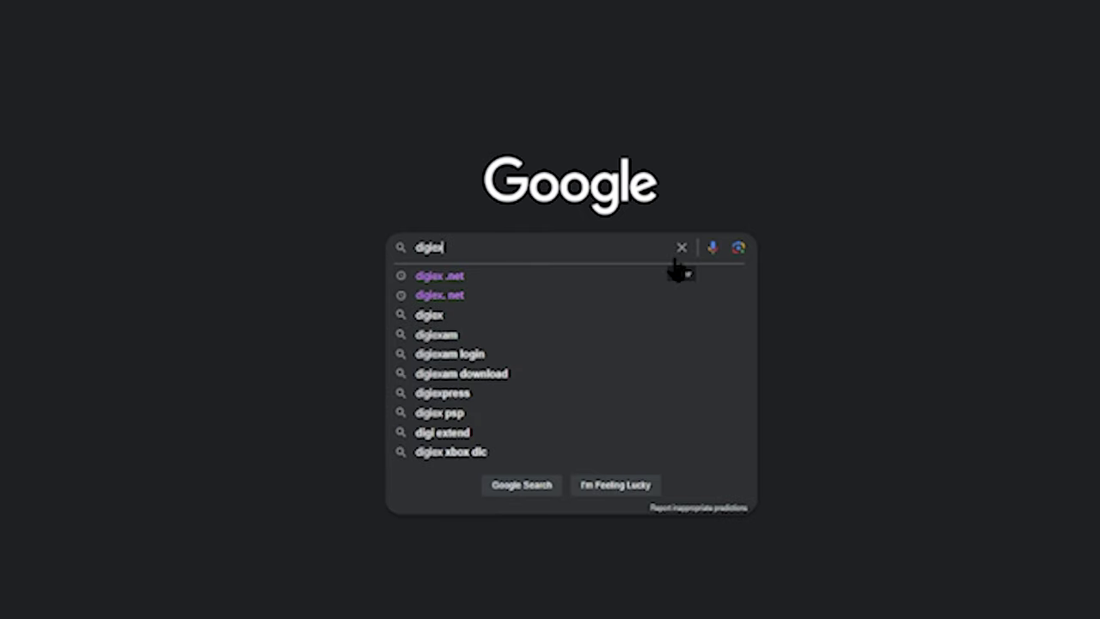
type(".net")
key("Return")
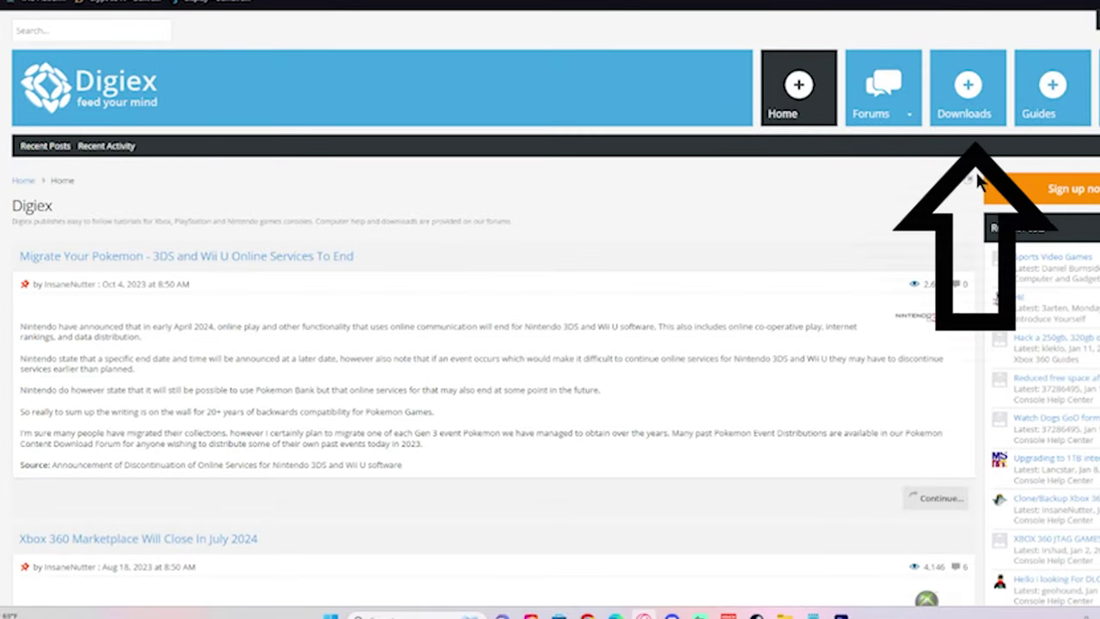
left_click(968, 115)
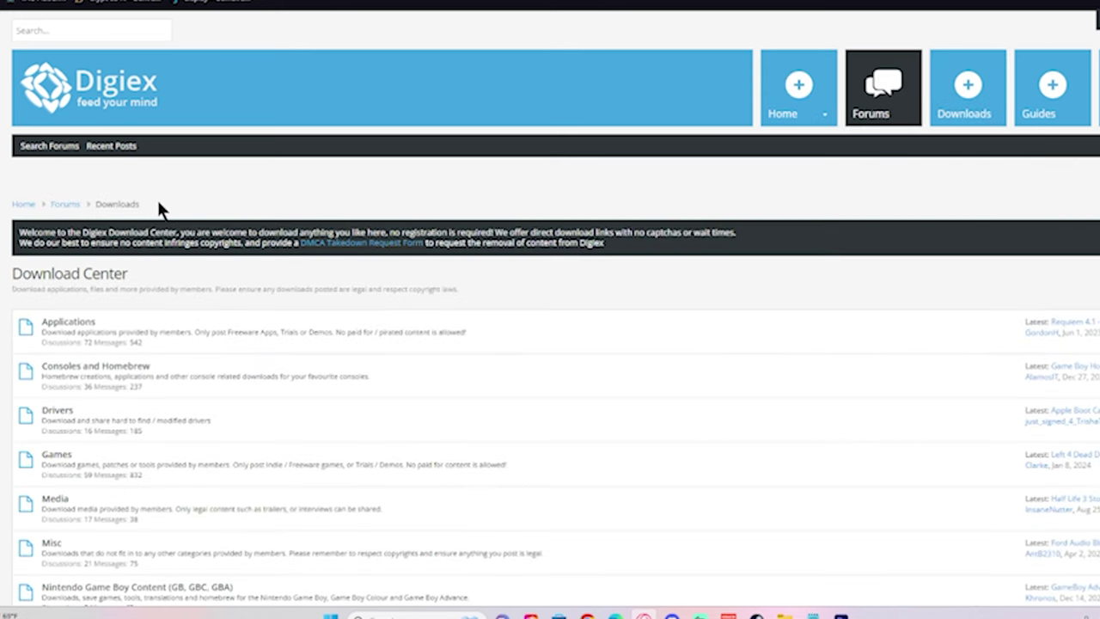
Go to Xbox Original Content's Downloadable Content forum and open the Xbox Offline Xbox Live Downloadable Content [DLC] Installers thread
scroll(133, 186, "down", 12)
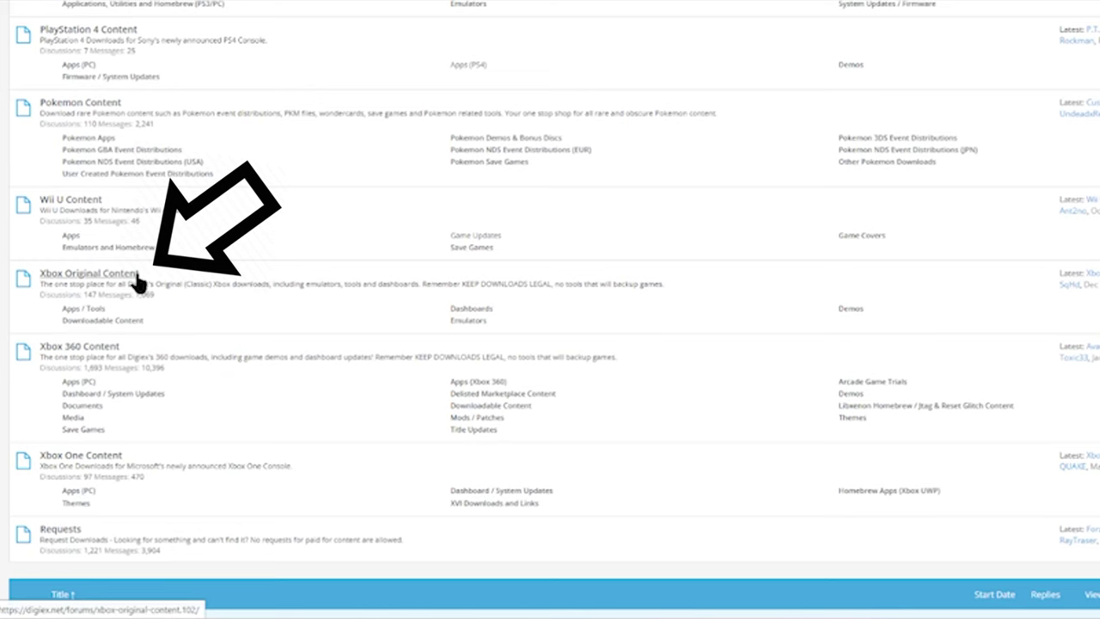
left_click(133, 273)
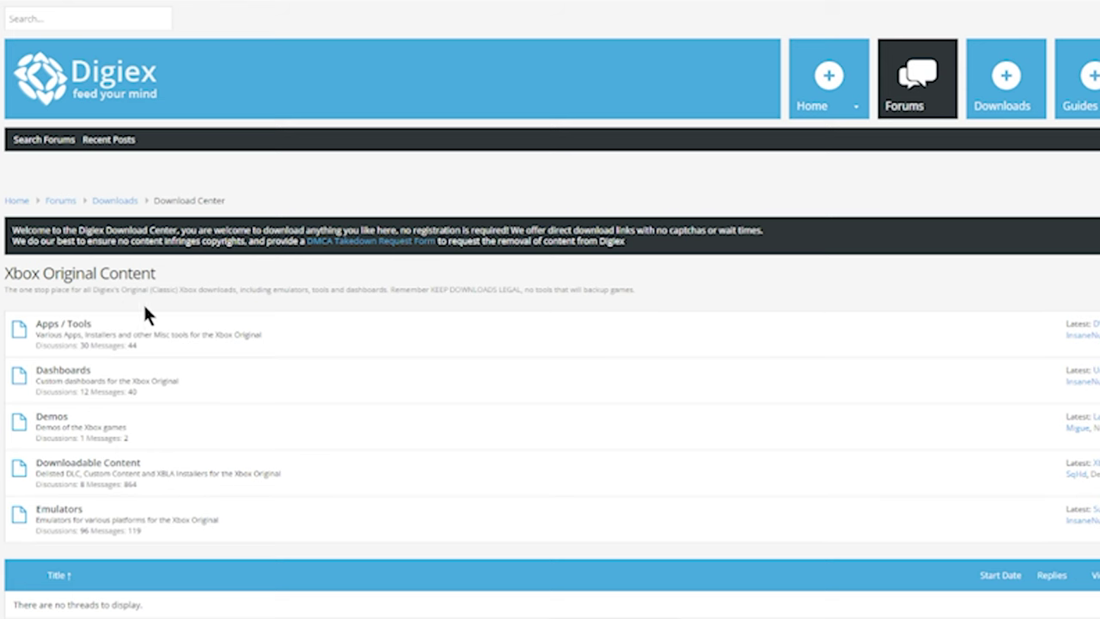
scroll(143, 302, "down", 1)
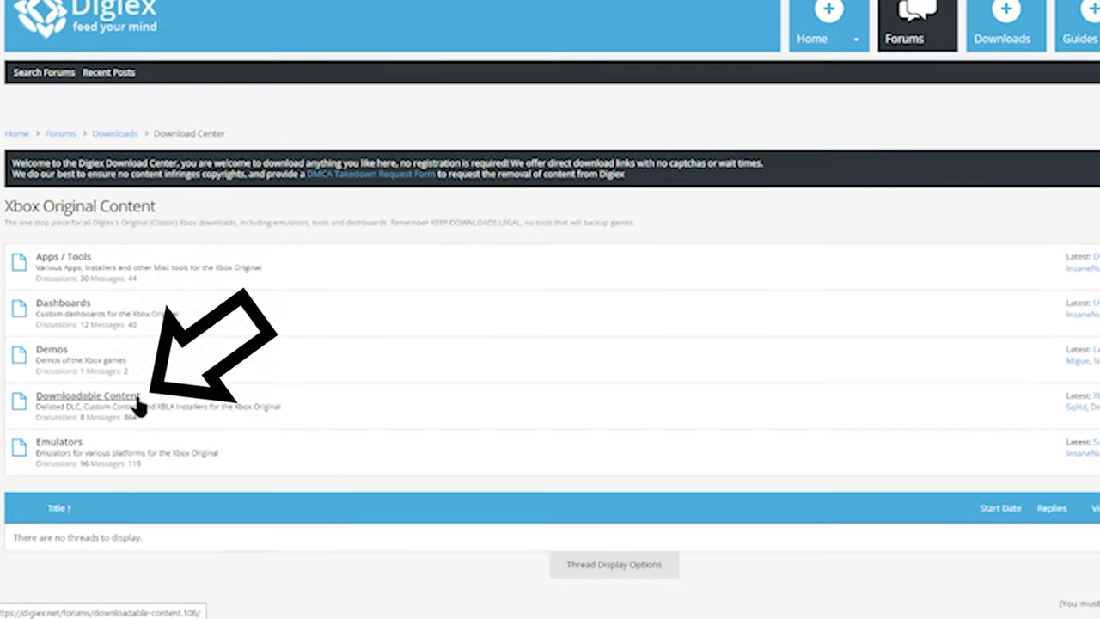
left_click(138, 404)
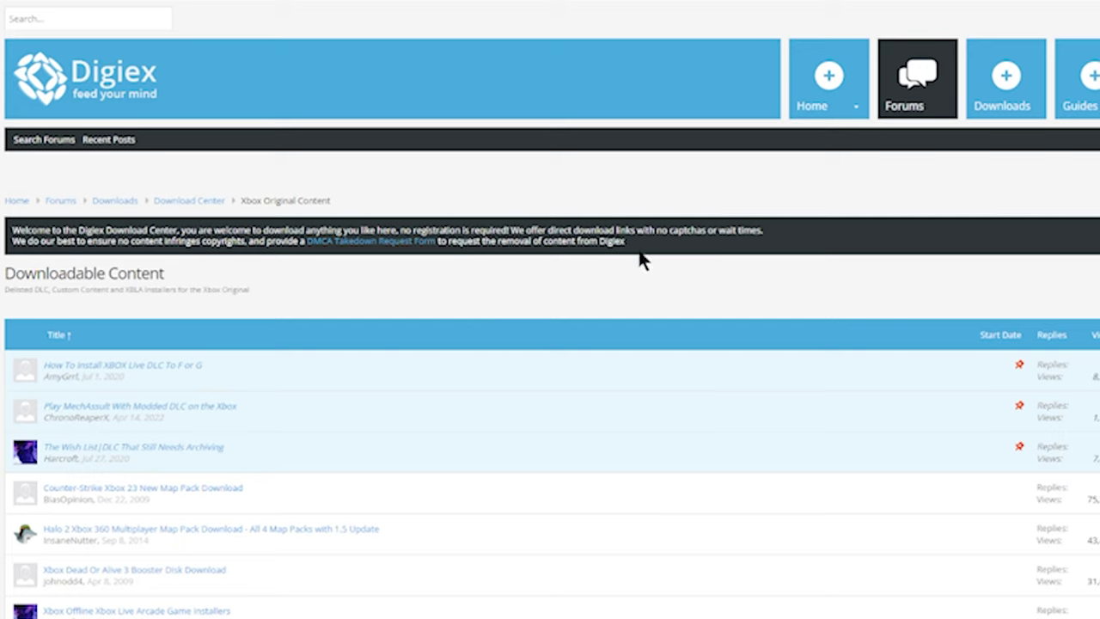
scroll(412, 267, "down", 2)
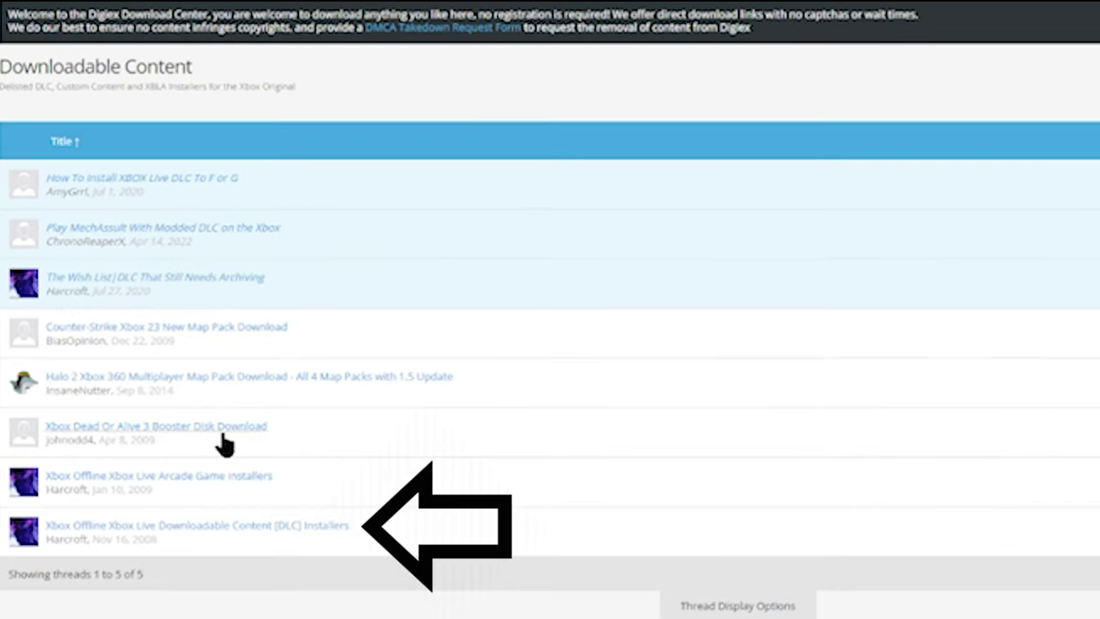
left_click(254, 532)
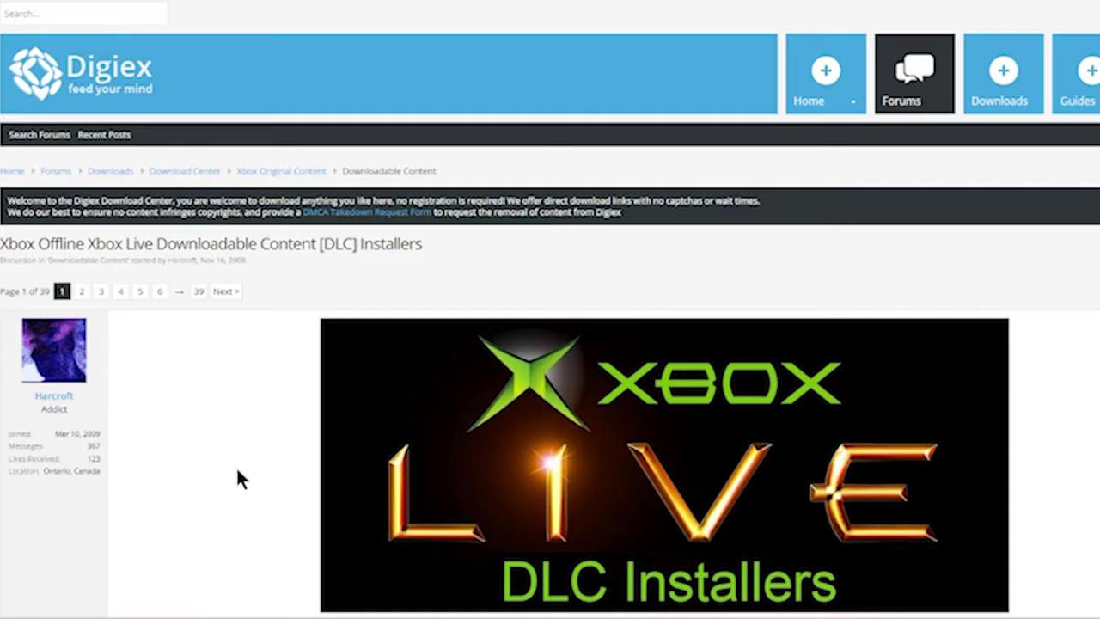
Review the thread's installation instructions and its list of downloadable content installers and title updates
scroll(601, 387, "down", 3)
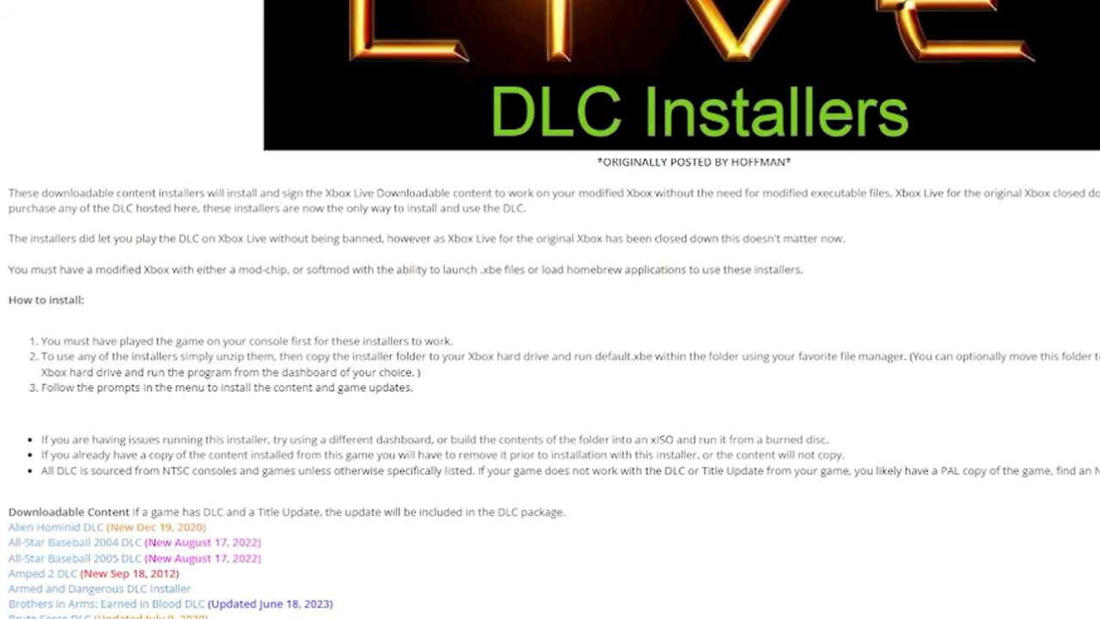
scroll(550, 310, "down", 5)
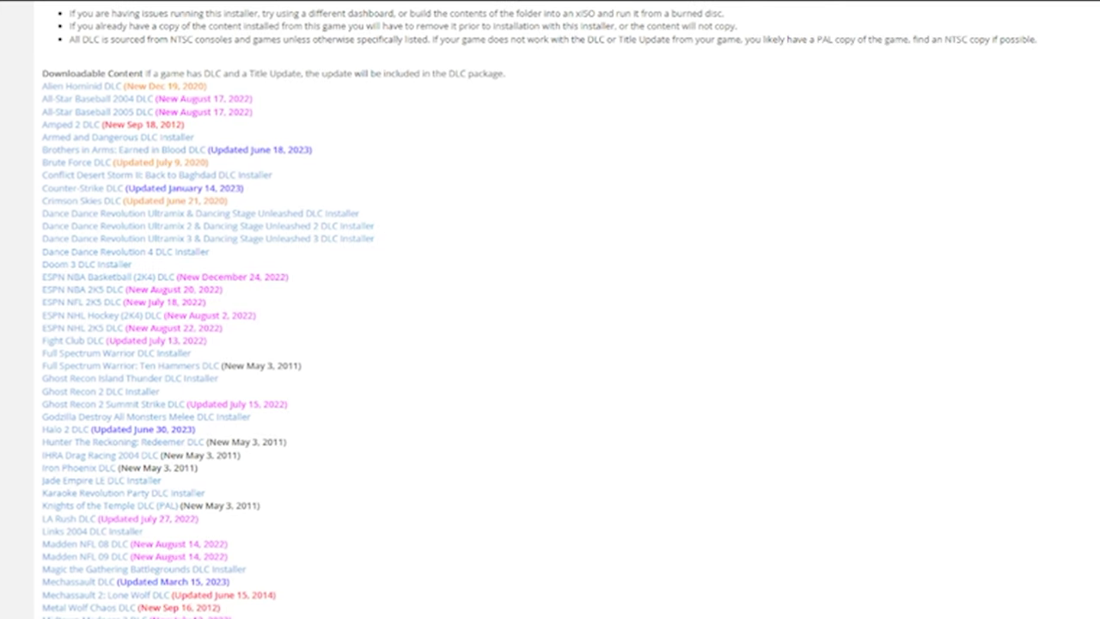
scroll(565, 347, "down", 10)
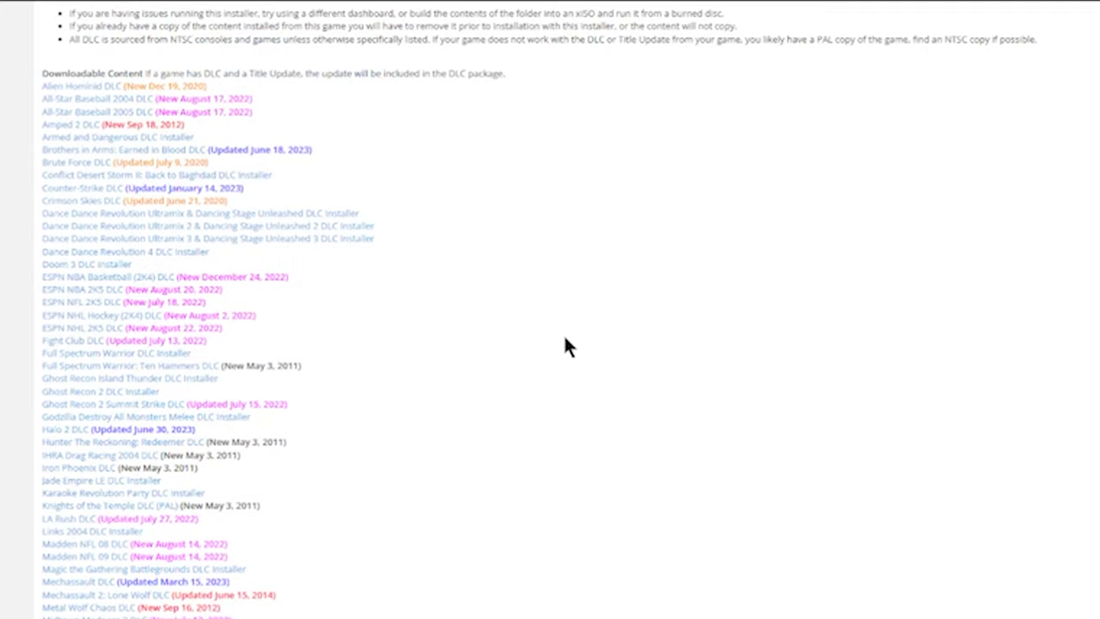
scroll(565, 337, "down", 10)
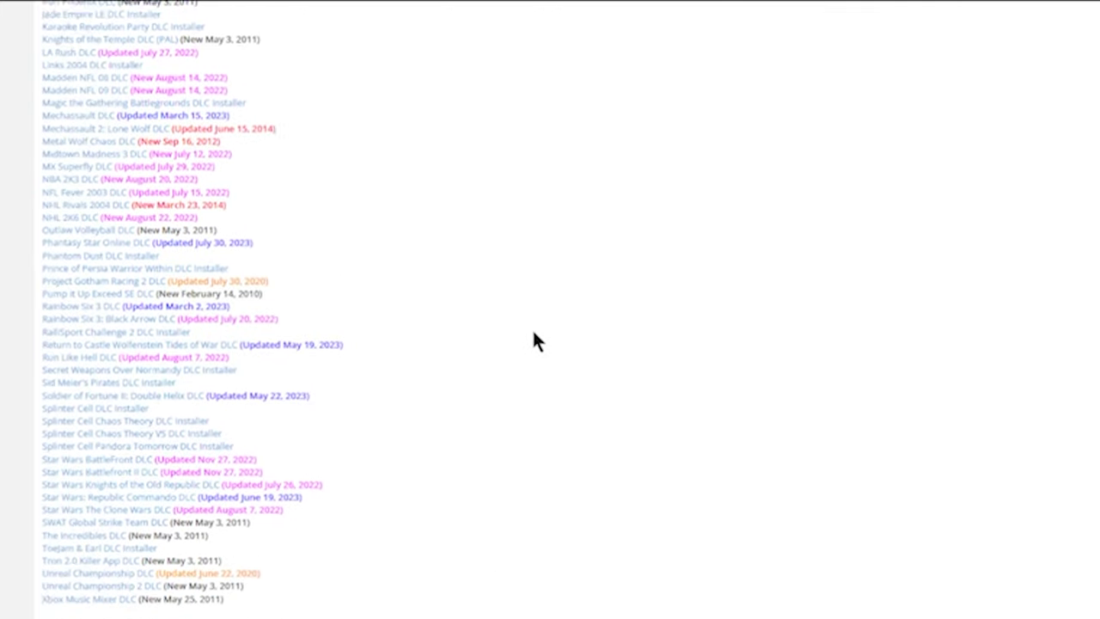
scroll(516, 337, "down", 4)
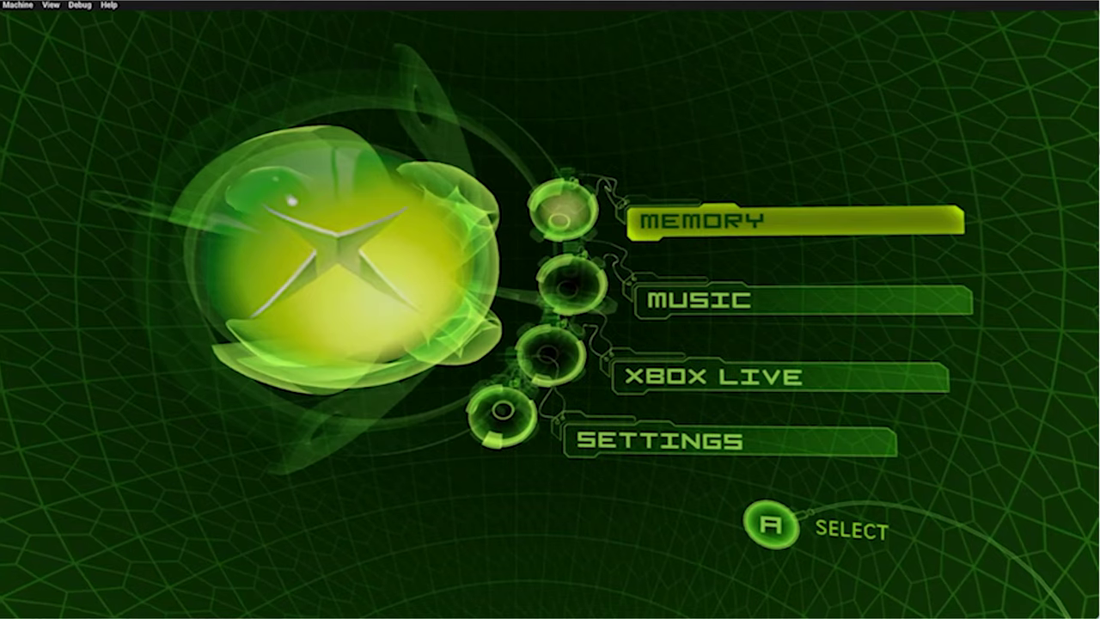
Switch to the Xbox dashboard in xemu and browse the Xbox hard disk's stored games towards Counter-Strike
key("a")
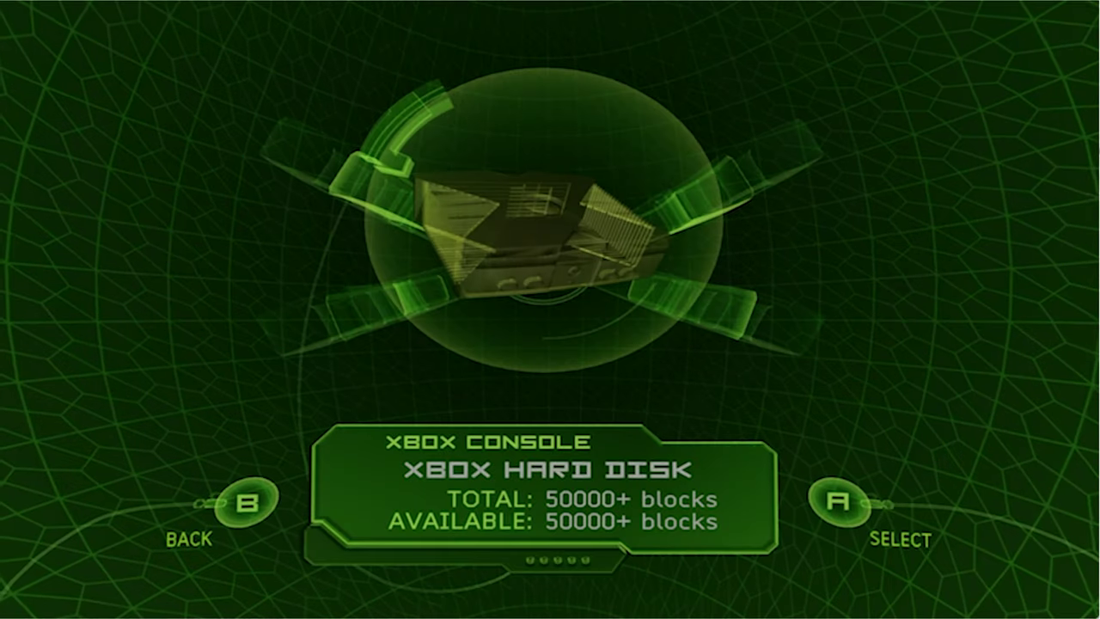
key("a")
key("Down")
key("Down")
key("Down")
key("Down")
key("Down")
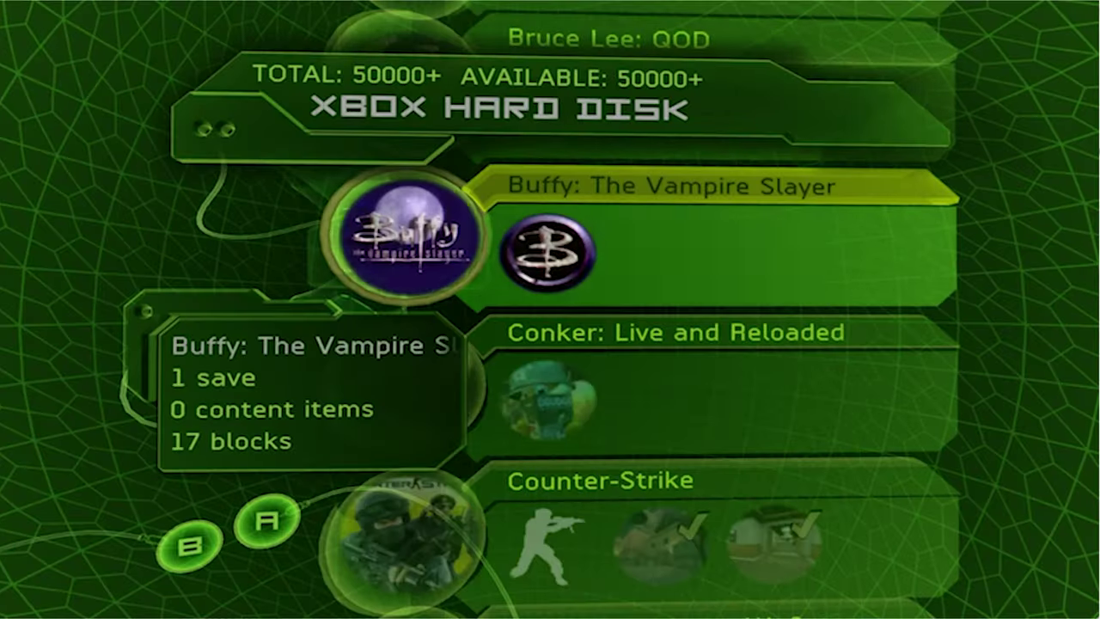
Examine Counter-Strike's saved profile and its Inferno Map and Office Map content on the hard disk
key("Right")
key("Right")
key("Left")
key("Left")
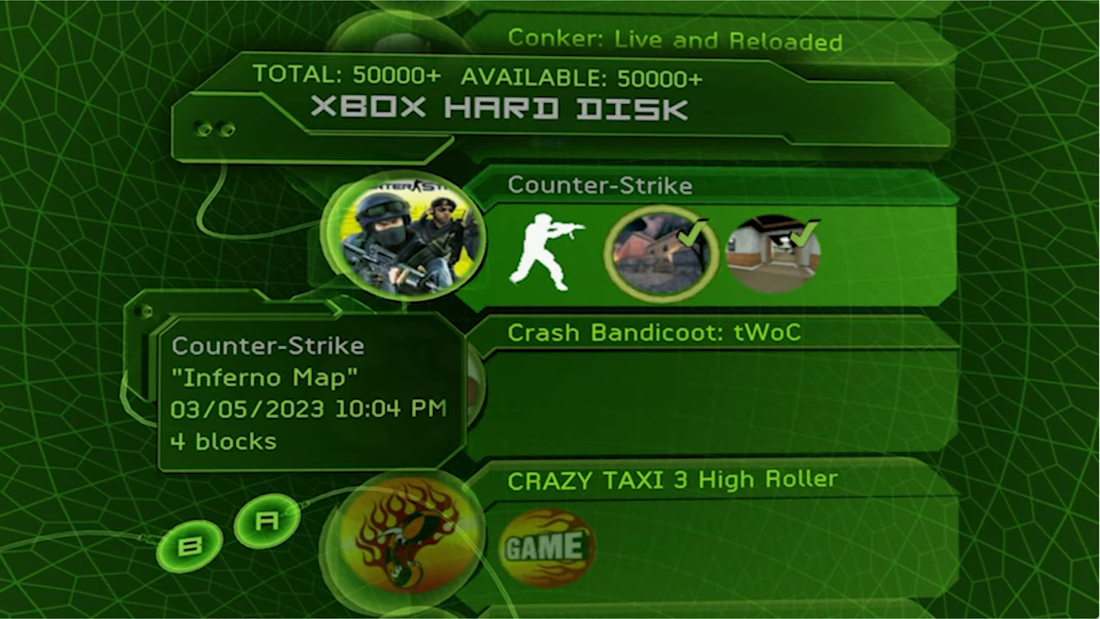
key("Right")
key("Right")
key("Left")
key("Left")
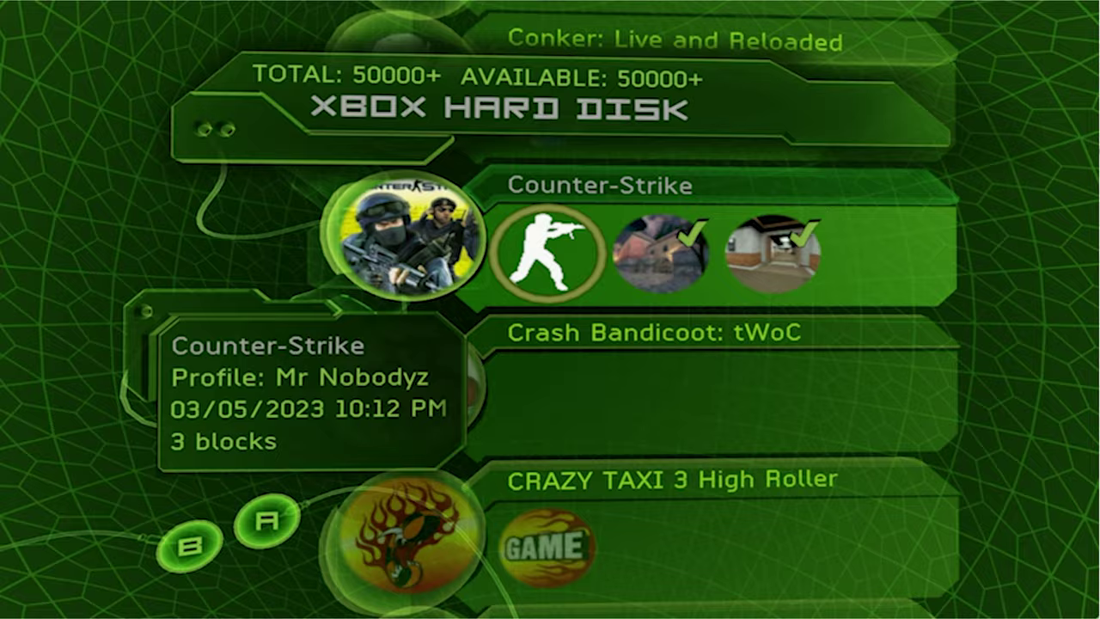
Delete Counter-Strike's Inferno Map and Office Map content items from the Xbox hard disk
key("Right")
key("a")
key("a")
key("Left")
key("a")
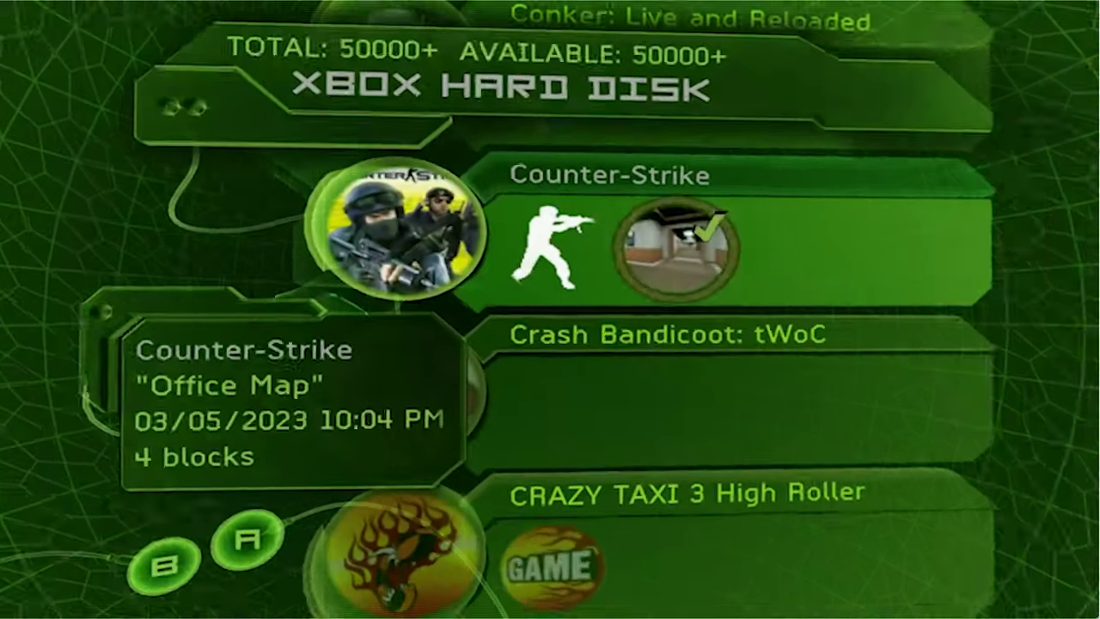
key("a")
key("a")
key("Left")
key("a")
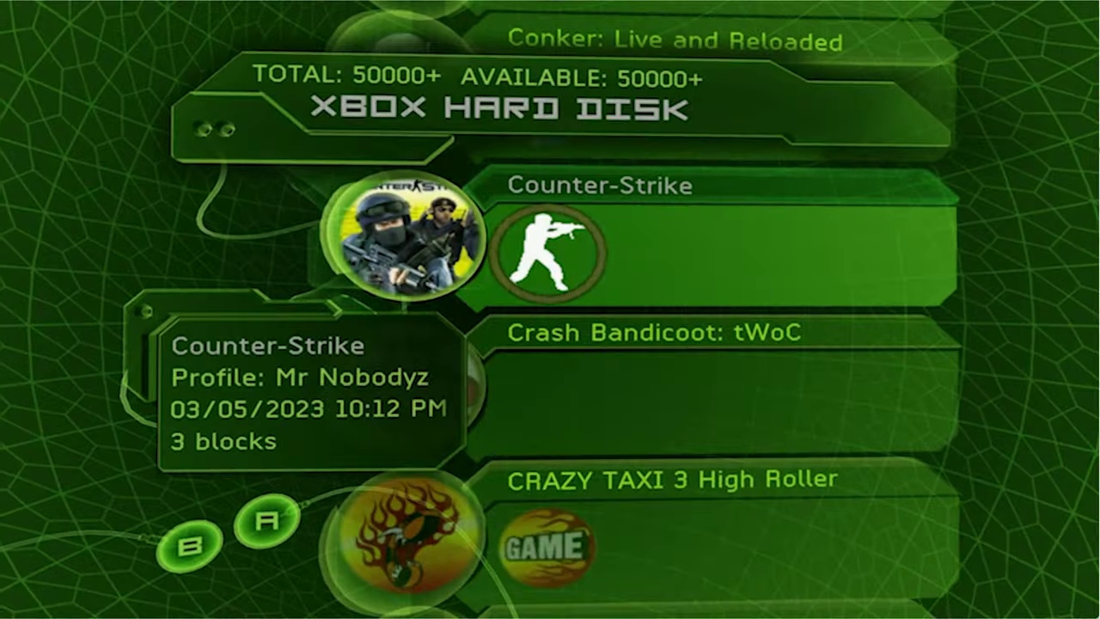
Delete the saved Counter-Strike player profile from the Xbox hard disk
key("a")
key("a")
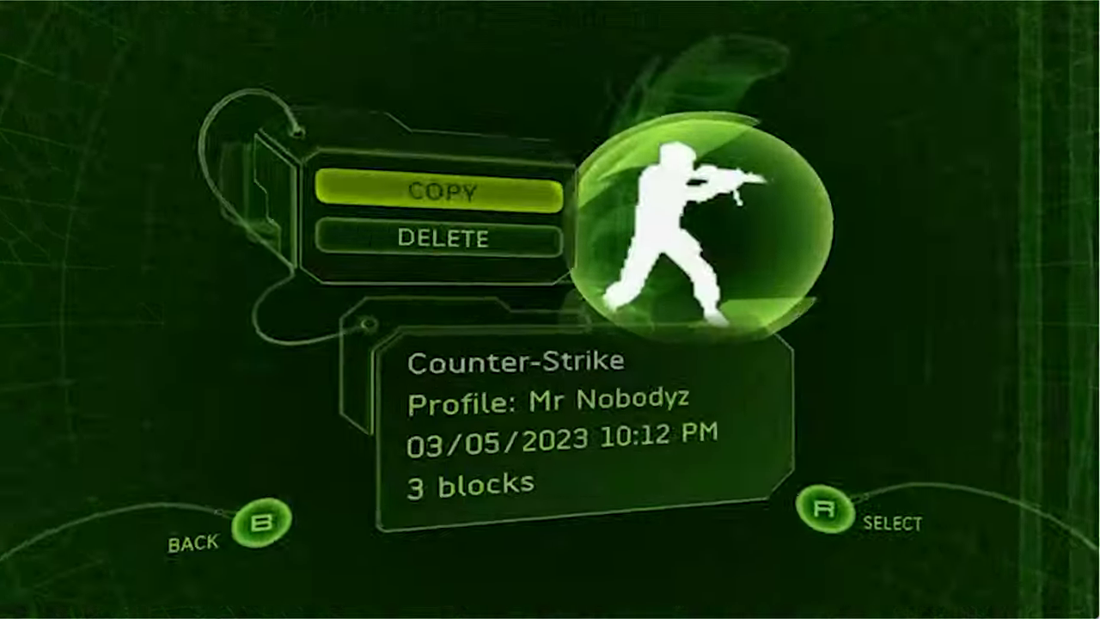
key("Down")
key("a")
key("Left")
key("a")
Delete the remaining Counter-Strike game entry from the Xbox hard disk and leave the storage list
key("a")
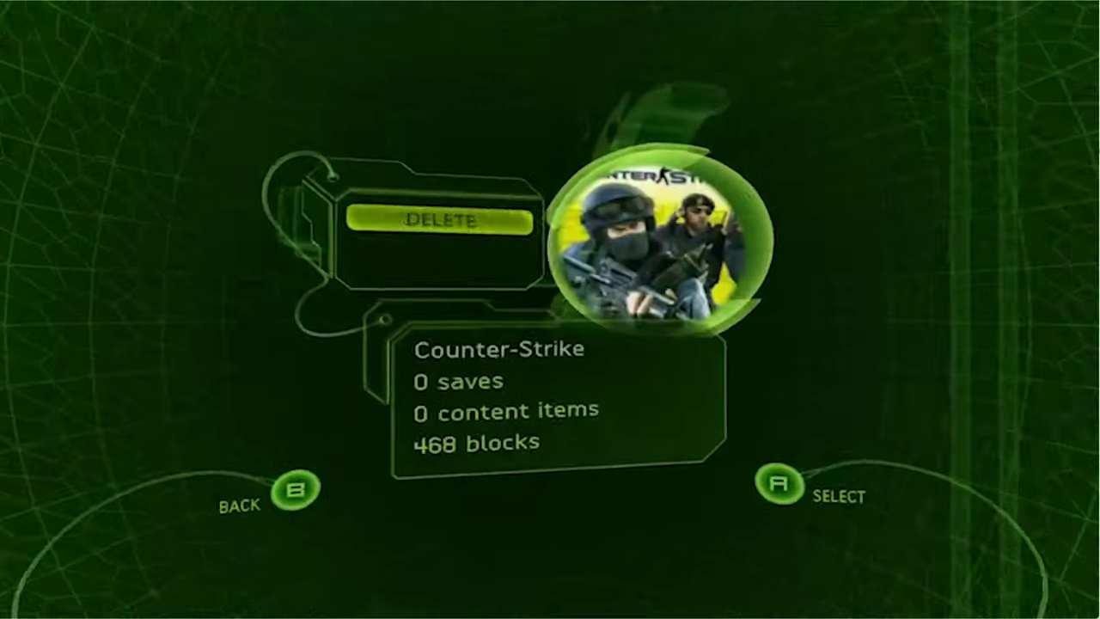
key("a")
key("Left")
key("a")
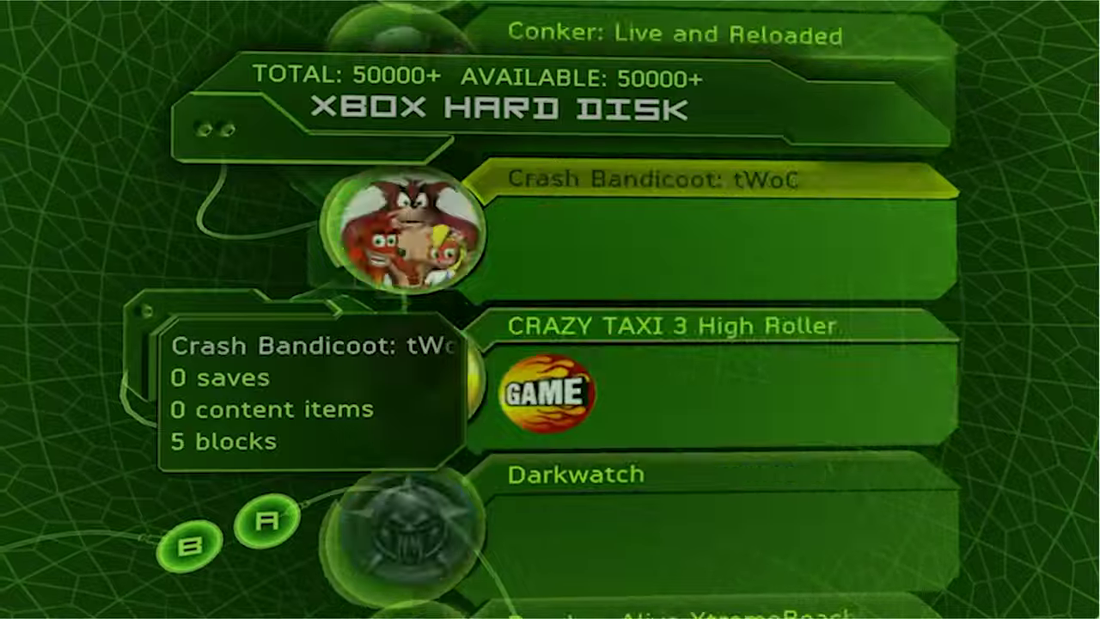
key("b")
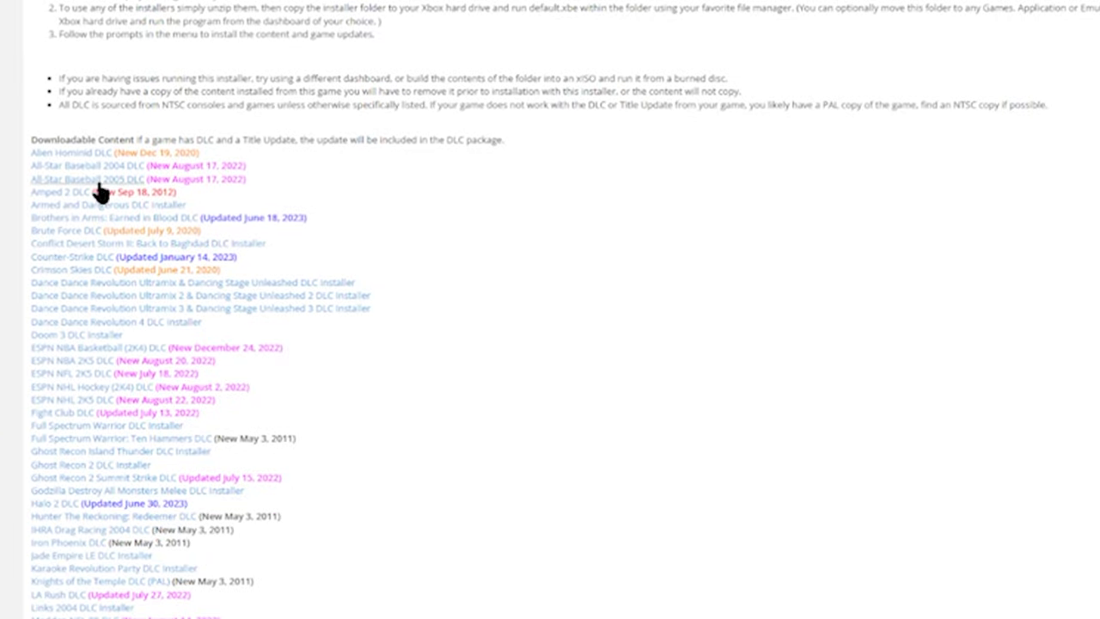
Download the Counter-Strike DLC installer from the Digiex thread and place the archive in the Xbox Title update DLC\DLC folder
scroll(166, 326, "down", 1)
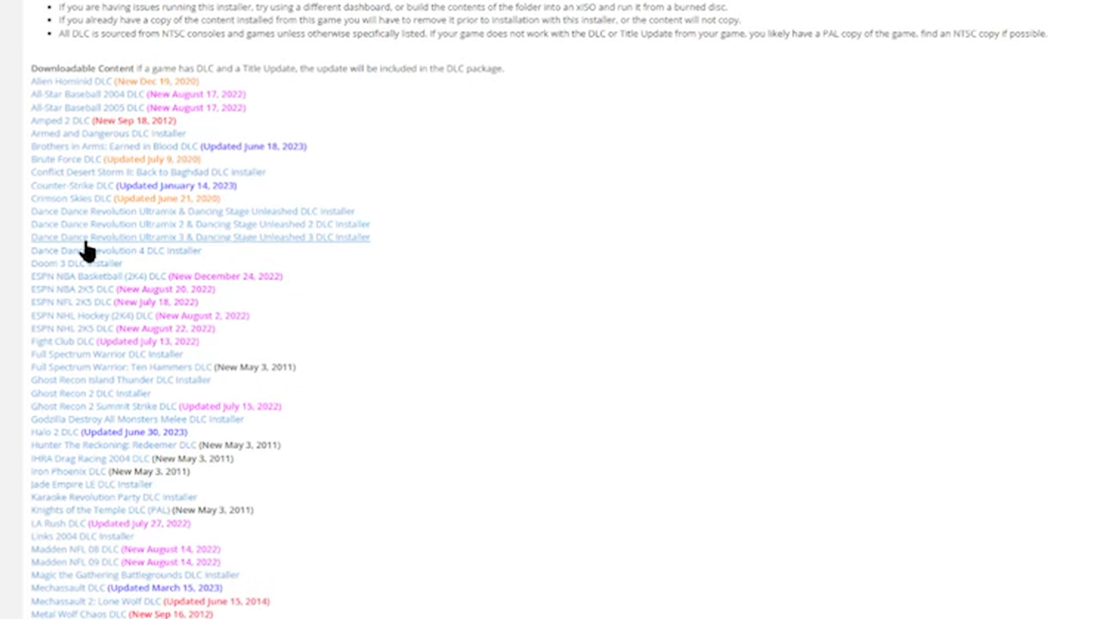
left_click(68, 190)
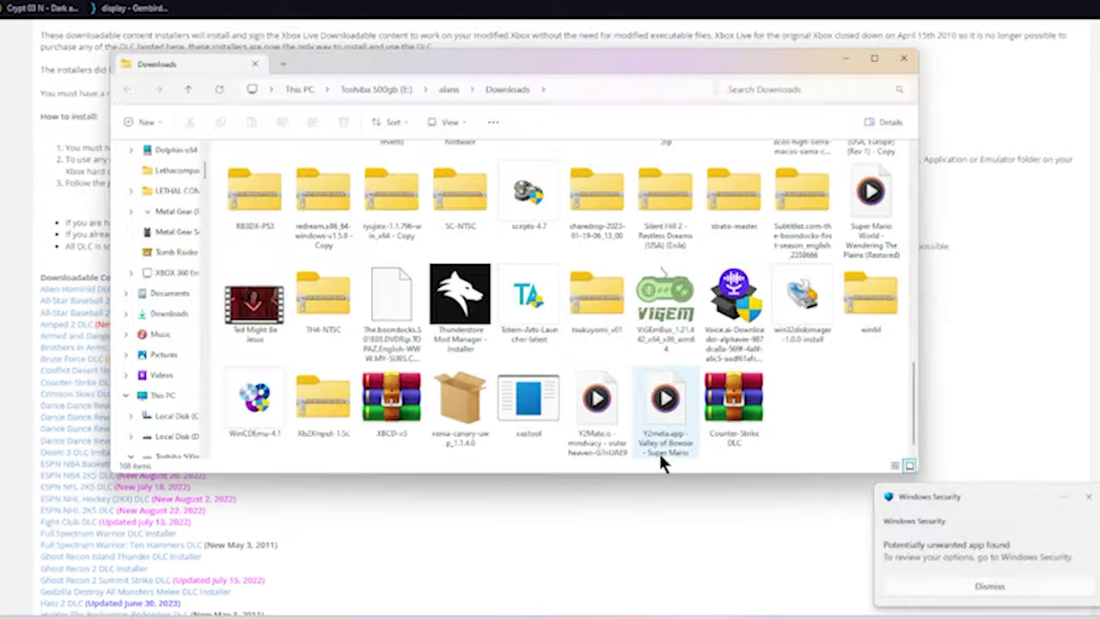
left_click(733, 421)
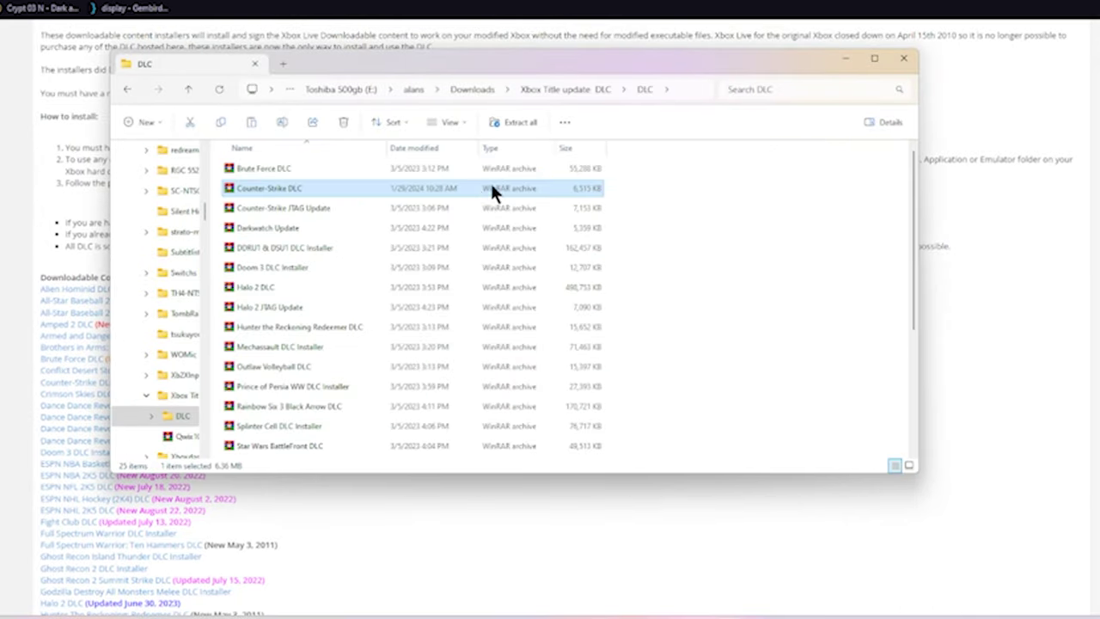
Review the archives in the DLC folder, including Counter-Strike DLC and Counter-Strike JTAG Update, and close the folder
scroll(768, 247, "down", 5)
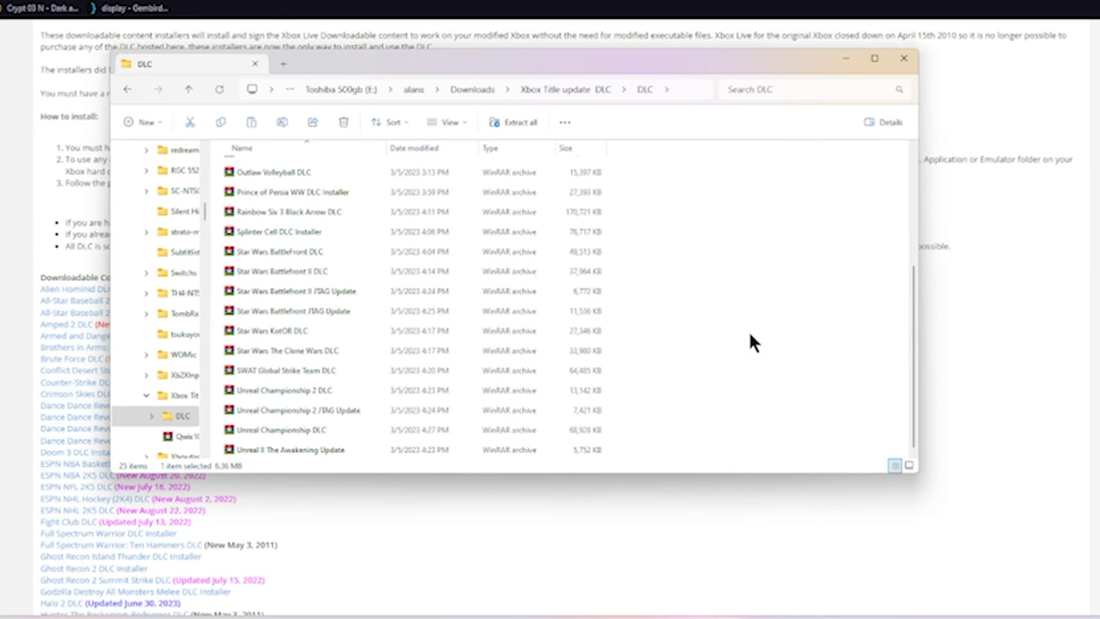
scroll(749, 342, "up", 5)
left_click(75, 188)
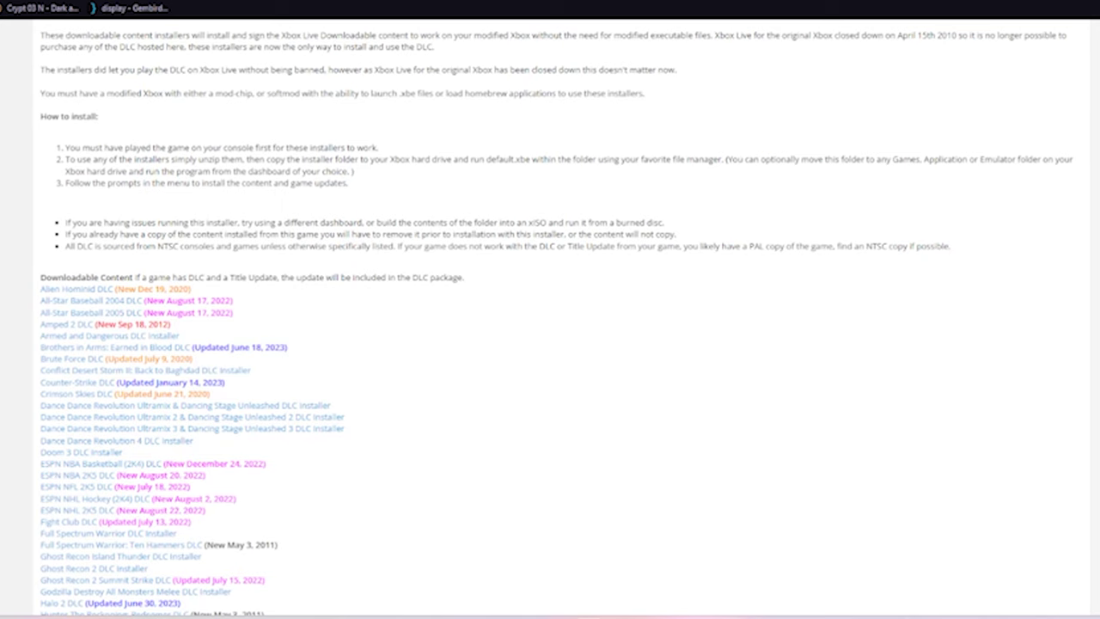
left_click(705, 609)
left_click(282, 188)
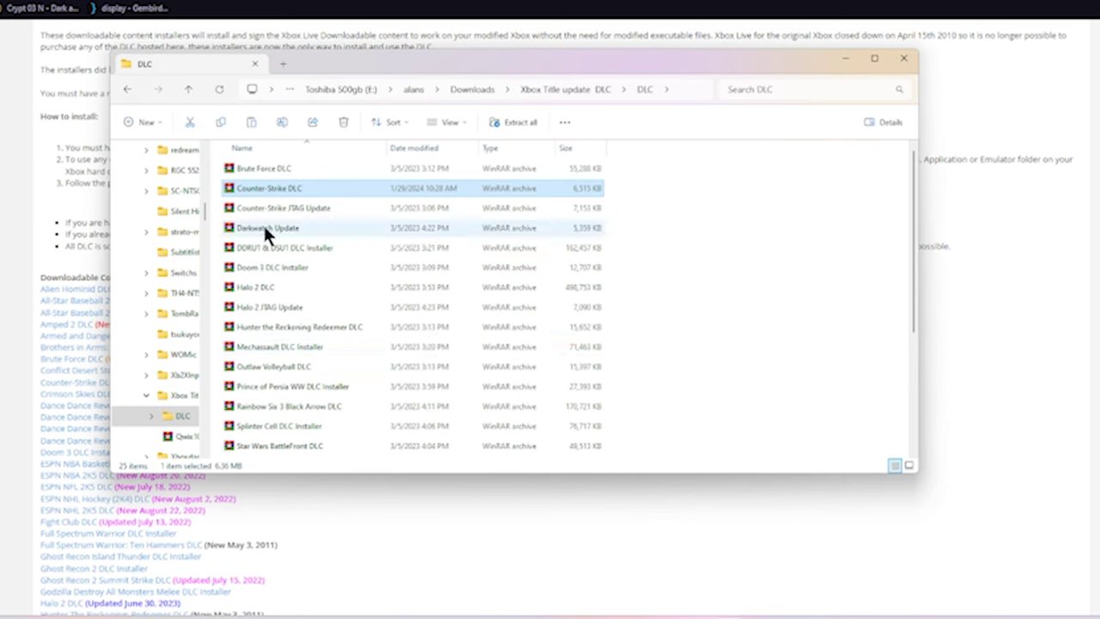
left_click(289, 209)
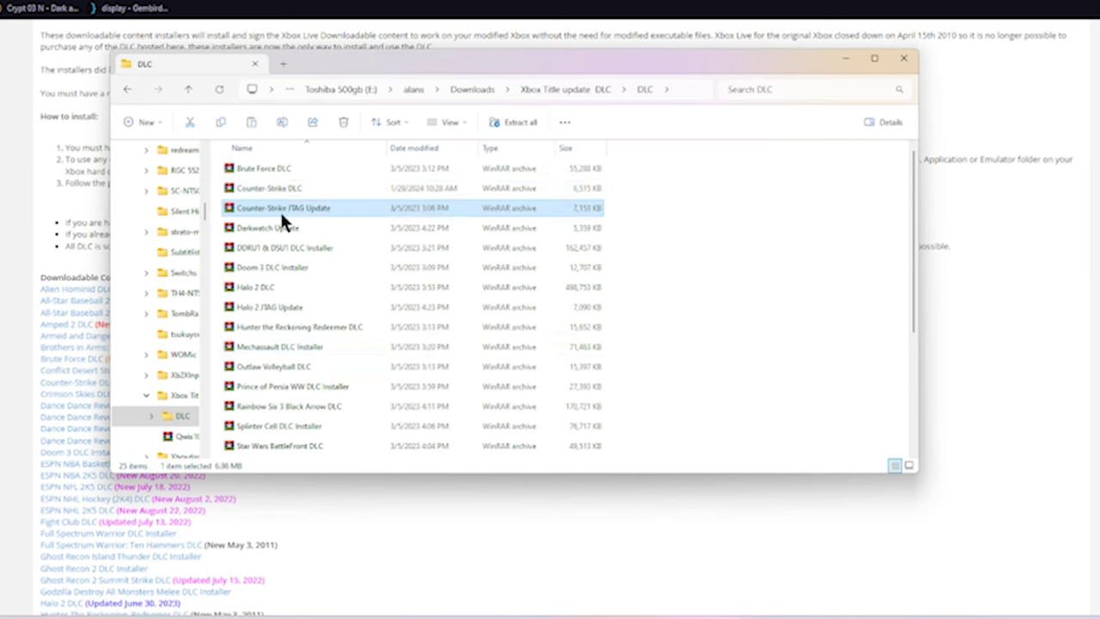
left_click(306, 191)
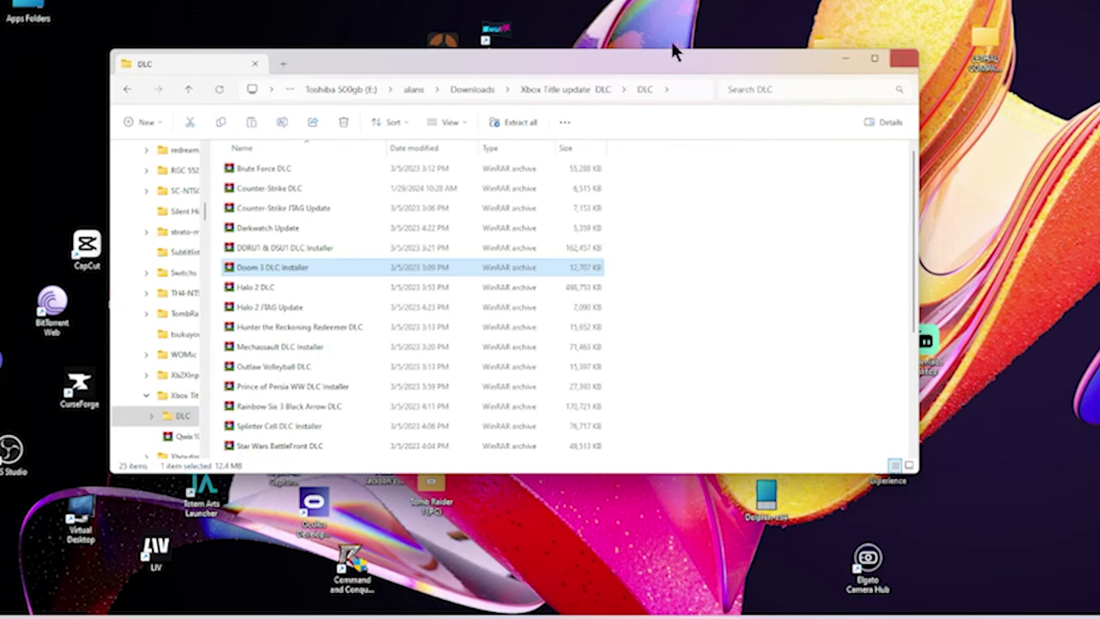
left_click(904, 57)
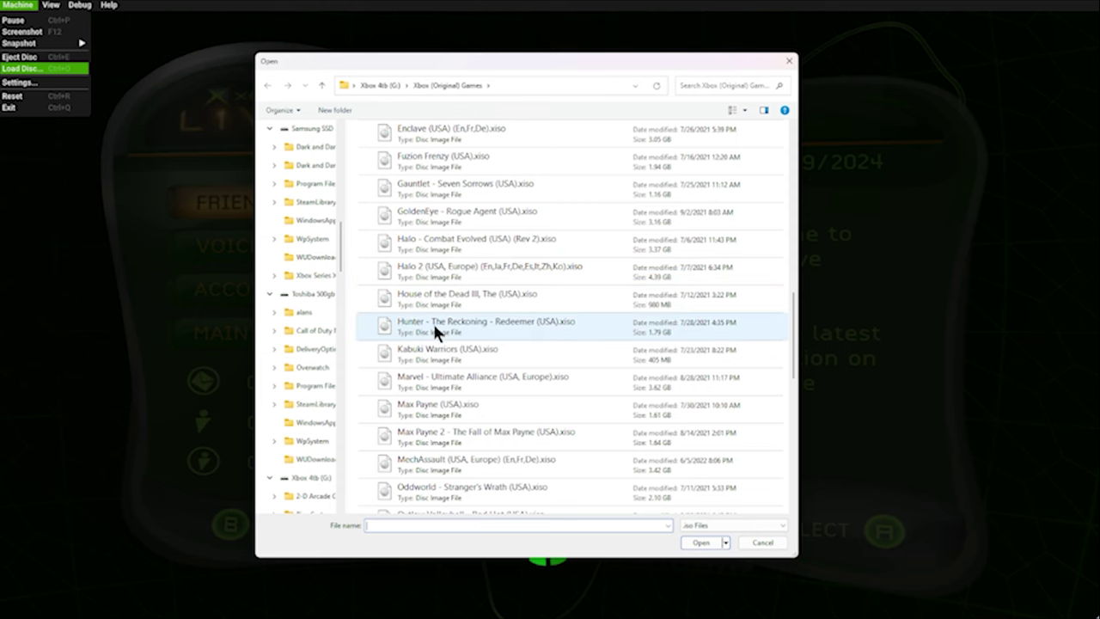
Load the Hunter - The Reckoning - Redeemer (USA).xiso disc image and start the game for the first player
left_click(433, 326)
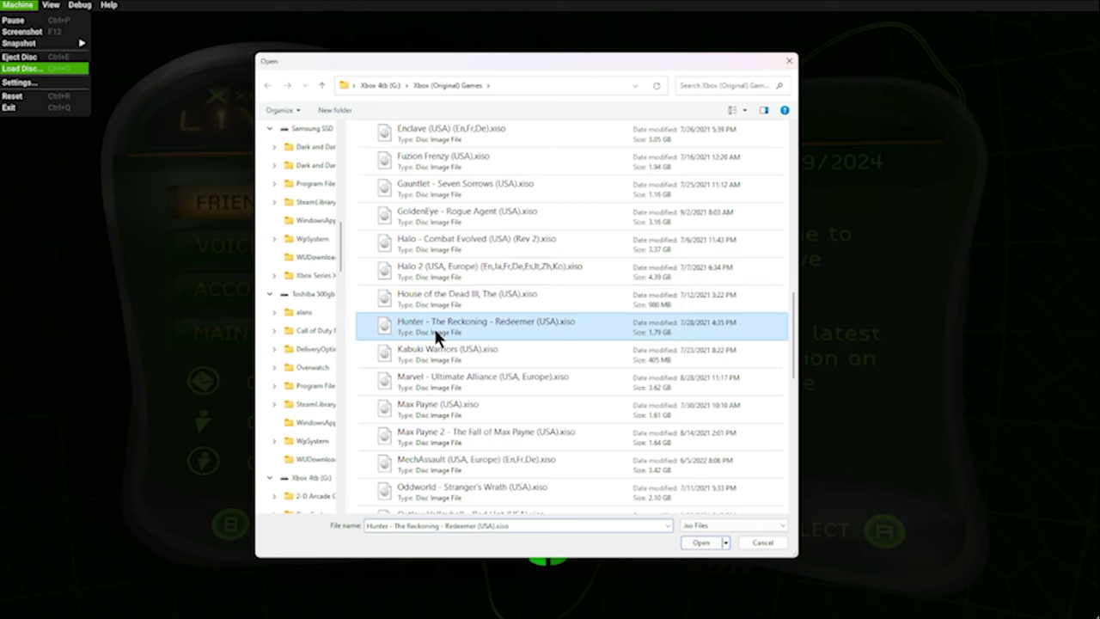
left_click(708, 545)
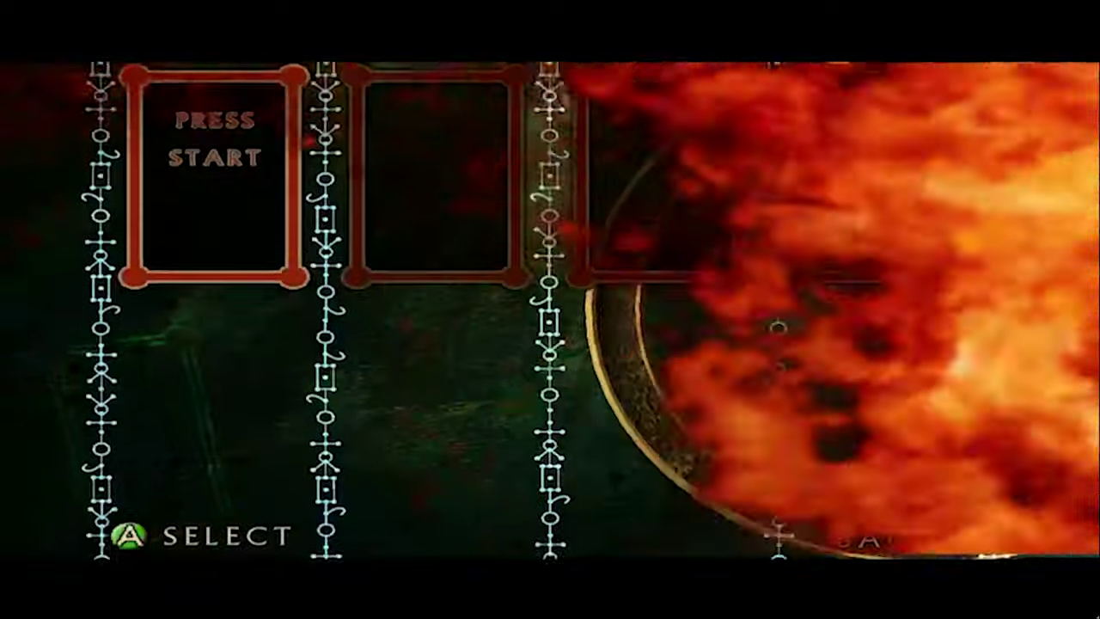
key("Return")
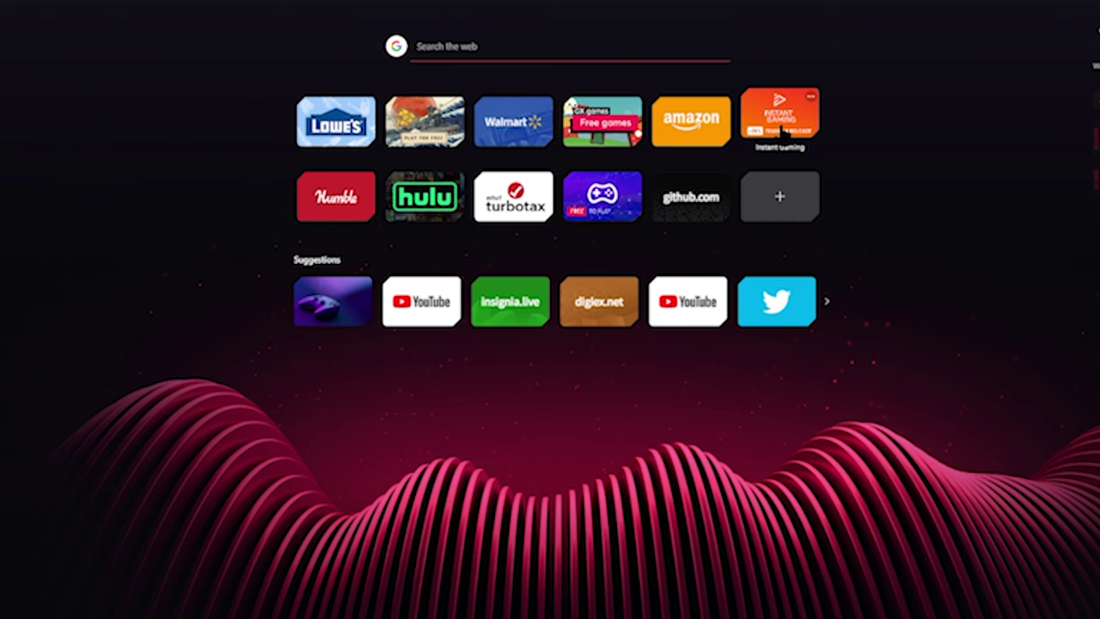
Switch to the web browser, search for "team avalaunch qwix" and open Team Avalaunch's Qwix page
type("tea")
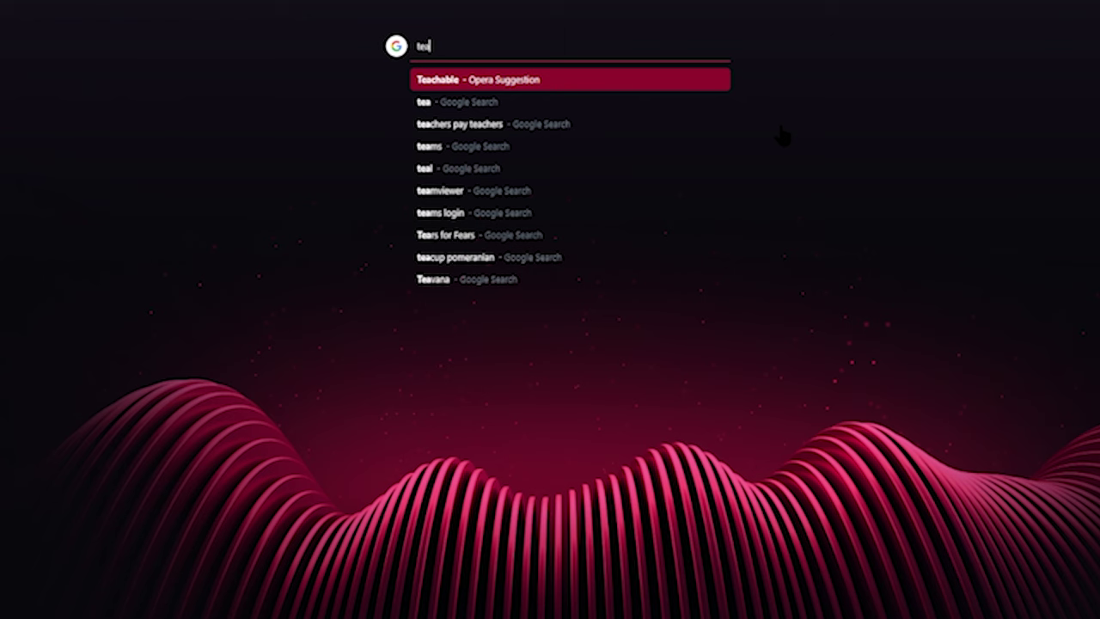
type("mava")
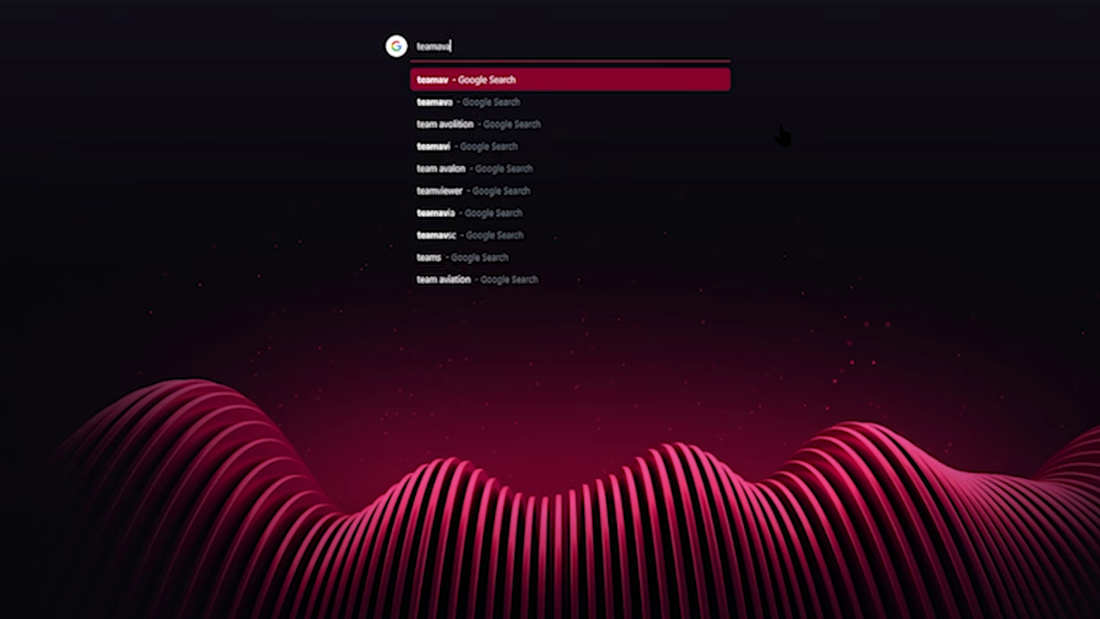
type("launch qwi")
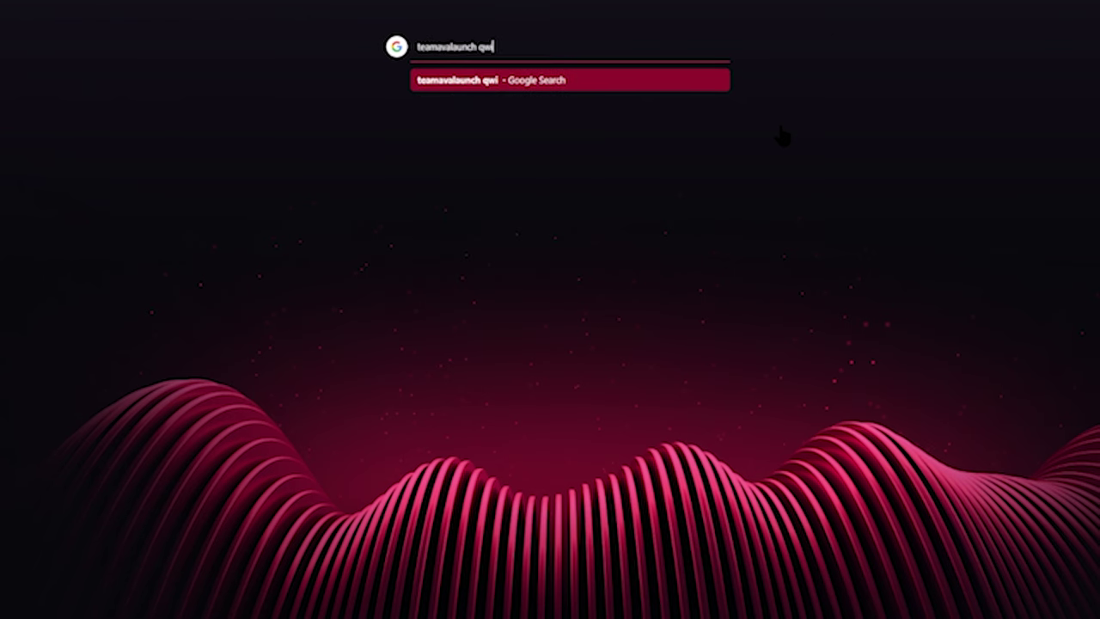
type("x")
key("Return")
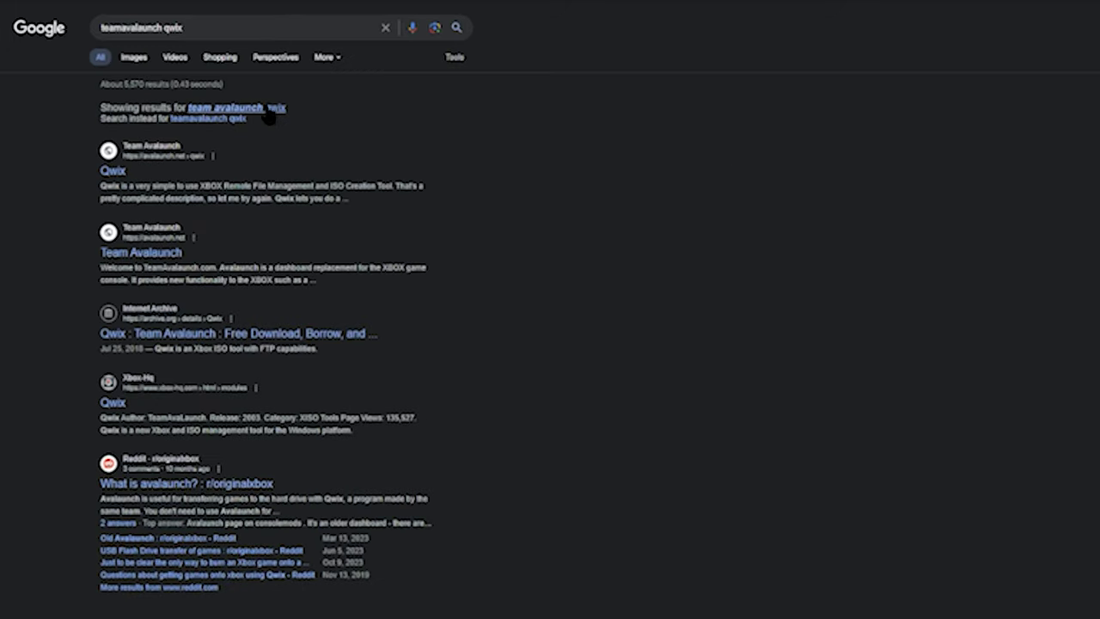
left_click(269, 109)
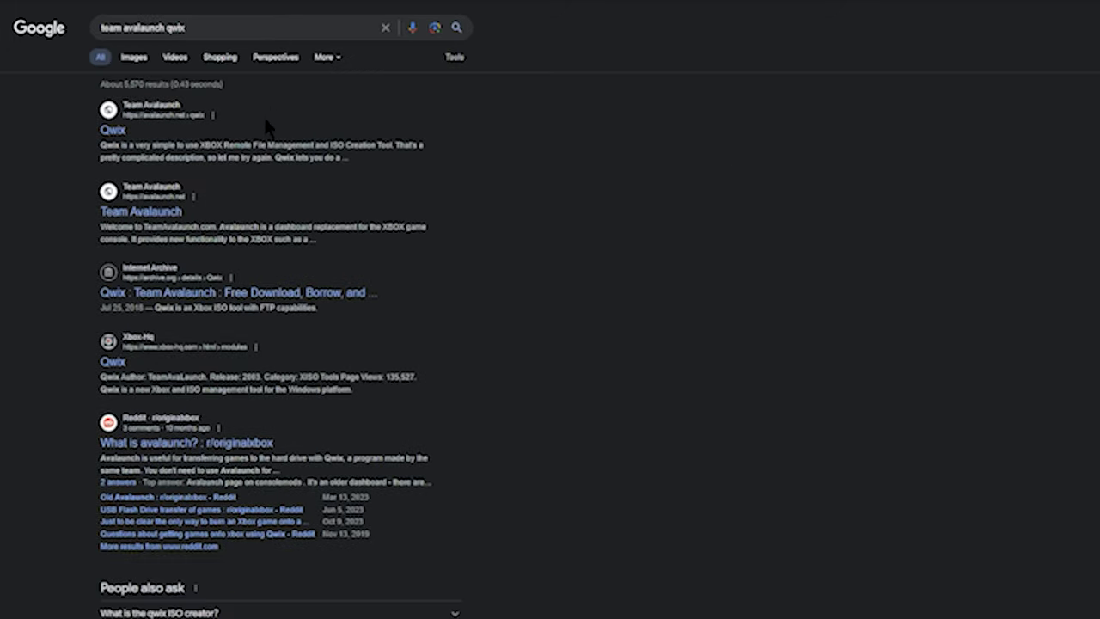
left_click(119, 131)
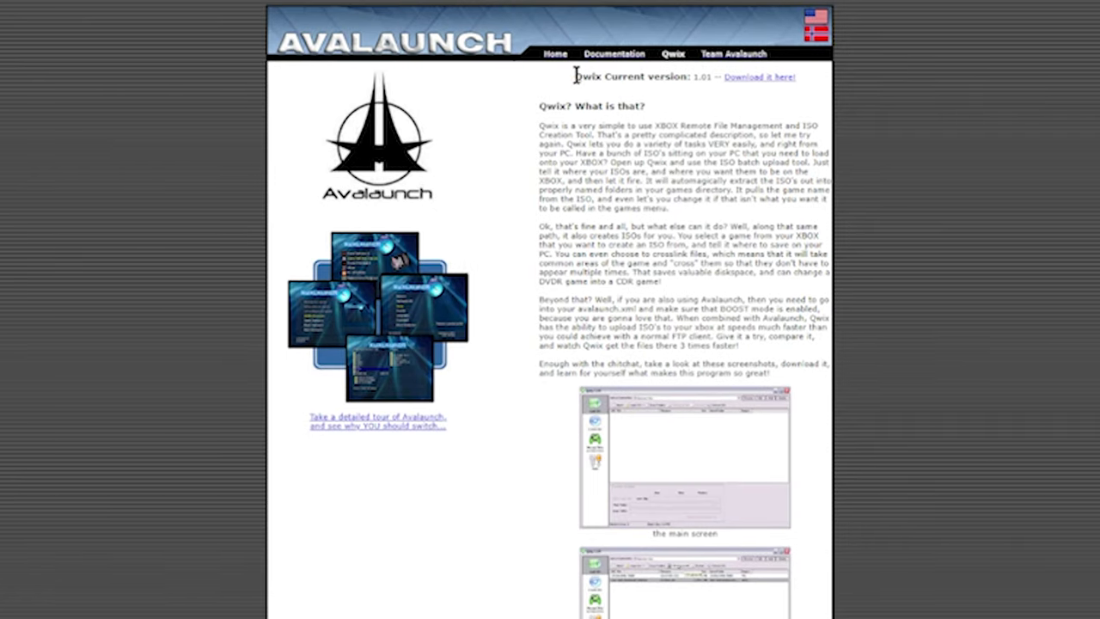
Download Qwix 1.01 from the Avalaunch page and highlight the opening lines of its description
left_click_drag(576, 75, 817, 351)
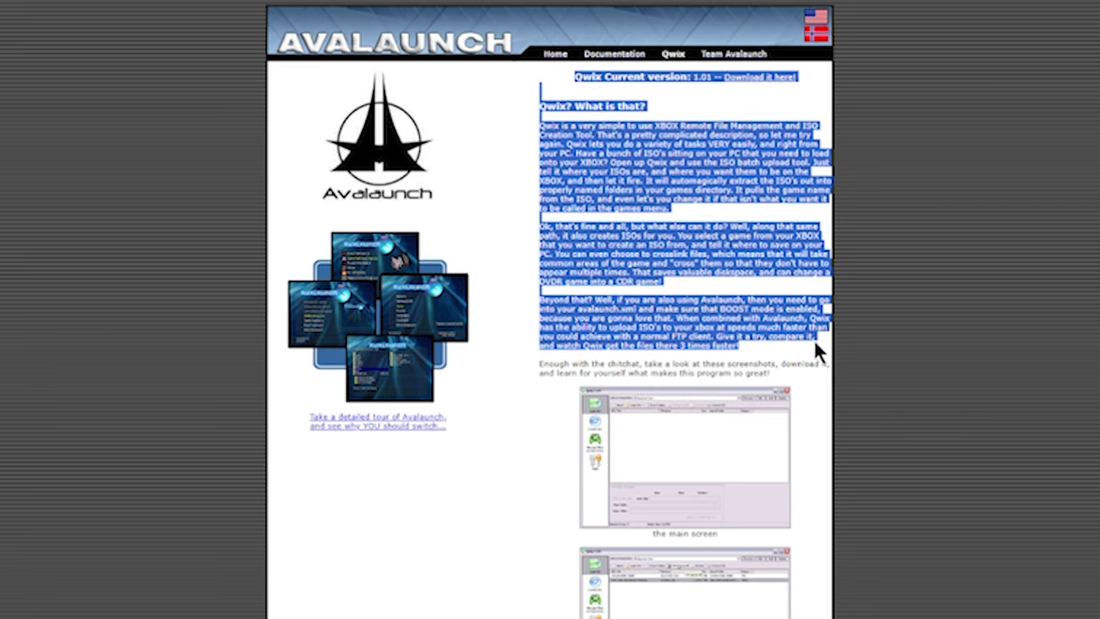
left_click(744, 86)
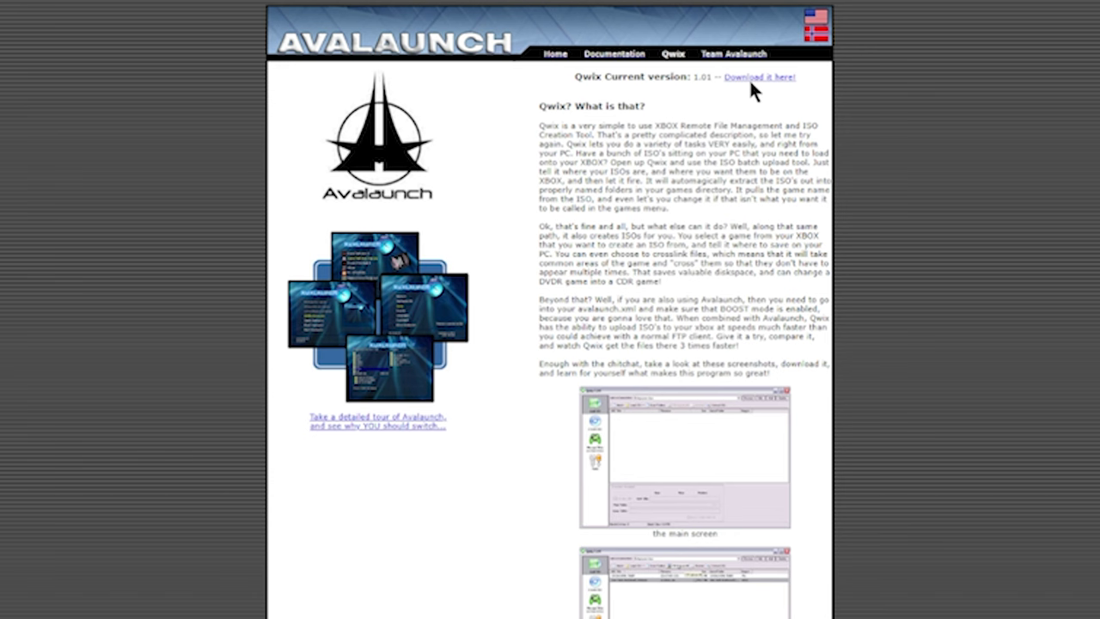
left_click(756, 77)
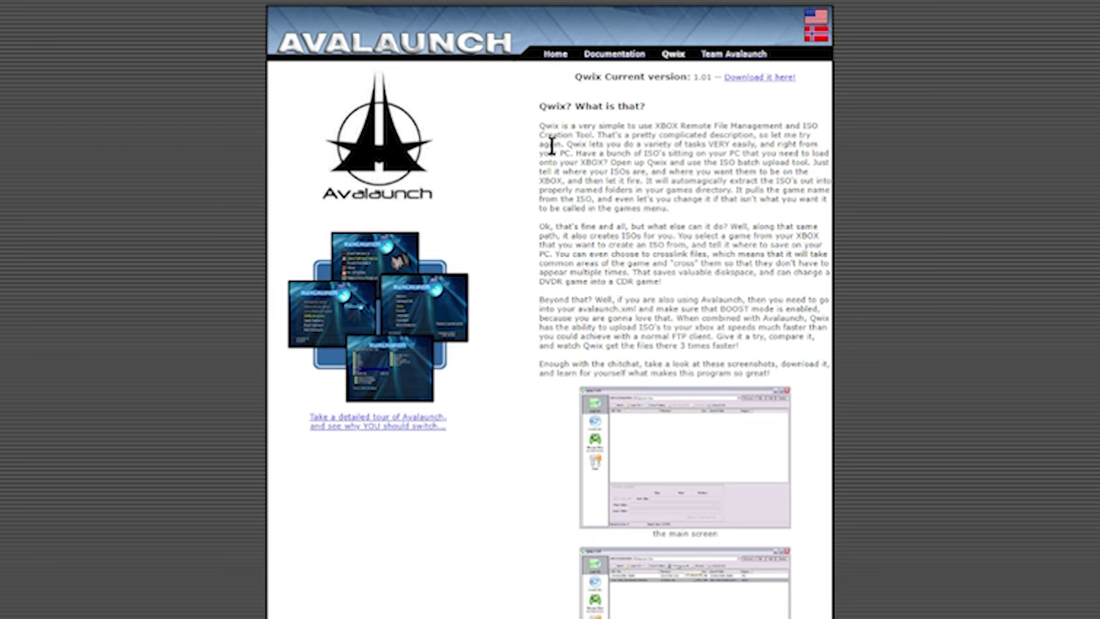
left_click_drag(539, 126, 609, 155)
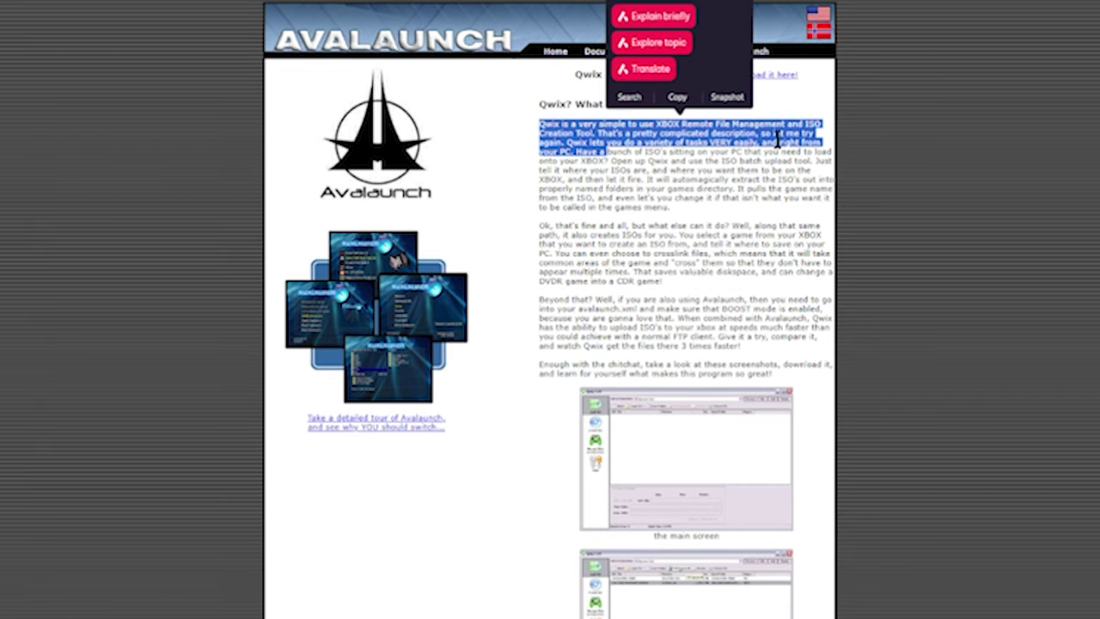
left_click(598, 221)
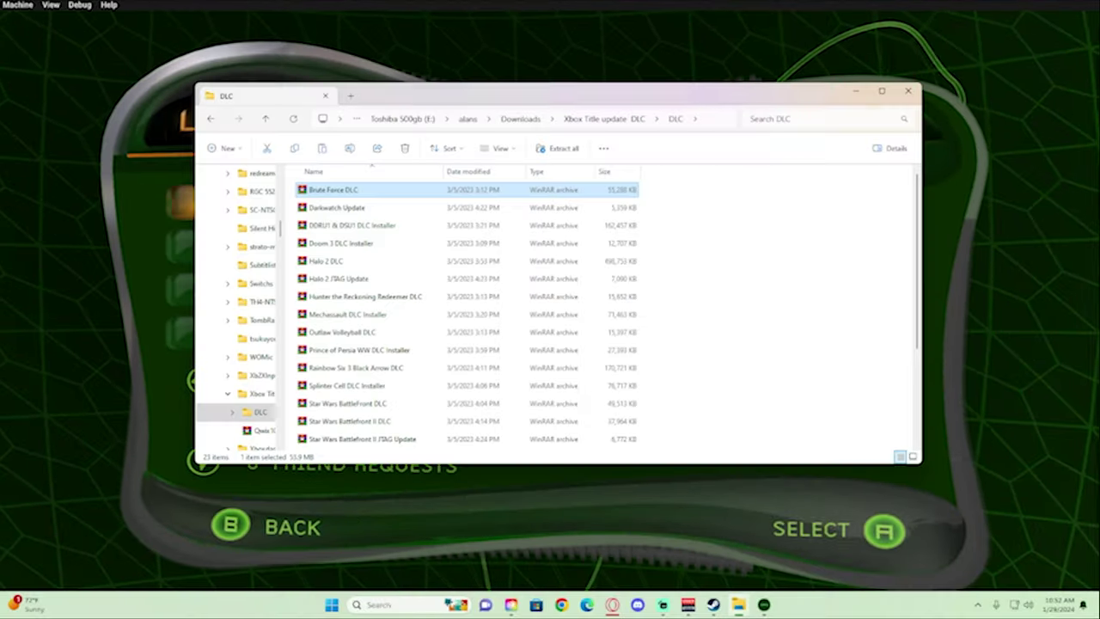
Launch Qwix from the Xbox Title update DLC folder and dismiss its startup notice
key("alt+Up")
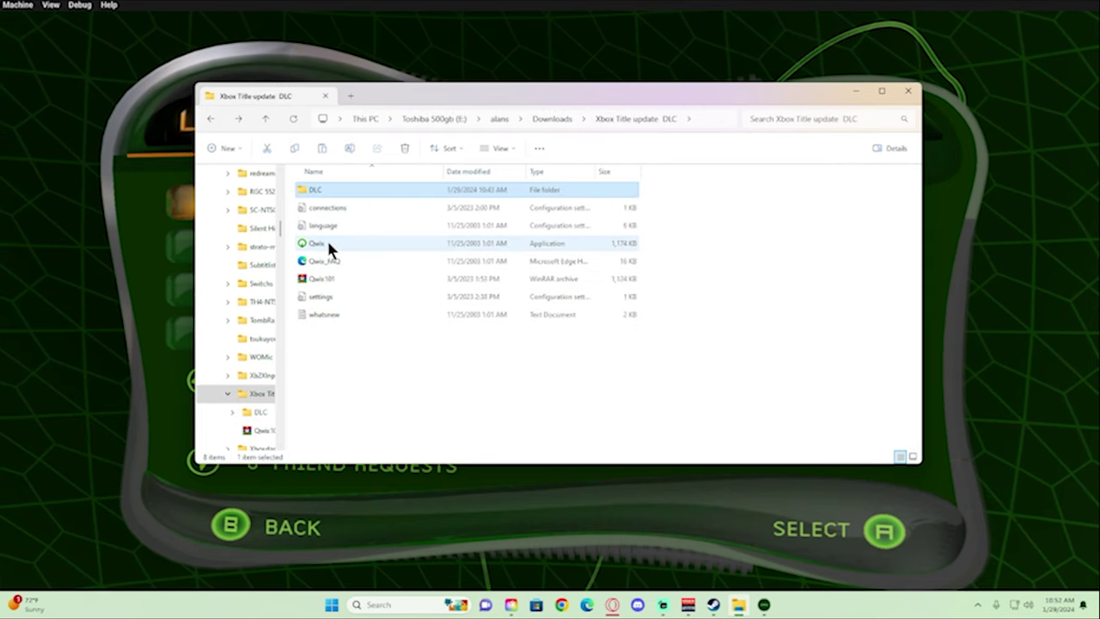
left_click(329, 246)
double_click(329, 245)
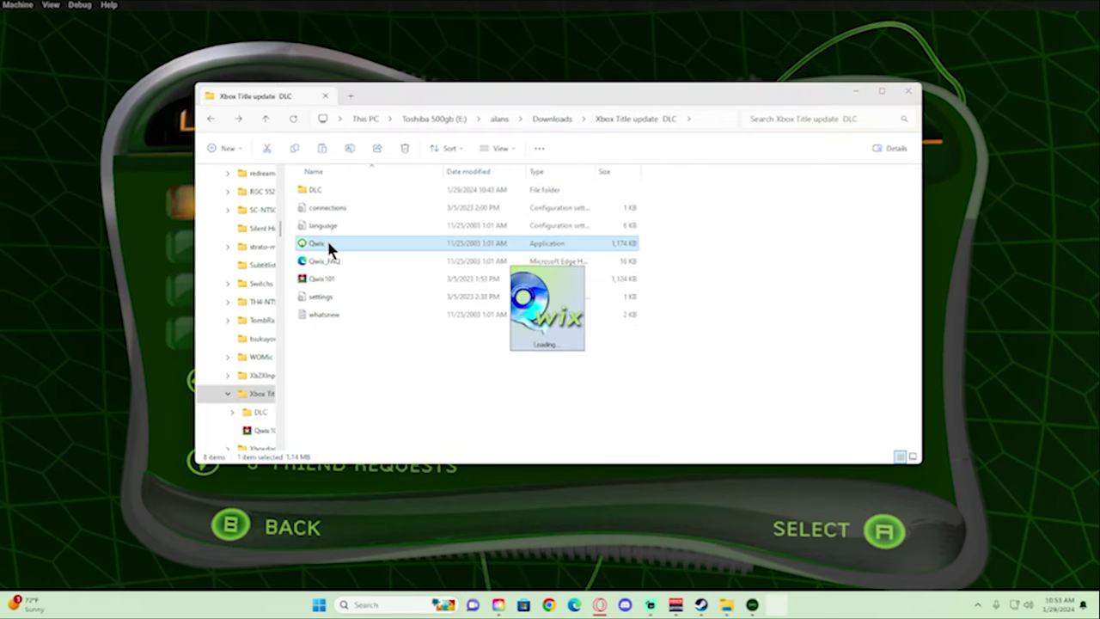
left_click(542, 335)
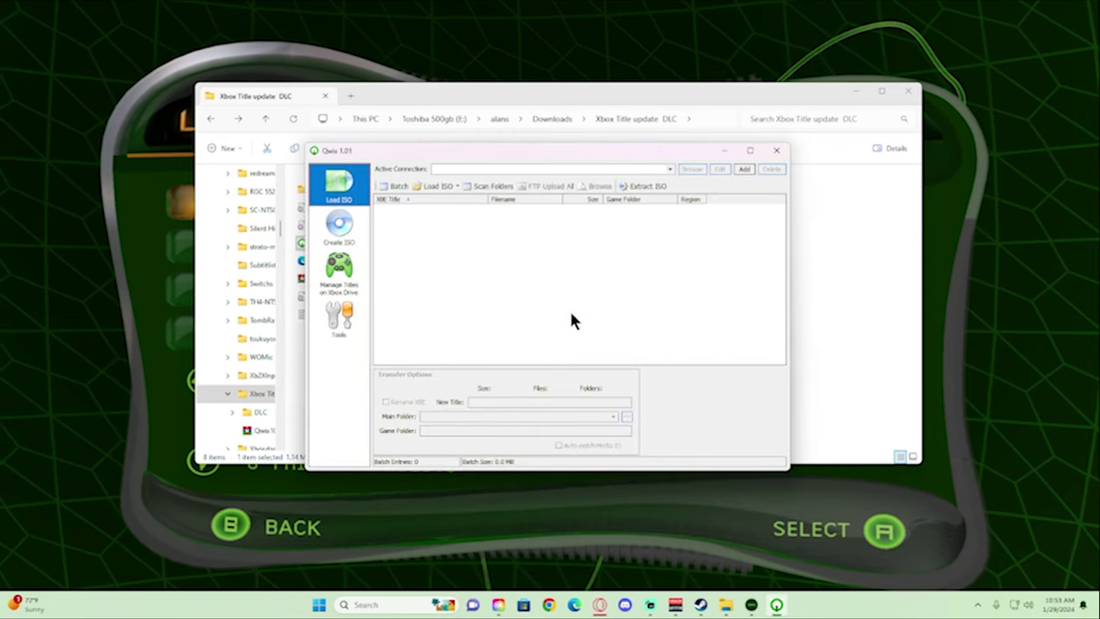
Extract the Hunter the Reckoning Redeemer DLC archive into the DLC folder and switch to the Xbox (Original) Games folder
mouse_move(1040, 10)
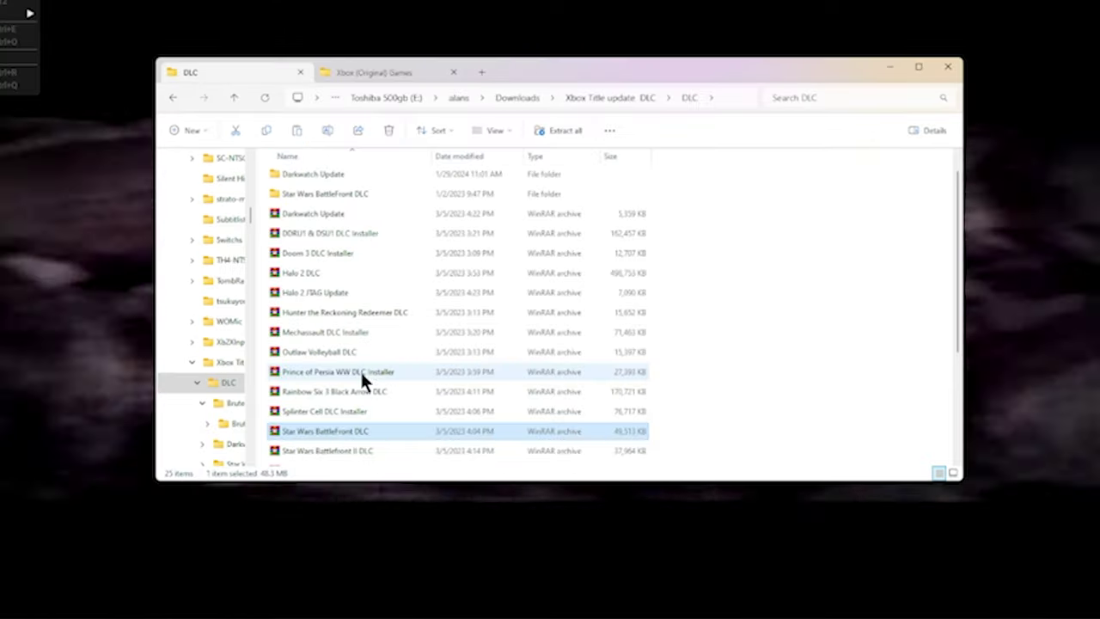
left_click(353, 312)
right_click(354, 312)
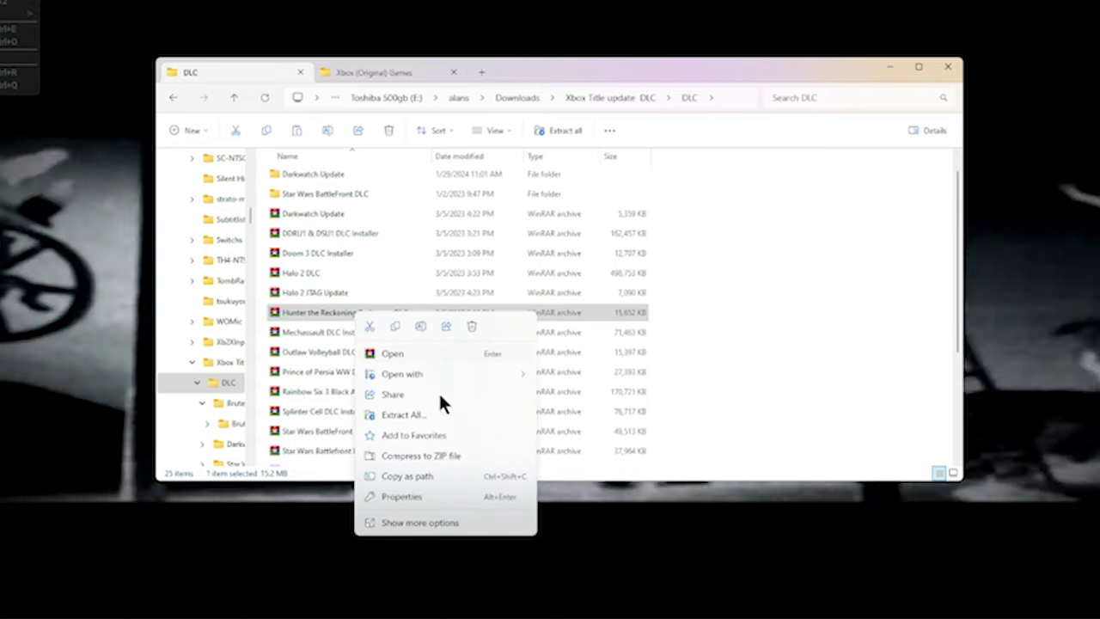
left_click(413, 524)
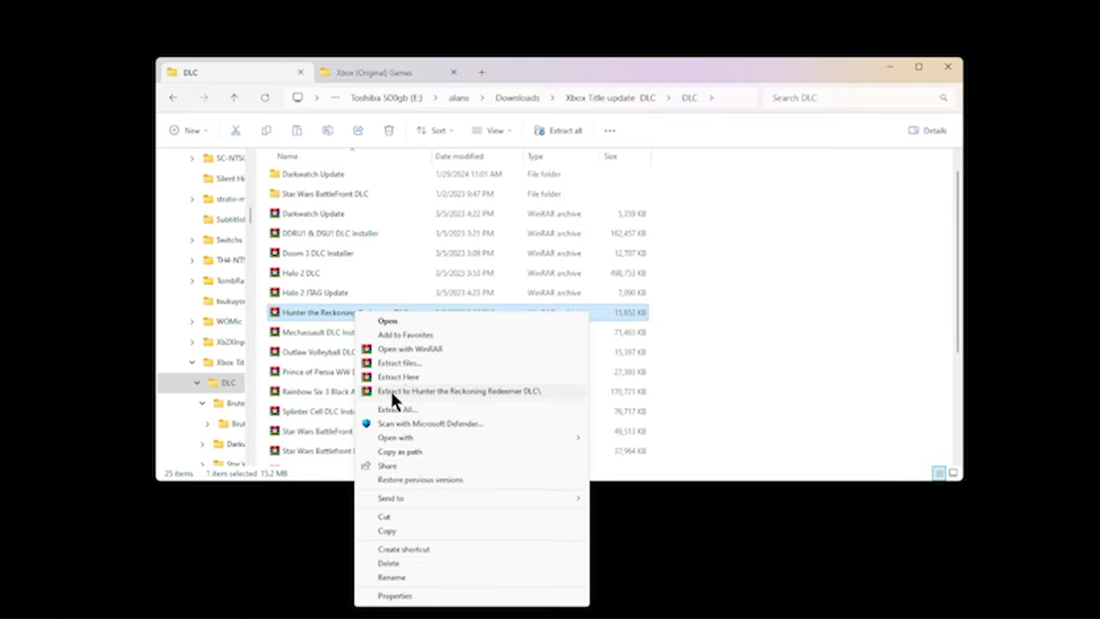
left_click(416, 377)
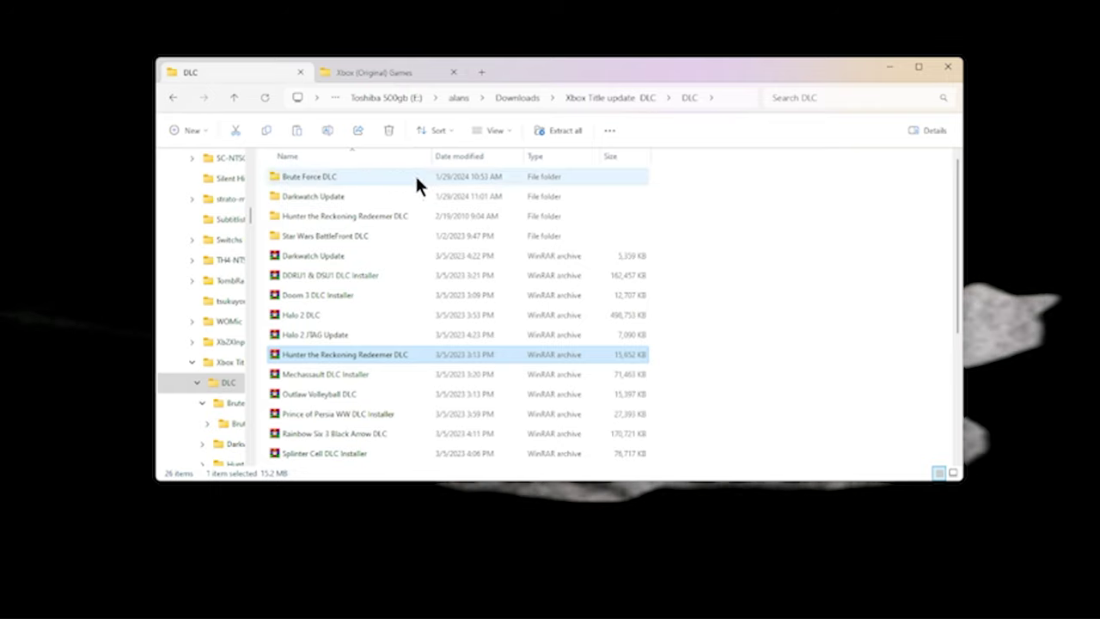
left_click(390, 73)
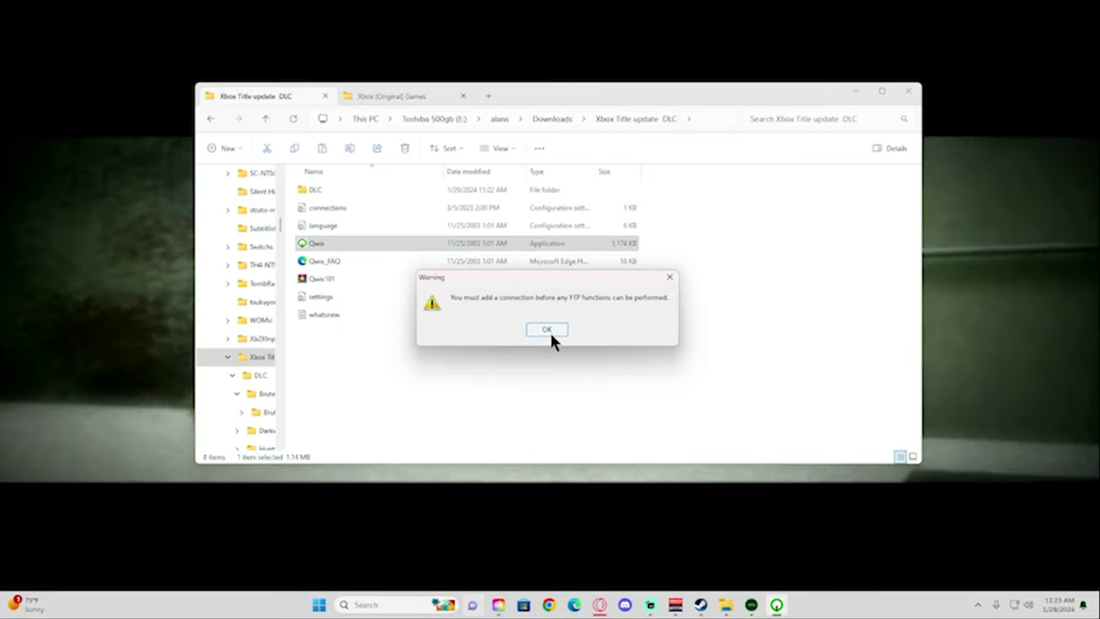
Dismiss Qwix's connection warning and set the local source folder for ISO creation to DLC\Hunter the Reckoning Redeemer DLC inside Xbox Title update DLC
left_click(548, 331)
left_click(343, 231)
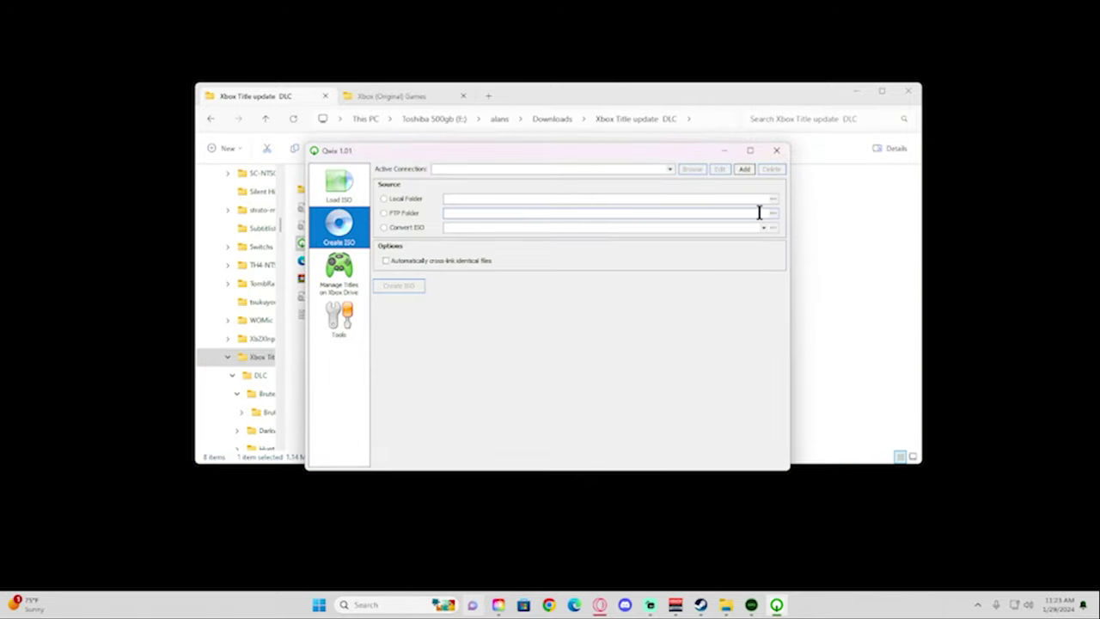
left_click(773, 199)
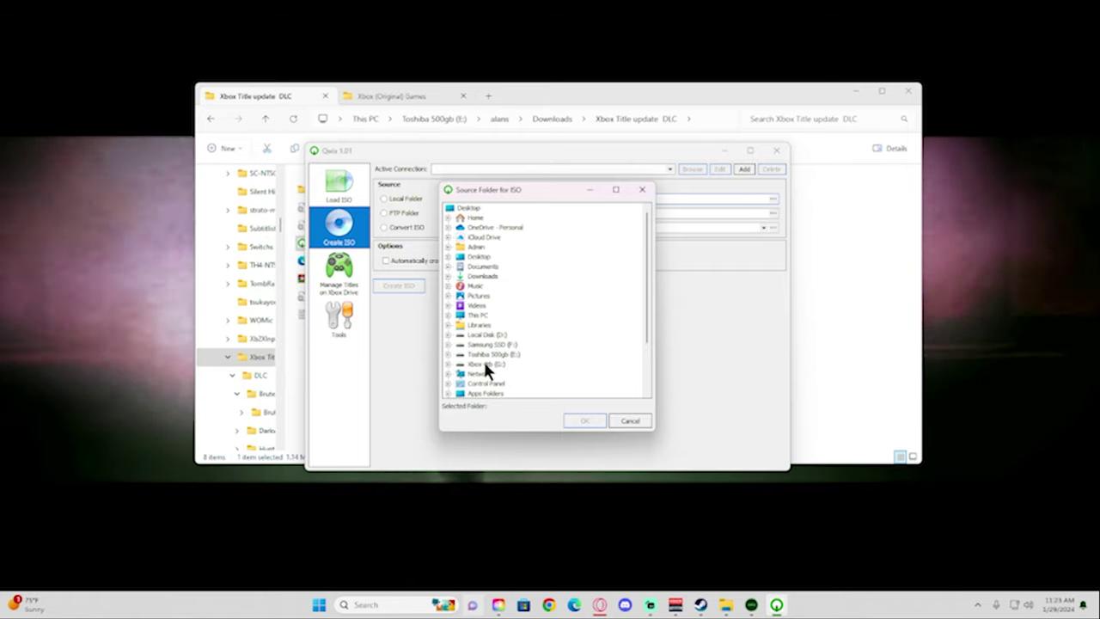
double_click(478, 354)
left_click(485, 364)
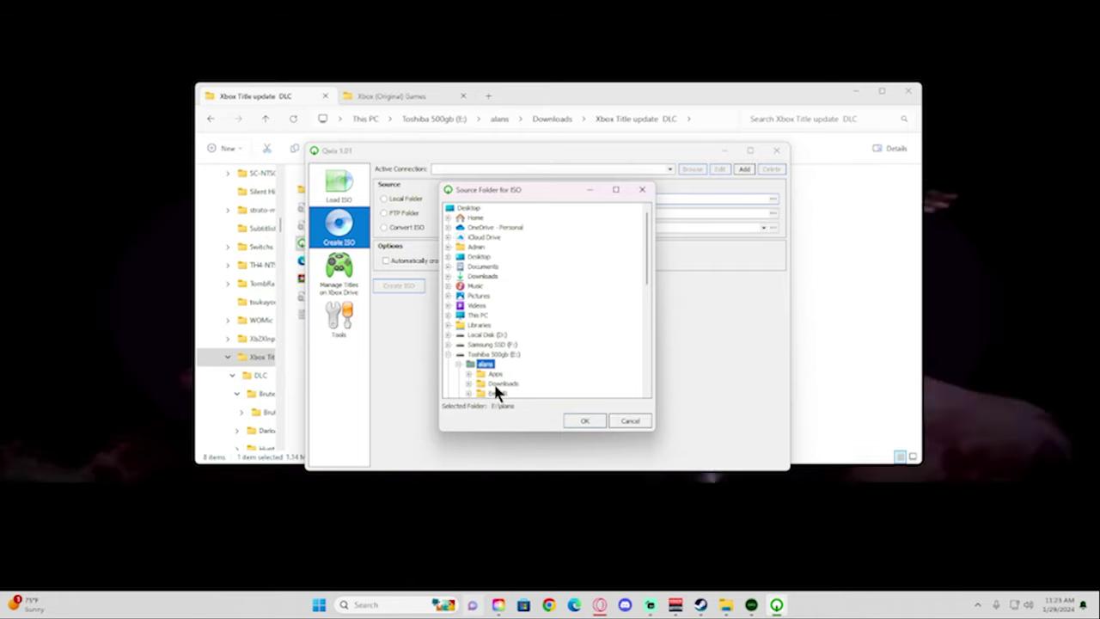
left_click(503, 383)
double_click(501, 384)
scroll(515, 344, "down", 1)
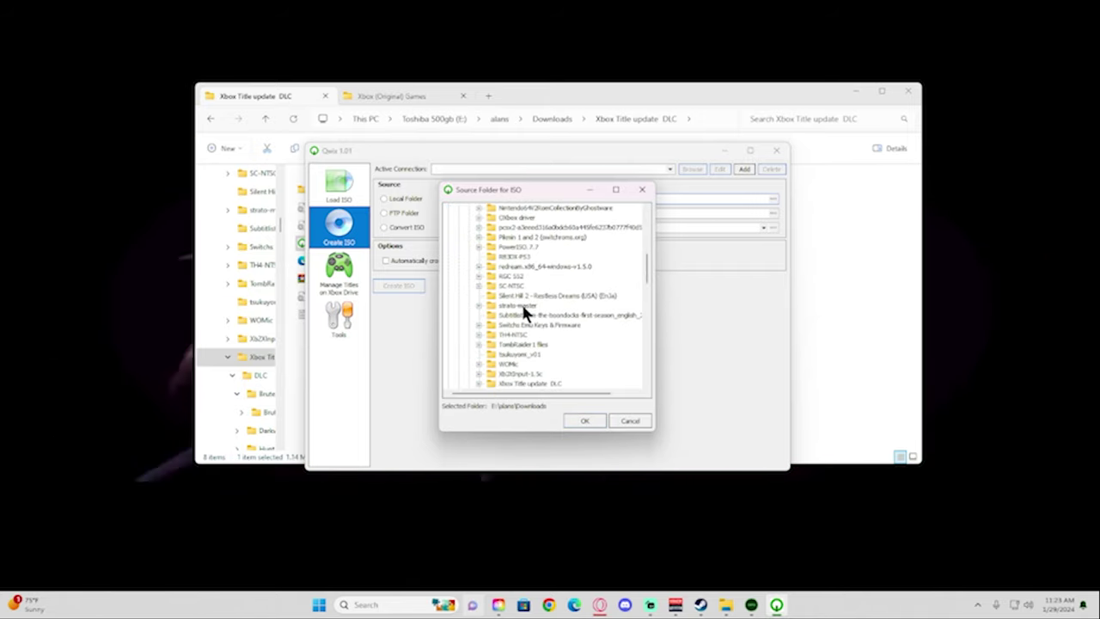
scroll(534, 343, "up", 4)
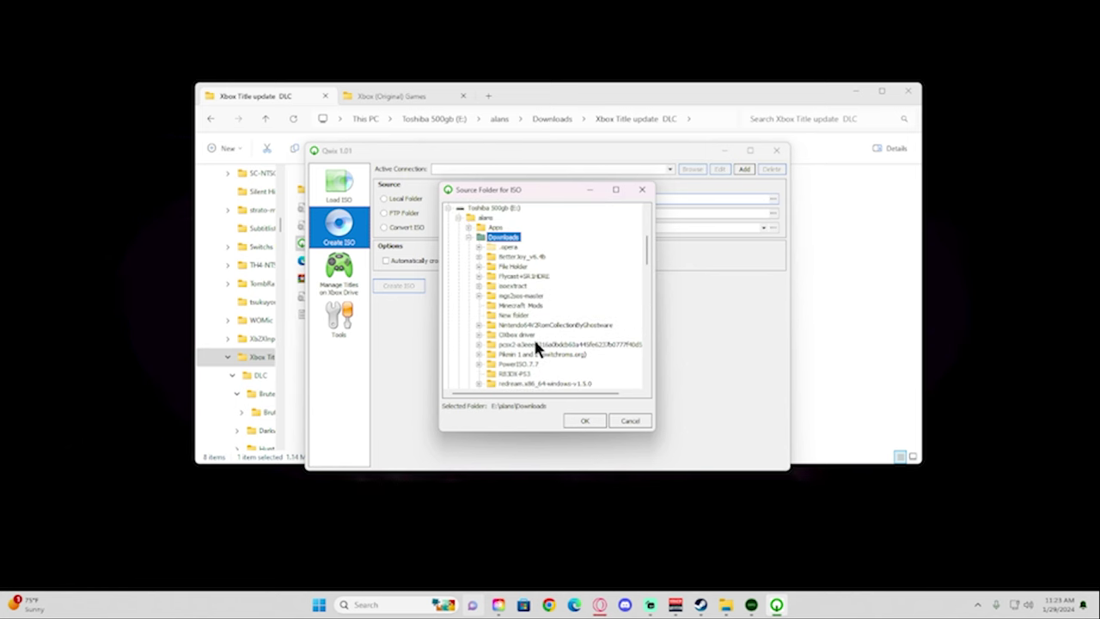
scroll(533, 339, "down", 6)
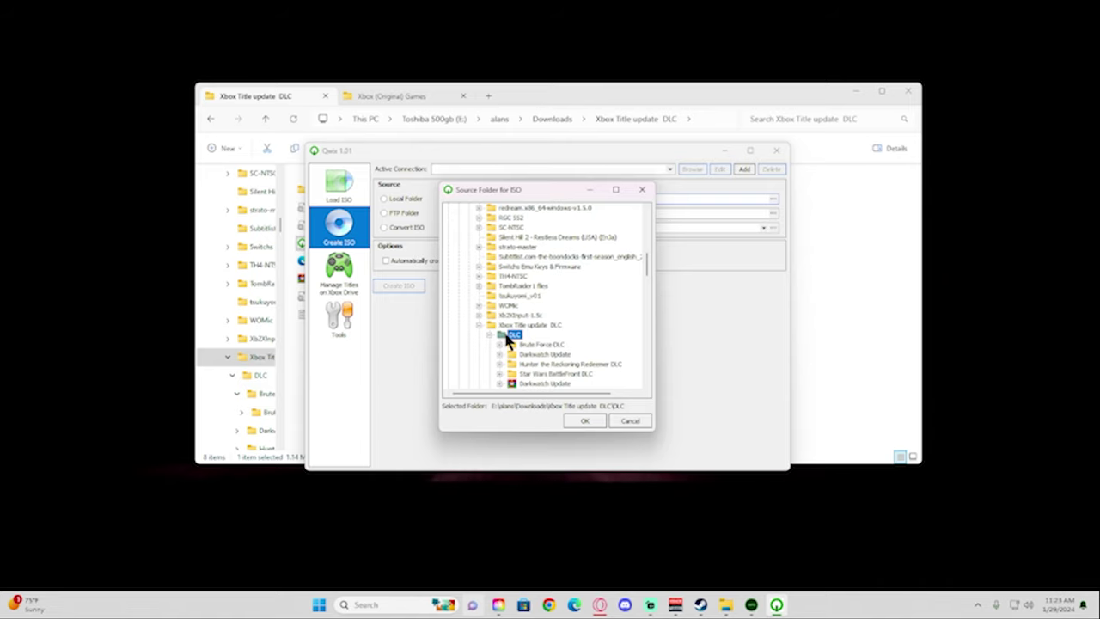
left_click(550, 362)
left_click(583, 420)
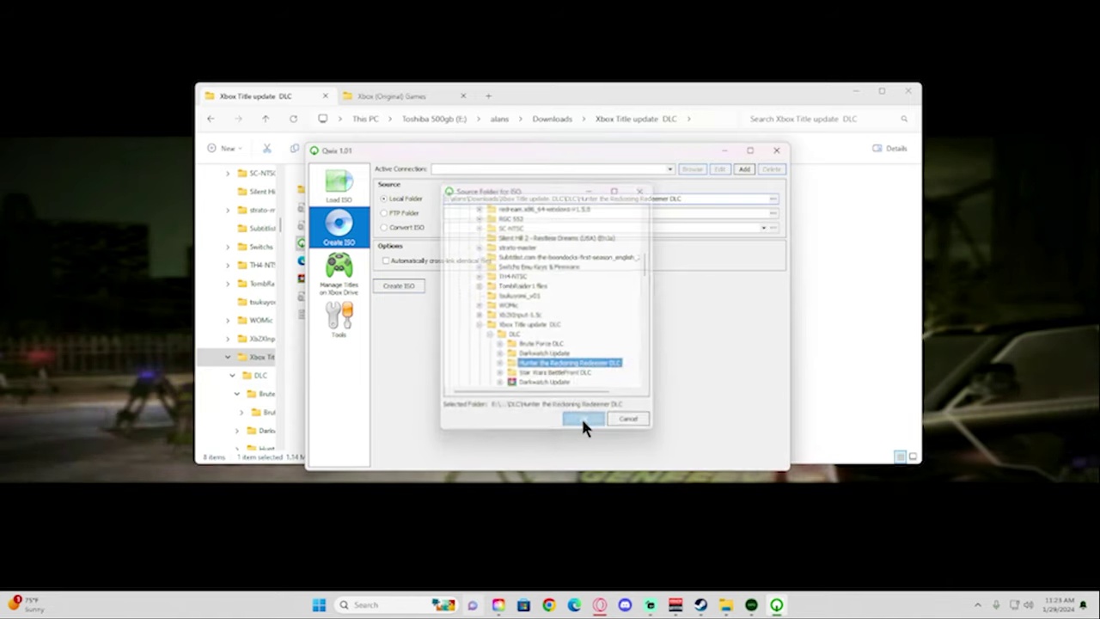
Create the Xbox ISO on the Desktop under the name Hunter the Reckoning Redeemer DLC
left_click(410, 285)
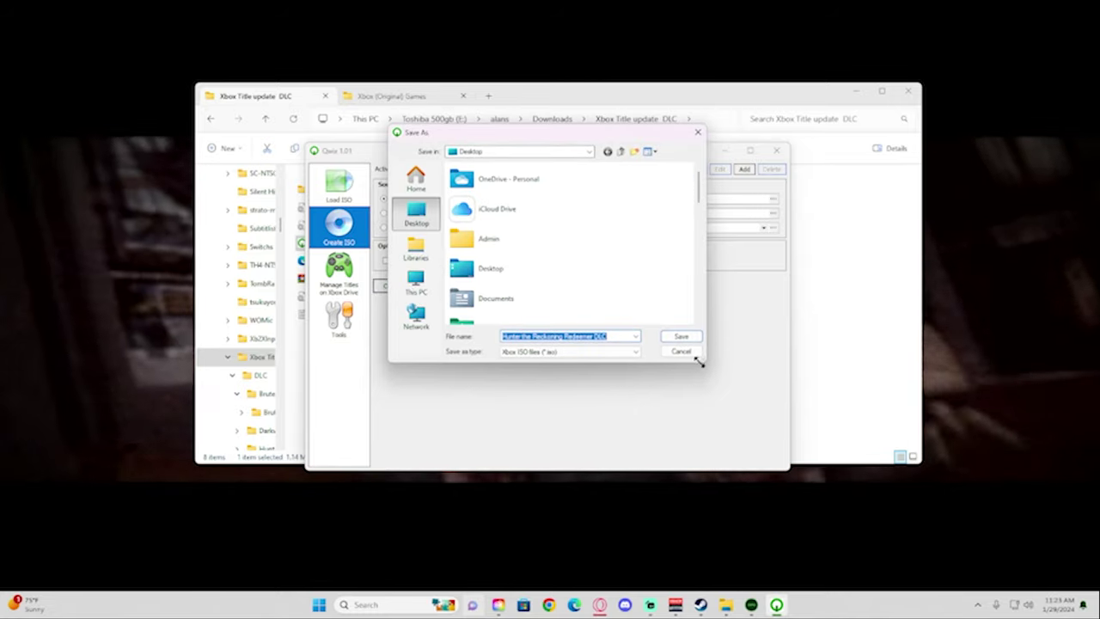
left_click(679, 338)
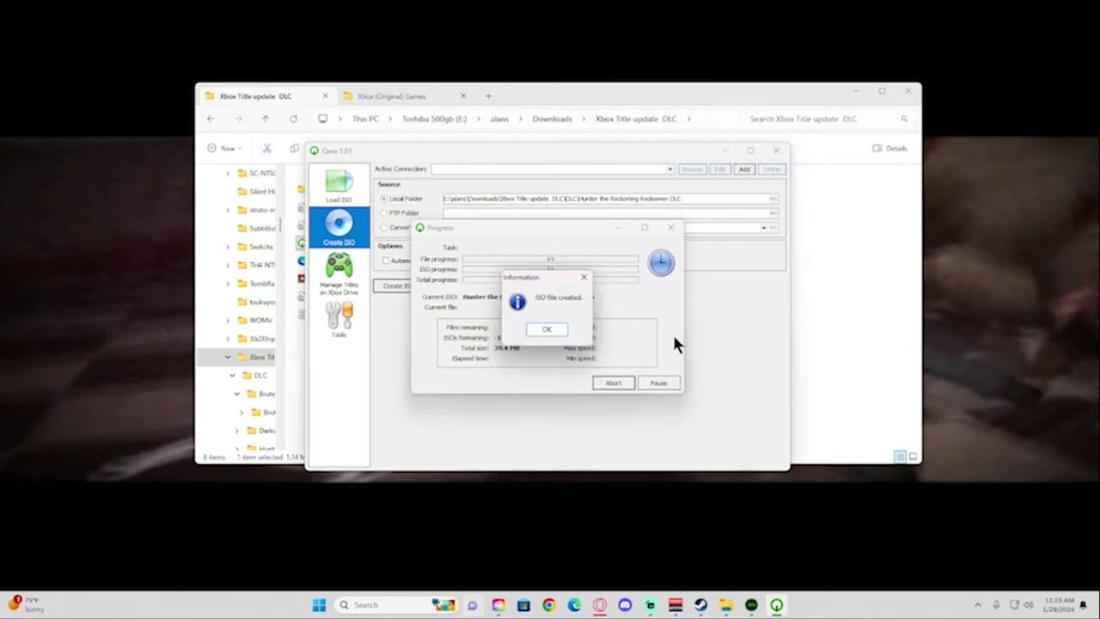
left_click(550, 331)
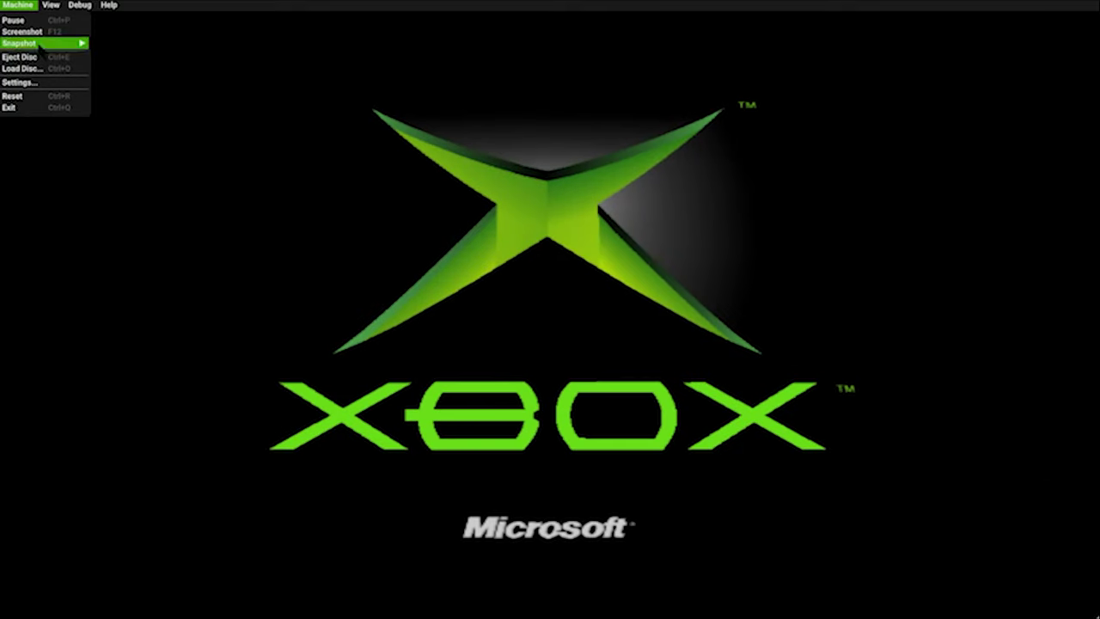
Switch to xemu, load the Hunter the Reckoning Redeemer DLC disc image and highlight Costume Set 1 in its installer
left_click(18, 68)
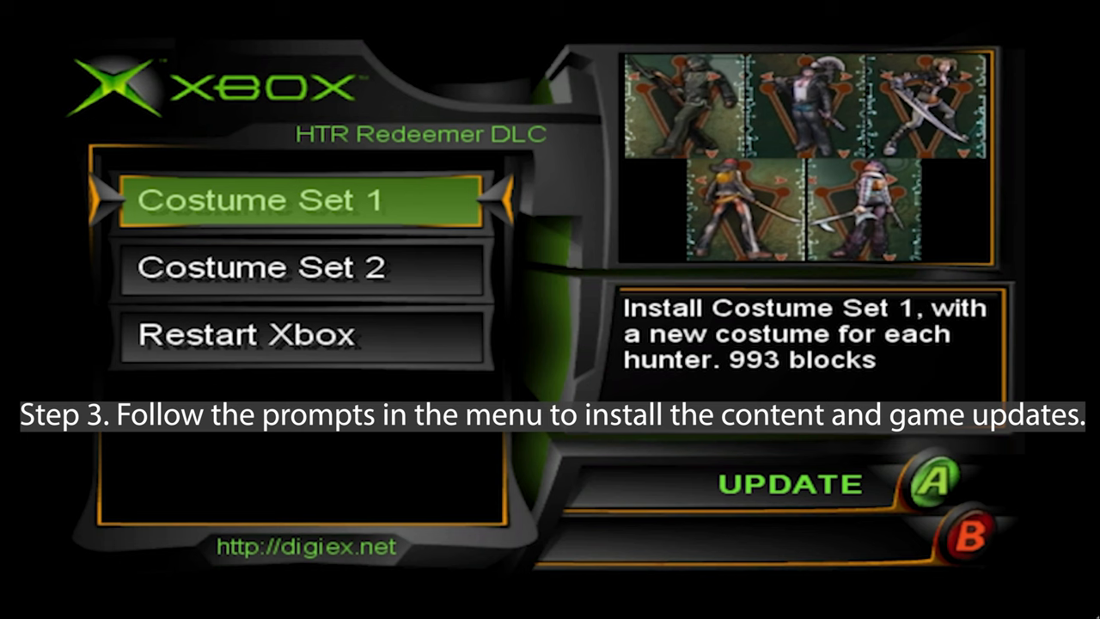
key("Down")
key("Up")
key("Down")
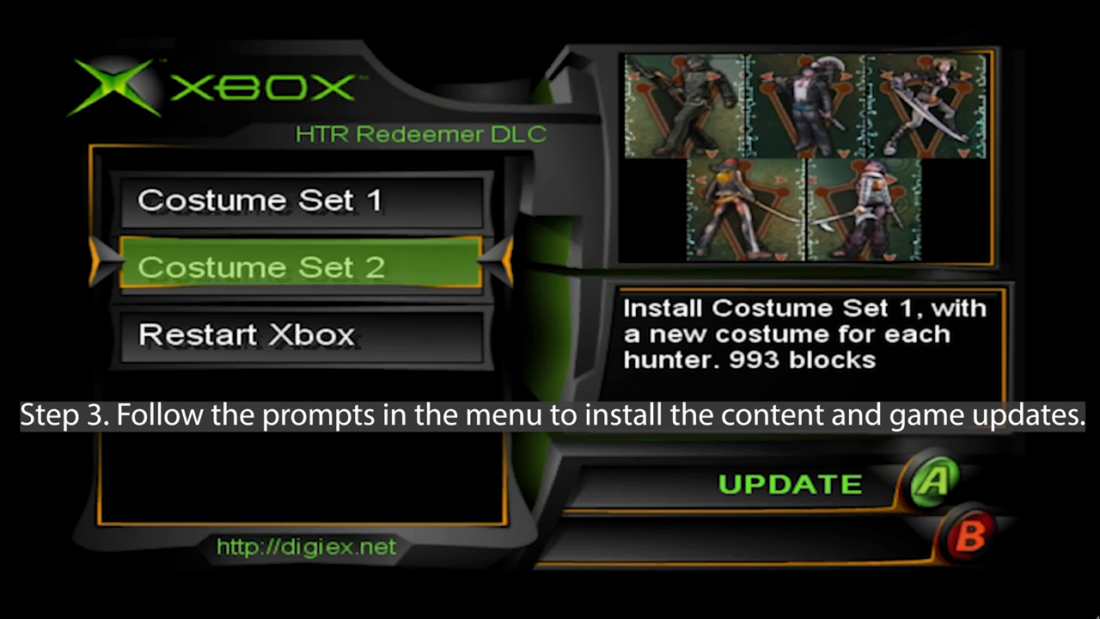
key("Up")
key("Down")
key("Up")
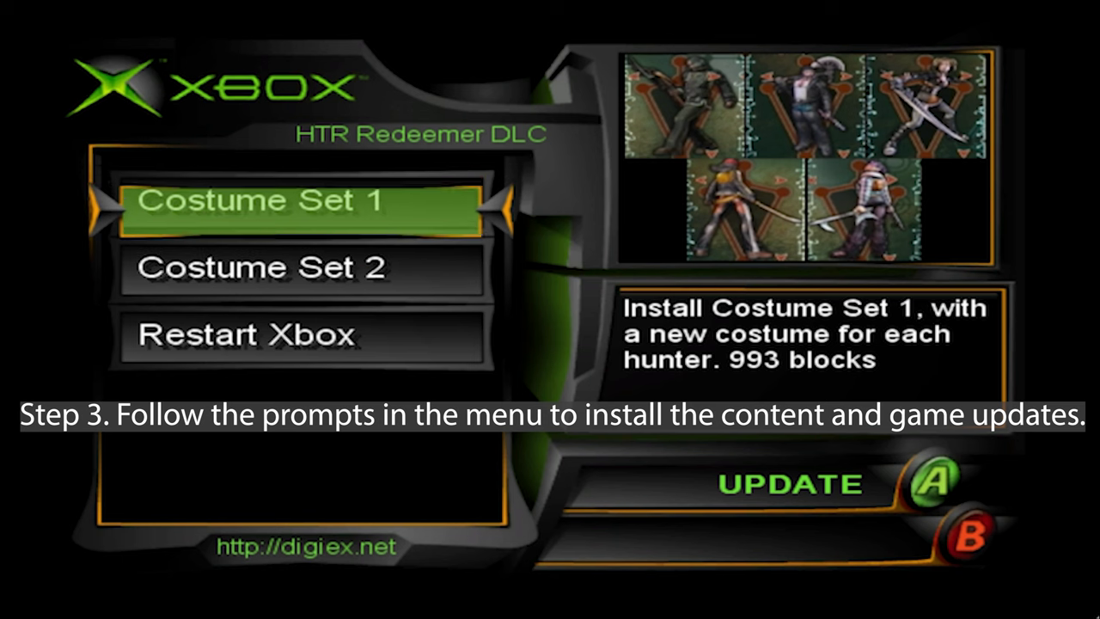
Look through the Costume Set 1, Costume Set 2 and Restart Xbox entries of the HTR Redeemer DLC installer
key("Down")
key("Up")
key("Down")
key("Down")
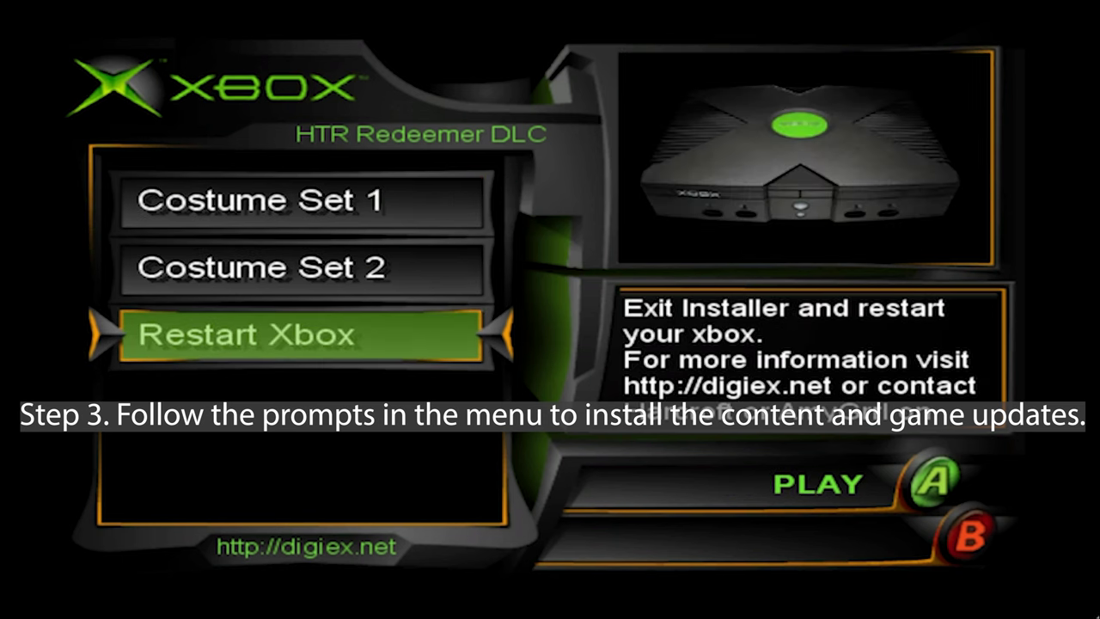
key("Up")
key("Up")
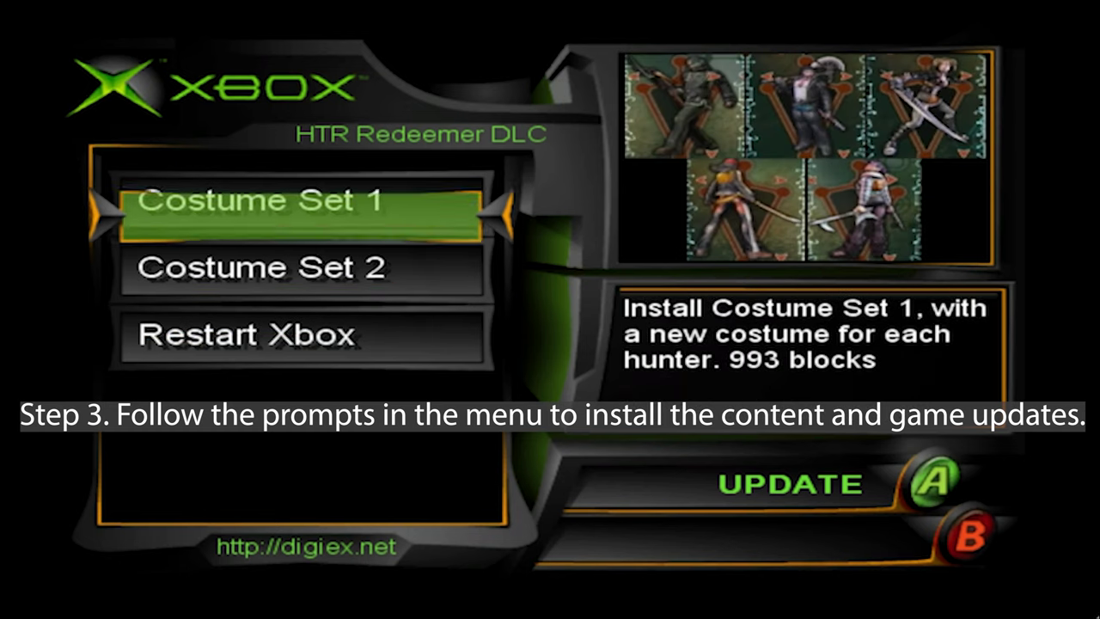
key("Down")
key("Up")
key("Down")
key("Up")
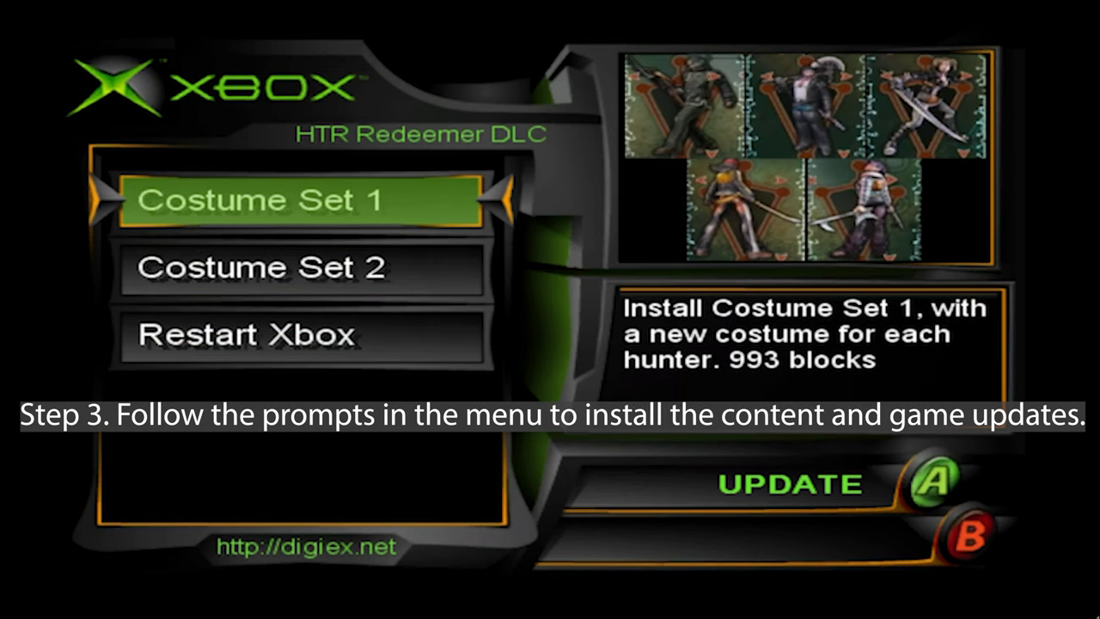
key("Down")
key("Up")
key("Down")
key("Up")
Install Costume Set 1 and Costume Set 2 to the Xbox console, continuing past each completion notice
key("Return")
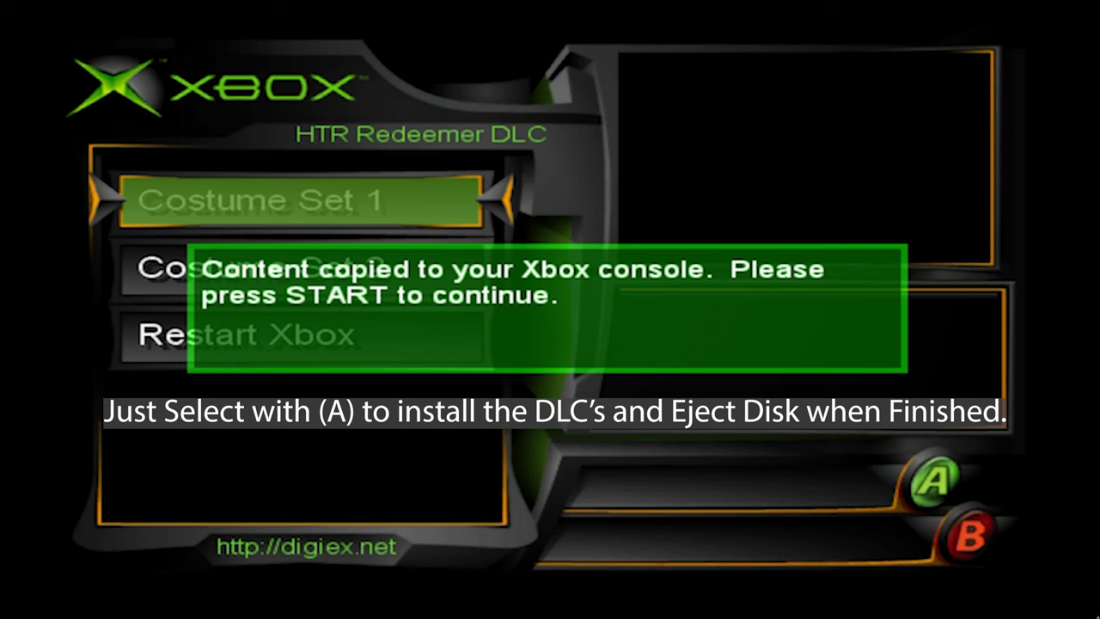
key("Return")
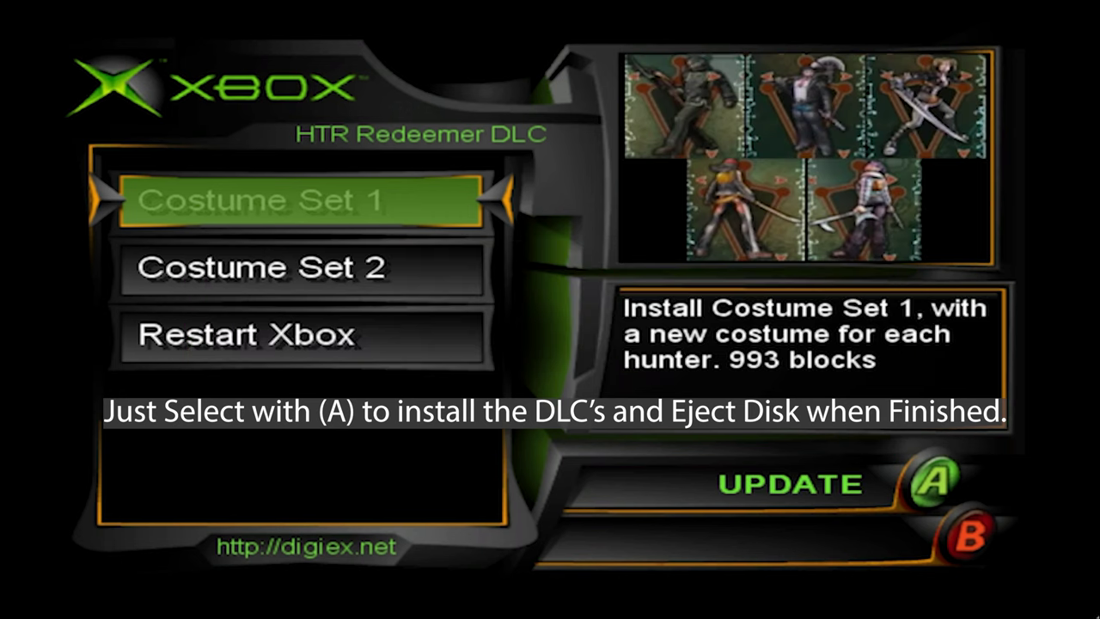
key("Down")
key("Return")
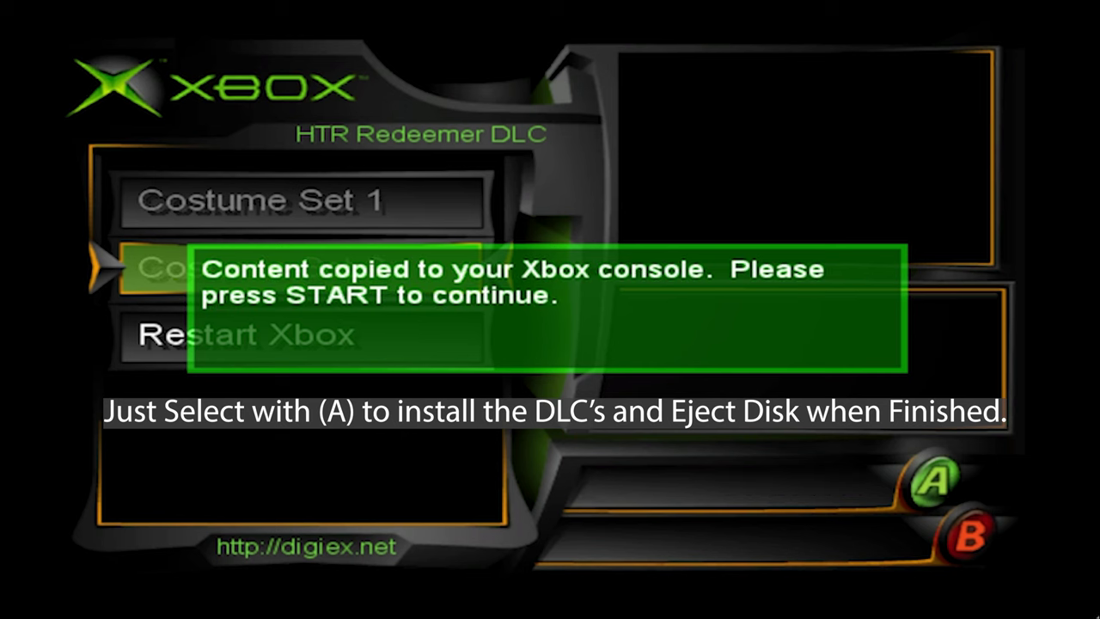
key("Return")
key("Up")
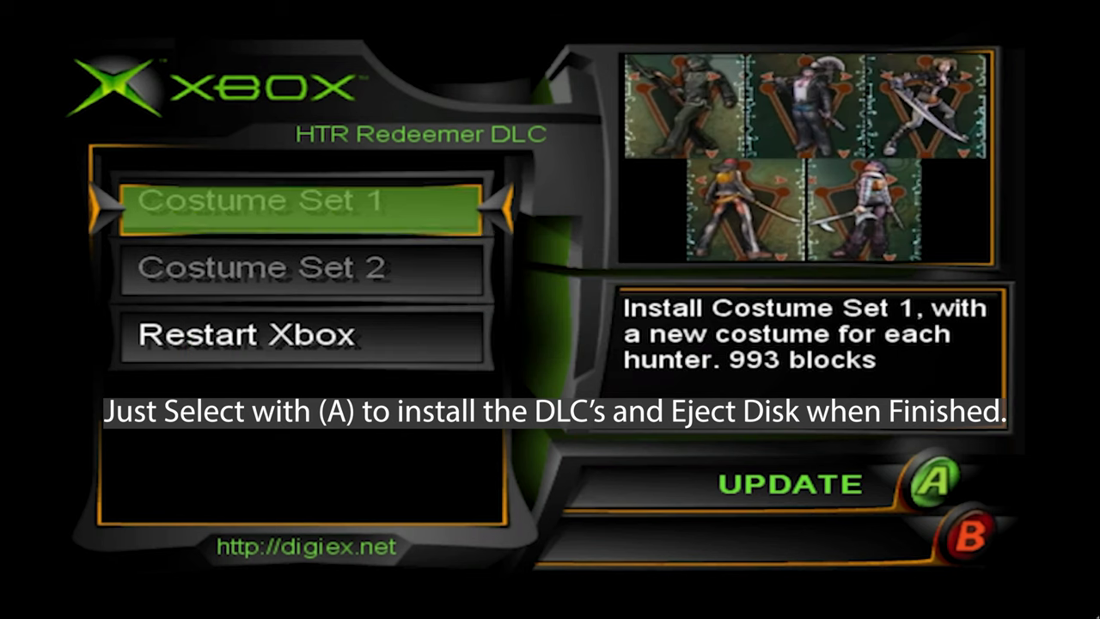
key("Down")
key("Up")
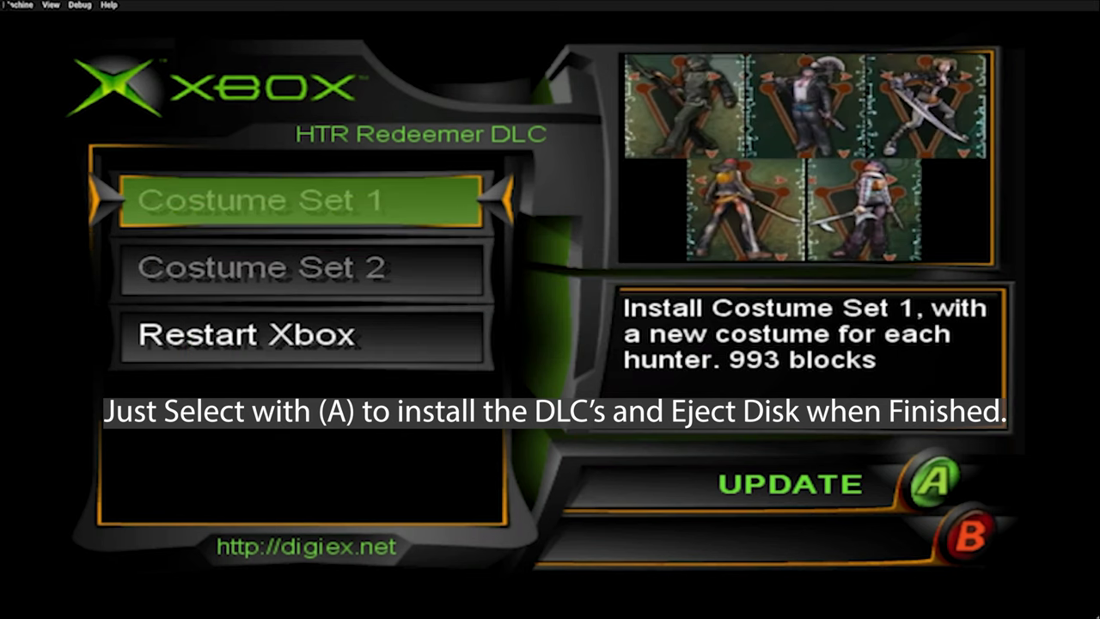
key("Down")
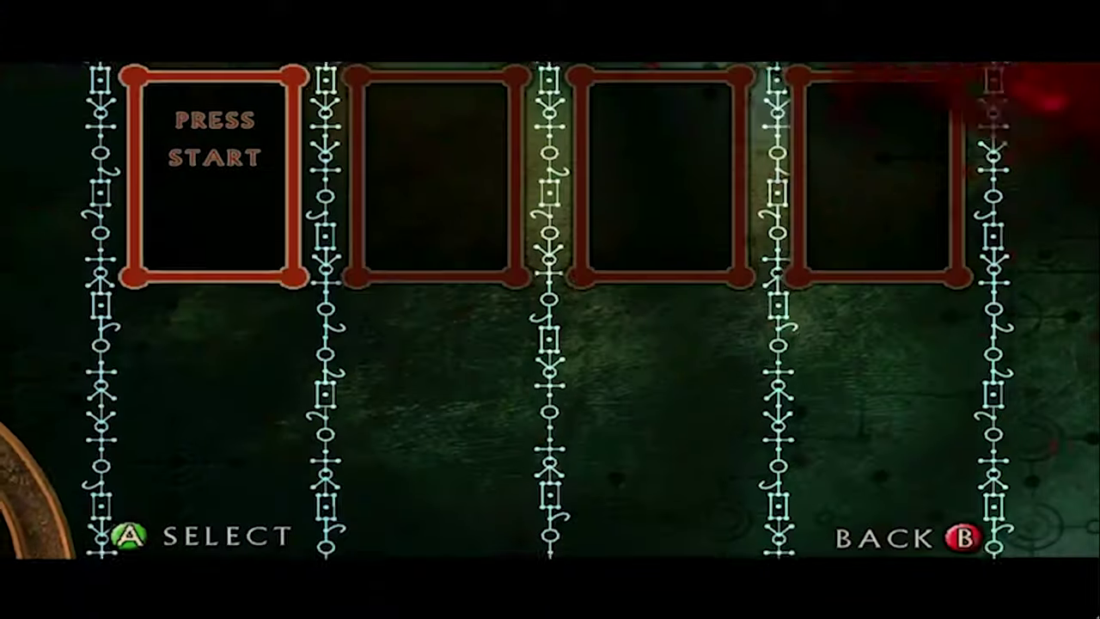
Join as the first player in Hunter the Reckoning Redeemer and browse the hunters and their costumes on the character selection screen
key("Return")
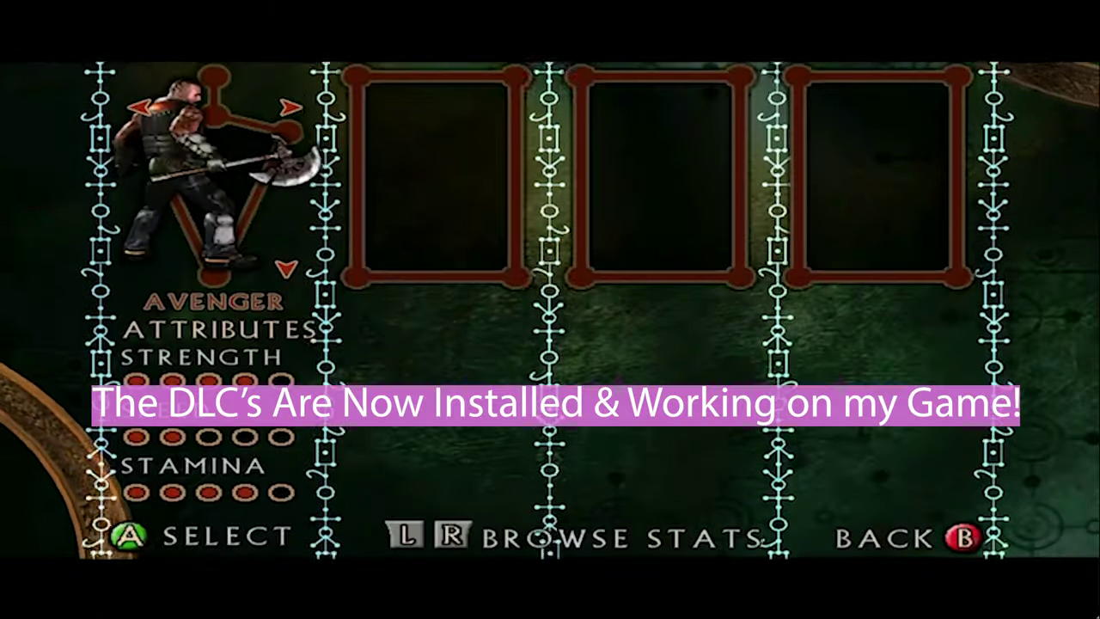
key("Right")
key("Right")
key("Right")
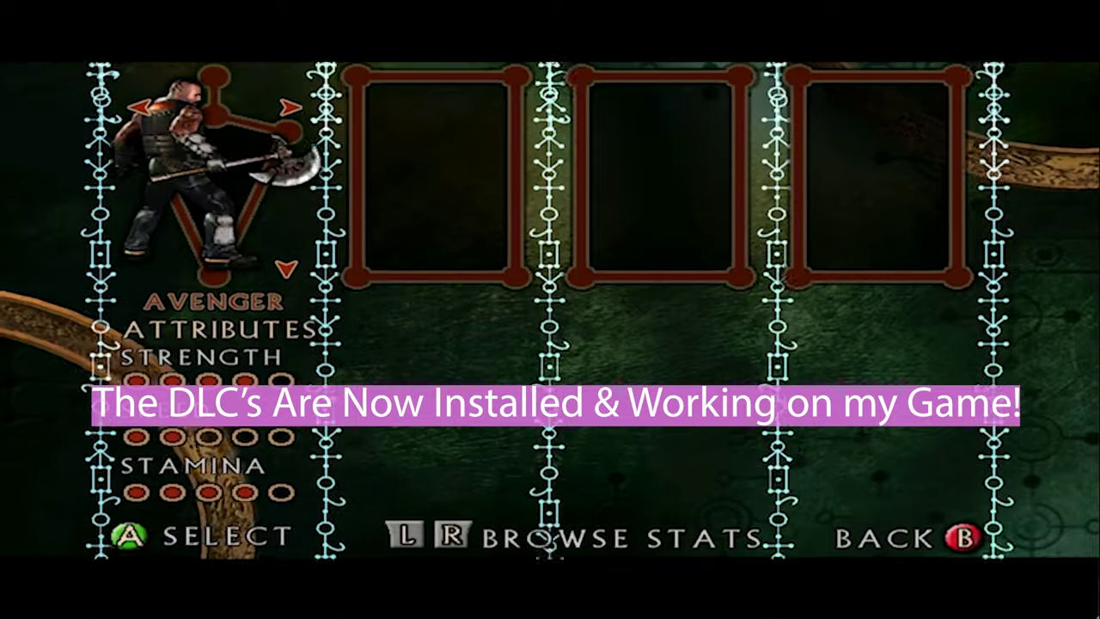
key("Right")
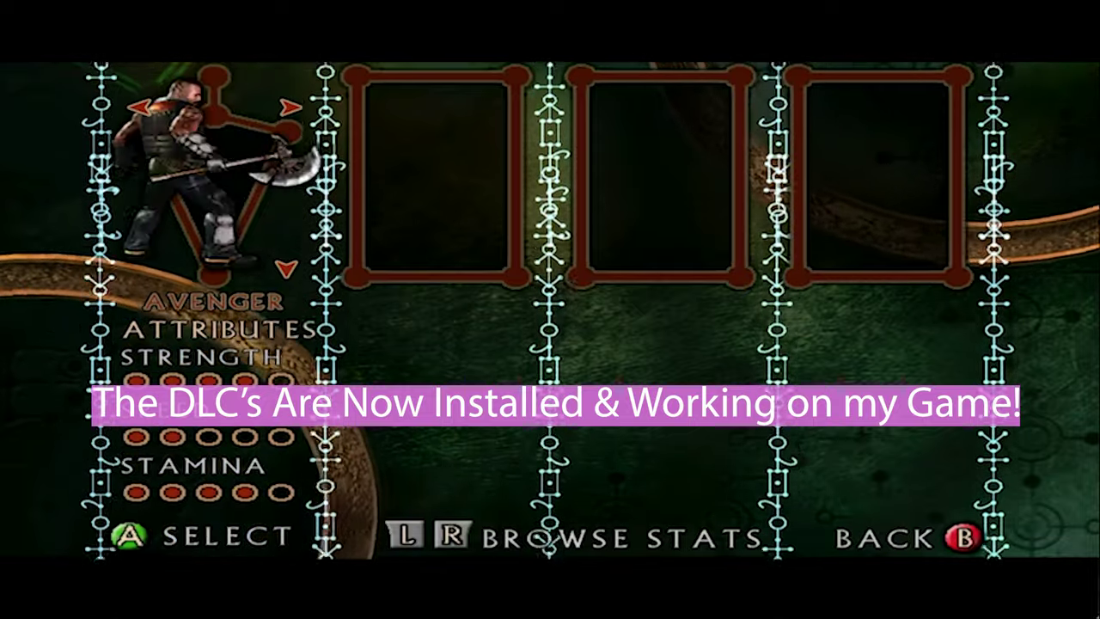
key("Right")
key("Down")
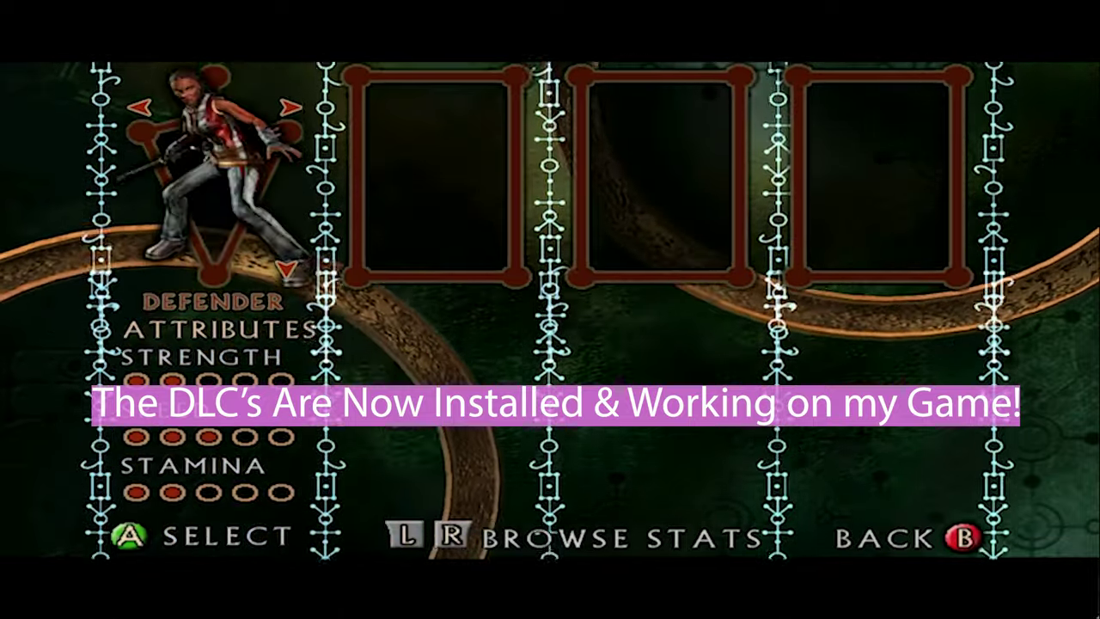
key("Right")
key("Right")
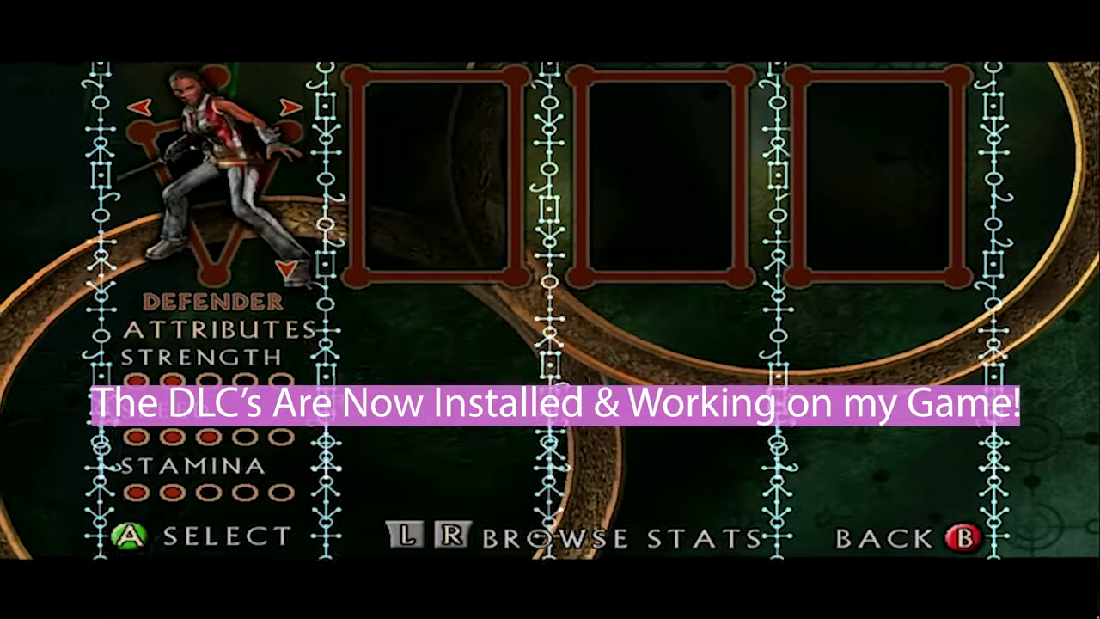
key("Down")
key("Right")
key("Down")
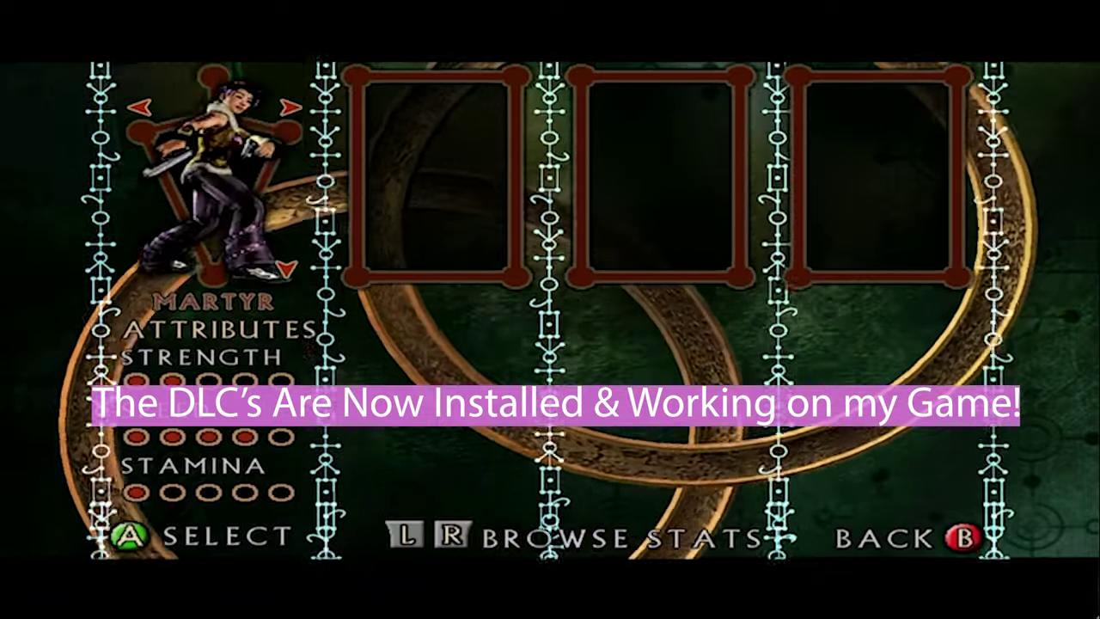
key("Down")
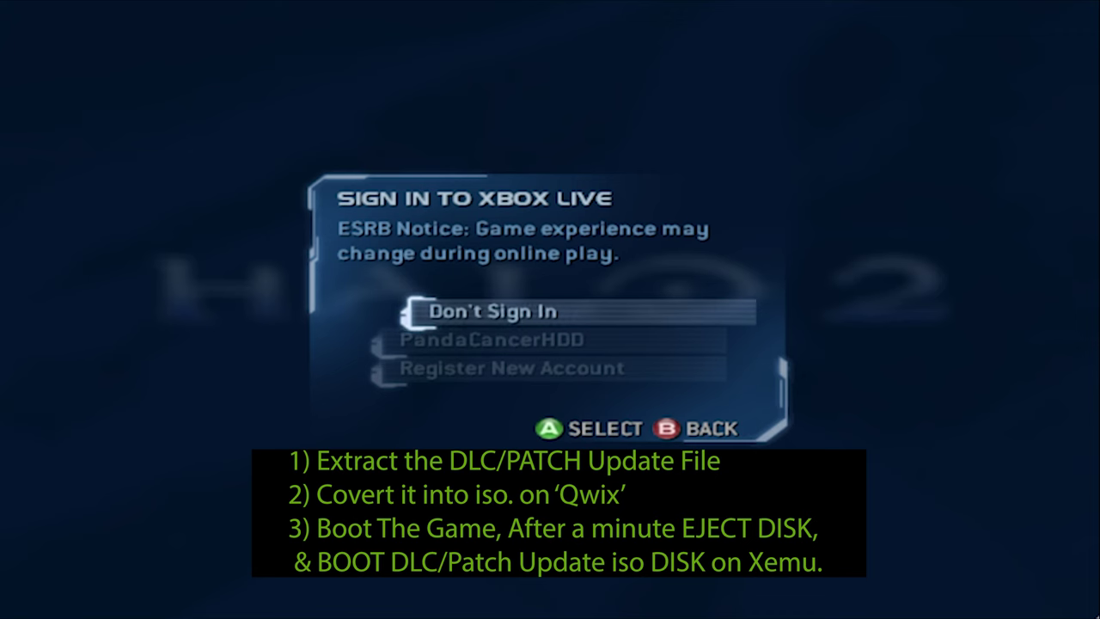
Try to sign in to Xbox Live from Halo 2 with the existing account and decline the network troubleshooter
key("Down")
key("a")
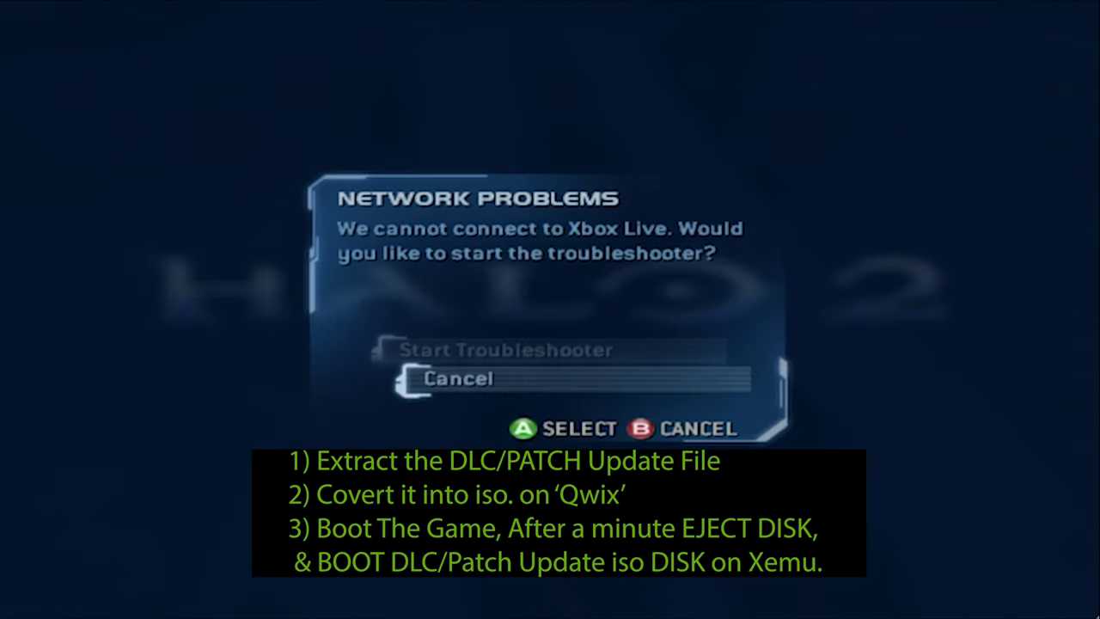
key("a")
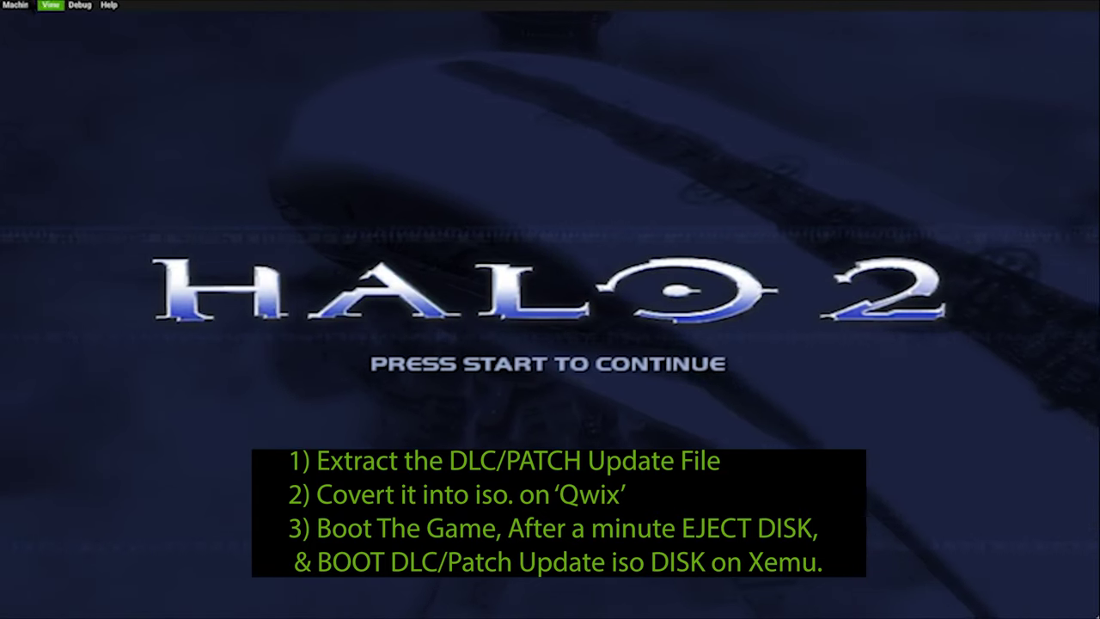
Eject the Halo 2 game disc and load the Halo 2 DLC disc image from the Desktop
left_click(17, 4)
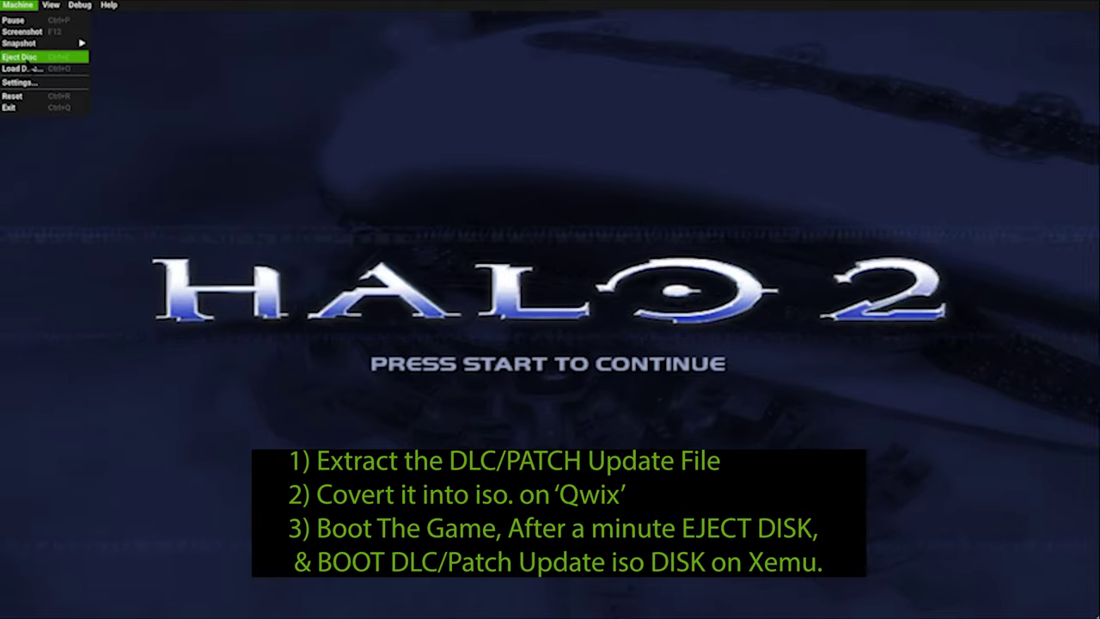
left_click(24, 57)
left_click(18, 4)
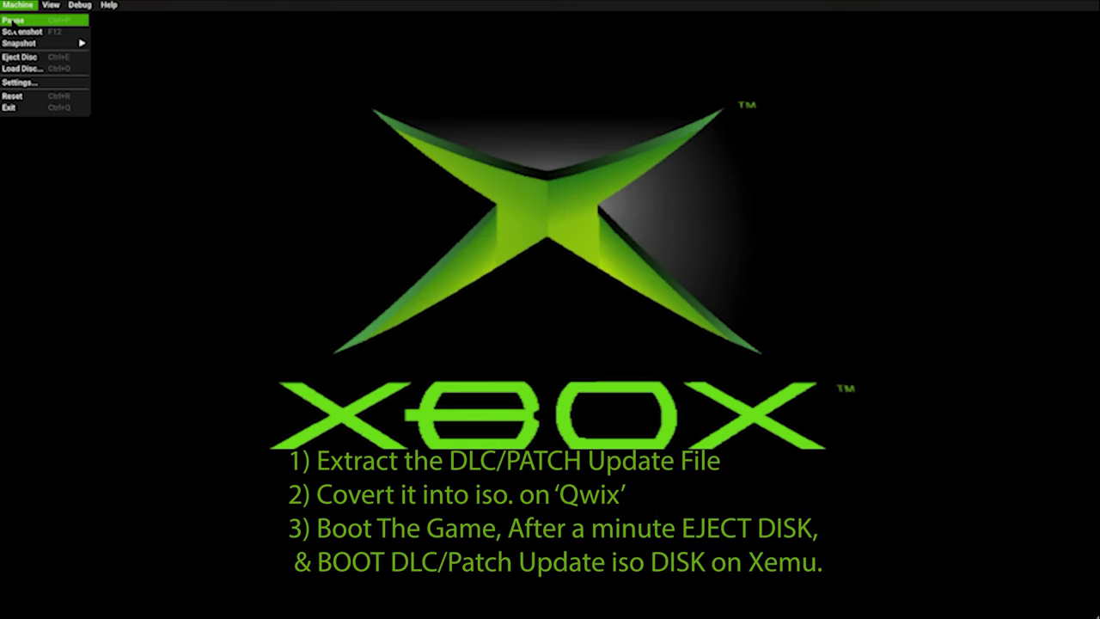
left_click(41, 70)
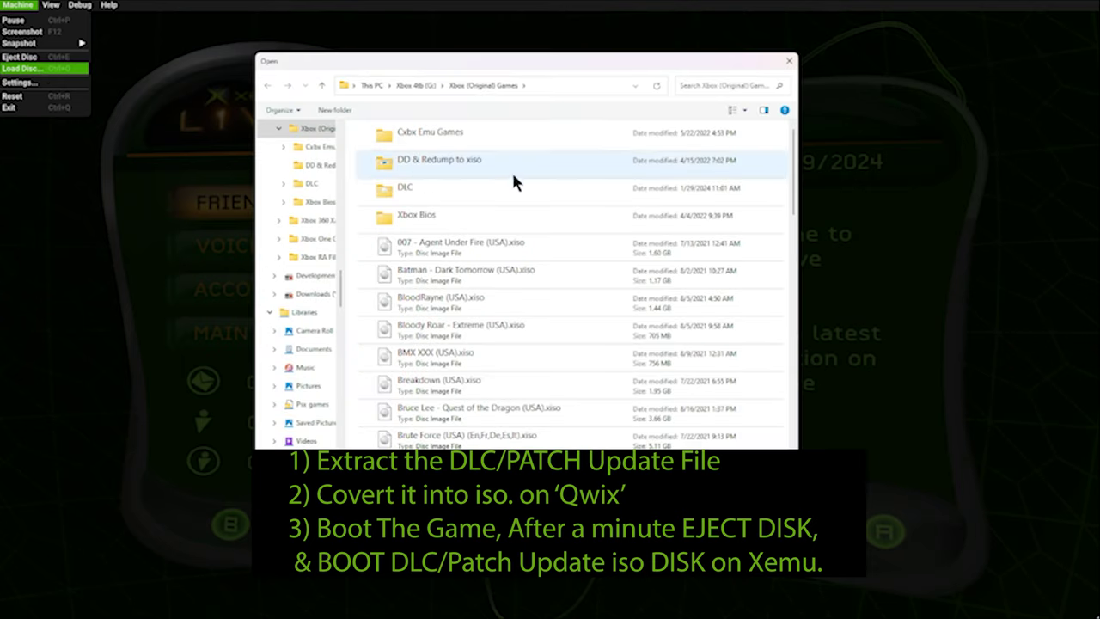
scroll(272, 146, "up", 10)
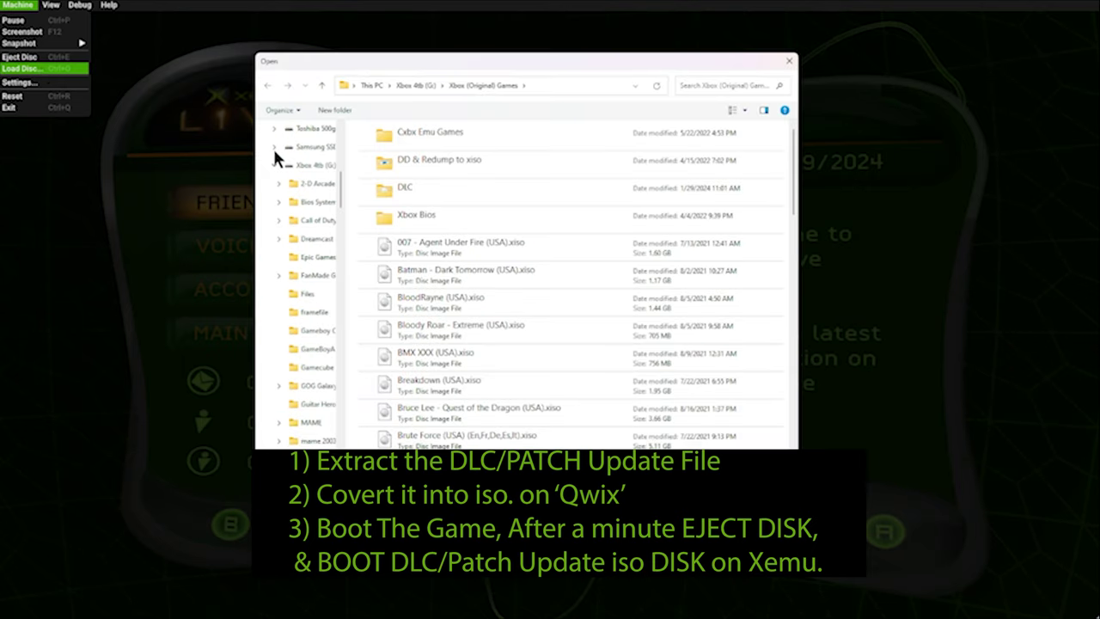
left_click(301, 132)
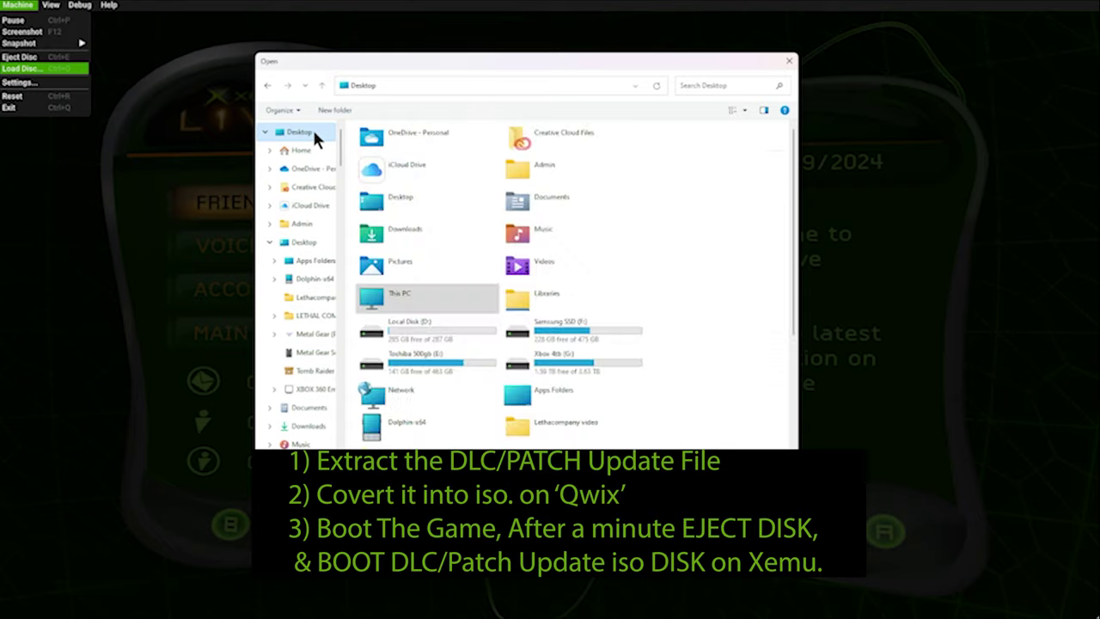
scroll(596, 354, "down", 5)
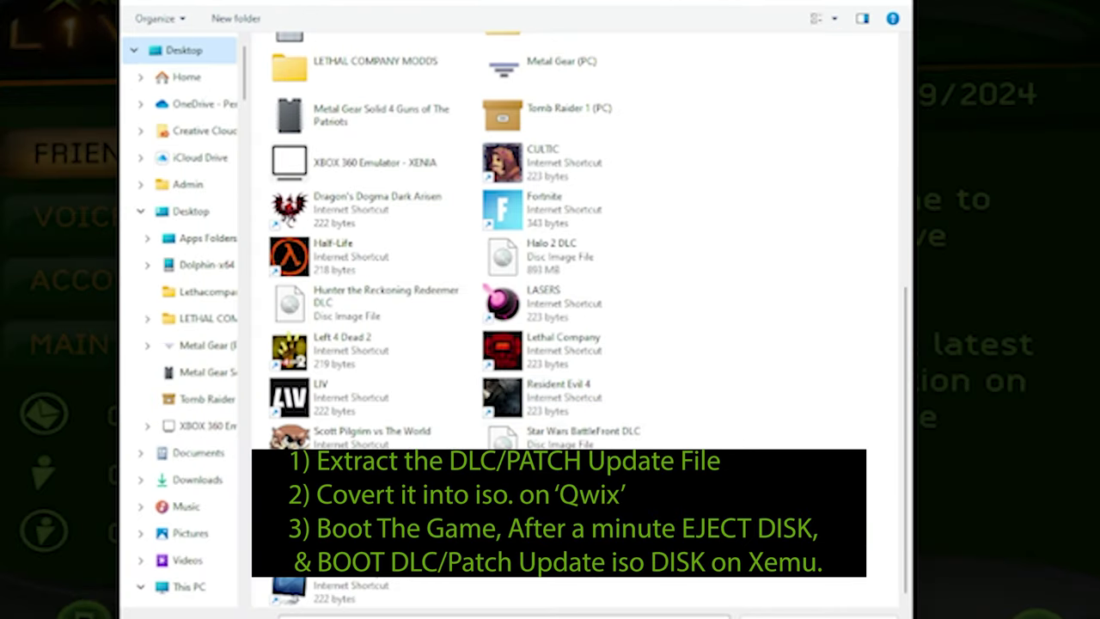
left_click(560, 251)
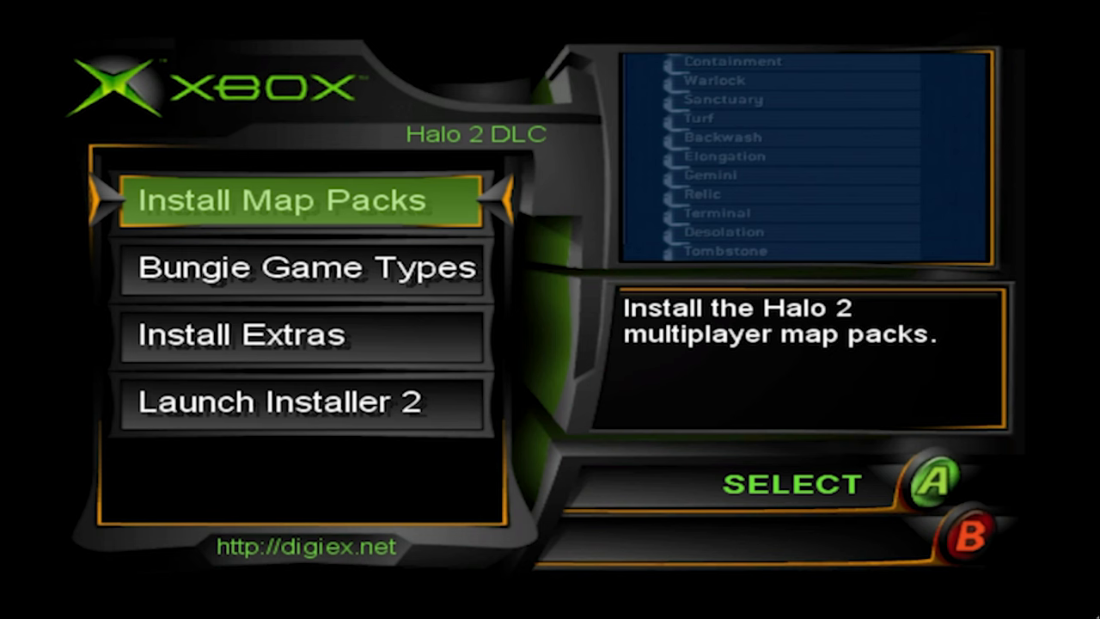
Review the Install Map Packs, Bungie Game Types and Install Extras entries of the Halo 2 DLC installer
key("Down")
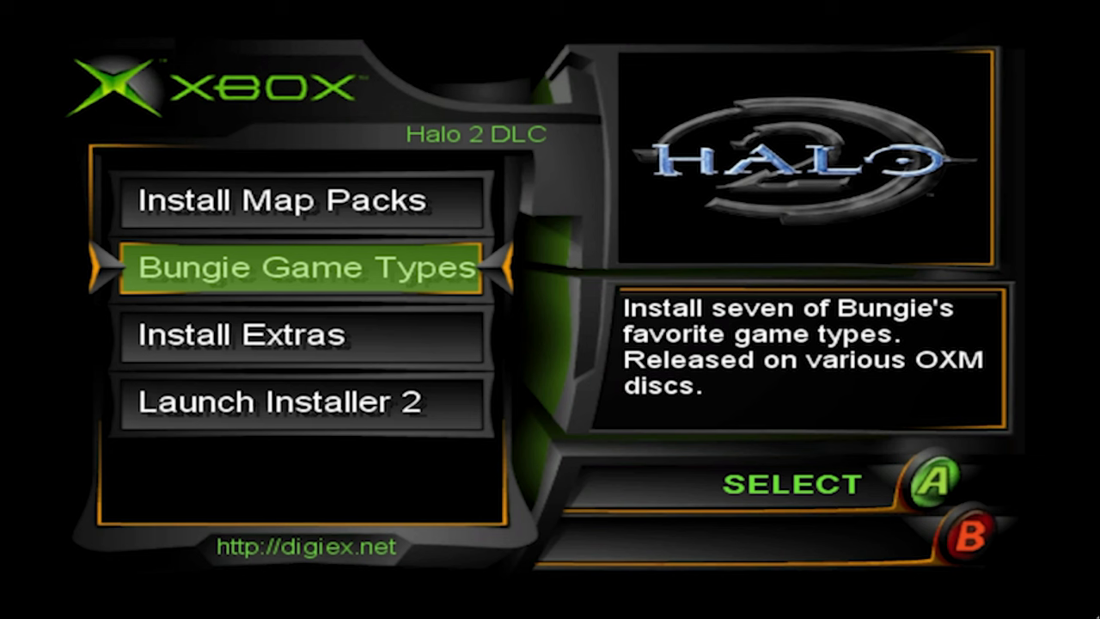
left_click(301, 201)
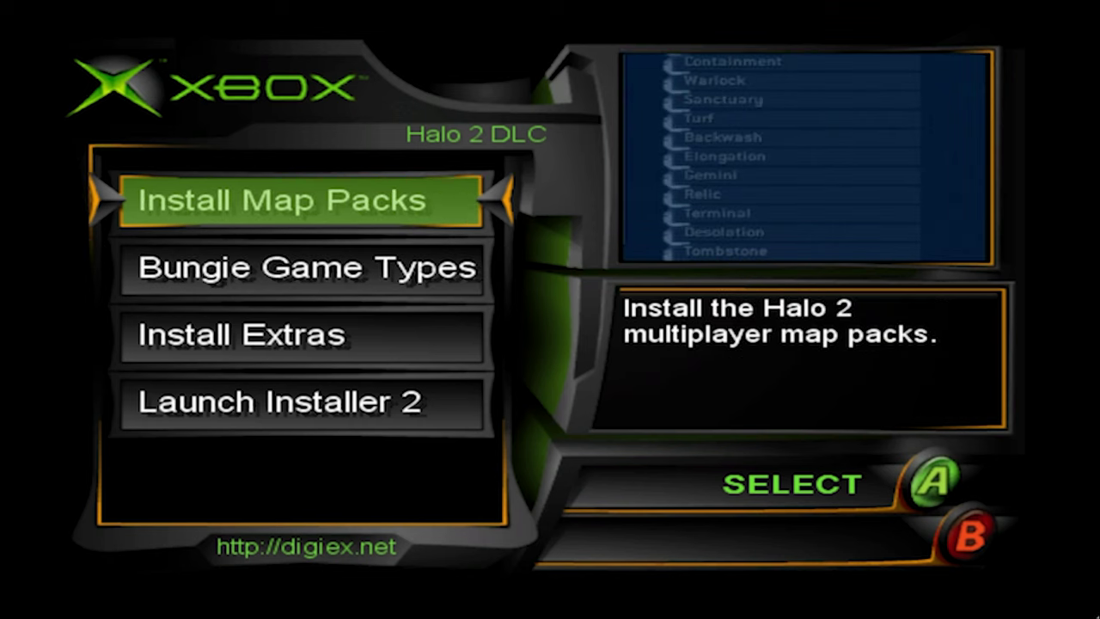
key("Down")
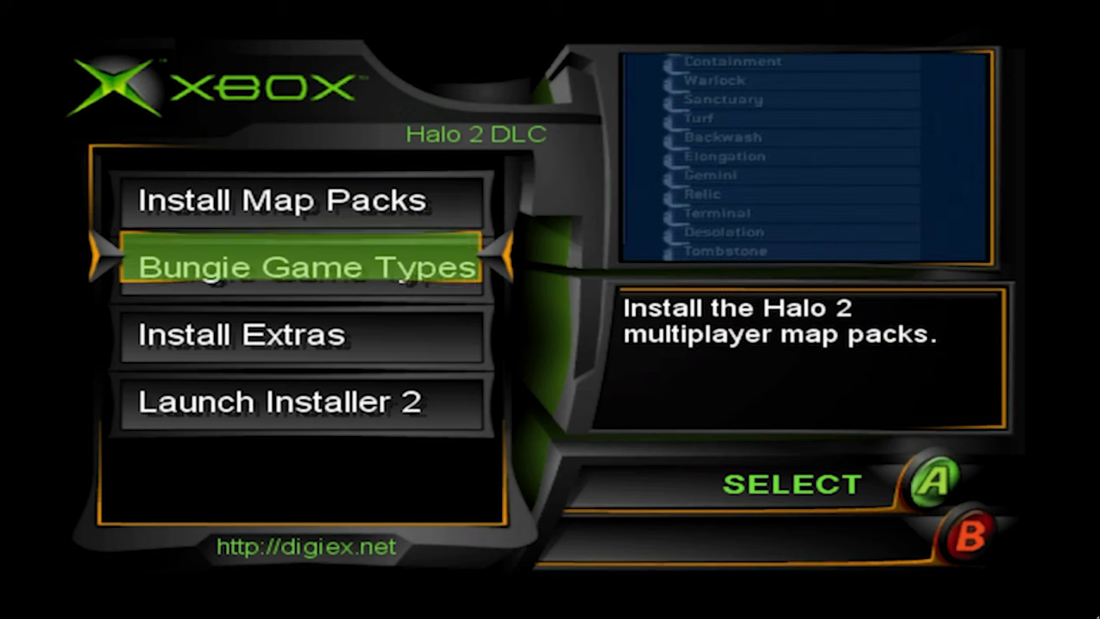
key("Up")
key("Down")
key("Down")
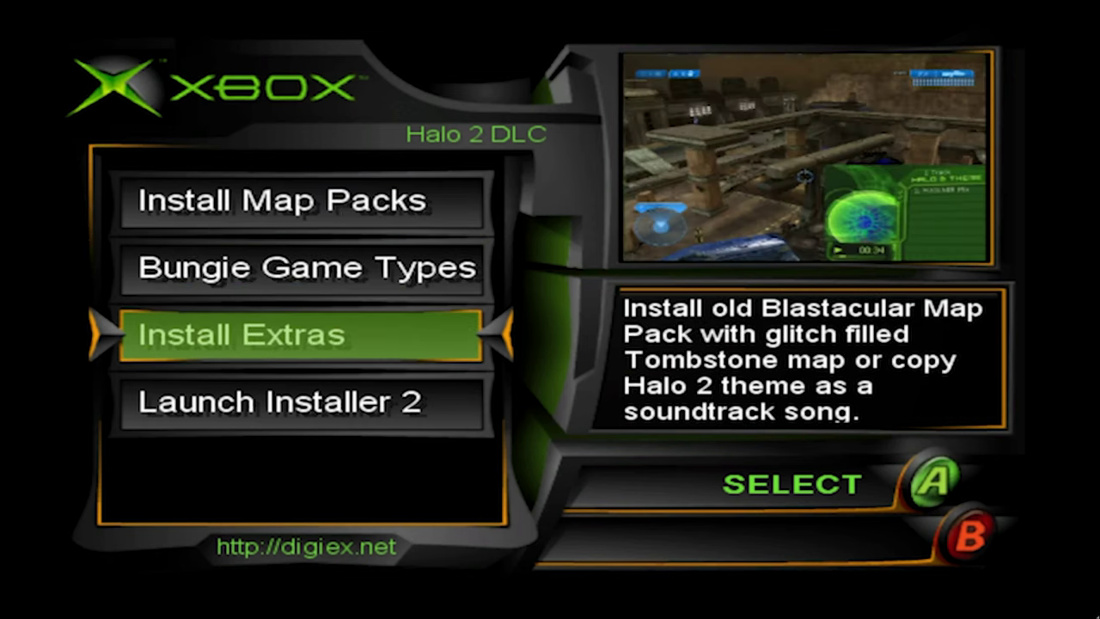
key("Up")
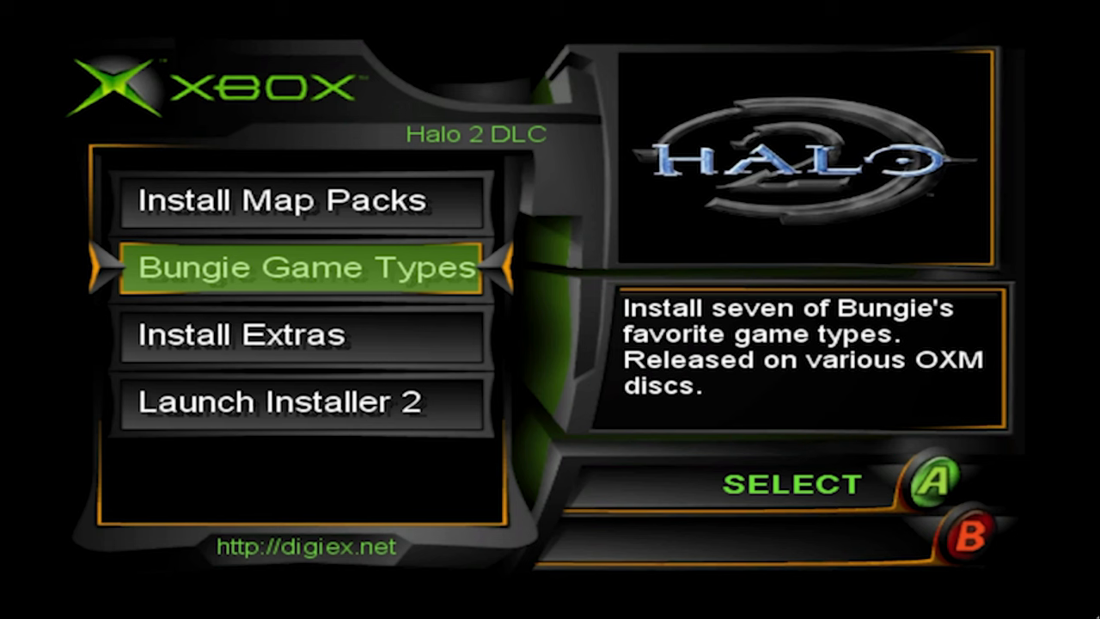
key("Down")
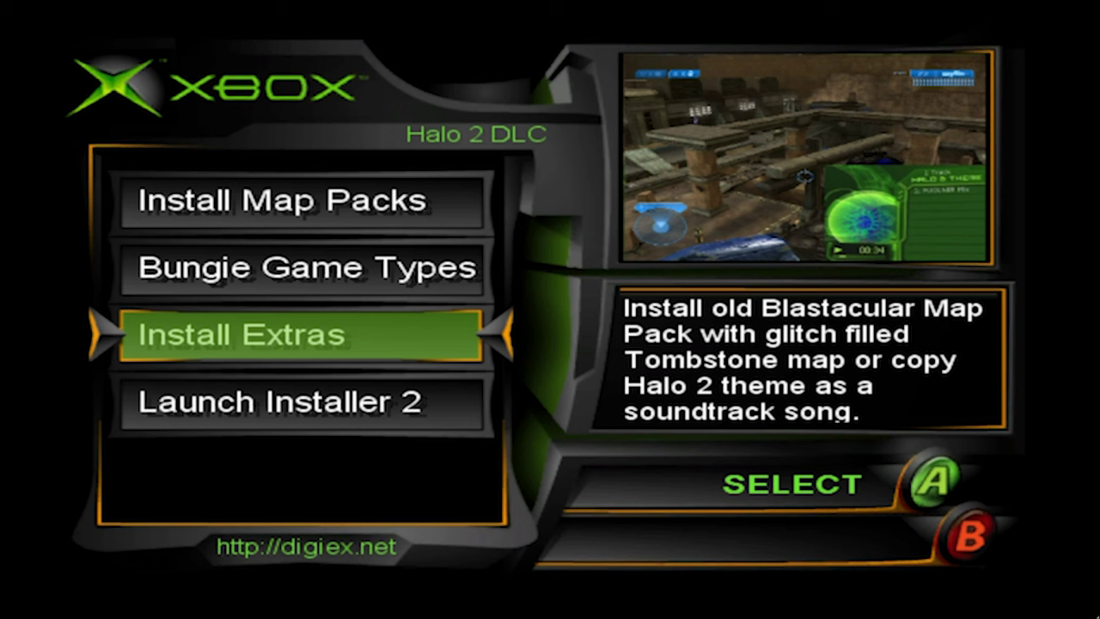
key("Up")
key("Up")
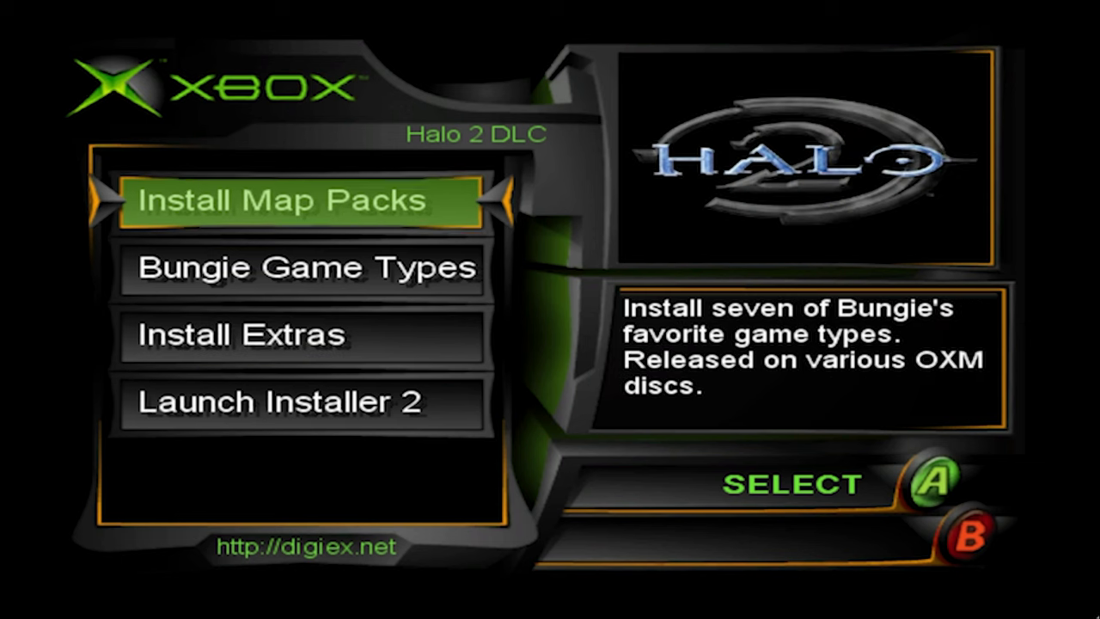
Launch Installer 2 from the Halo 2 DLC disc and install Halo 2 Update 1.5
key("Down")
key("Down")
key("Down")
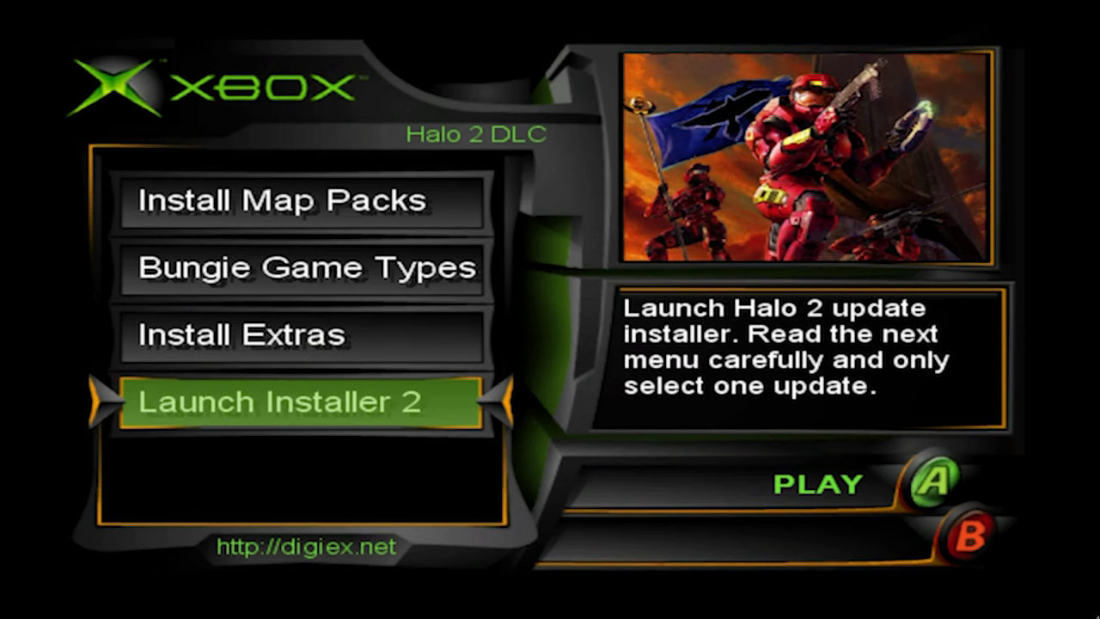
key("Return")
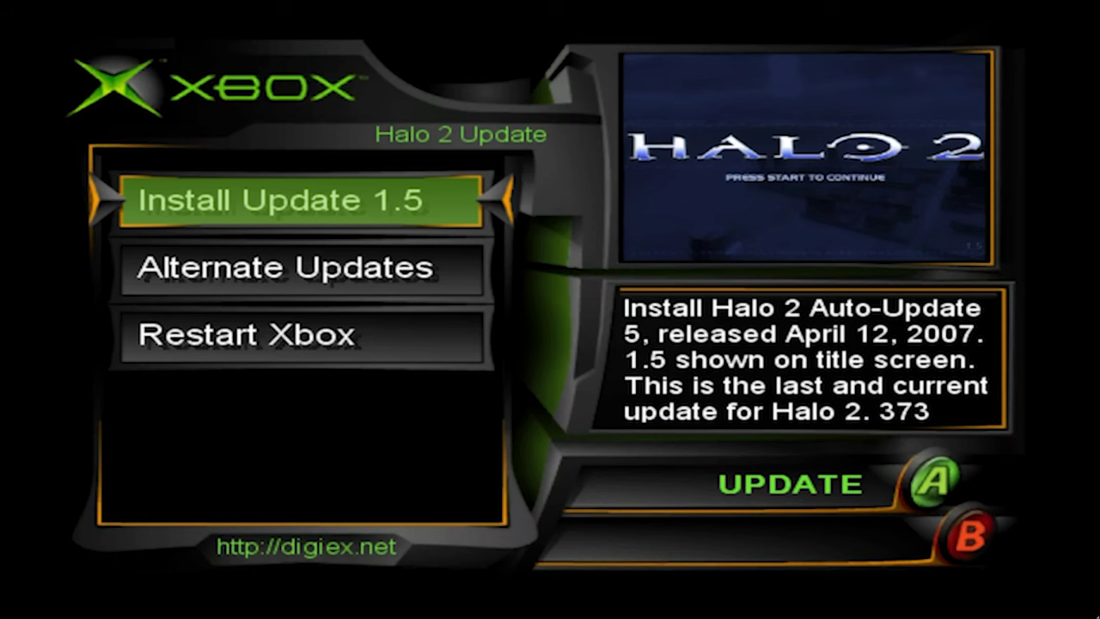
key("Return")
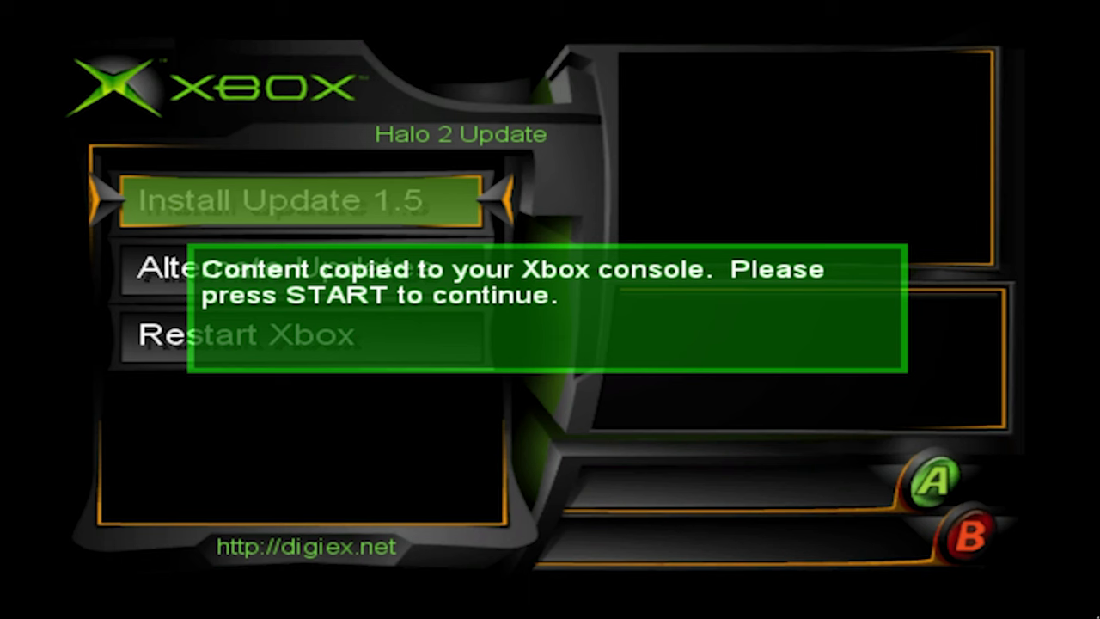
Acknowledge the finished Update 1.5 installation and restart the Xbox to return to the Halo 2 DLC installer
key("Return")
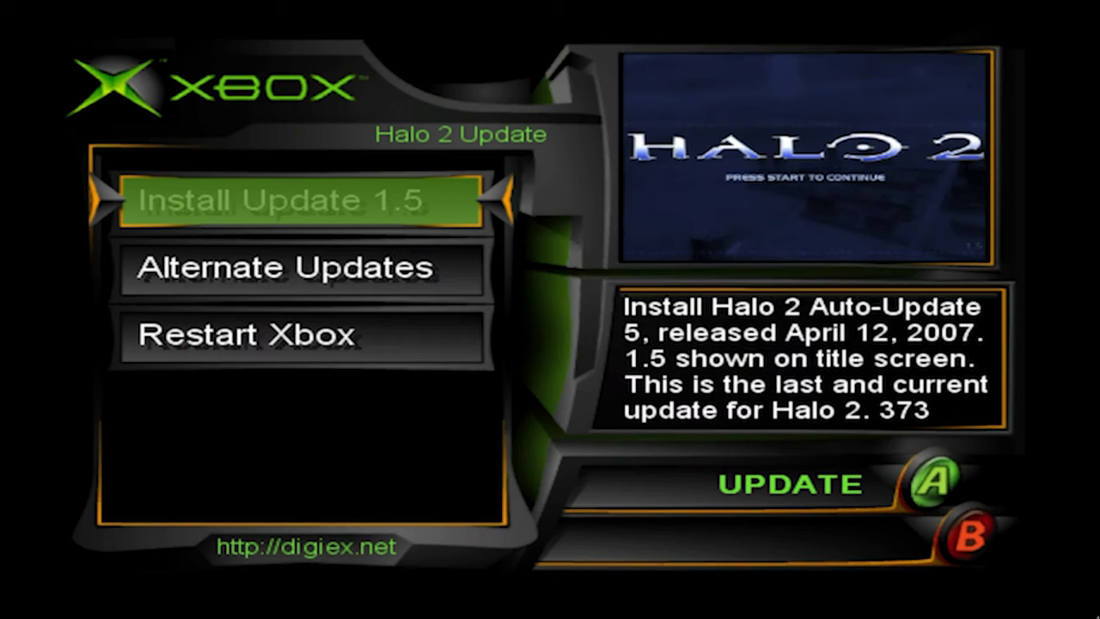
key("Down")
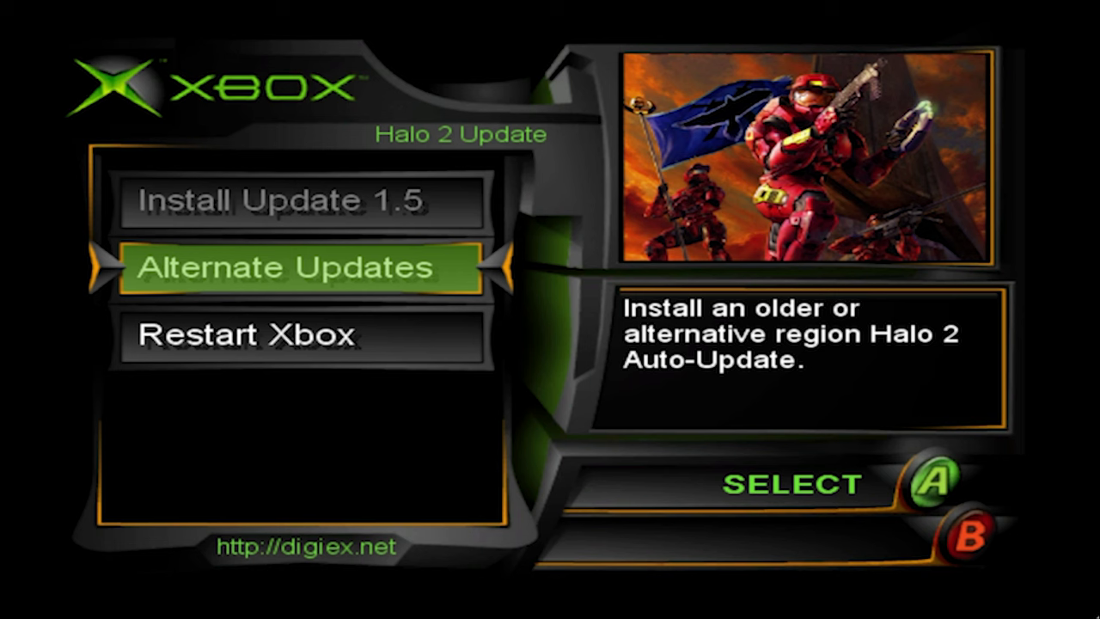
key("Up")
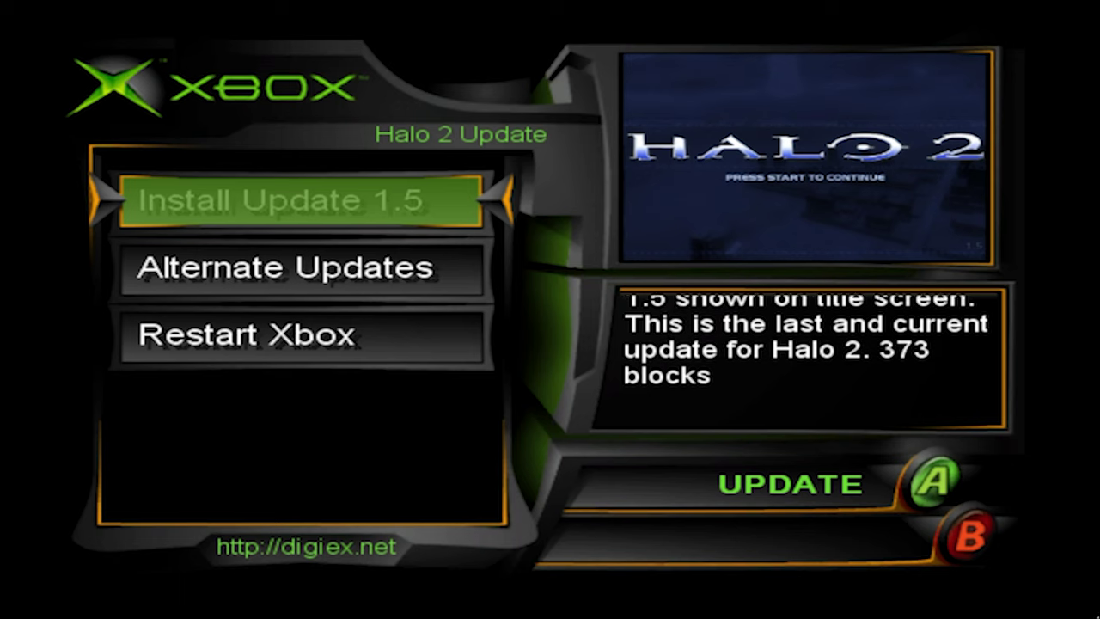
key("Down")
key("Down")
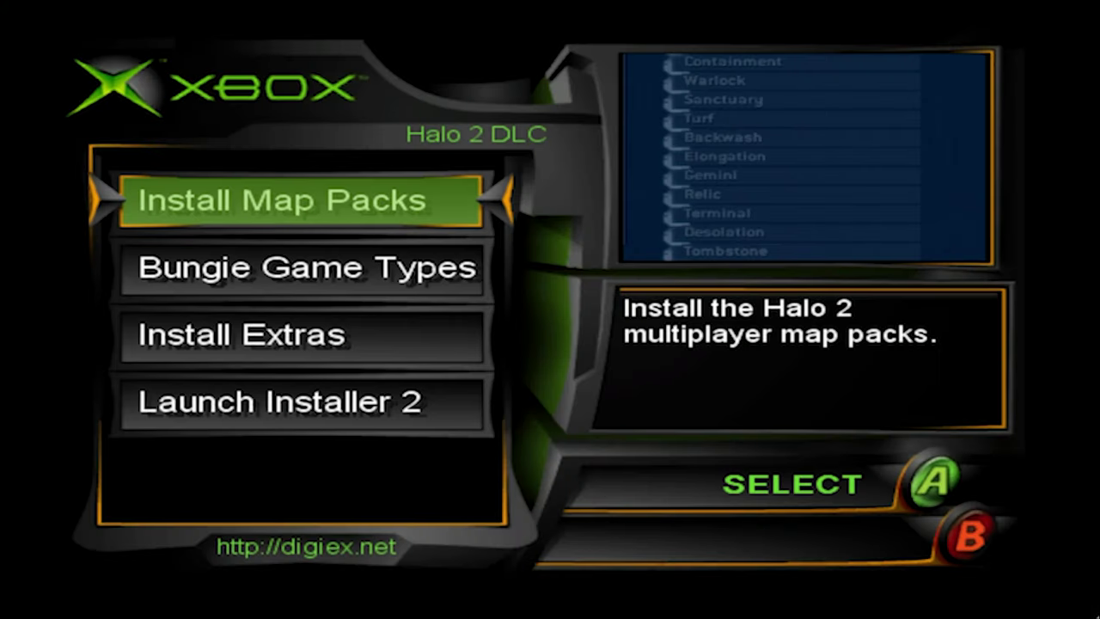
Install the Bonus Maps from the Halo 2 map packs and acknowledge the completed copy
key("Return")
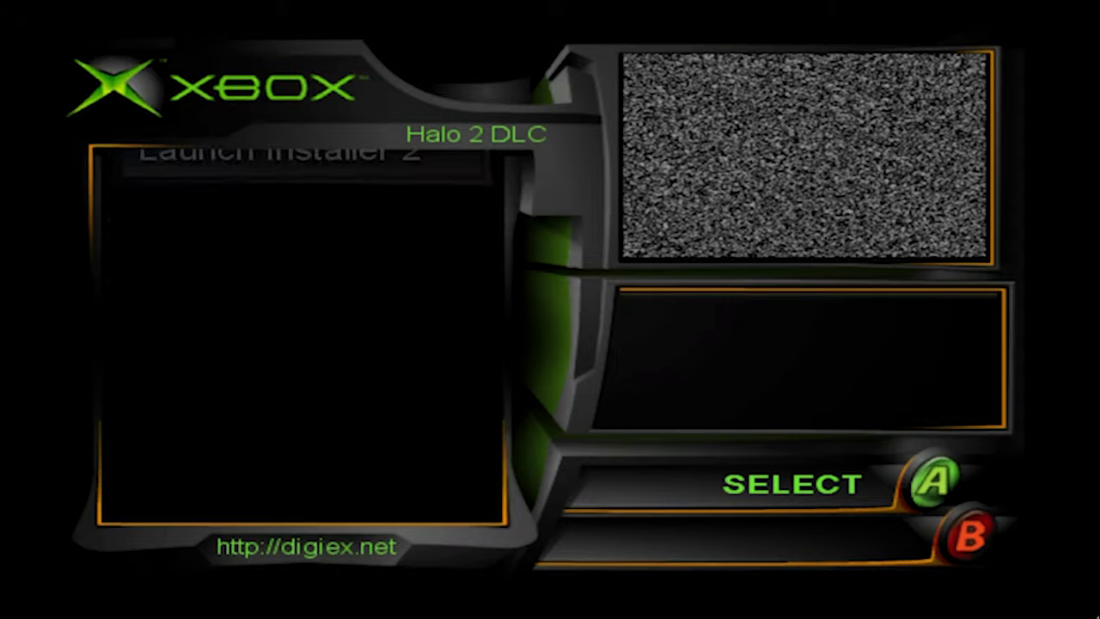
key("Down")
key("Down")
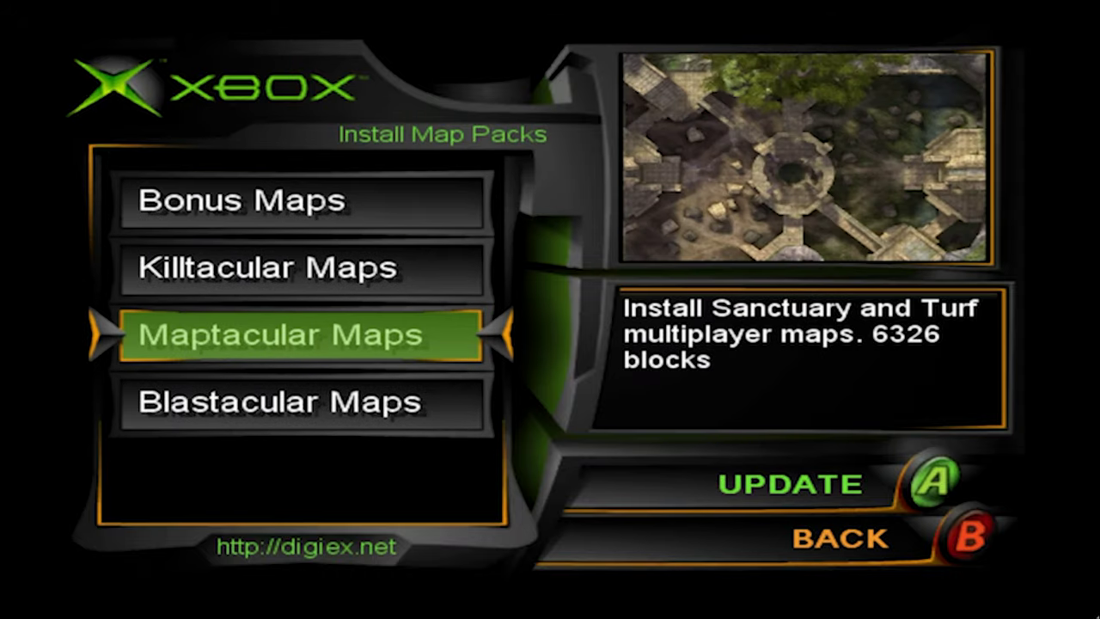
key("Up")
key("Up")
key("Return")
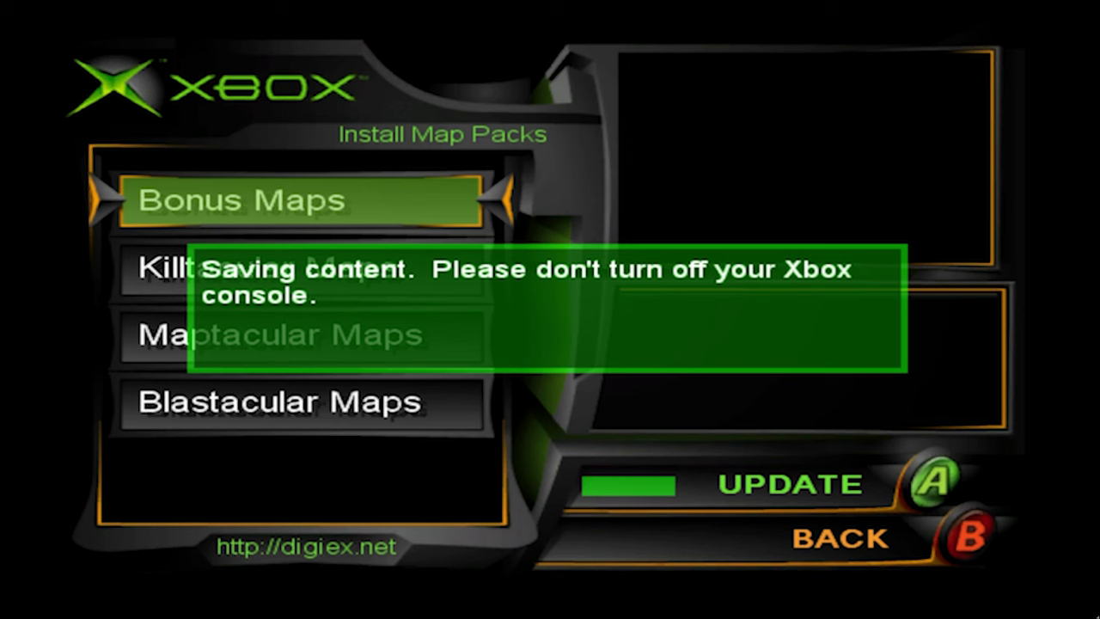
key("Return")
Install the Killtacular Maps and Maptacular Maps packs, acknowledging each completed copy
key("Down")
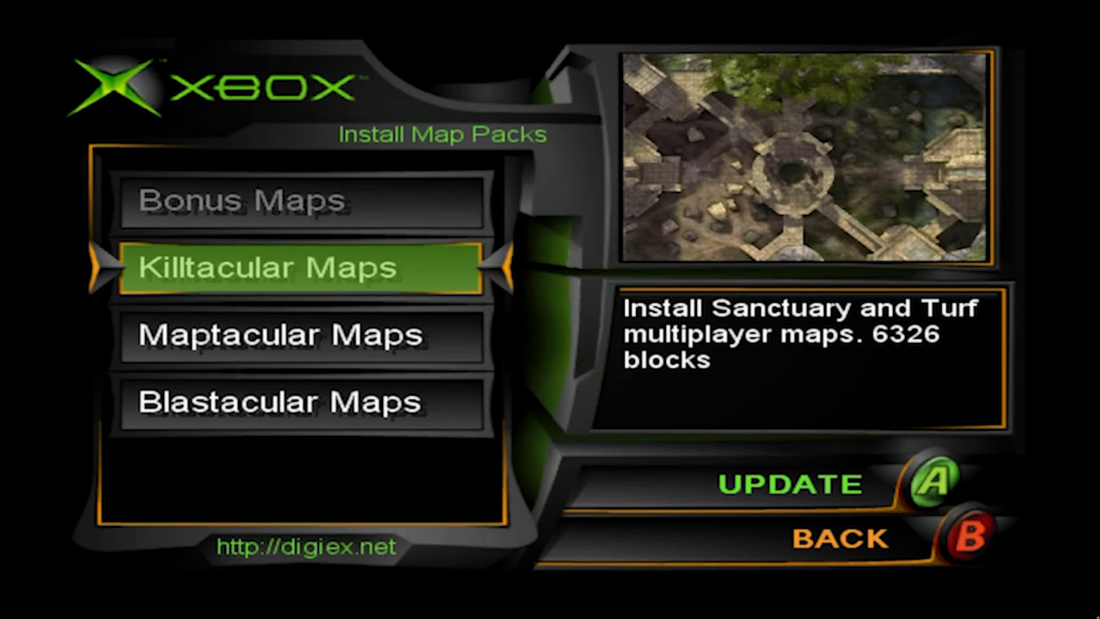
key("Return")
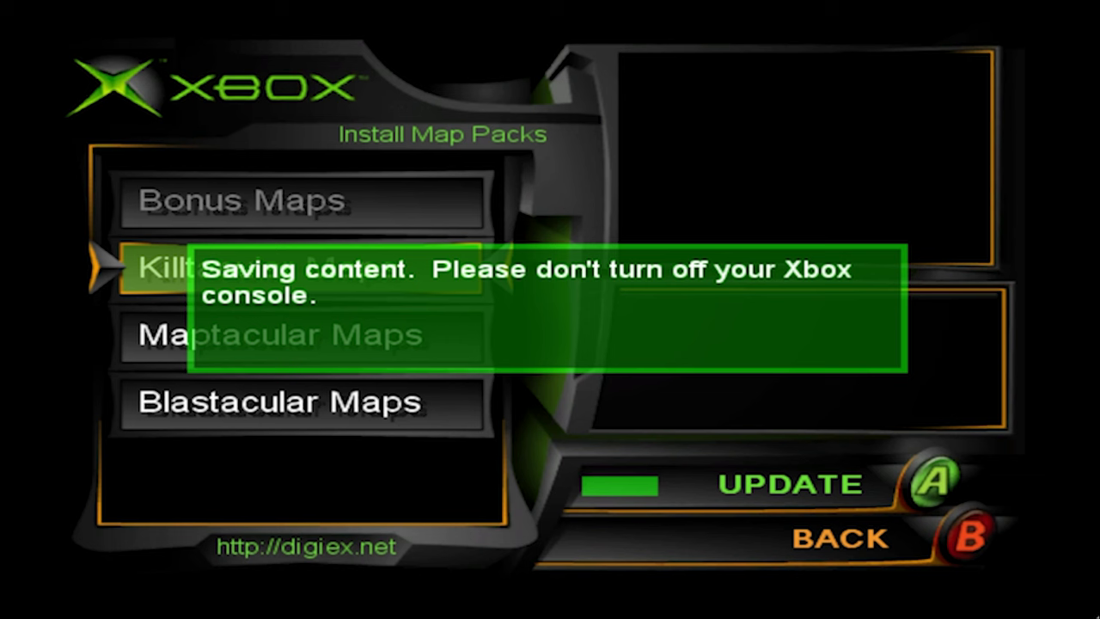
key("Return")
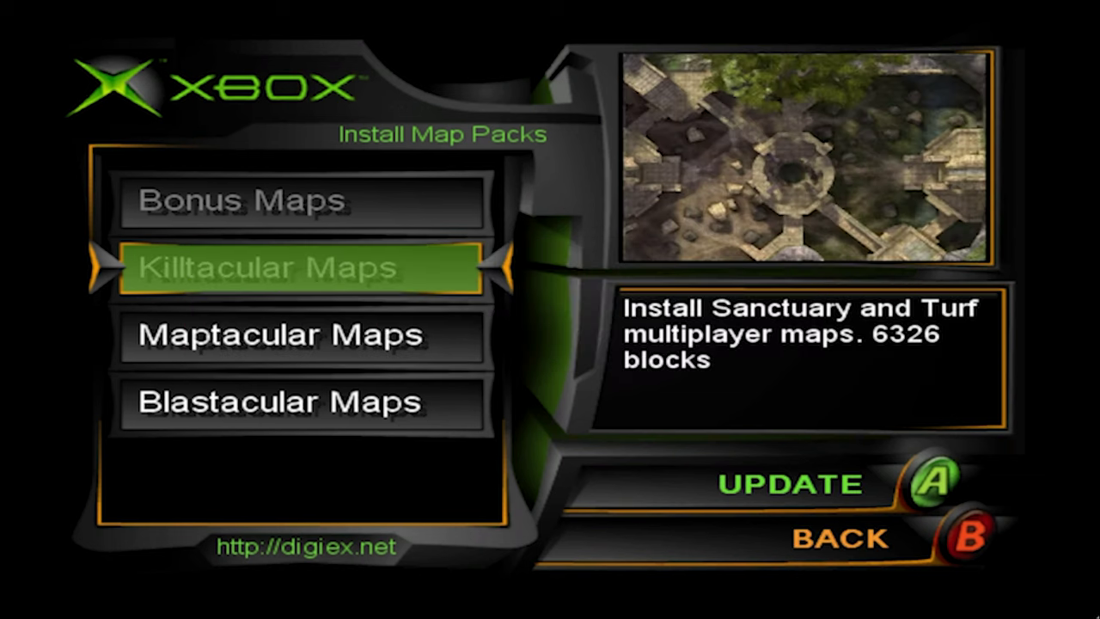
key("Down")
key("Return")
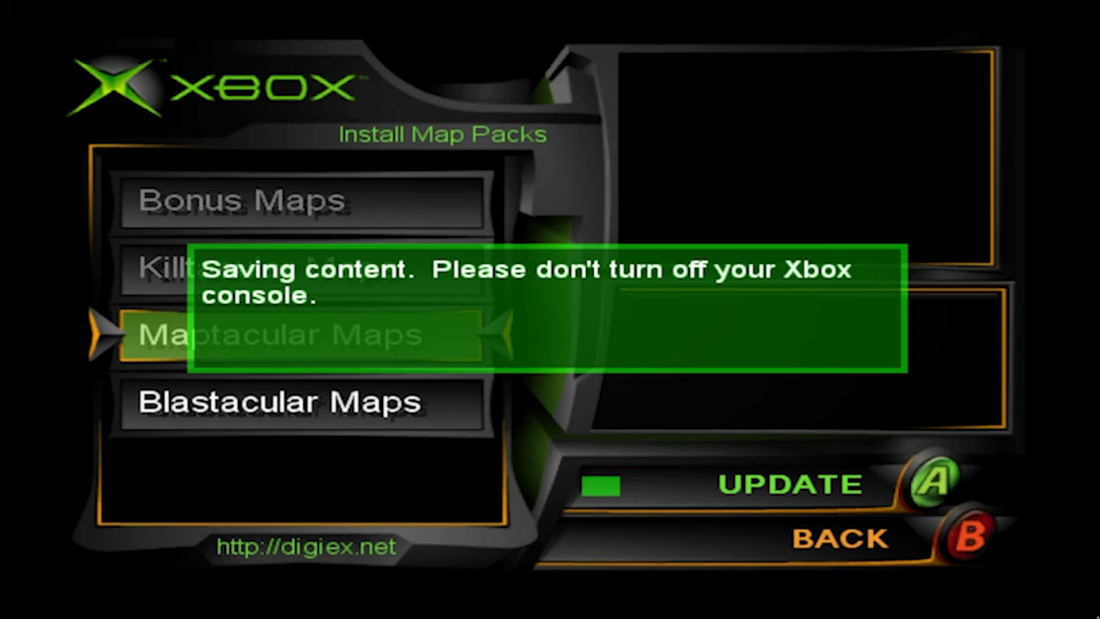
key("Return")
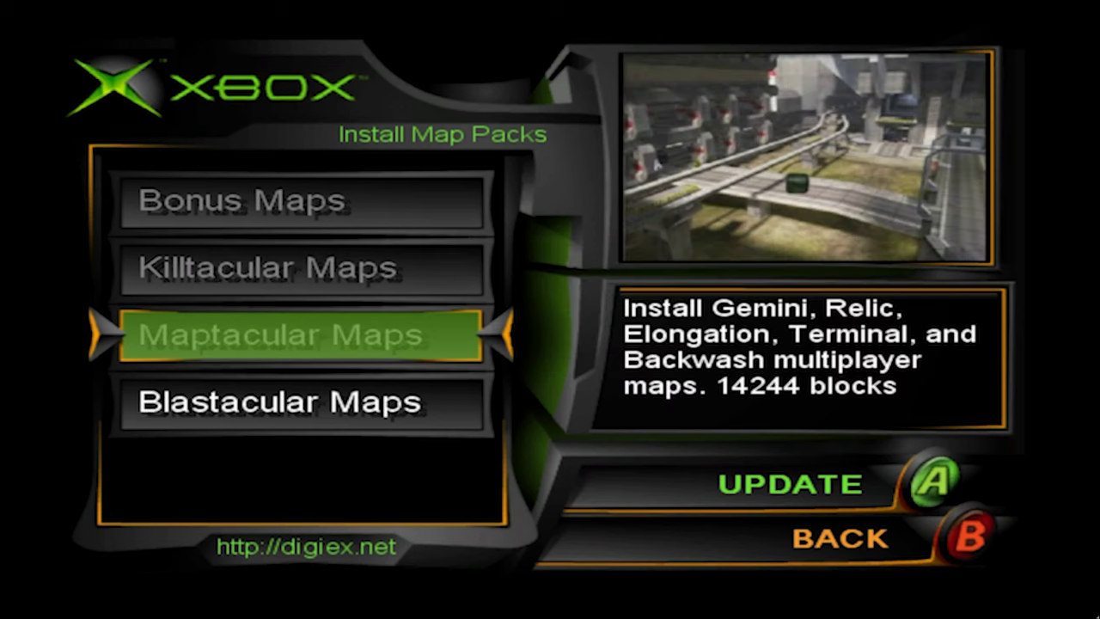
Install the Blastacular Maps pack and return to the main Halo 2 DLC list
key("Down")
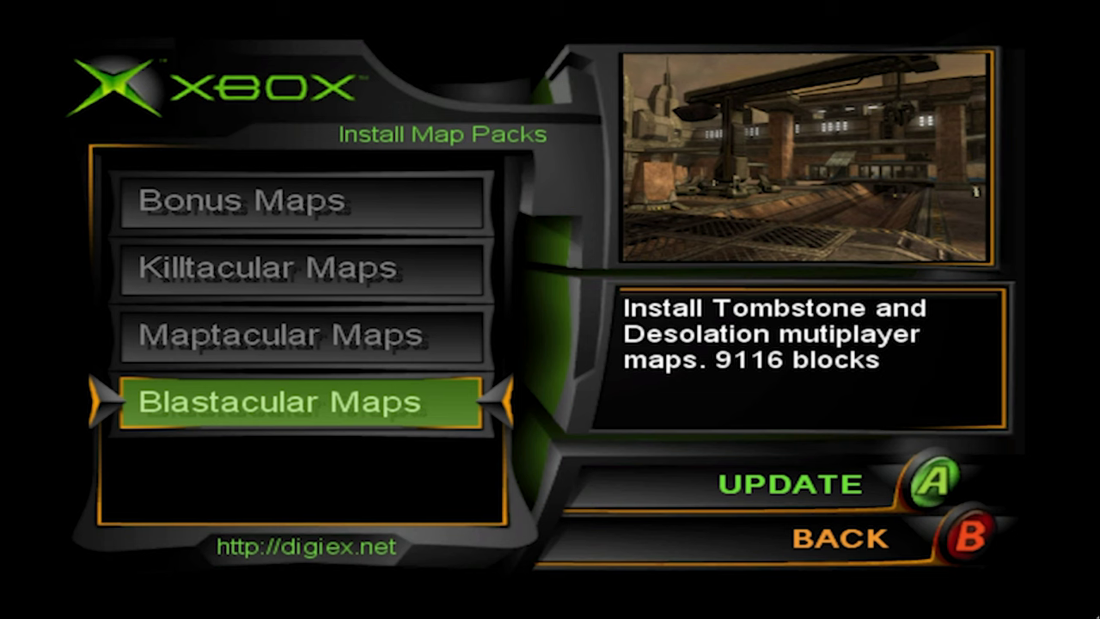
key("Return")
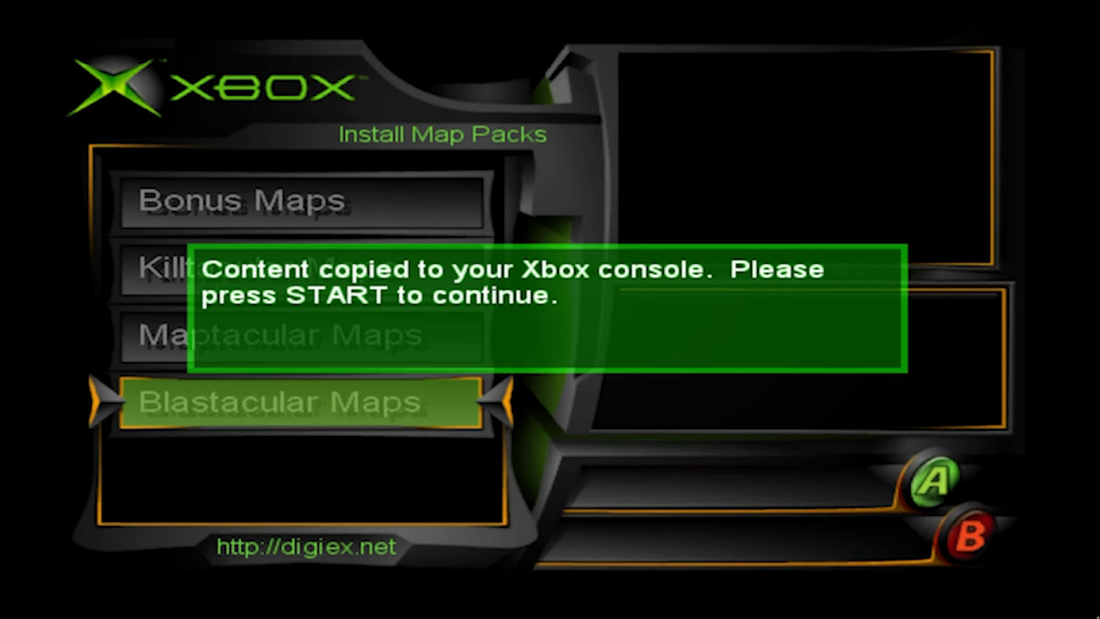
key("Return")
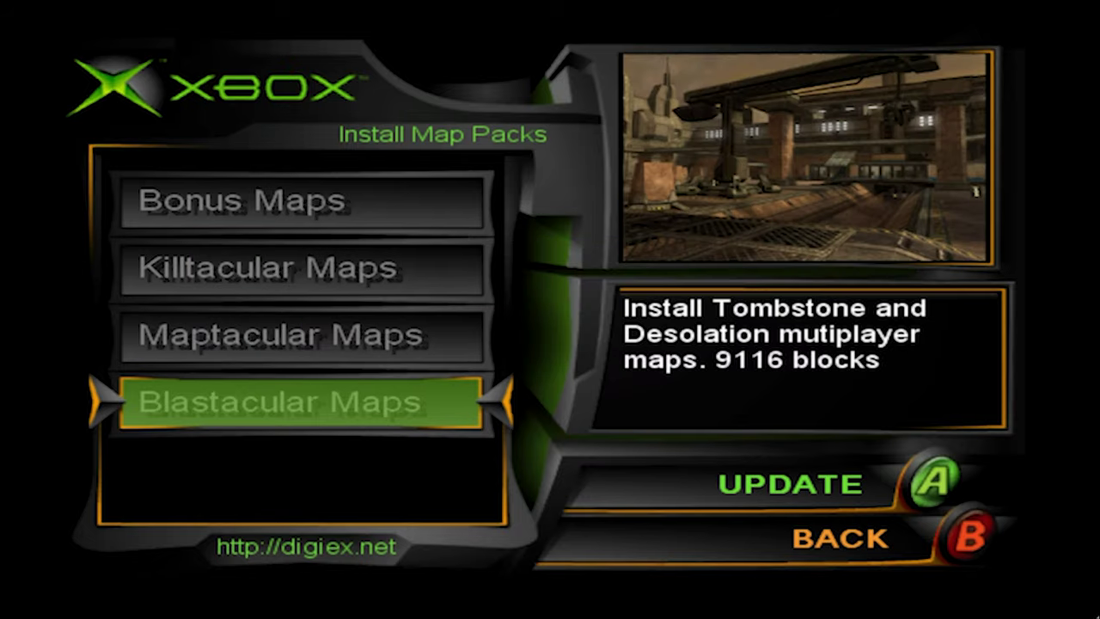
key("Escape")
Copy the Classic CTF Tank and Covie Gulch game types from Bungie Game Types to the console
key("Down")
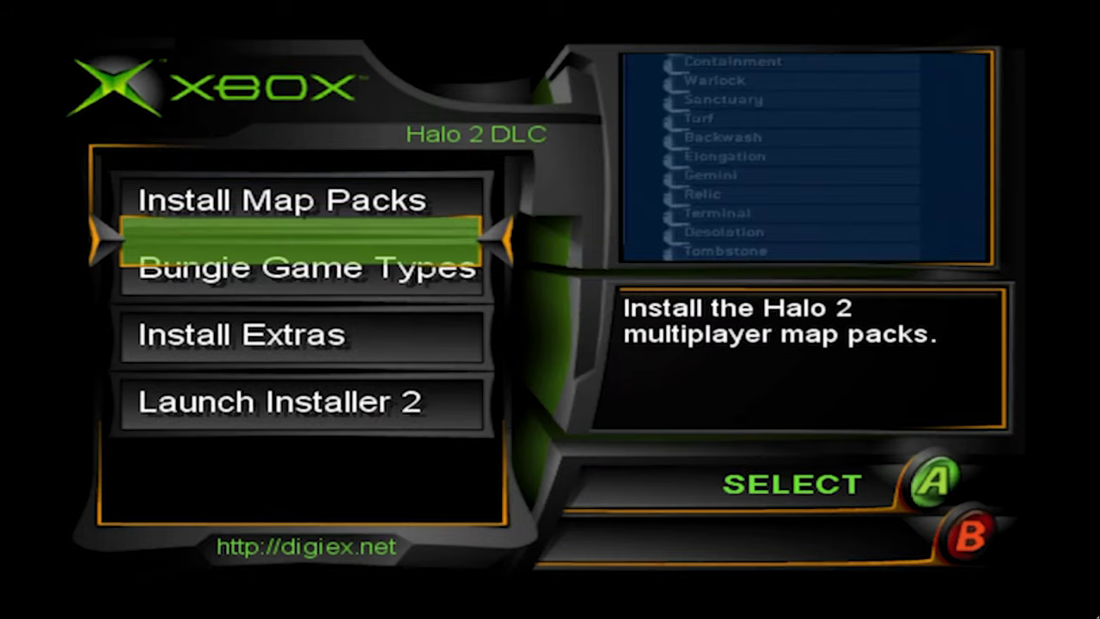
key("Return")
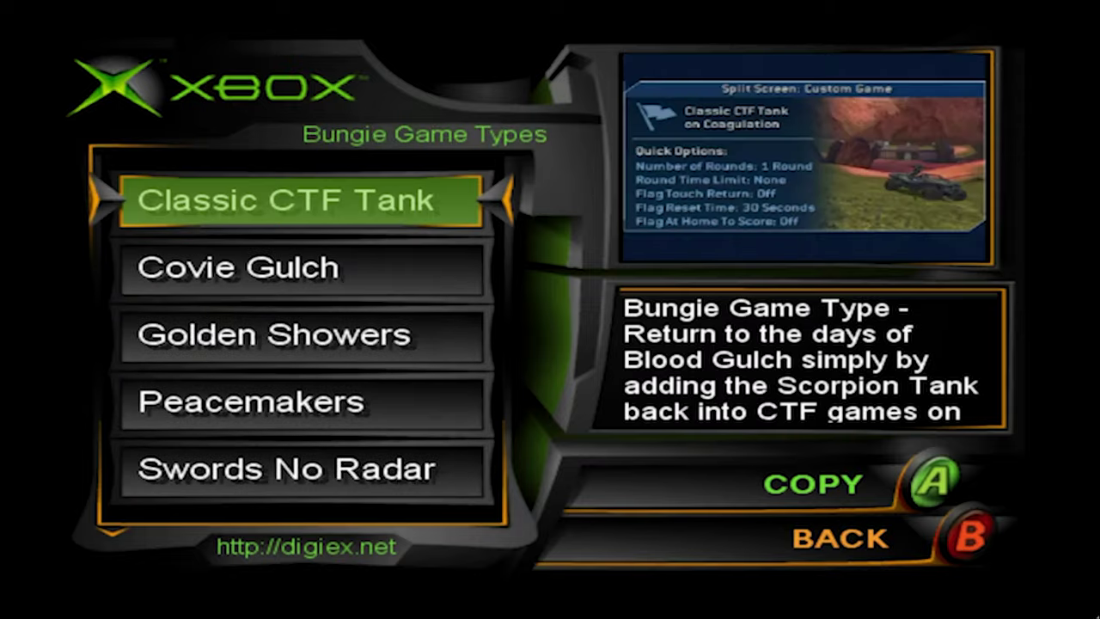
key("Return")
key("Return")
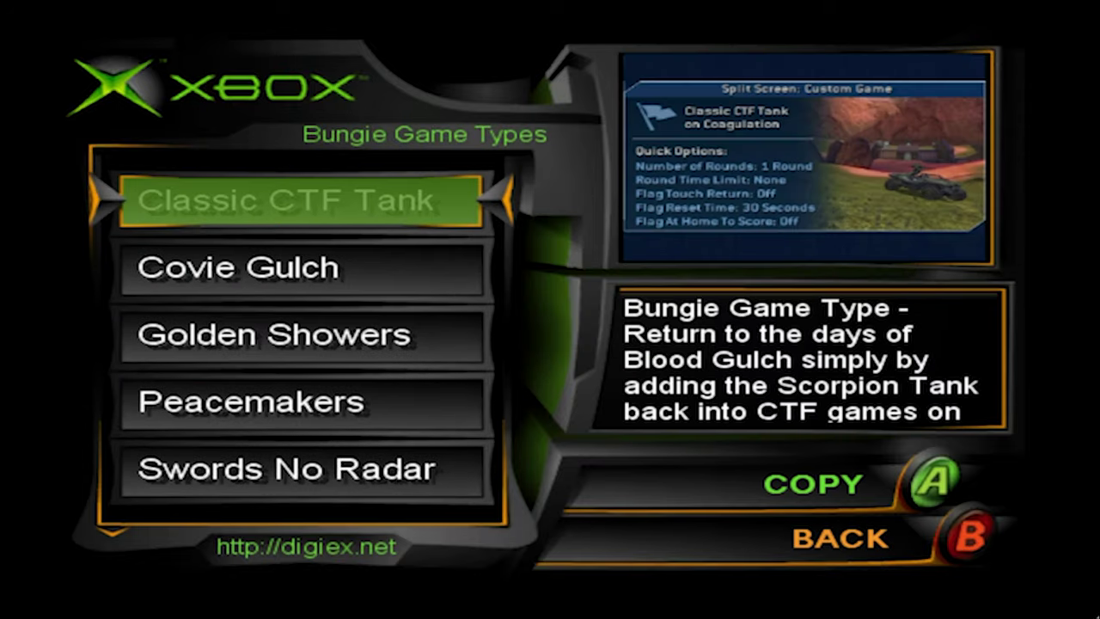
key("Down")
key("Return")
key("Return")
Copy the Golden Showers and Peacemakers game types to the console
key("Down")
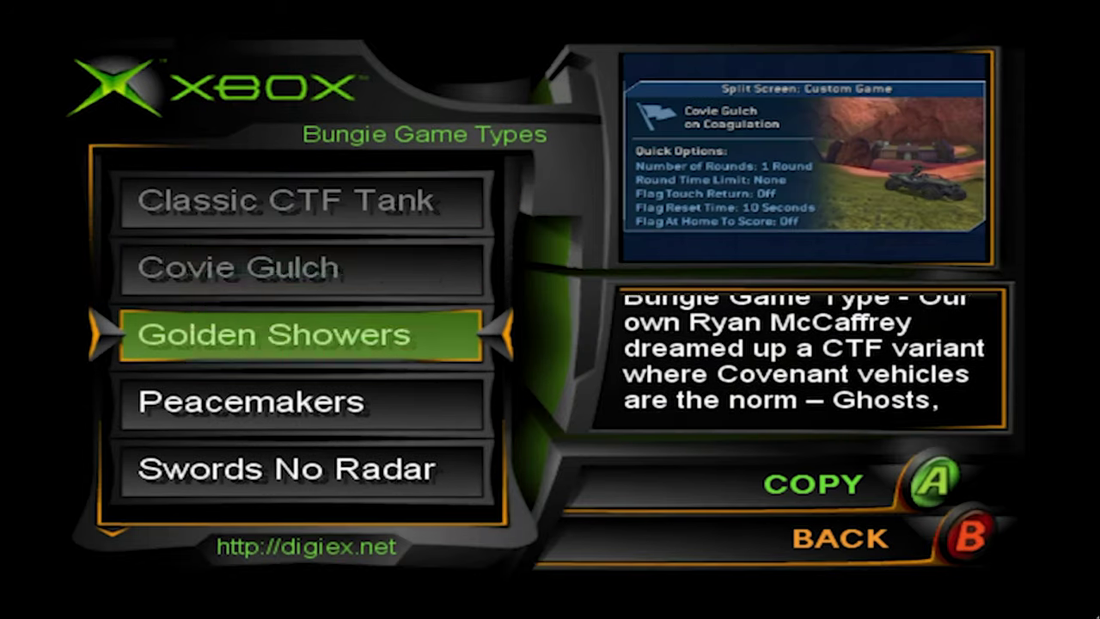
key("Return")
key("Return")
key("Down")
key("Return")
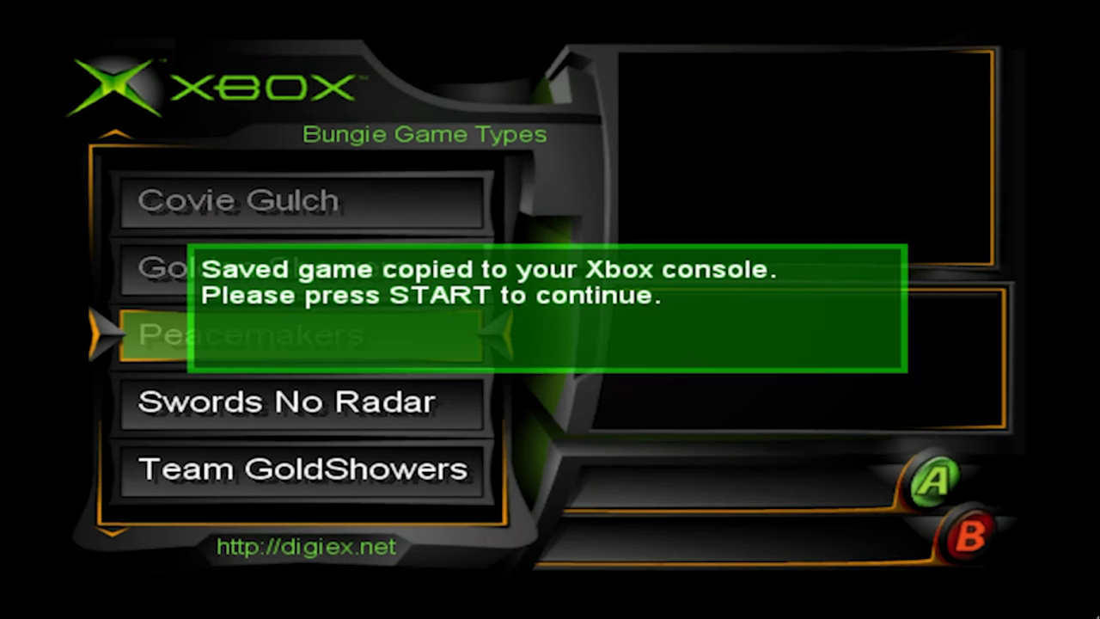
key("Return")
Copy the Swords No Radar, Team GoldShowers and Zombies game types, and return to the main Halo 2 DLC list
key("Down")
key("Down")
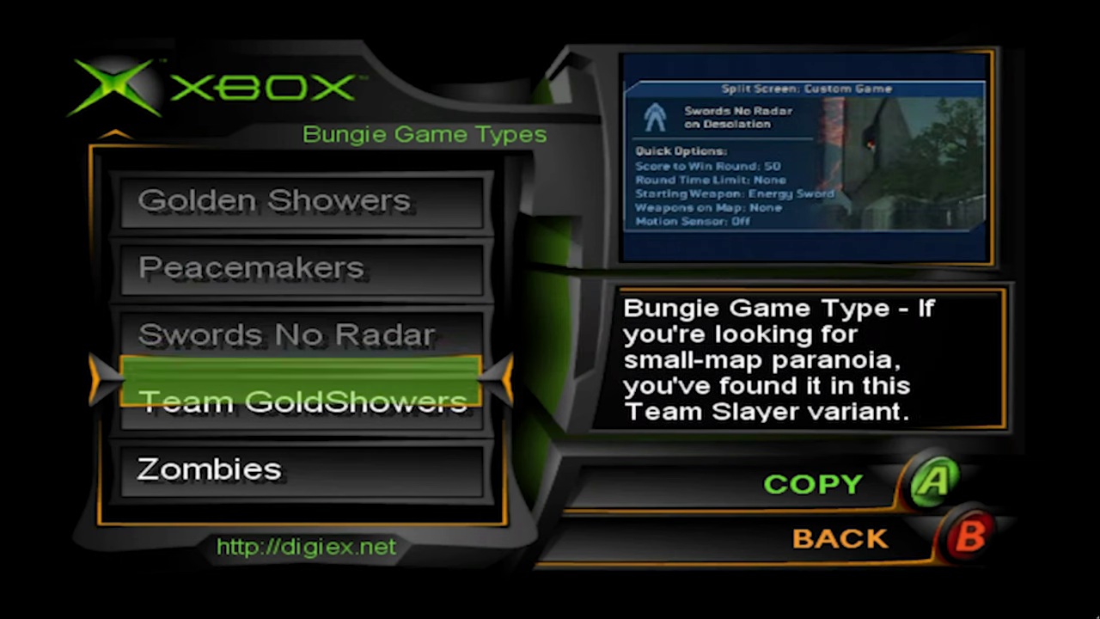
key("Return")
key("Return")
key("Down")
key("Return")
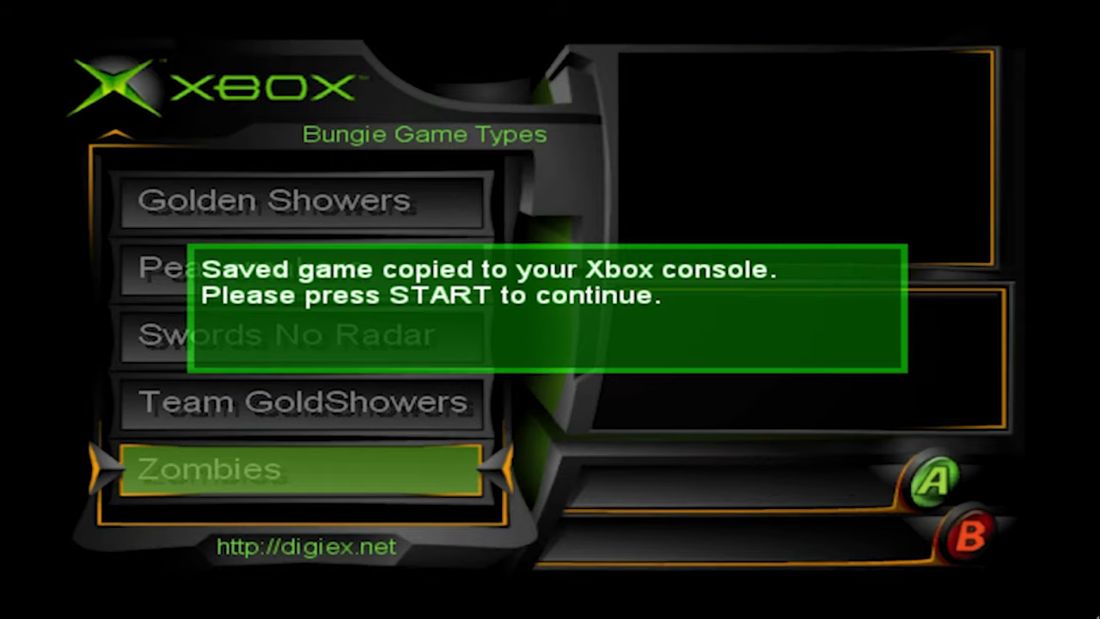
key("Return")
key("Escape")
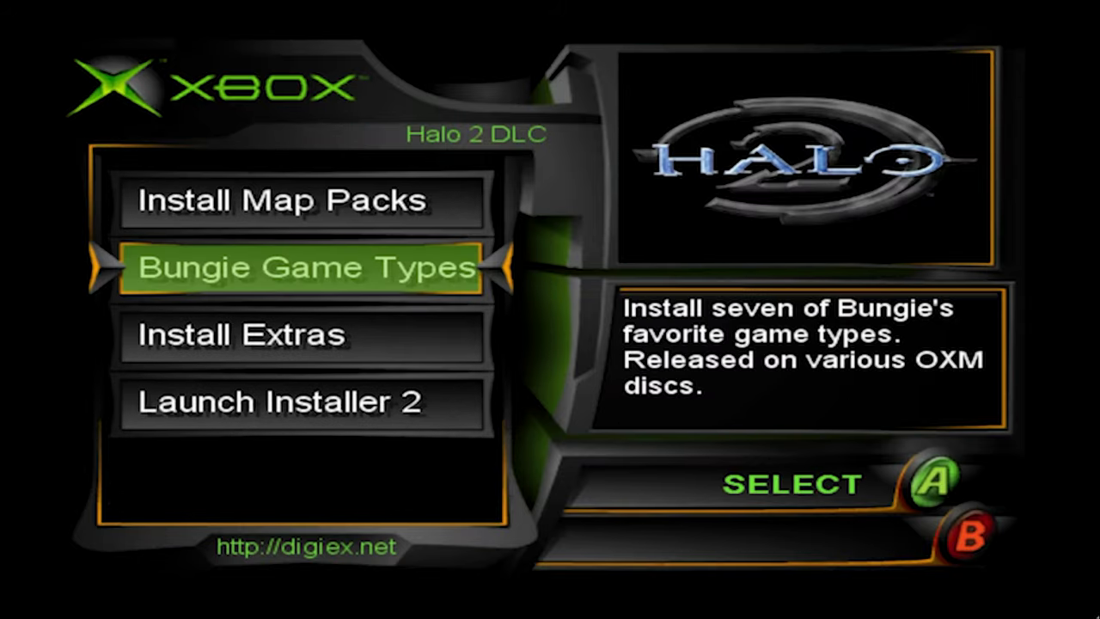
Copy the Halo 2 Theme from Install Extras to the Xbox soundtracks and return to the main Halo 2 DLC list
key("Down")
key("Return")
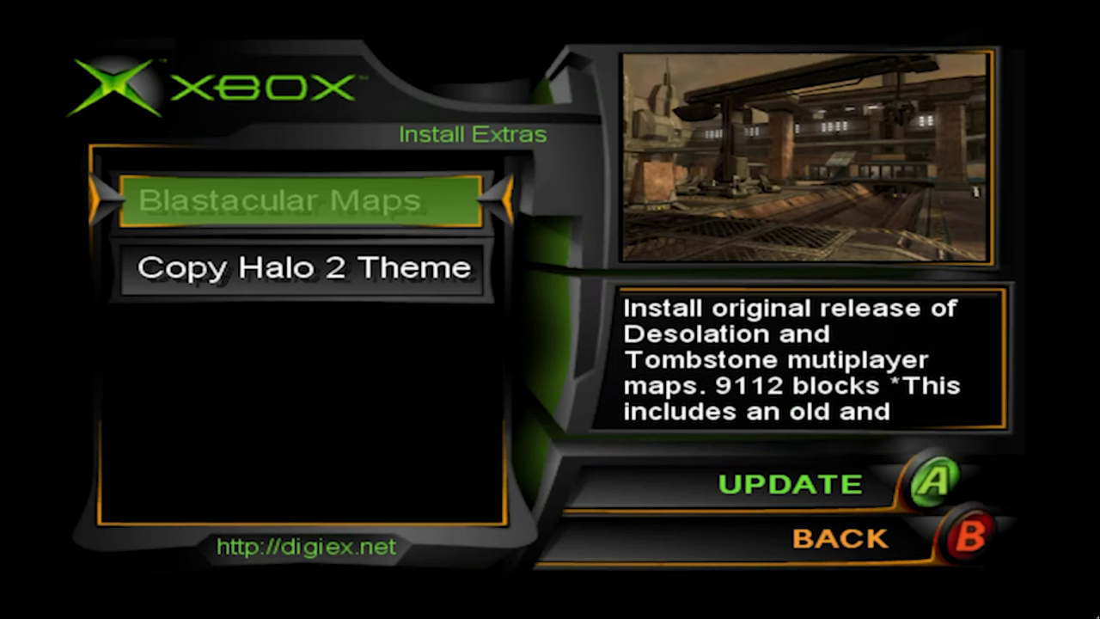
key("Down")
key("Return")
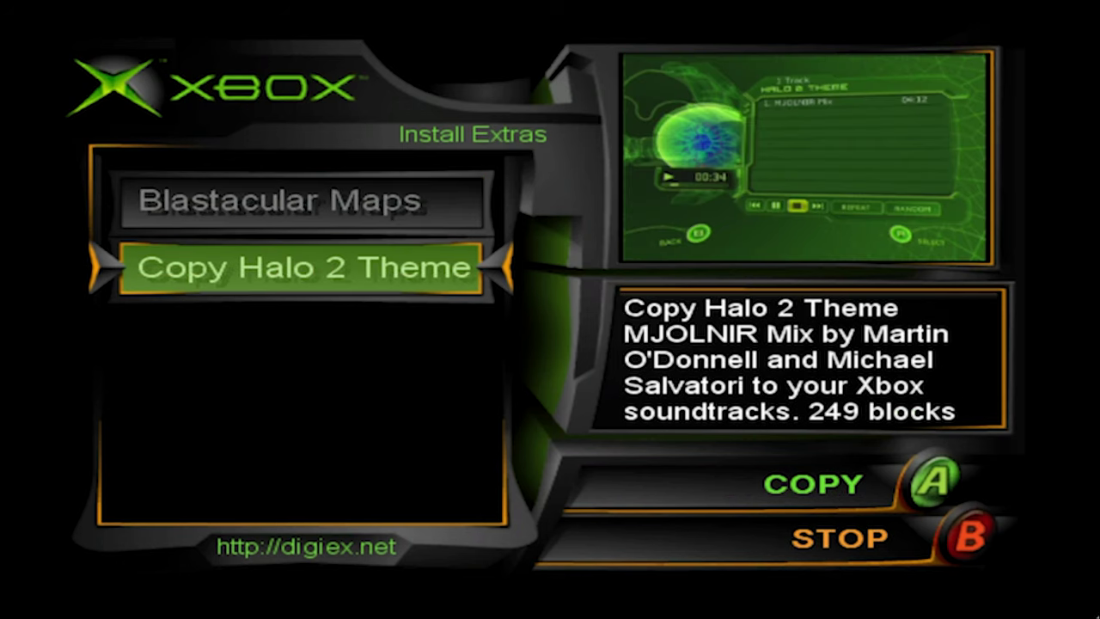
key("Up")
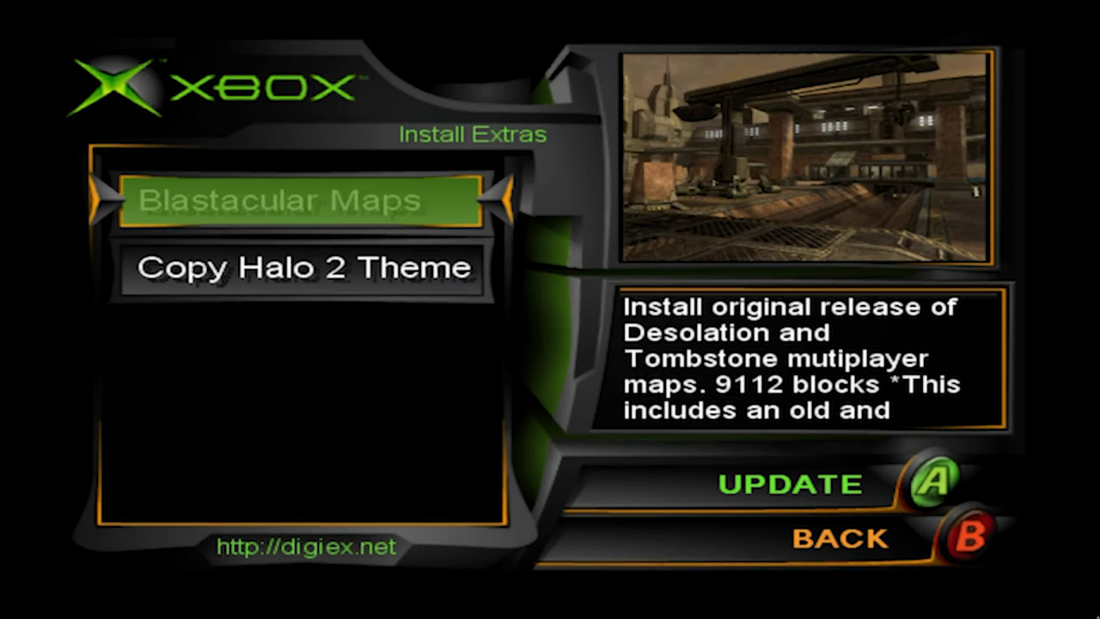
key("Down")
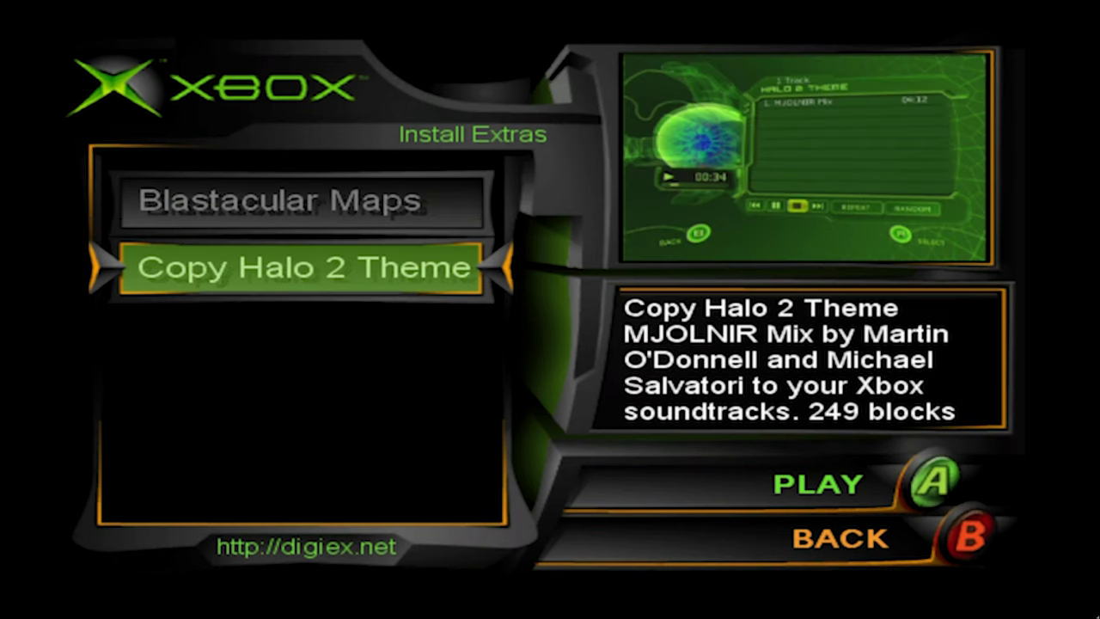
key("Return")
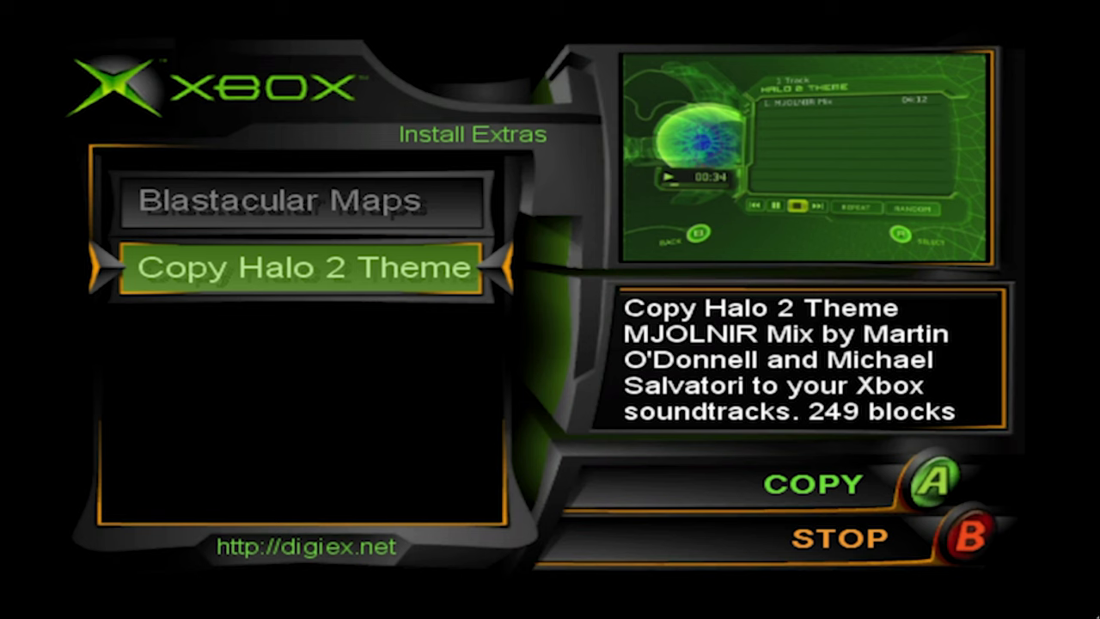
key("Up")
key("Down")
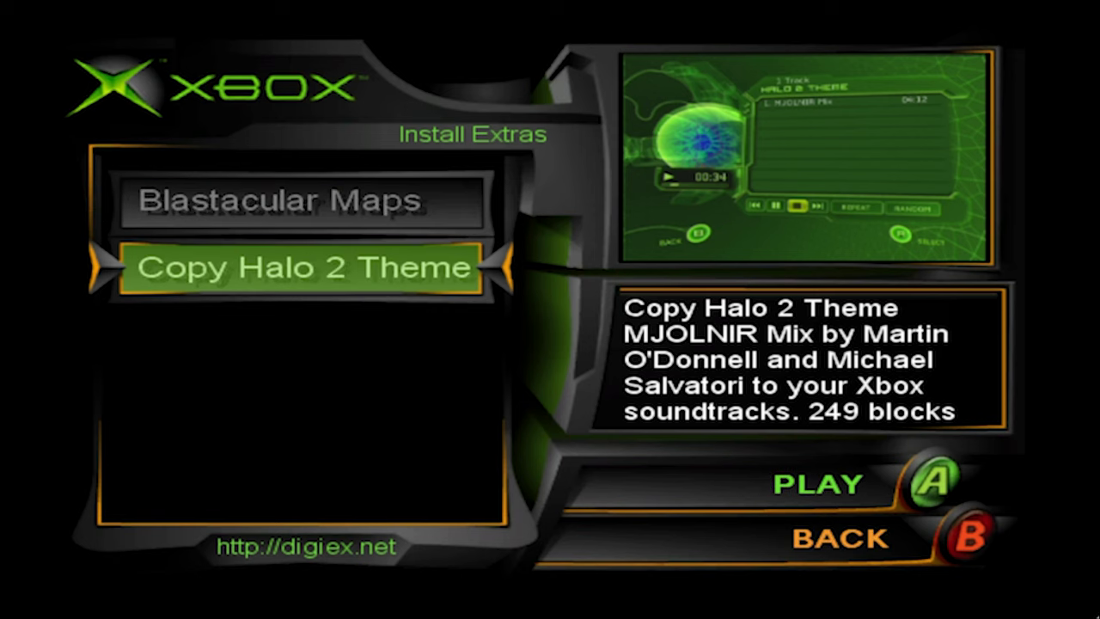
key("Return")
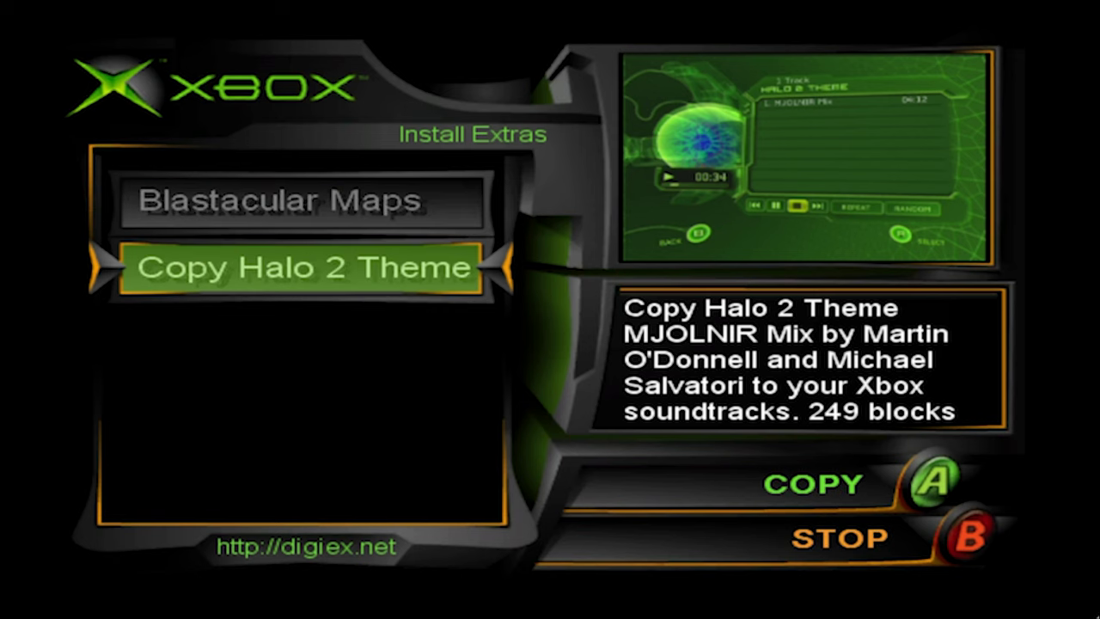
key("Return")
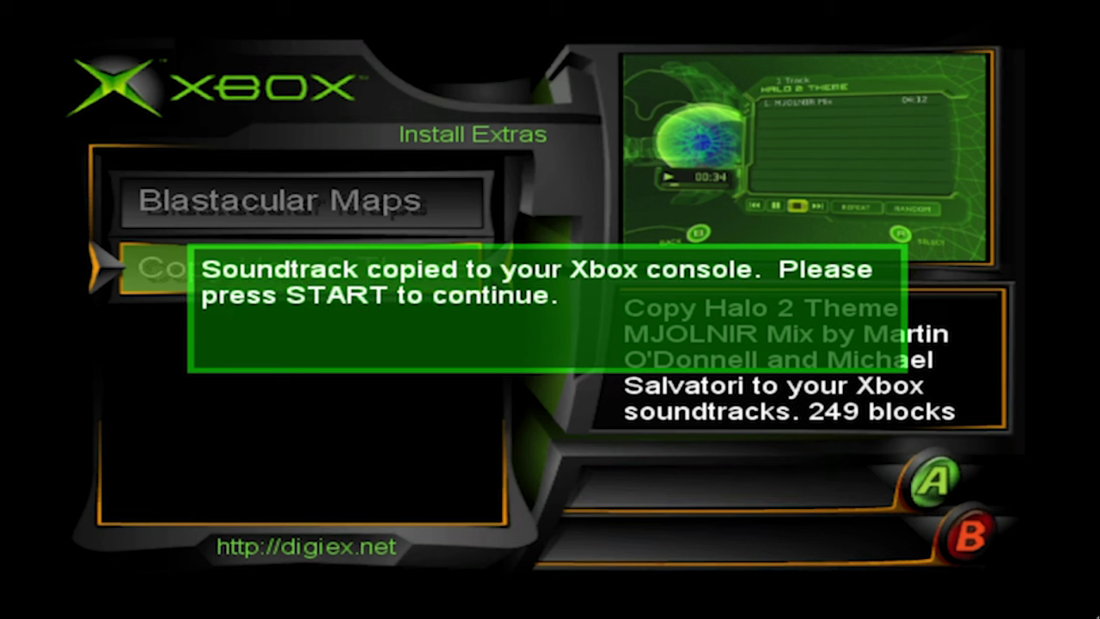
key("Return")
key("Up")
key("Down")
key("Up")
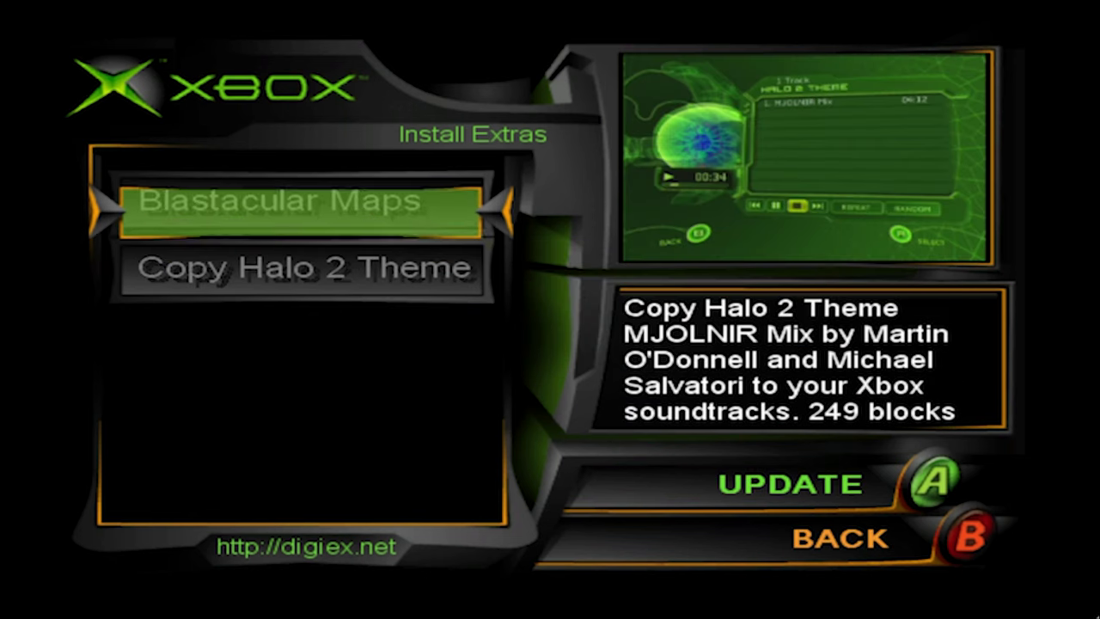
key("Escape")
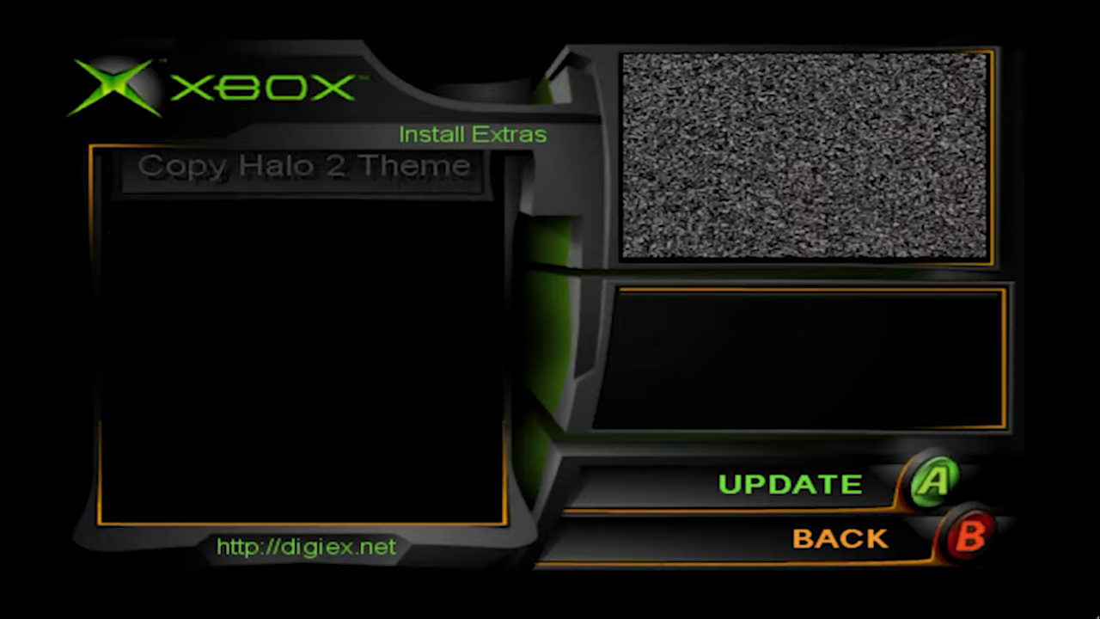
key("Up")
key("Up")
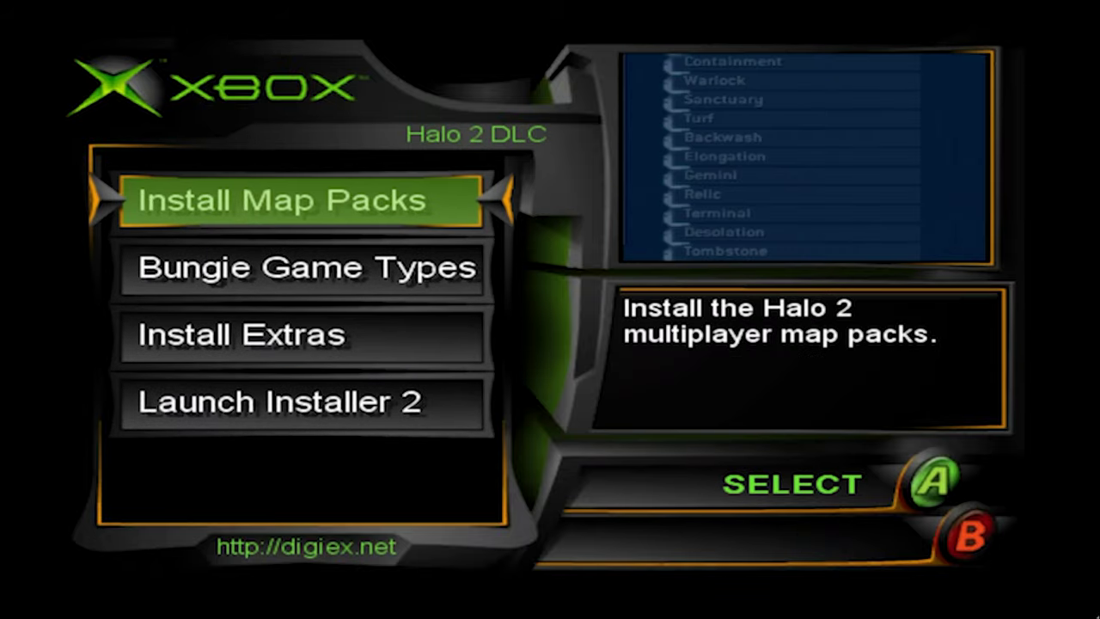
key("Down")
key("Down")
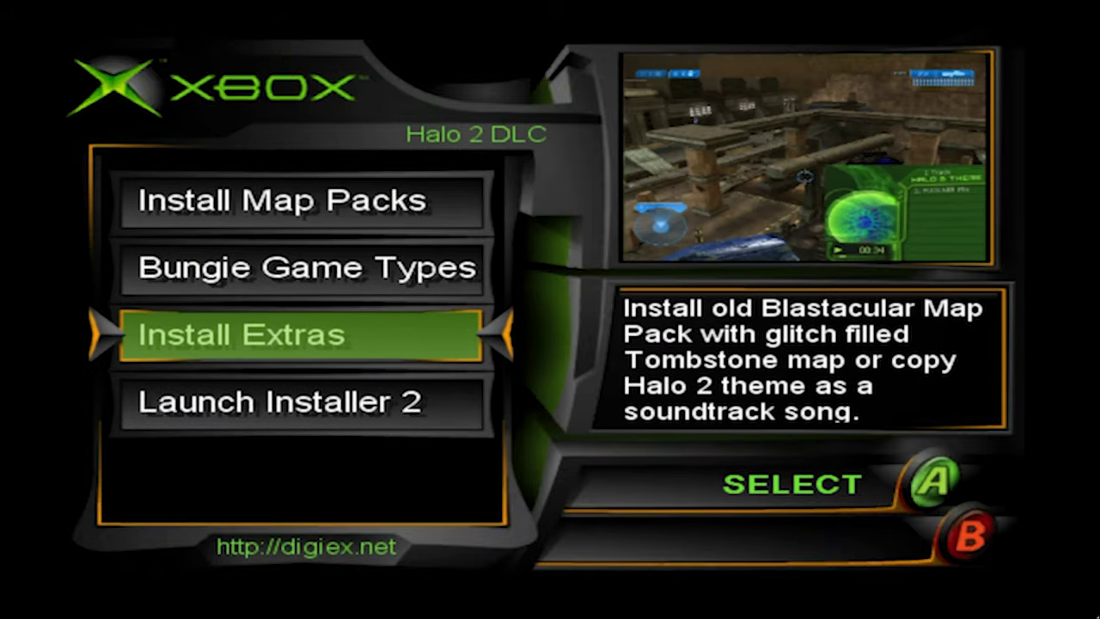
key("Up")
key("Down")
key("Down")
key("Up")
key("Up")
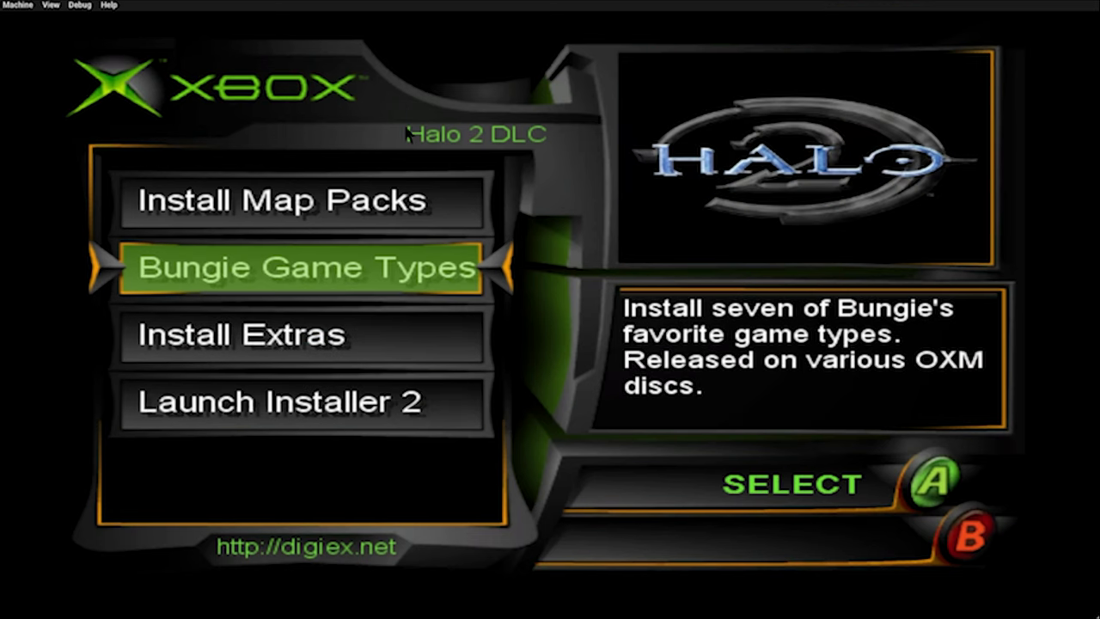
left_click(17, 4)
mouse_move(24, 43)
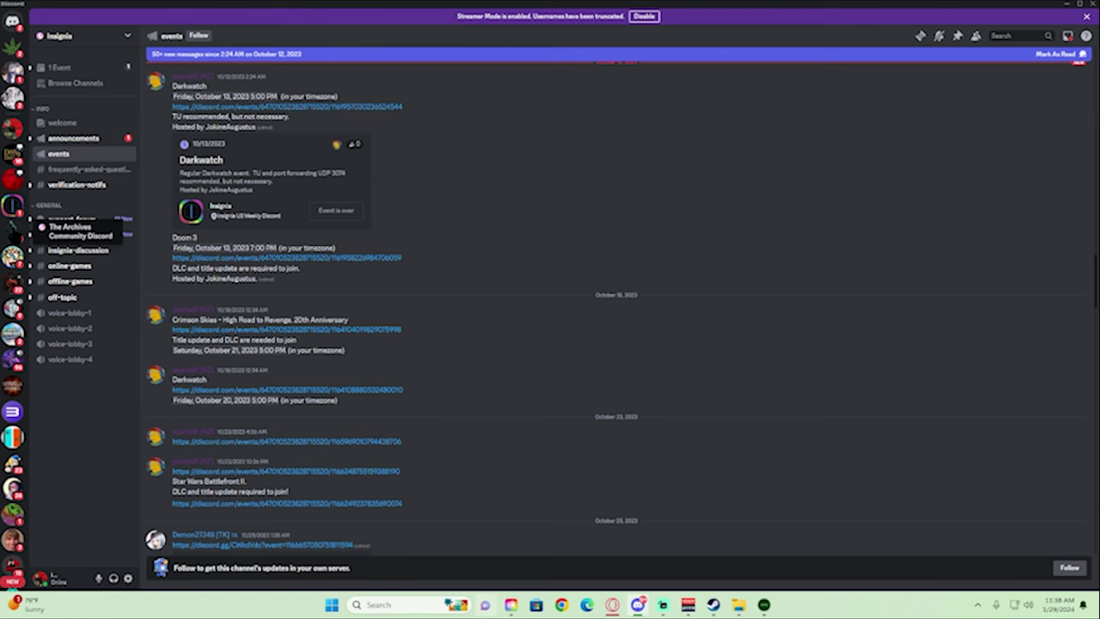
Switch to Discord and look through the Insignia server's events channel for game nights and their DLC and title update requirements
scroll(514, 249, "up", 10)
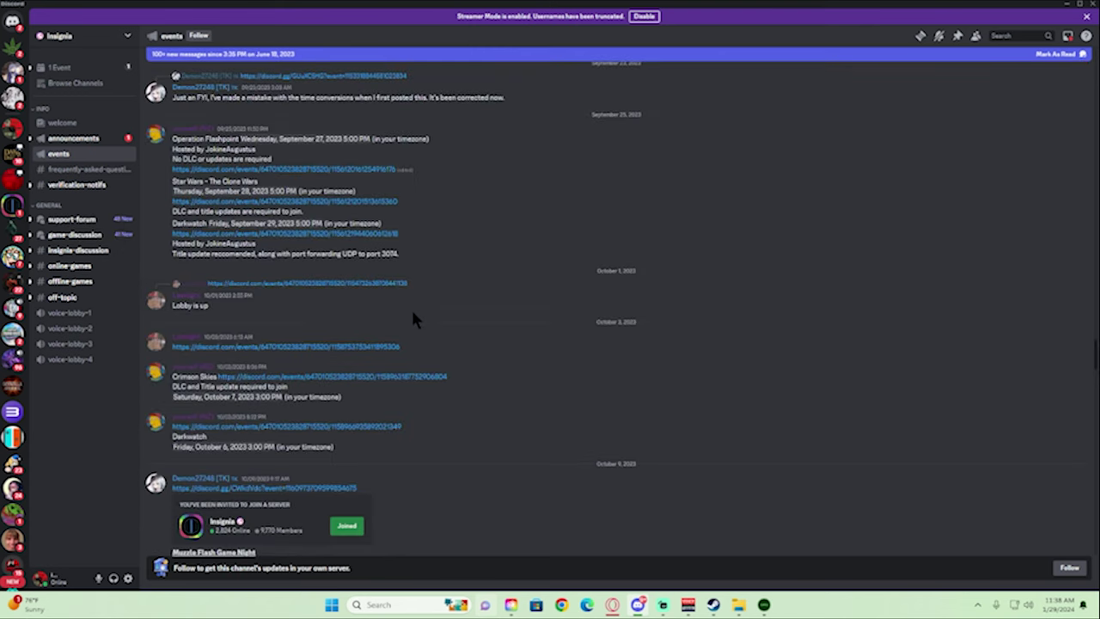
scroll(413, 315, "down", 15)
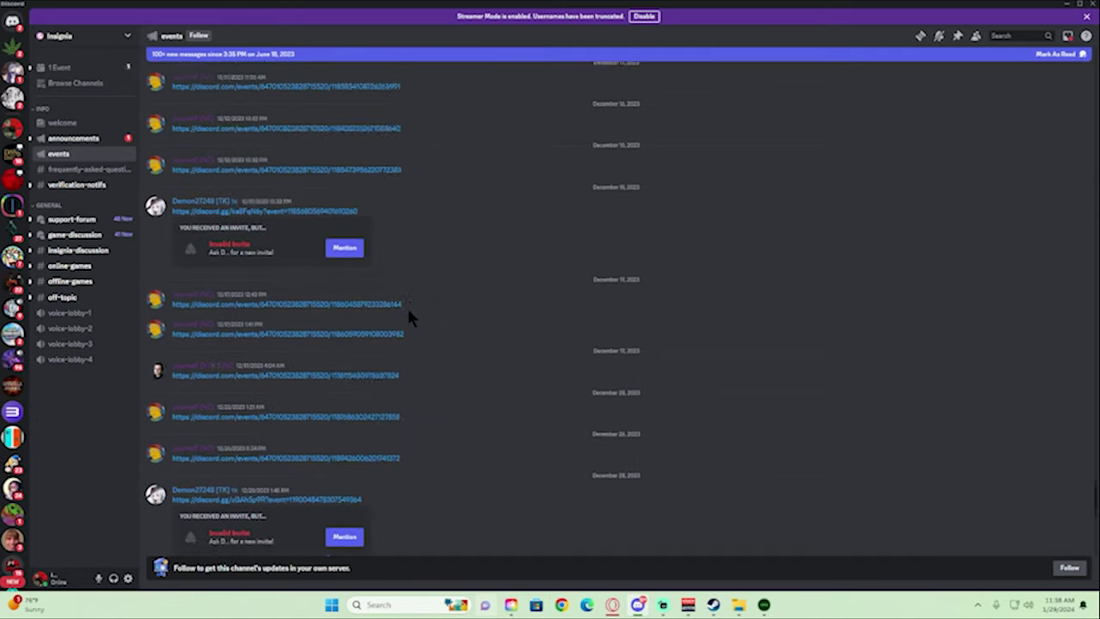
scroll(407, 305, "down", 10)
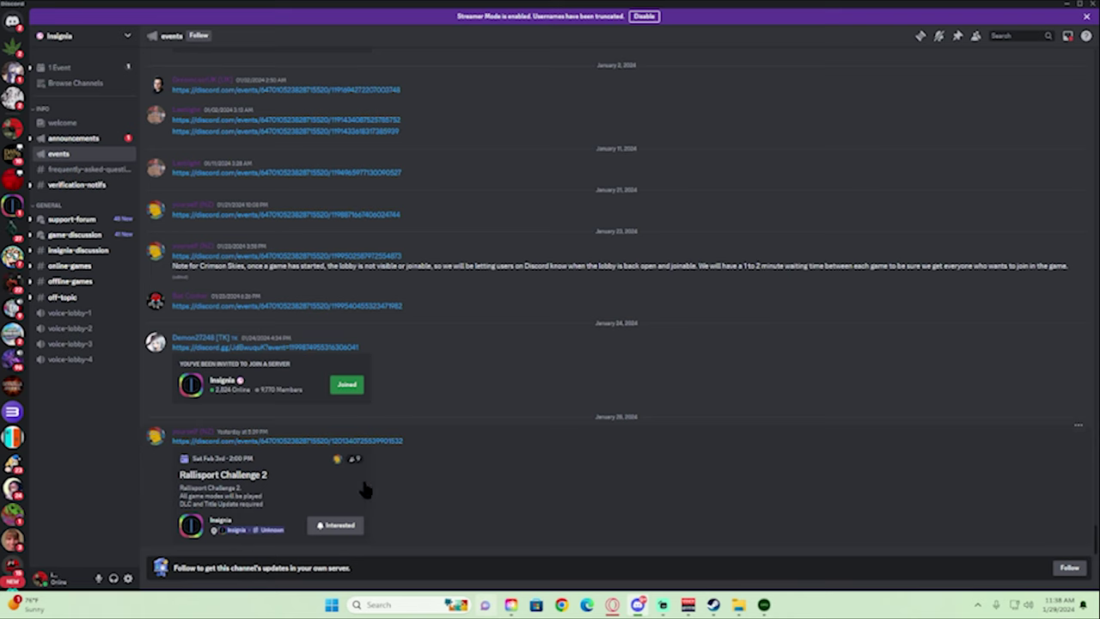
scroll(275, 381, "up", 3)
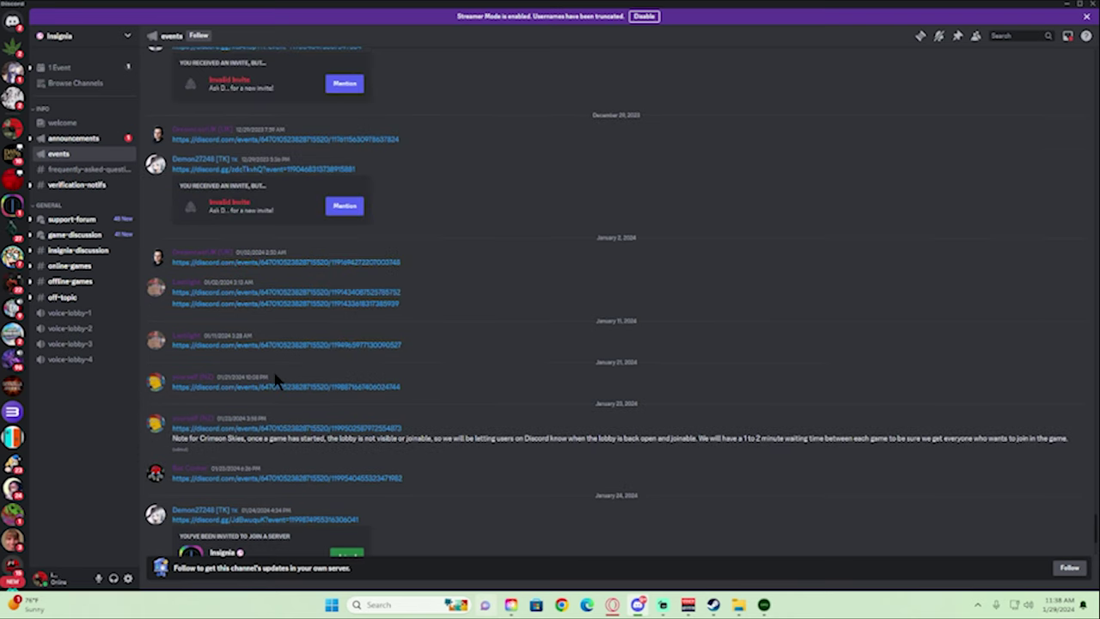
Open the Insignia server's support-forum channel and look through its troubleshooting posts
left_click(72, 219)
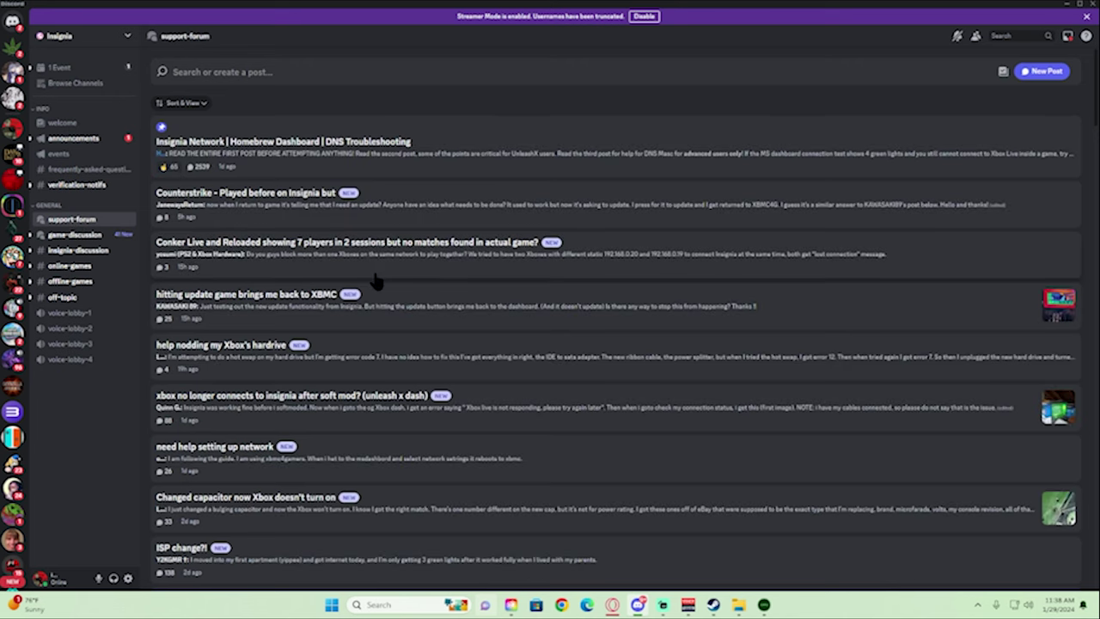
scroll(388, 243, "down", 2)
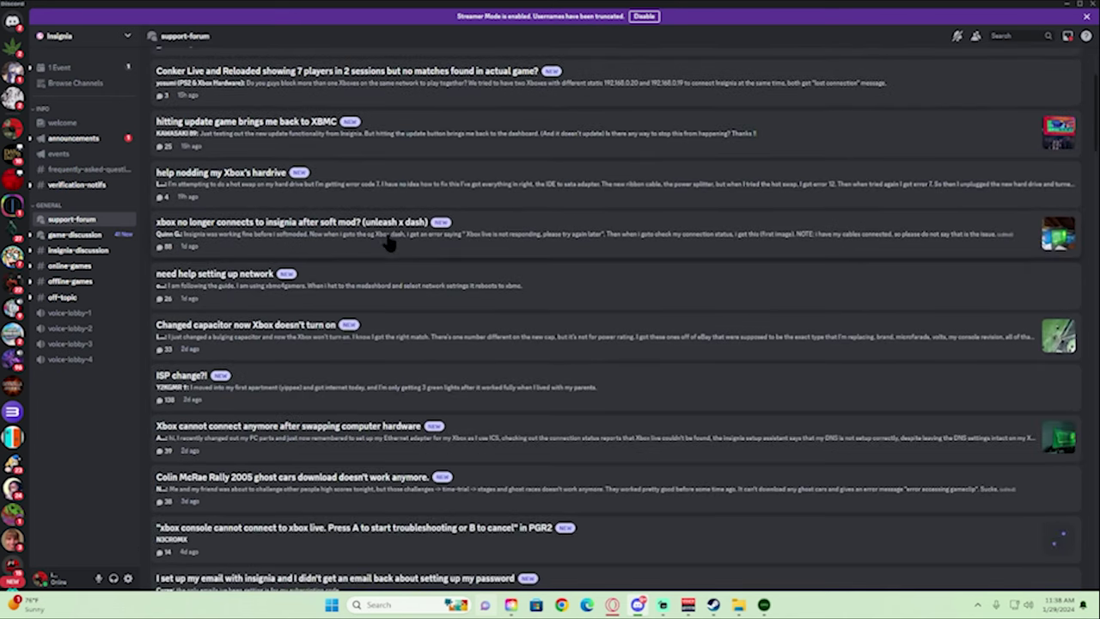
scroll(398, 253, "down", 2)
scroll(398, 256, "down", 3)
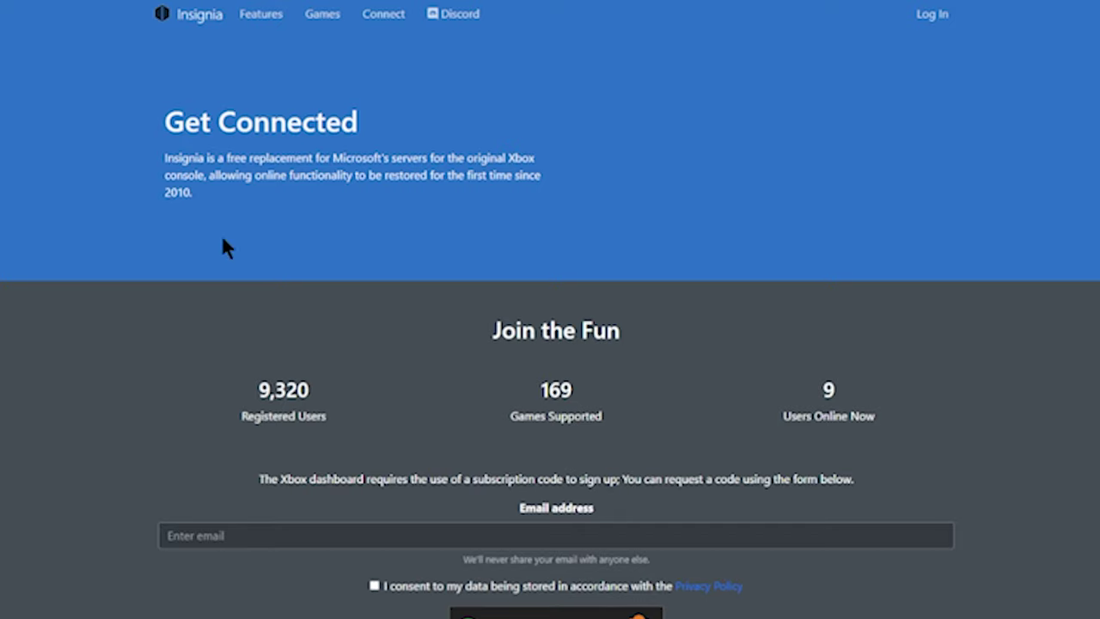
Switch to the Insignia website and examine its subscription code form, feature overview and table of supported games
scroll(600, 355, "down", 10)
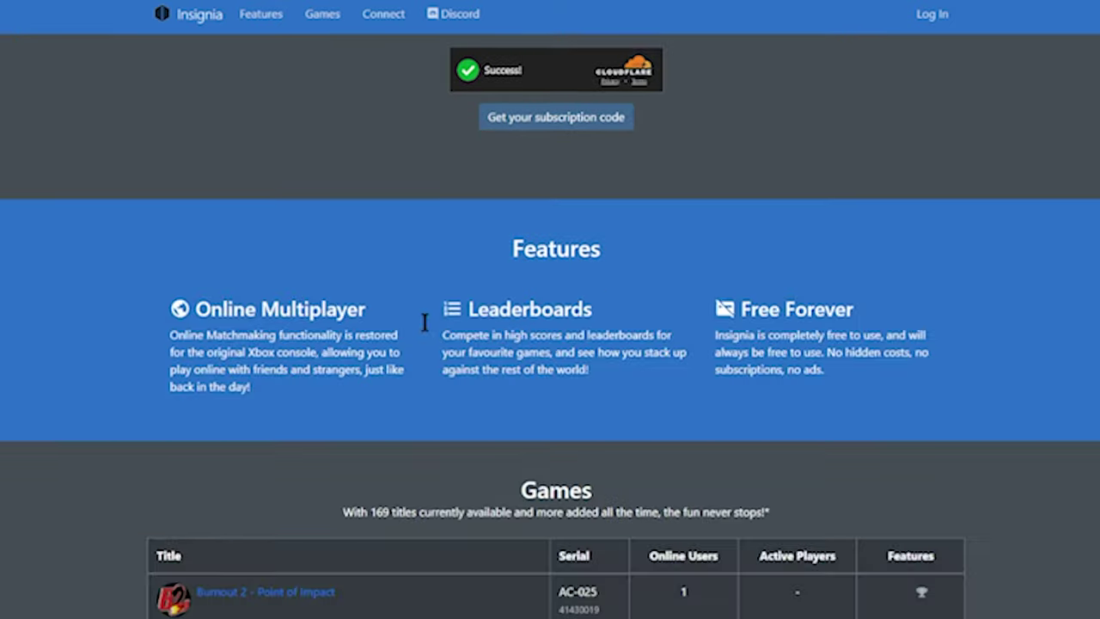
scroll(445, 317, "down", 4)
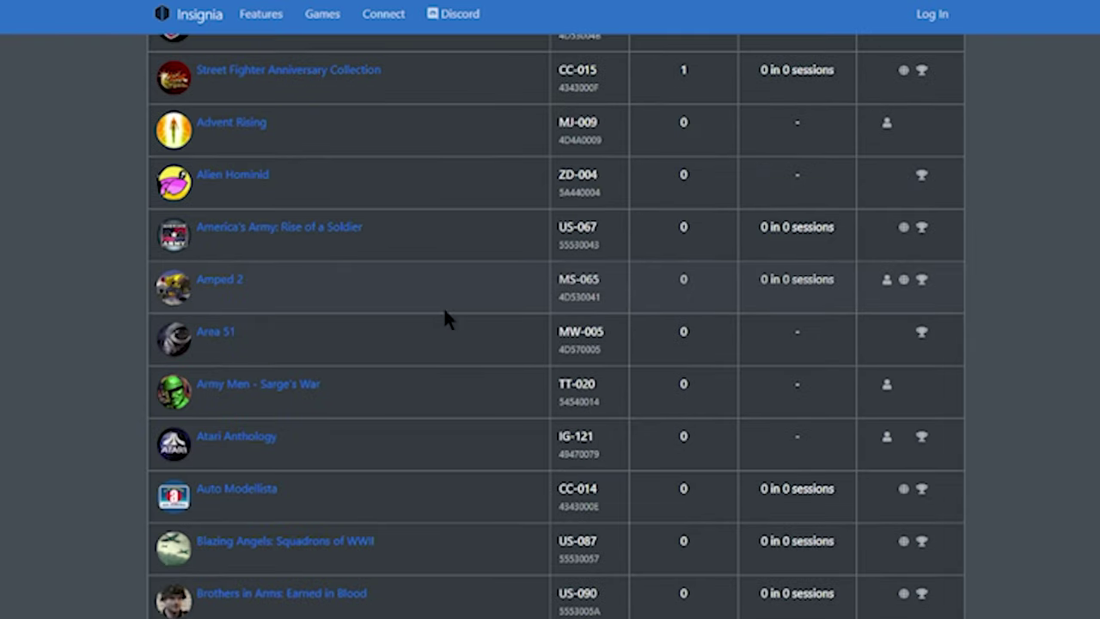
scroll(91, 317, "up", 3)
scroll(97, 463, "down", 2)
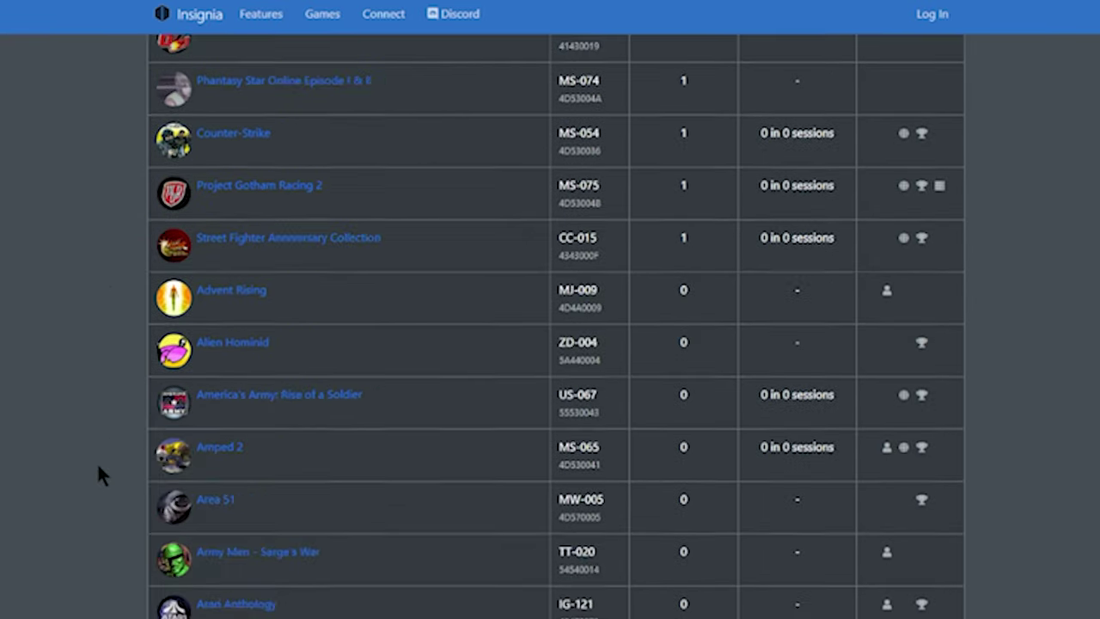
scroll(97, 462, "up", 4)
scroll(103, 471, "down", 20)
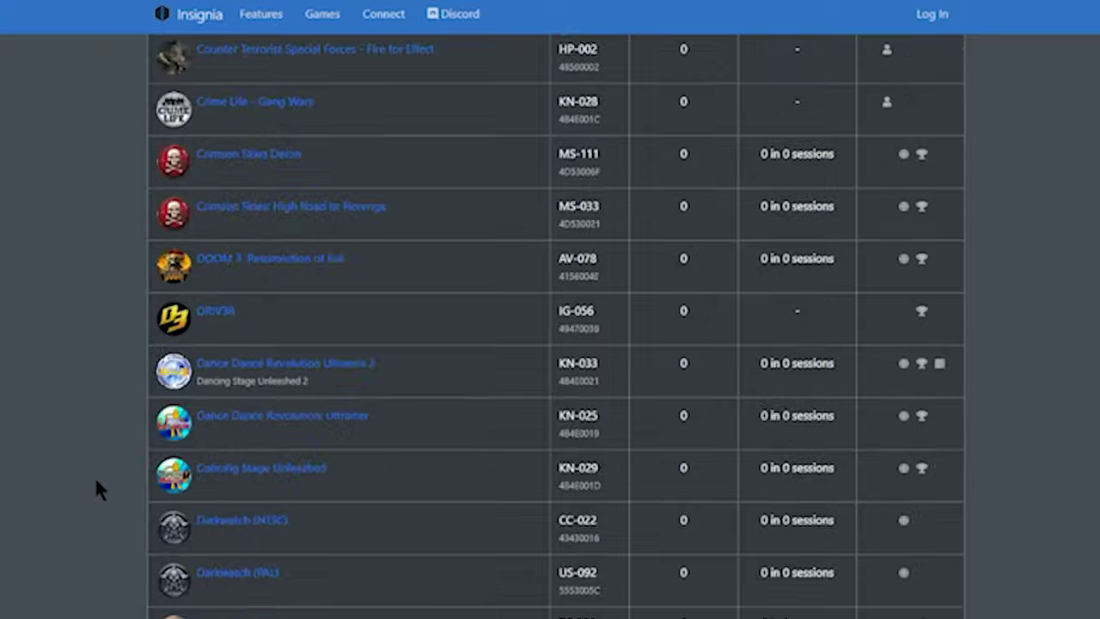
scroll(93, 481, "up", 10)
scroll(95, 479, "up", 4)
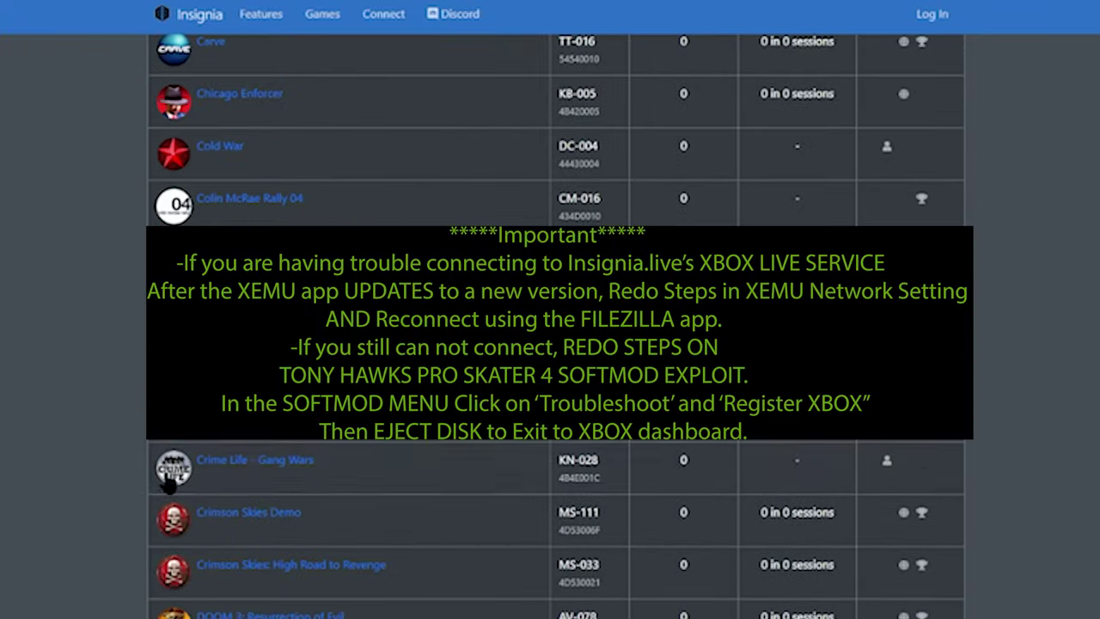
scroll(557, 446, "up", 10)
scroll(507, 456, "up", 10)
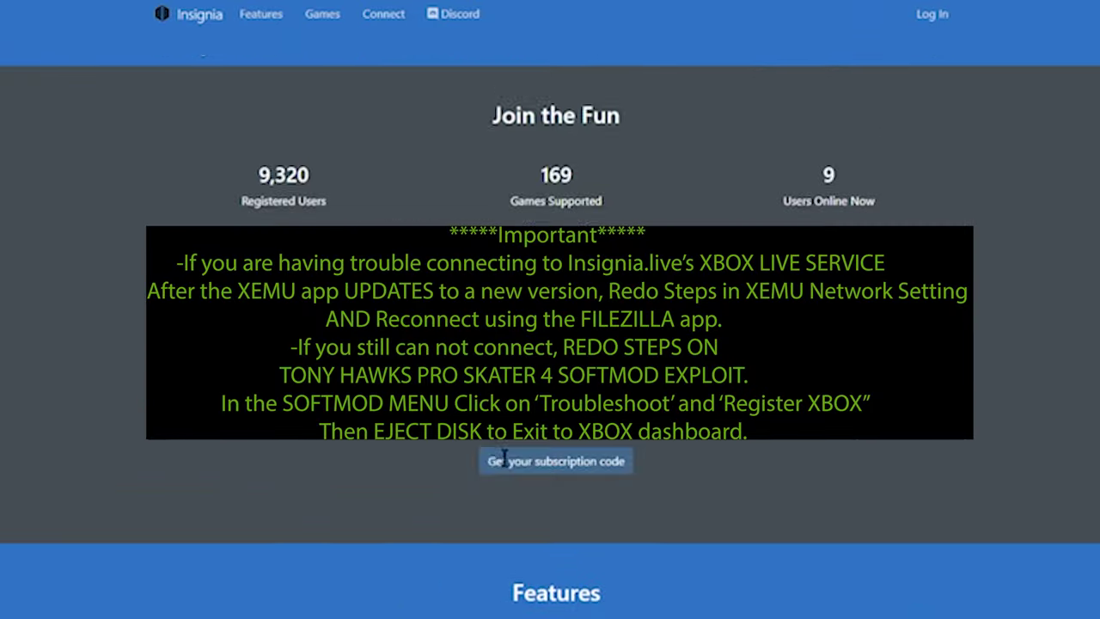
scroll(504, 457, "down", 8)
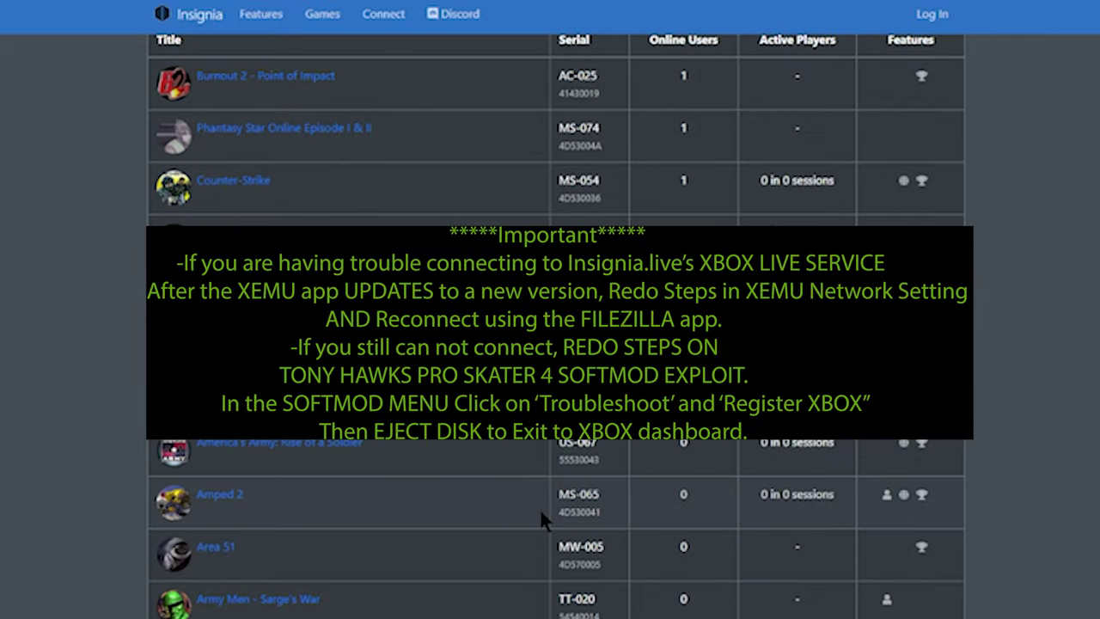
scroll(591, 502, "up", 5)
scroll(577, 525, "down", 3)
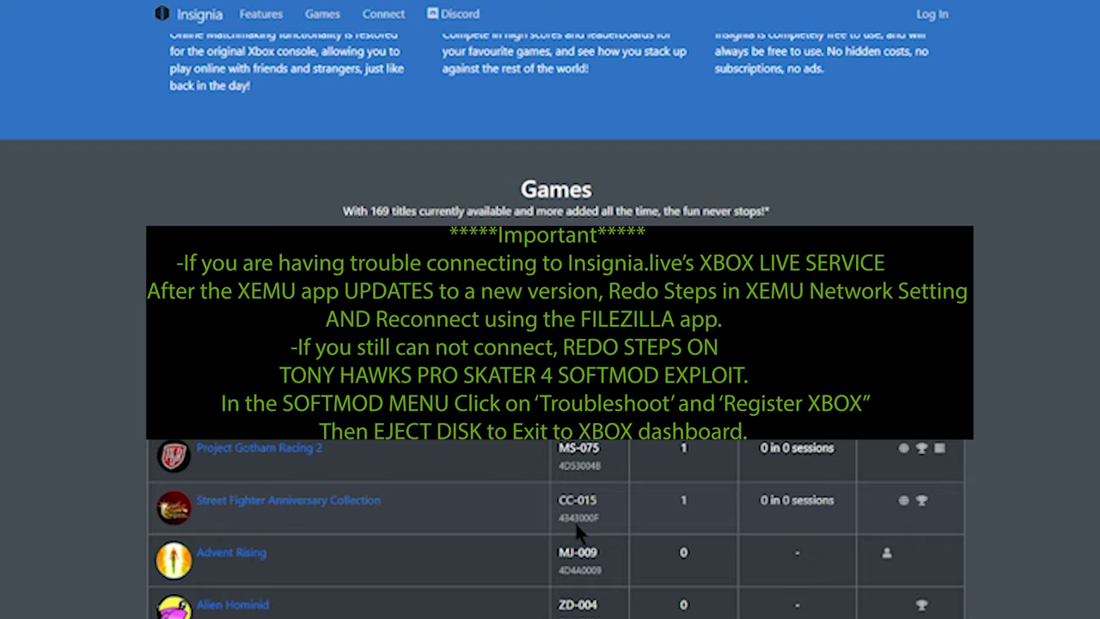
scroll(576, 529, "down", 7)
scroll(589, 514, "up", 8)
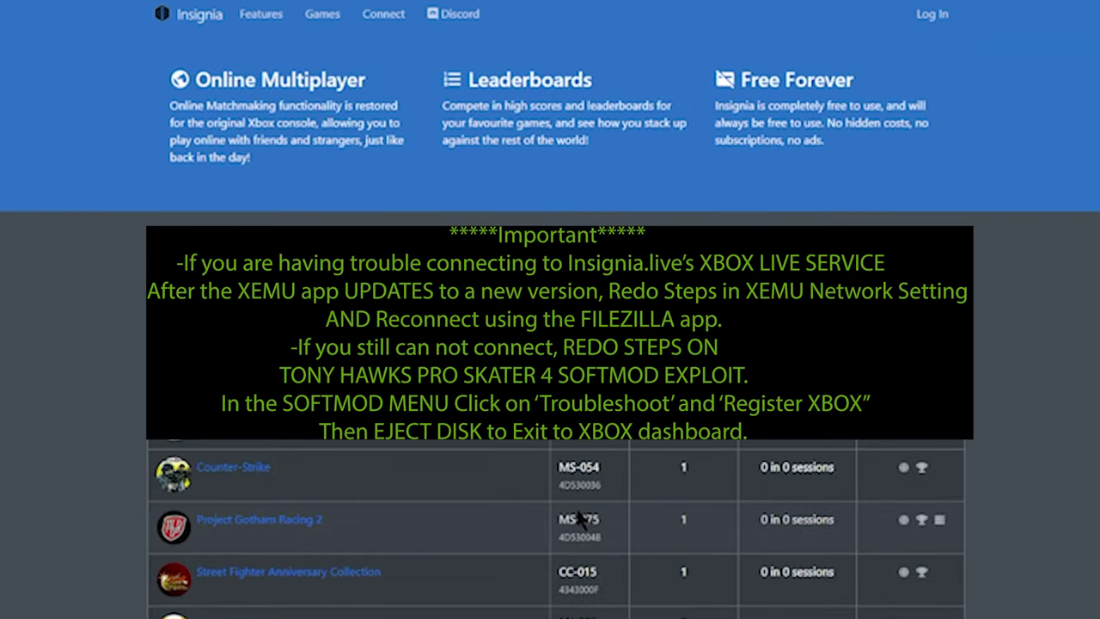
scroll(578, 516, "down", 6)
scroll(532, 490, "up", 5)
scroll(496, 461, "down", 3)
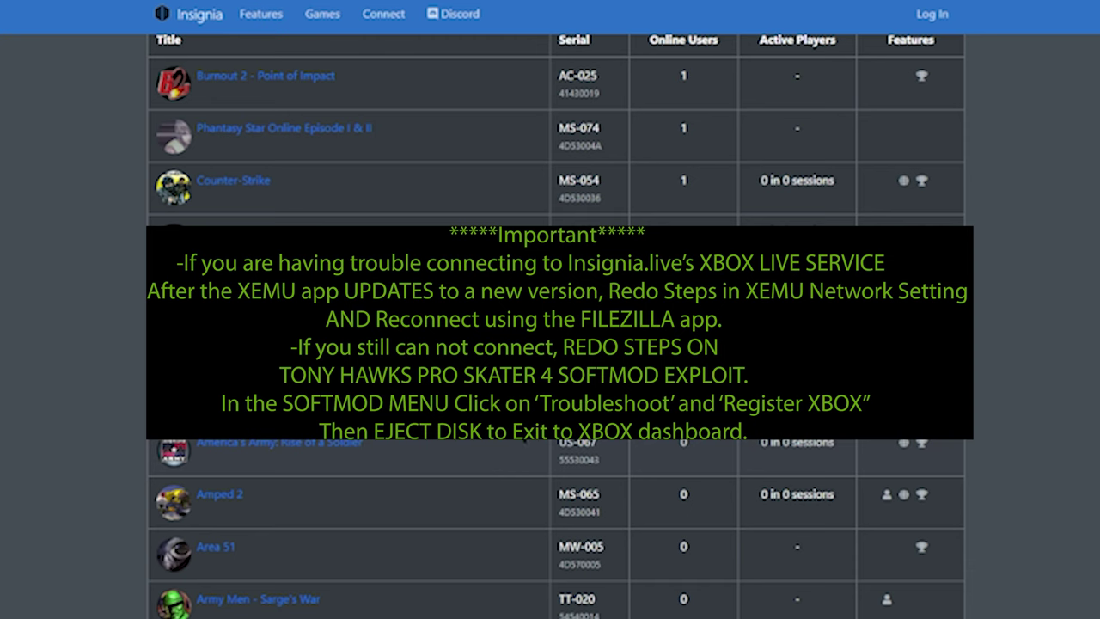
scroll(493, 452, "up", 3)
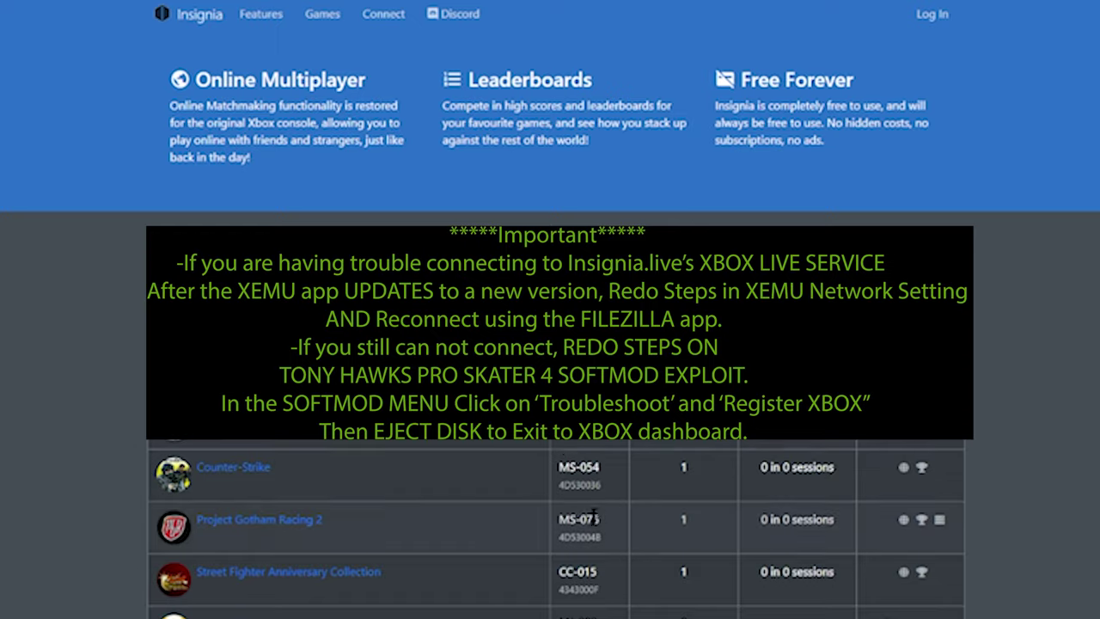
scroll(555, 481, "up", 2)
scroll(550, 546, "down", 3)
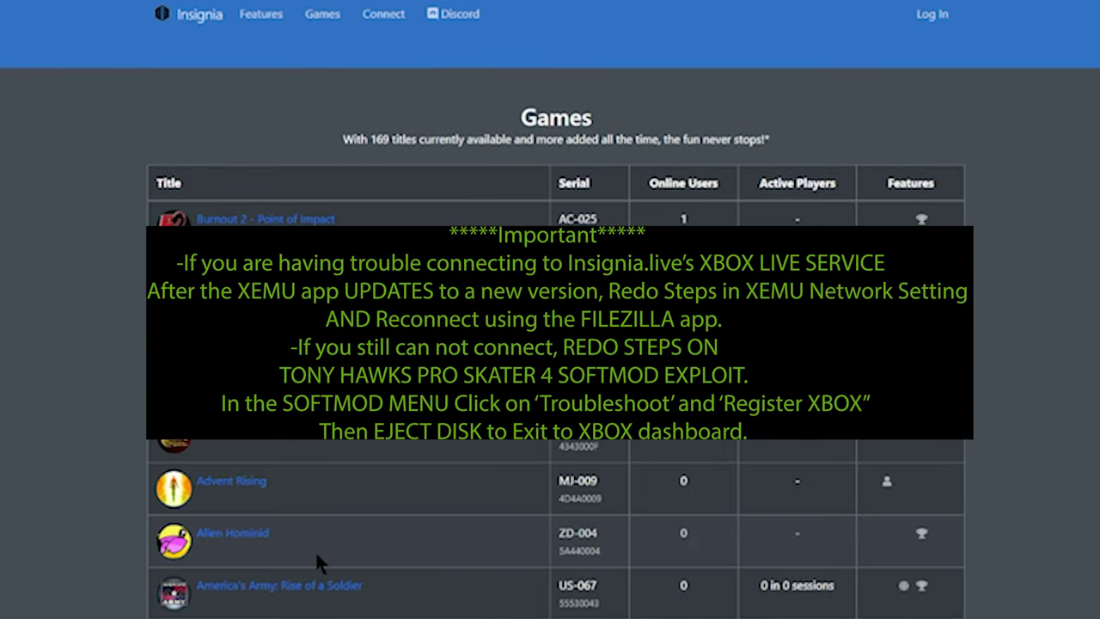
scroll(357, 542, "up", 3)
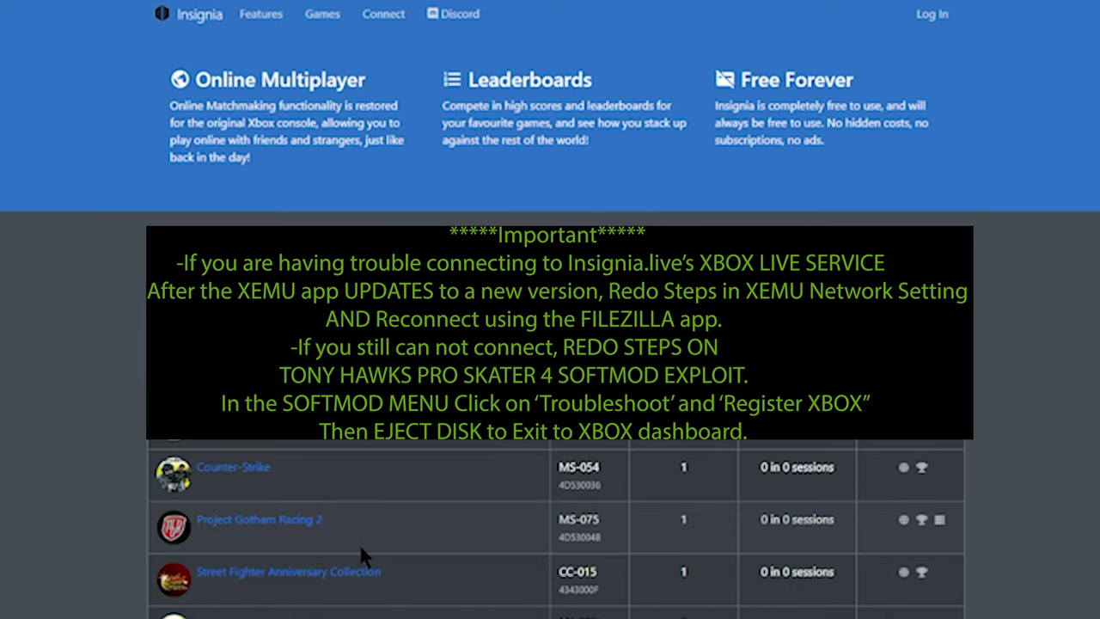
scroll(359, 544, "up", 3)
scroll(361, 542, "up", 5)
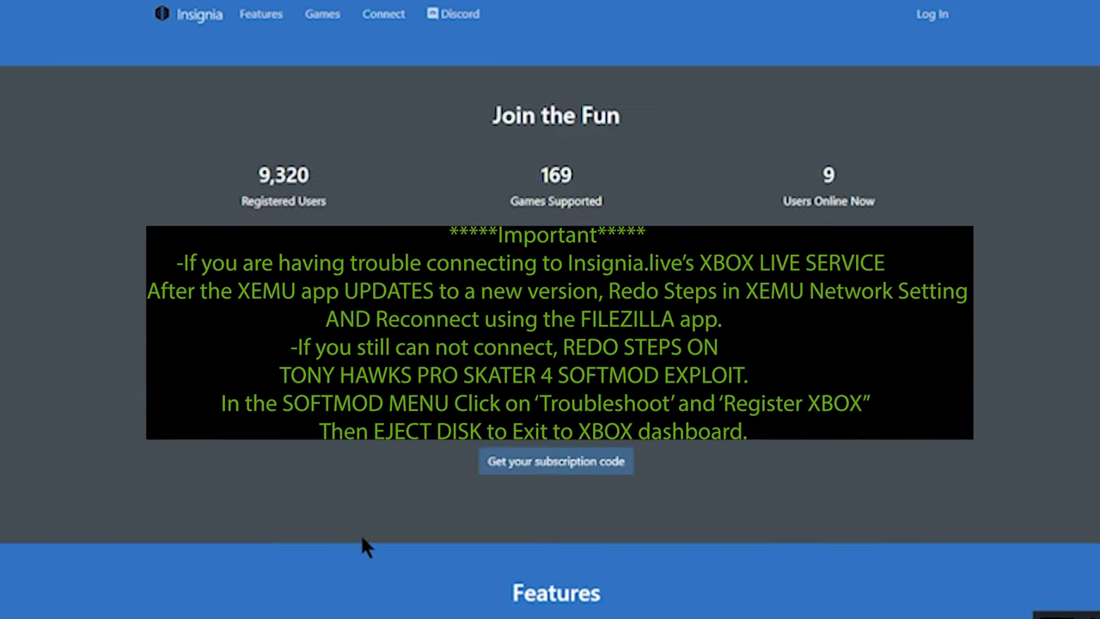
scroll(361, 541, "down", 10)
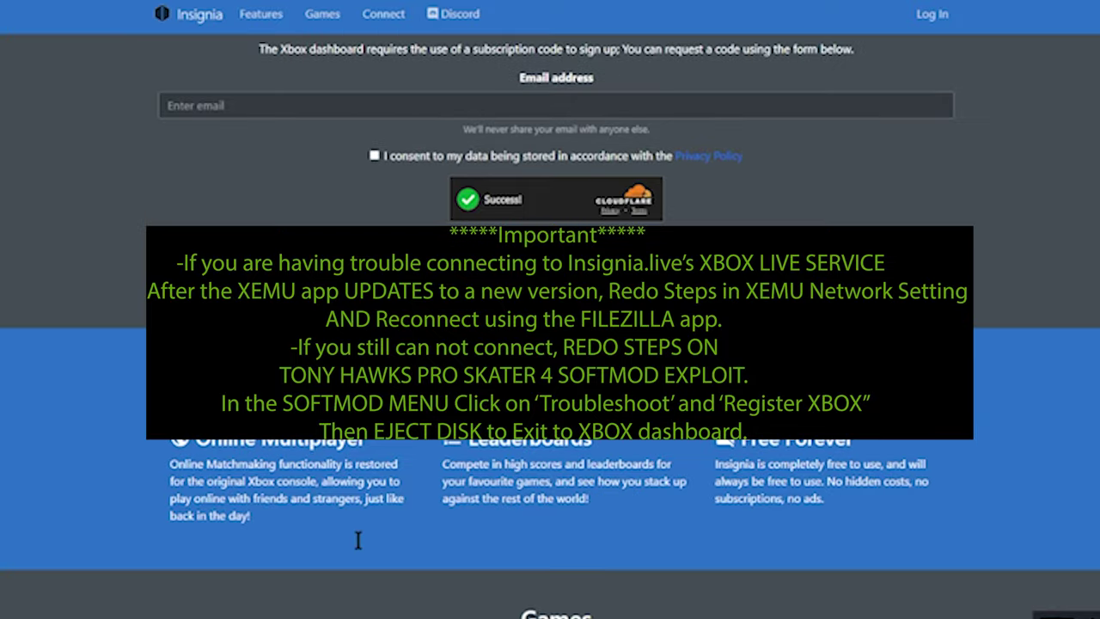
scroll(367, 555, "up", 5)
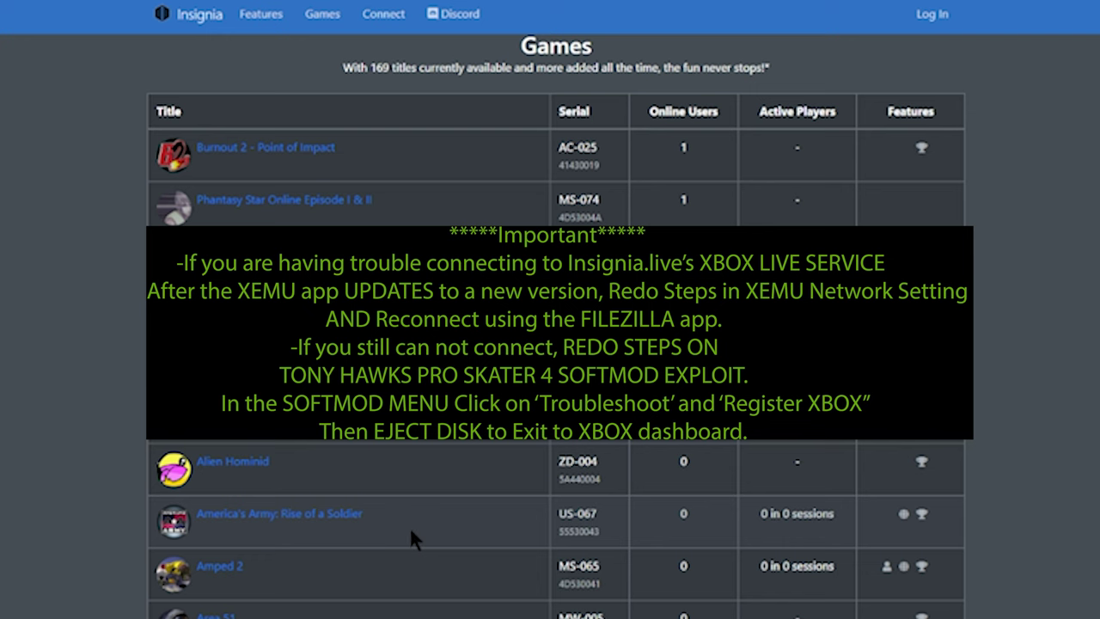
scroll(404, 542, "down", 15)
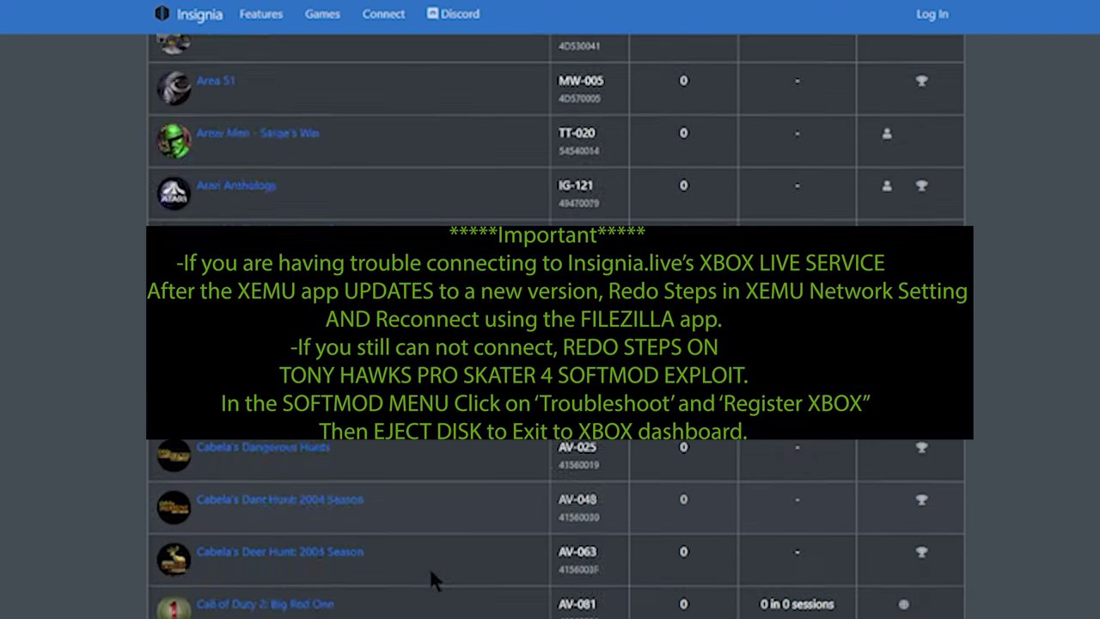